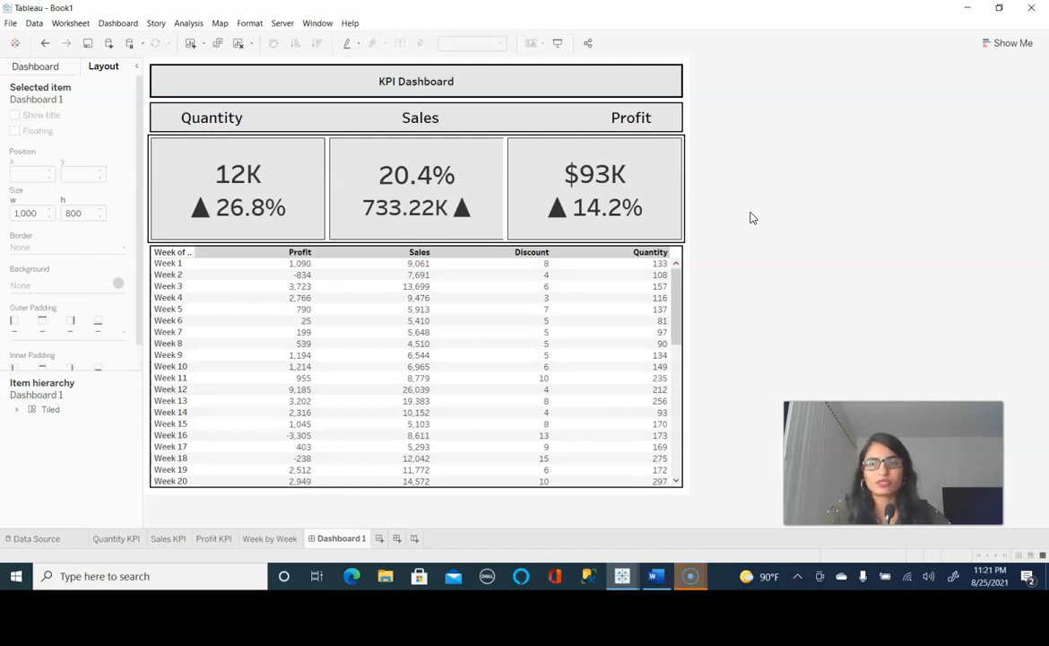
Step: Examine the Quantity, Sales and Profit KPI cards and the week-by-week table on the KPI Dashboard
mouse_move(244, 174)
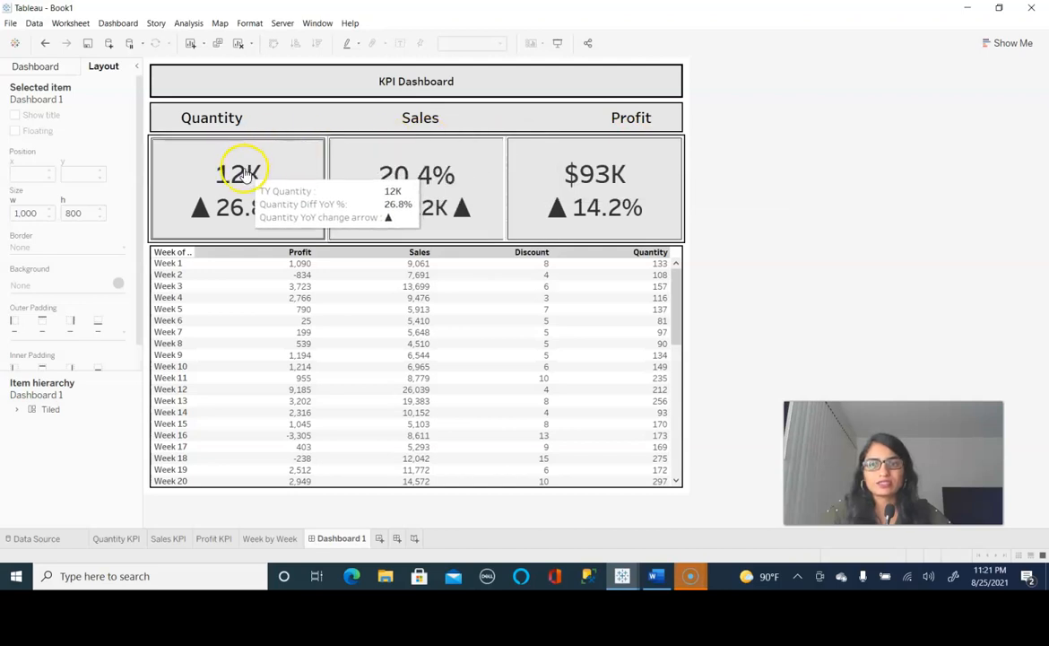
mouse_move(569, 175)
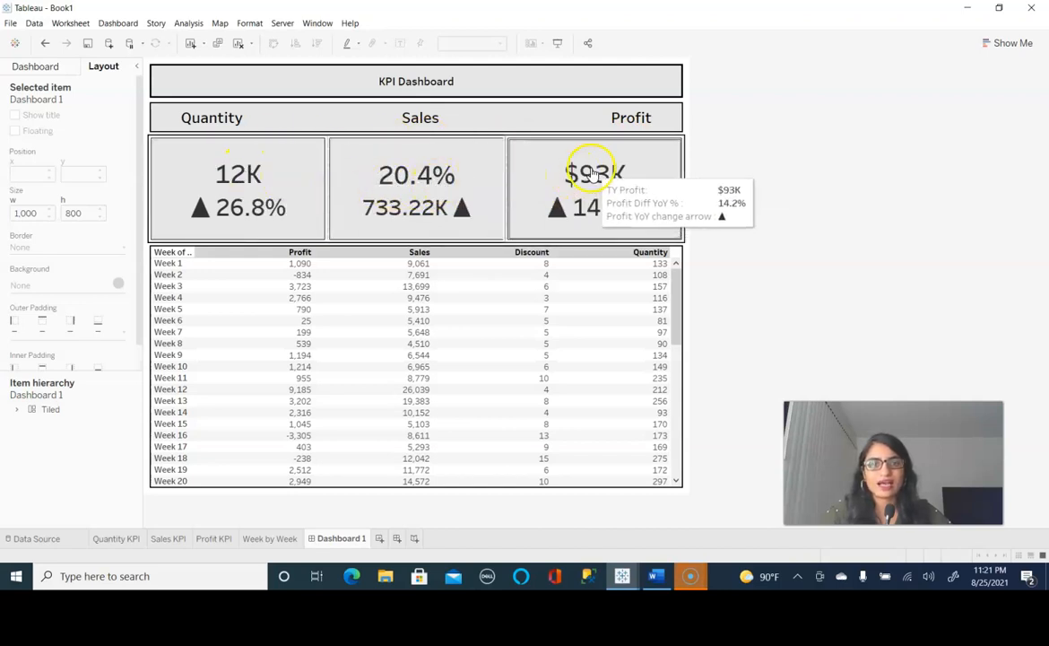
mouse_move(363, 206)
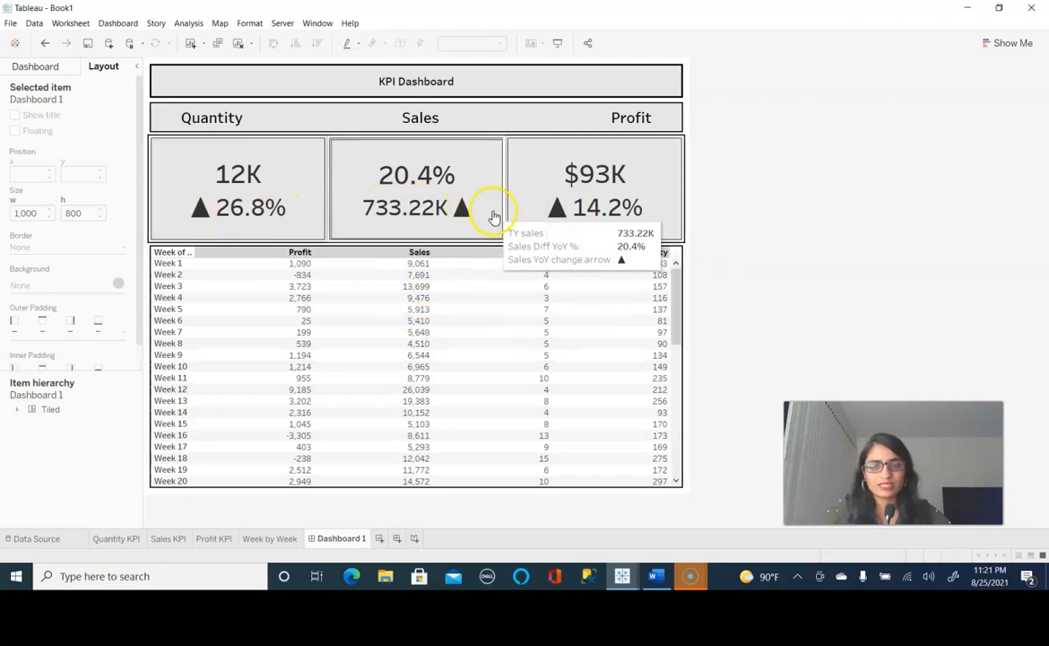
mouse_move(493, 298)
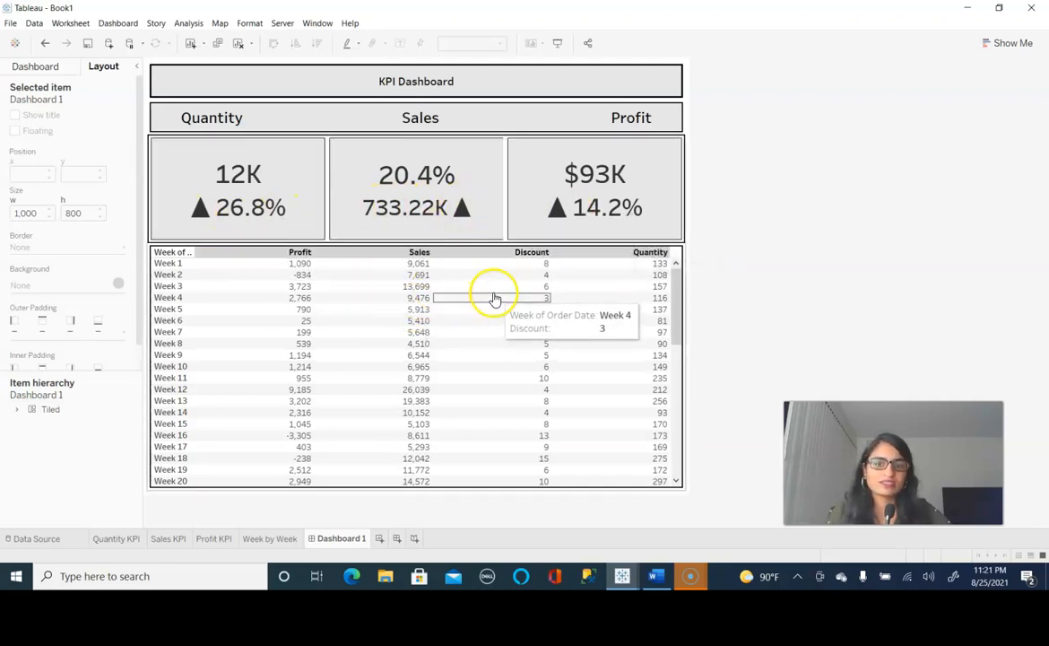
mouse_move(475, 213)
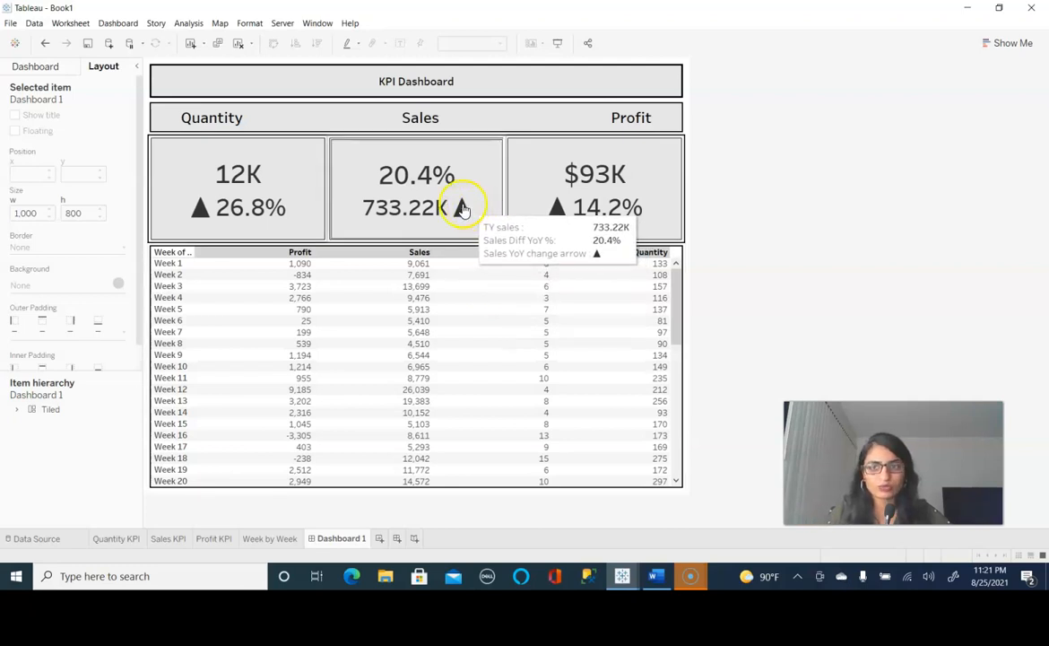
mouse_move(277, 191)
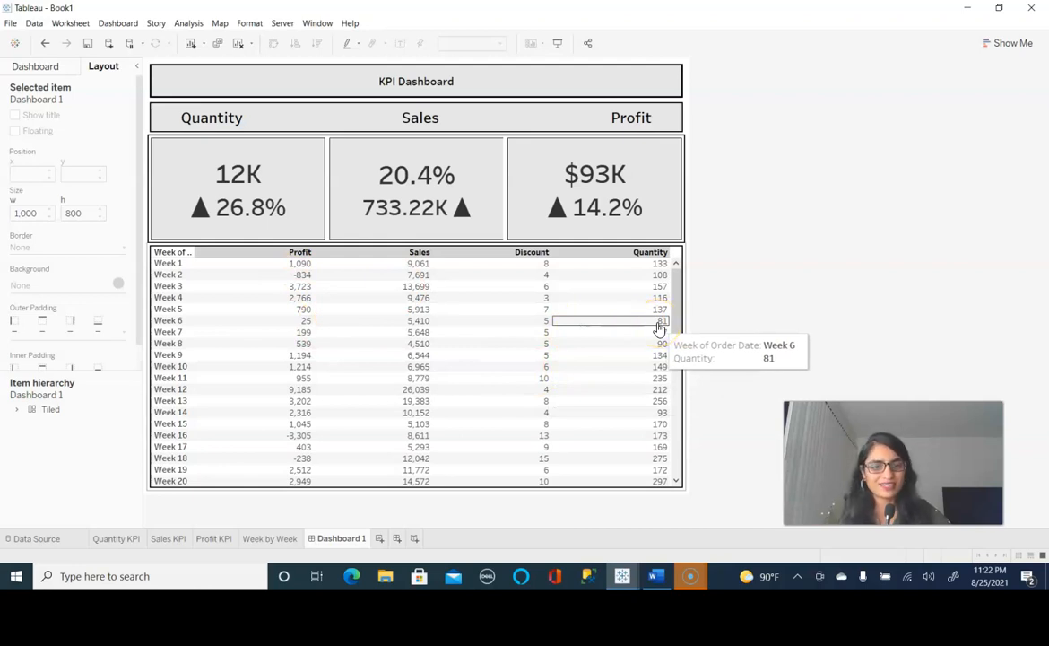
Step: Switch to the blank Tableau workbook Book2
key(alt+Tab)
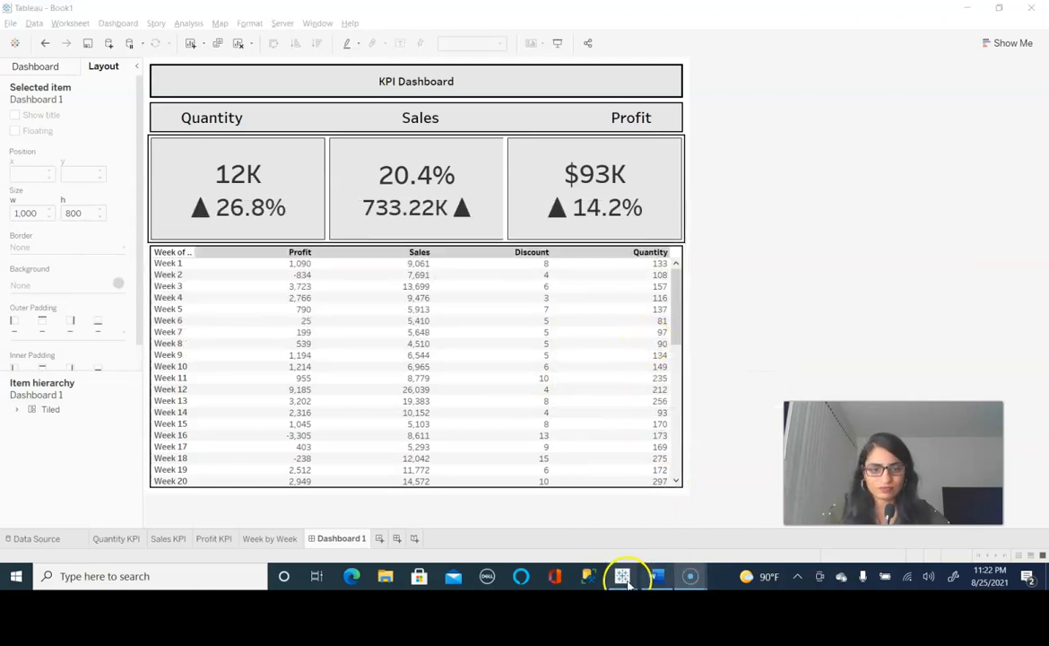
mouse_move(625, 578)
click(682, 515)
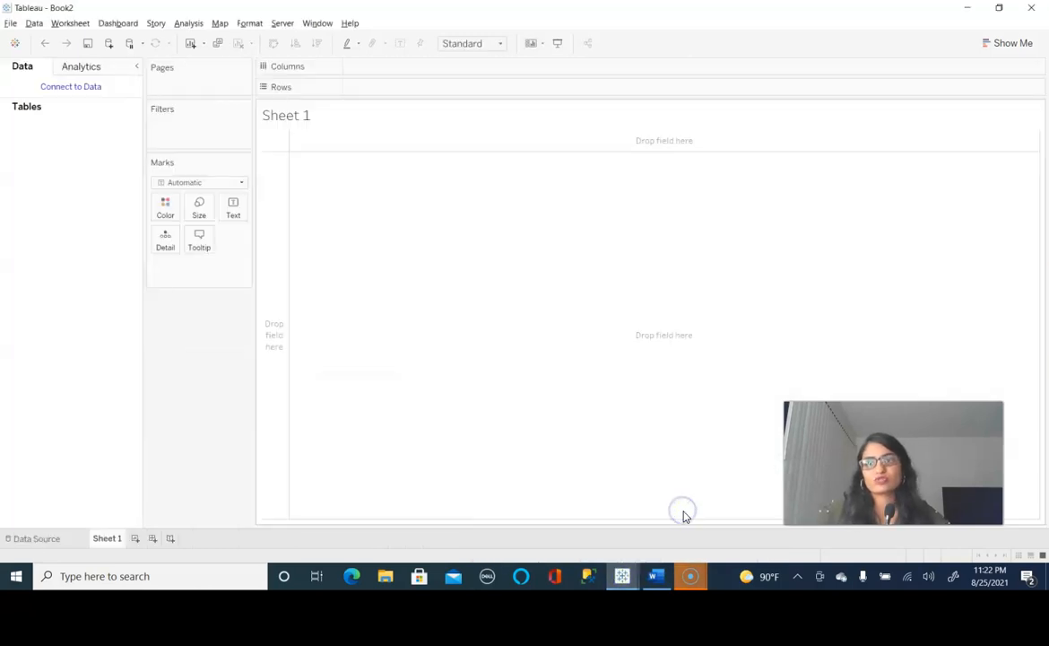
click(12, 24)
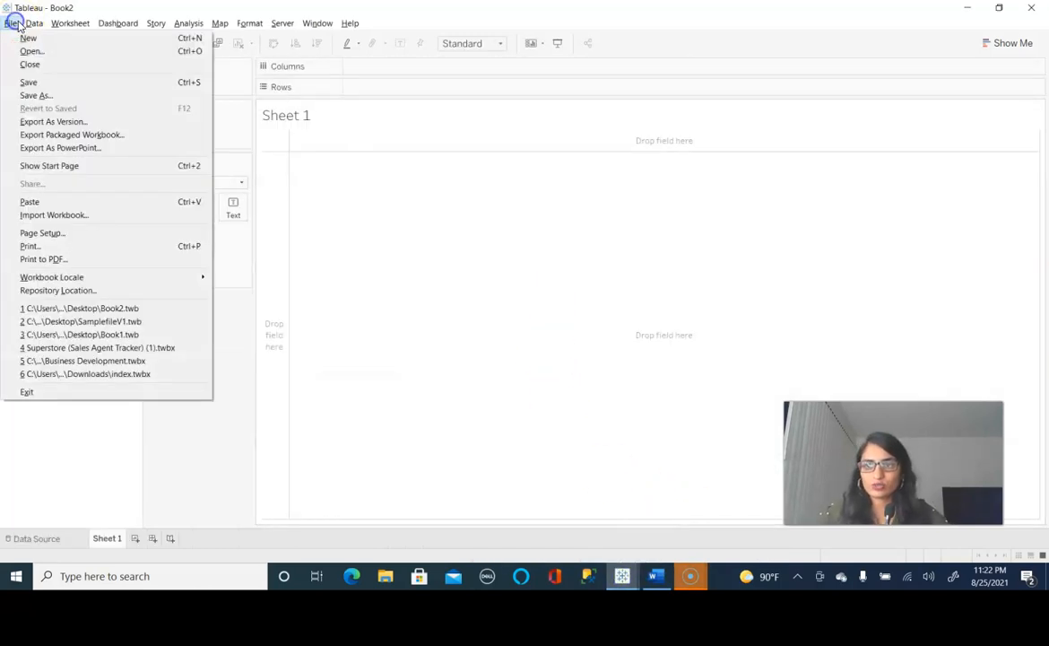
mouse_move(34, 24)
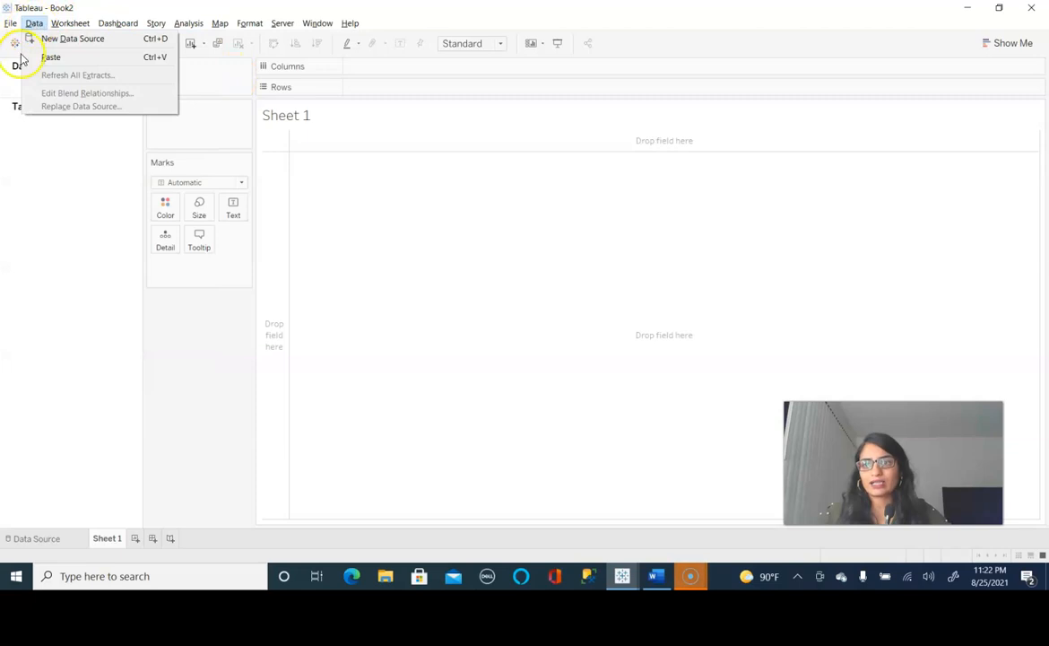
click(81, 234)
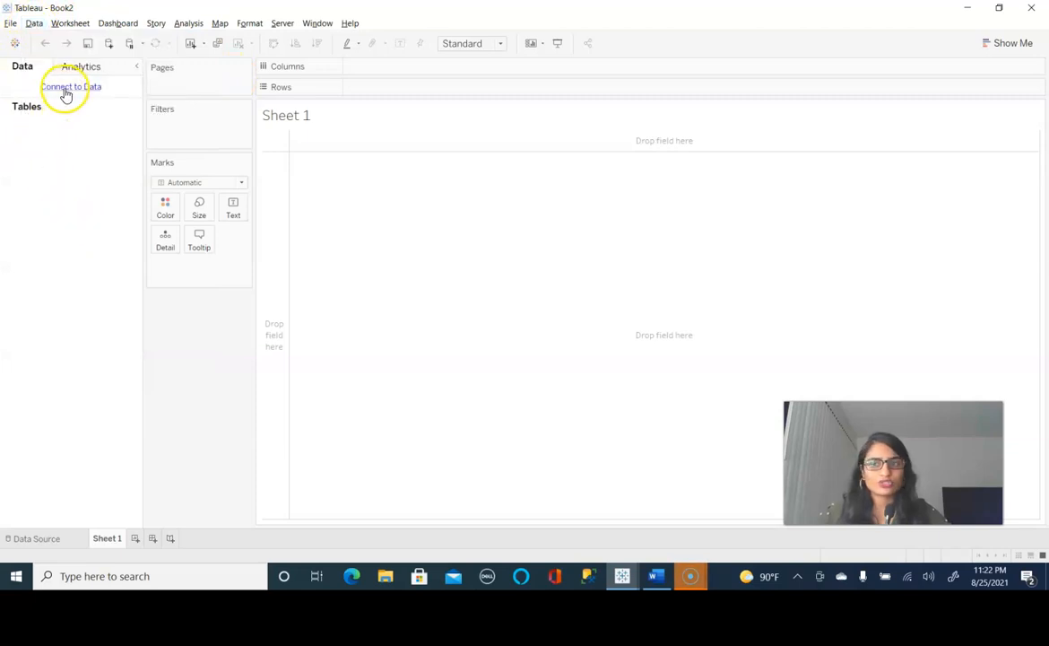
Step: Connect to the Sample - Superstore Excel workbook on the Desktop and add its Orders table to the data source
click(63, 88)
click(179, 122)
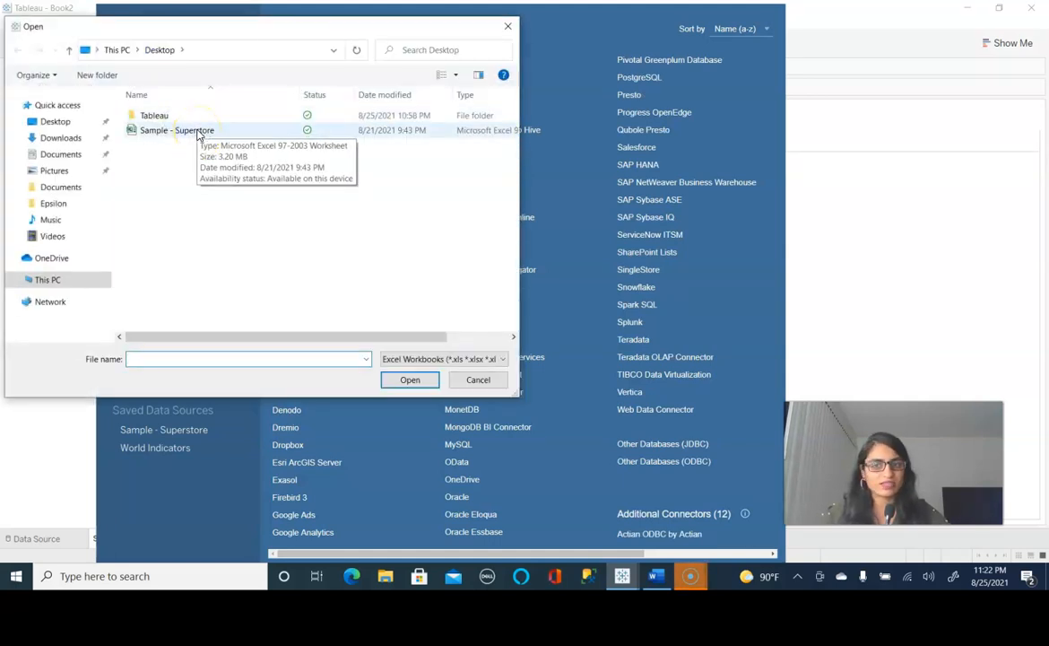
click(188, 131)
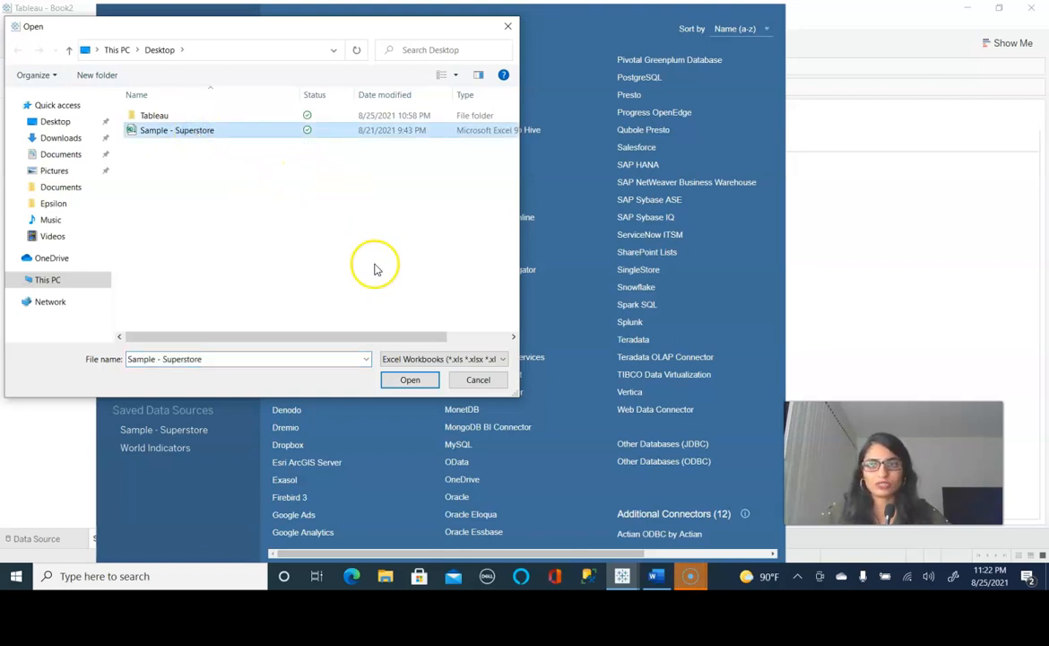
click(421, 381)
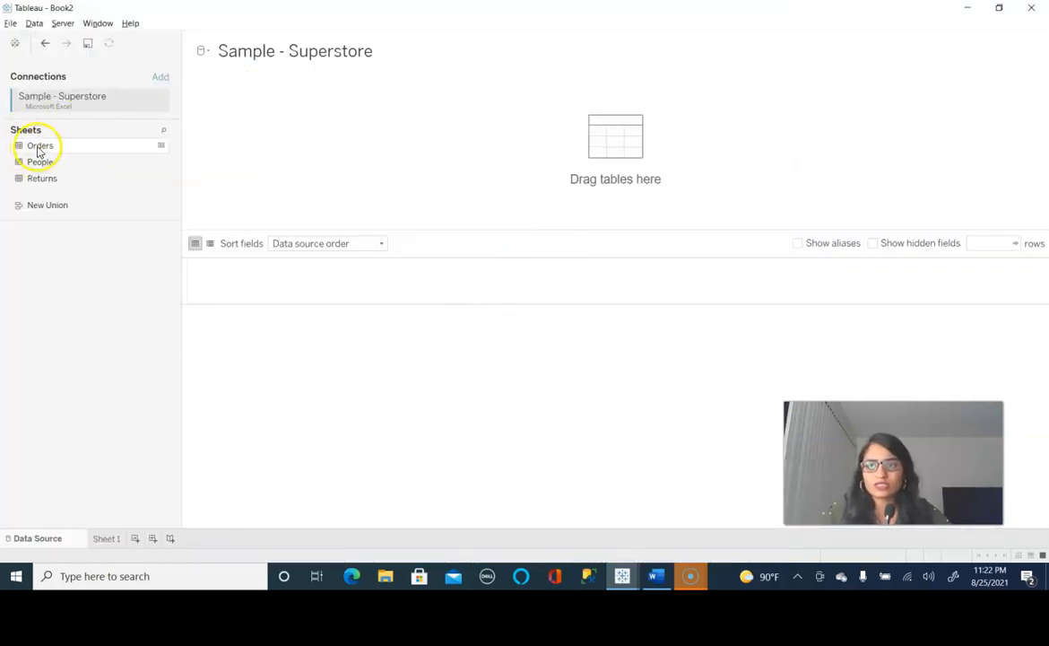
drag(38, 149, 250, 147)
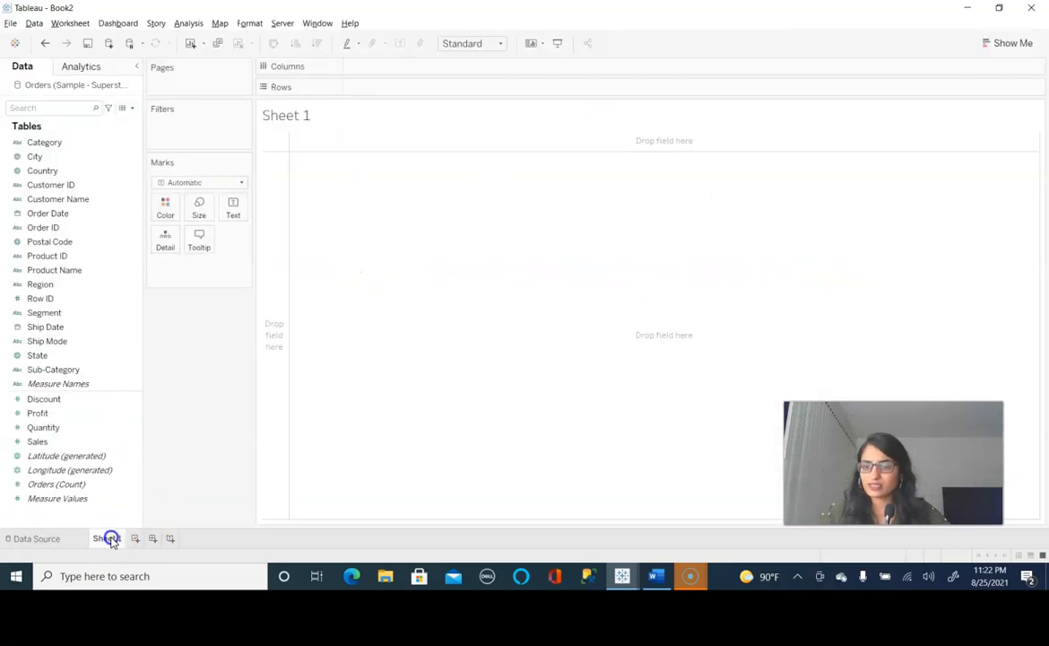
Step: Open the Sheet 1 worksheet and rename it as KPI Sales
click(107, 538)
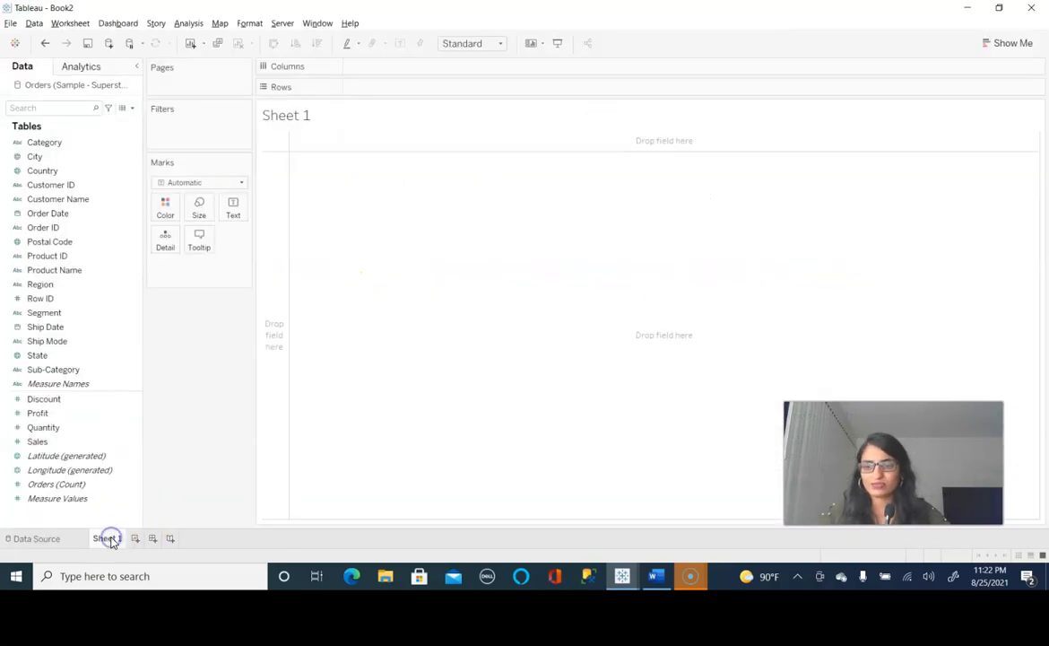
double_click(109, 538)
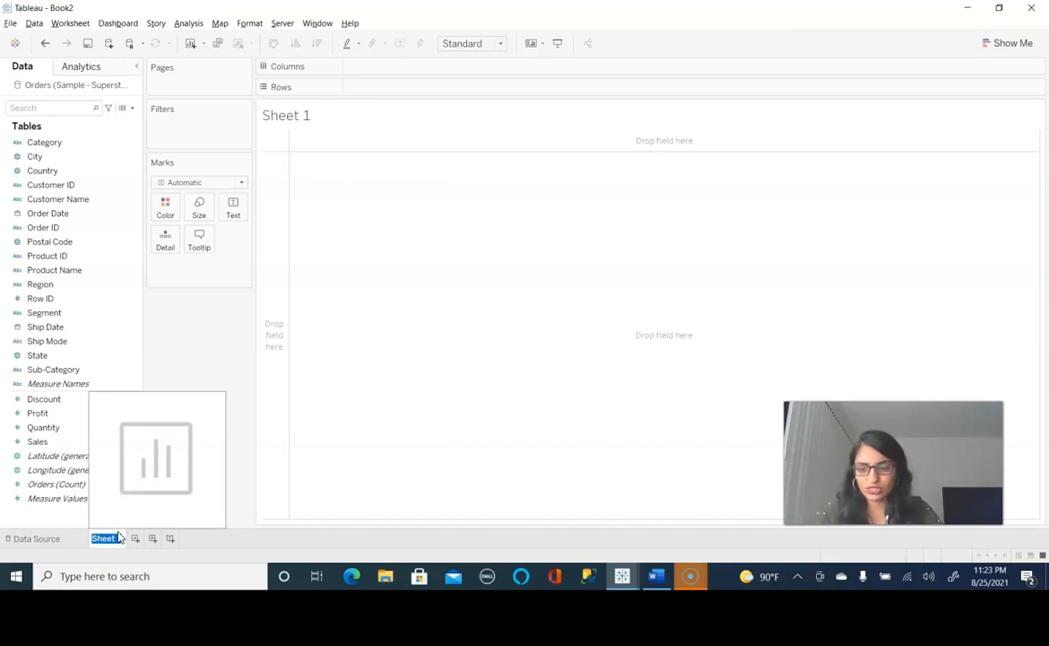
text(KPI Sales)
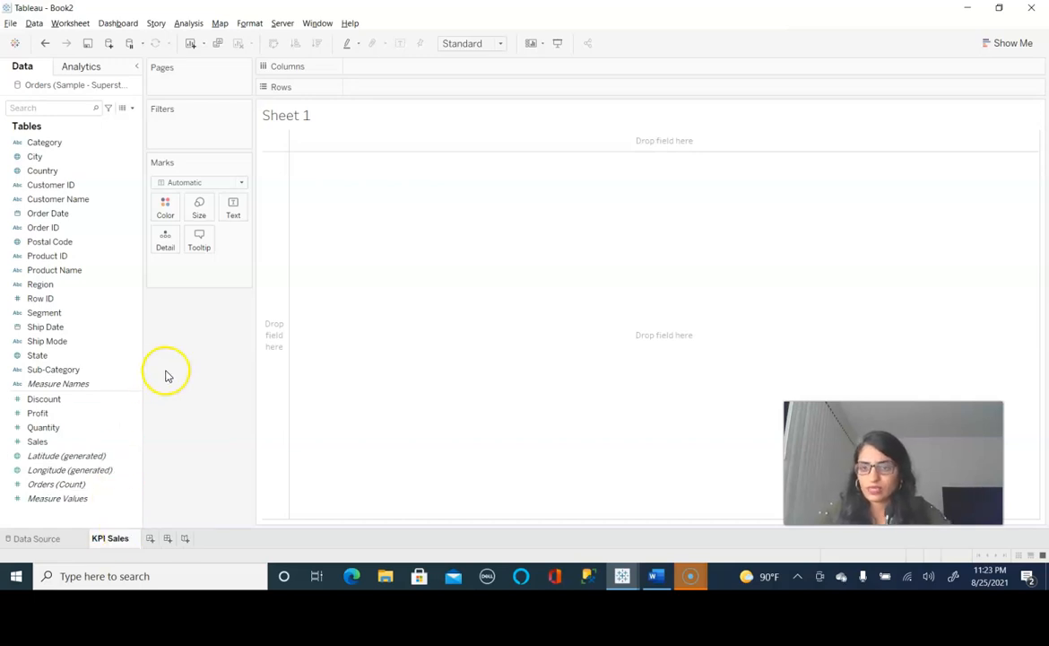
click(197, 347)
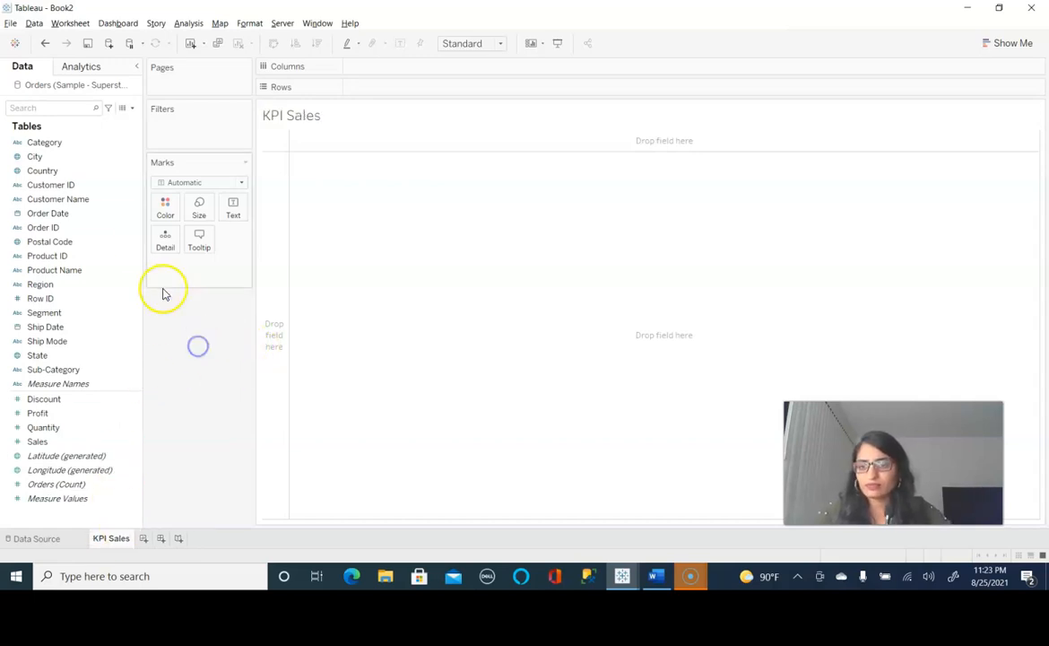
Step: Start a new calculated field and name it TY sales
click(130, 107)
click(93, 119)
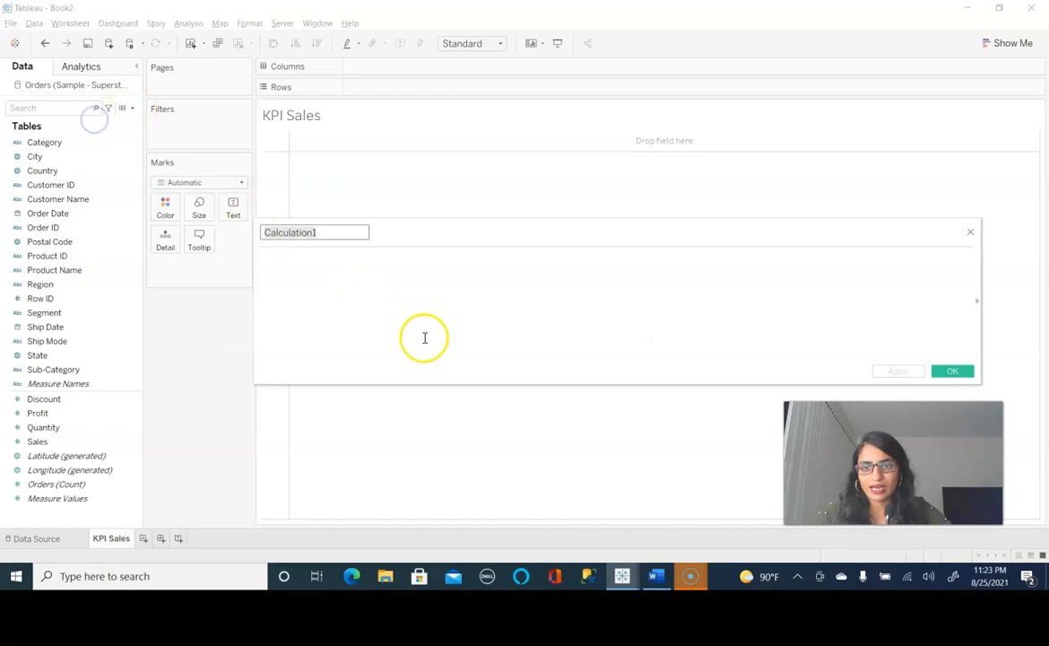
key(BackSpace)
text(TY sales)
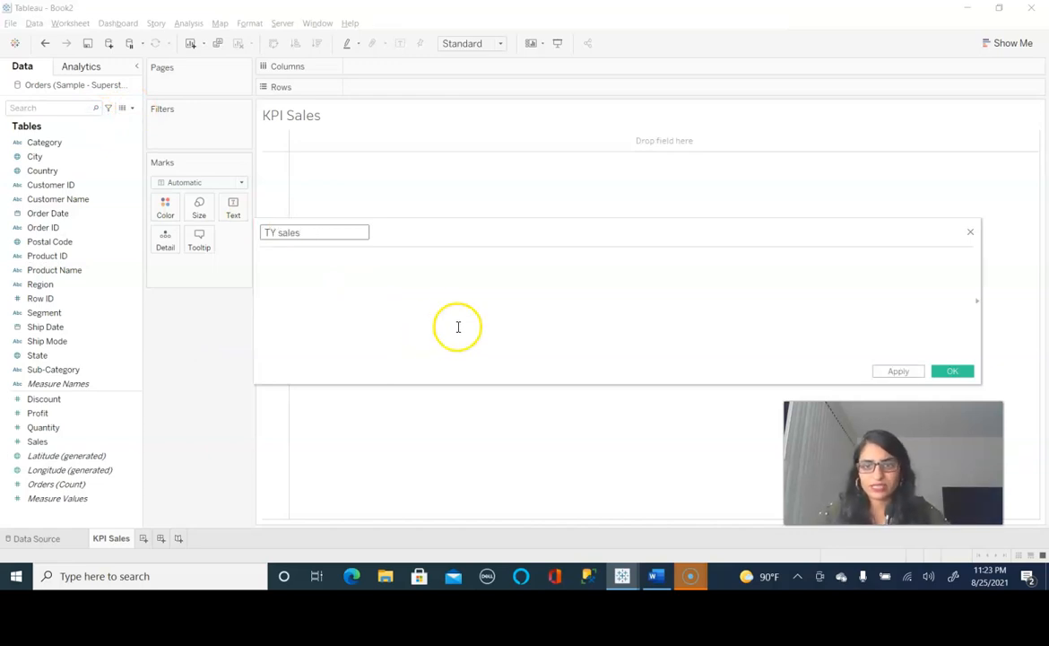
Step: Begin the TY sales formula with the condition IF [Order Date]=2017
click(452, 311)
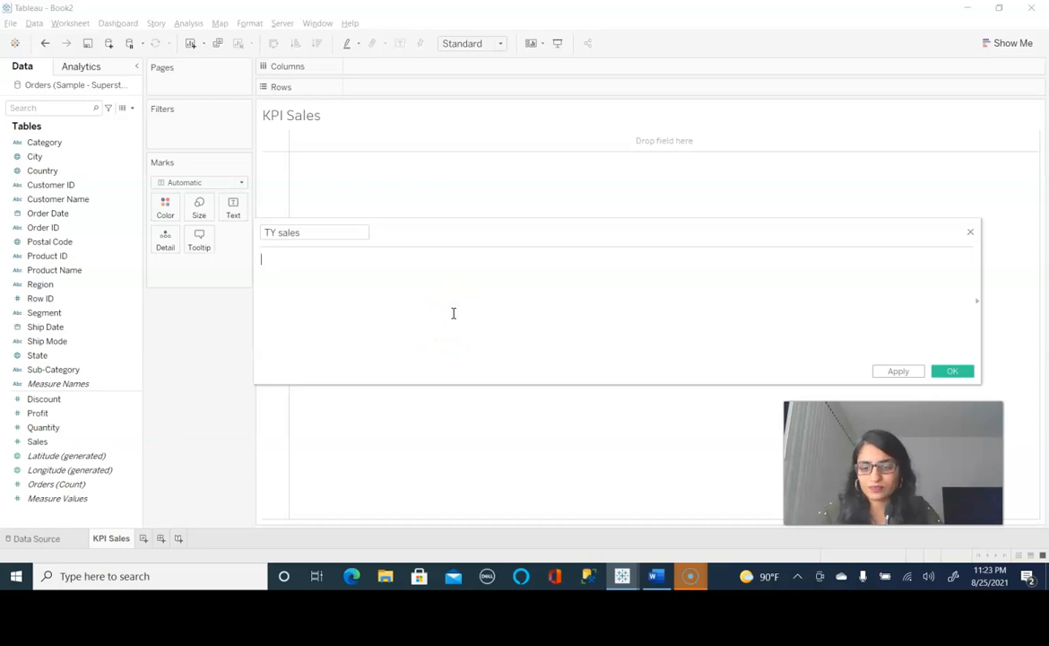
text(i)
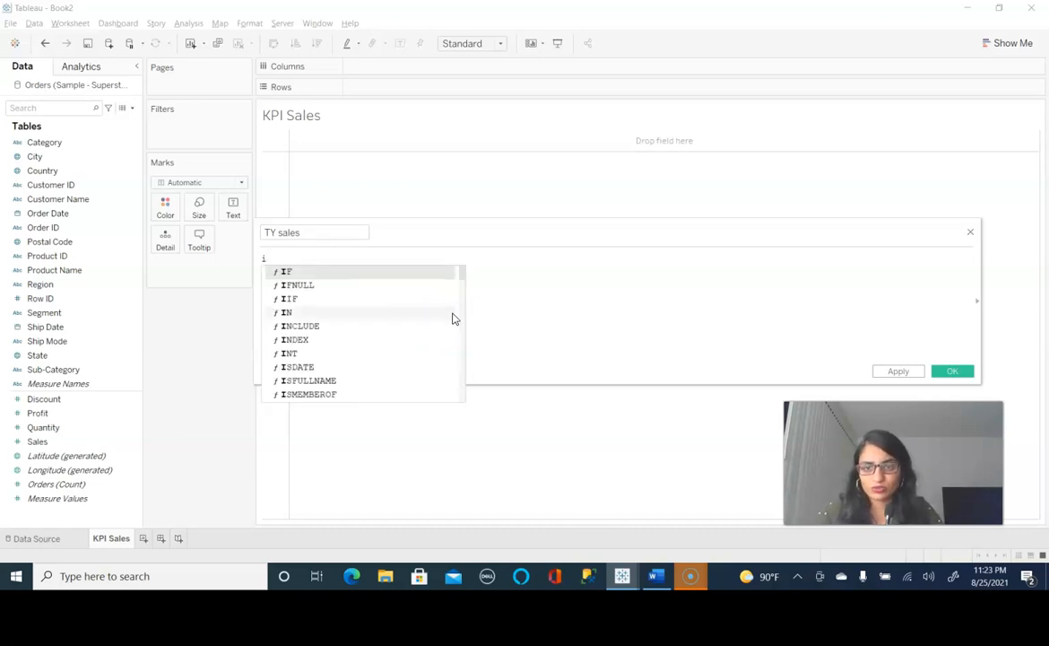
key(Return)
text(ord)
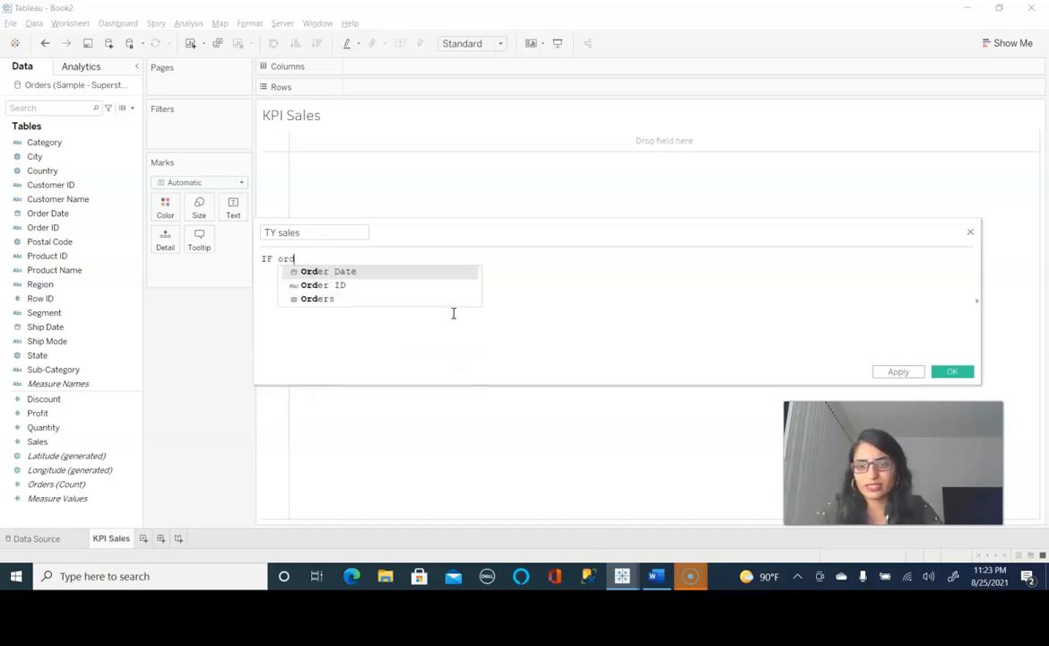
key(Return)
text(=)
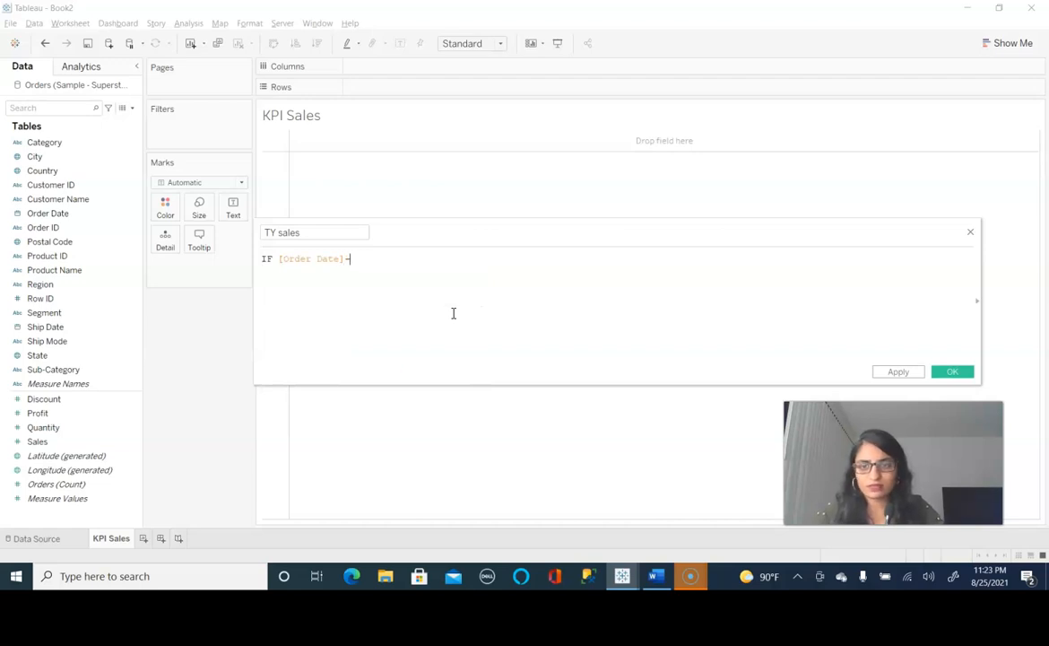
key(BackSpace)
text(=2017)
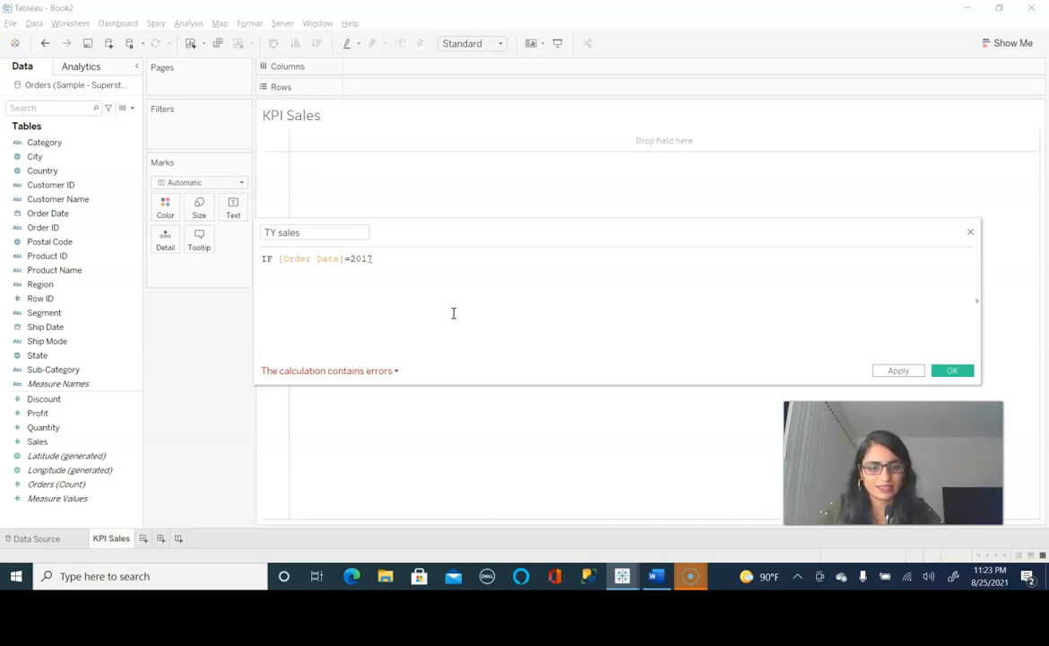
Step: Complete the TY sales formula with THEN [Sales], ELSE 0 and END on separate lines
key(Return)
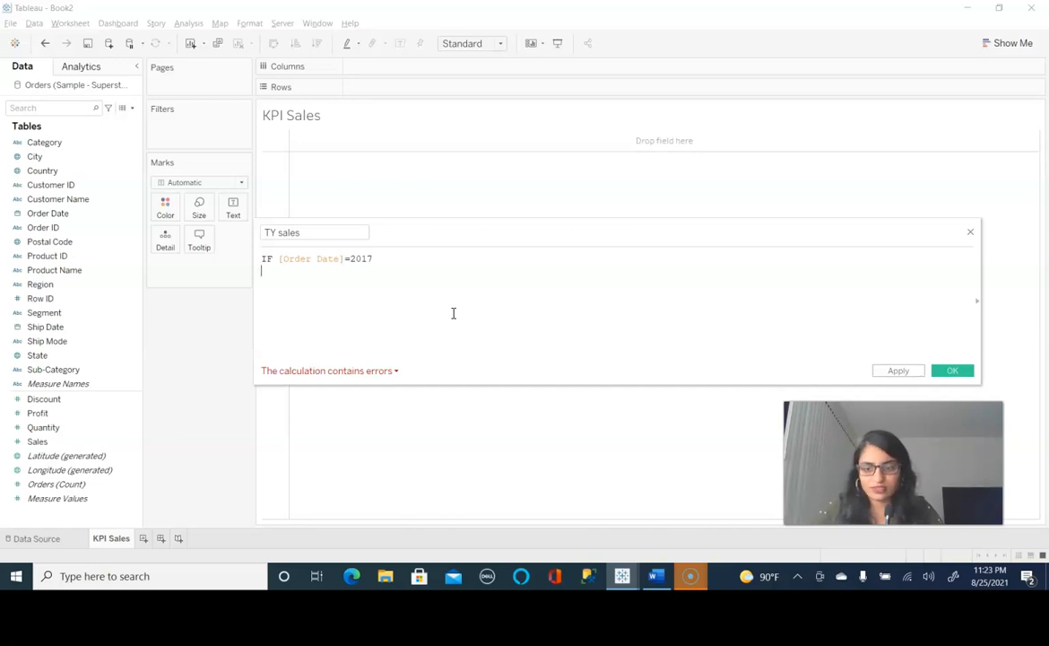
text(th)
key(Return)
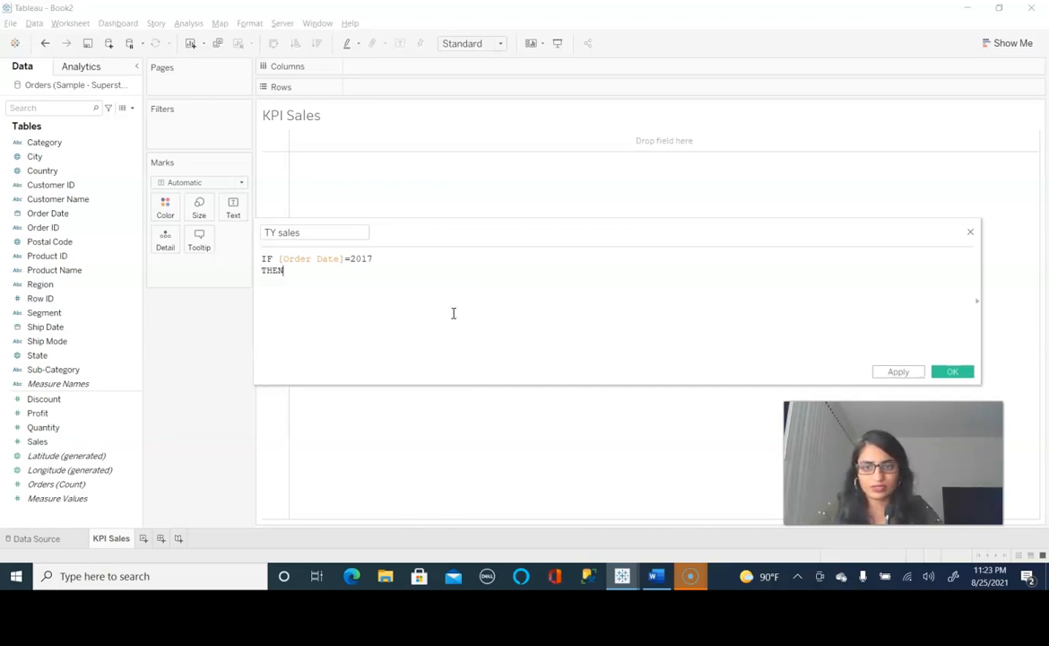
text([sa)
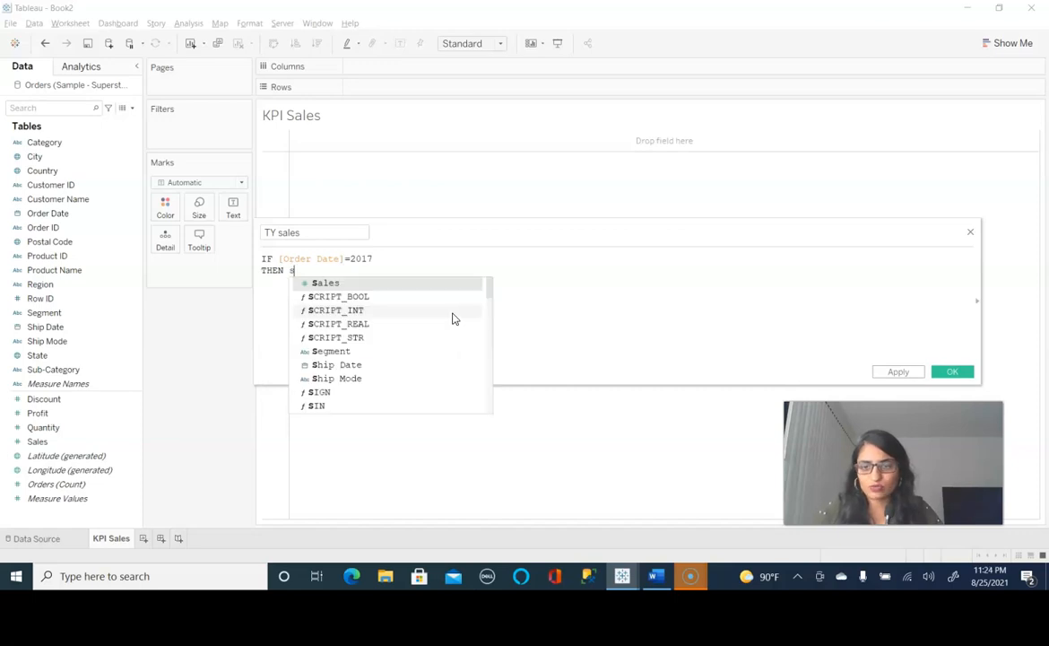
key(Return)
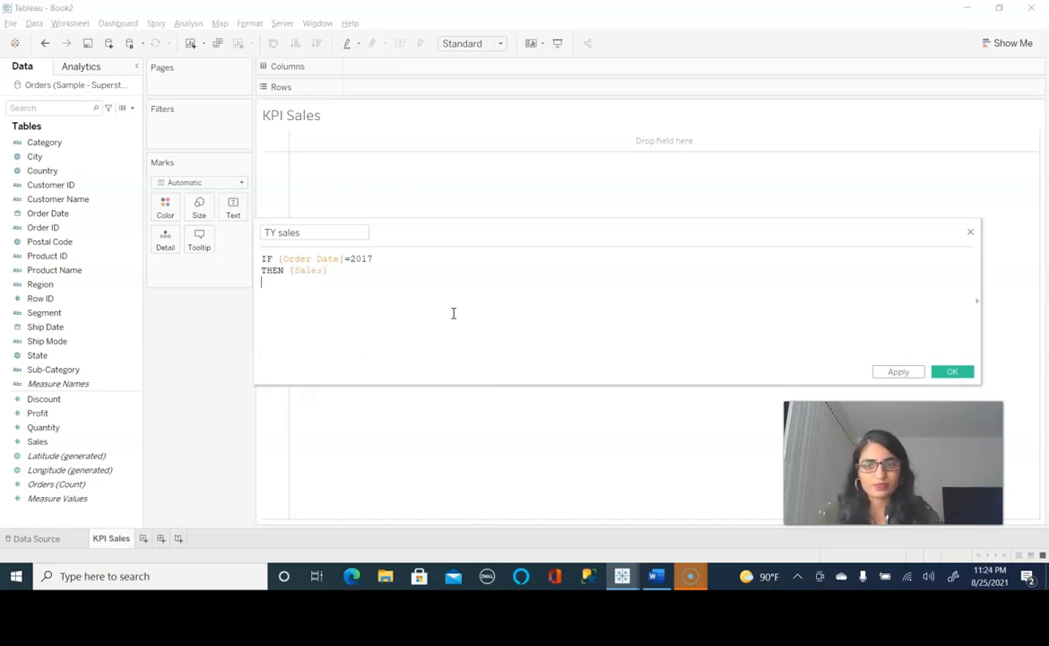
text(ELSE0)
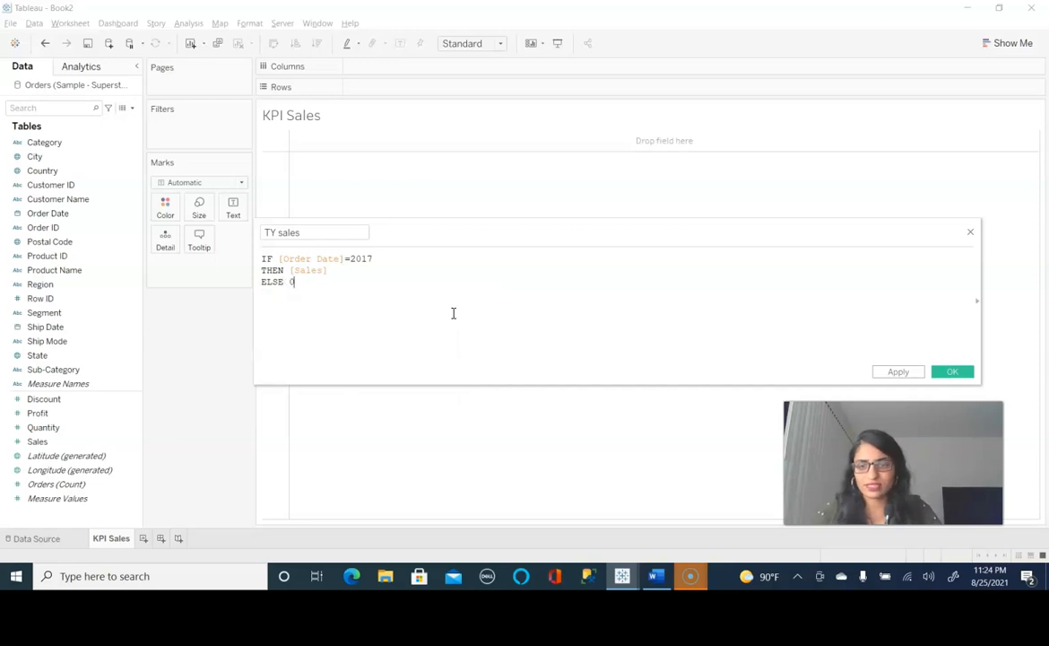
key(Return)
text(END)
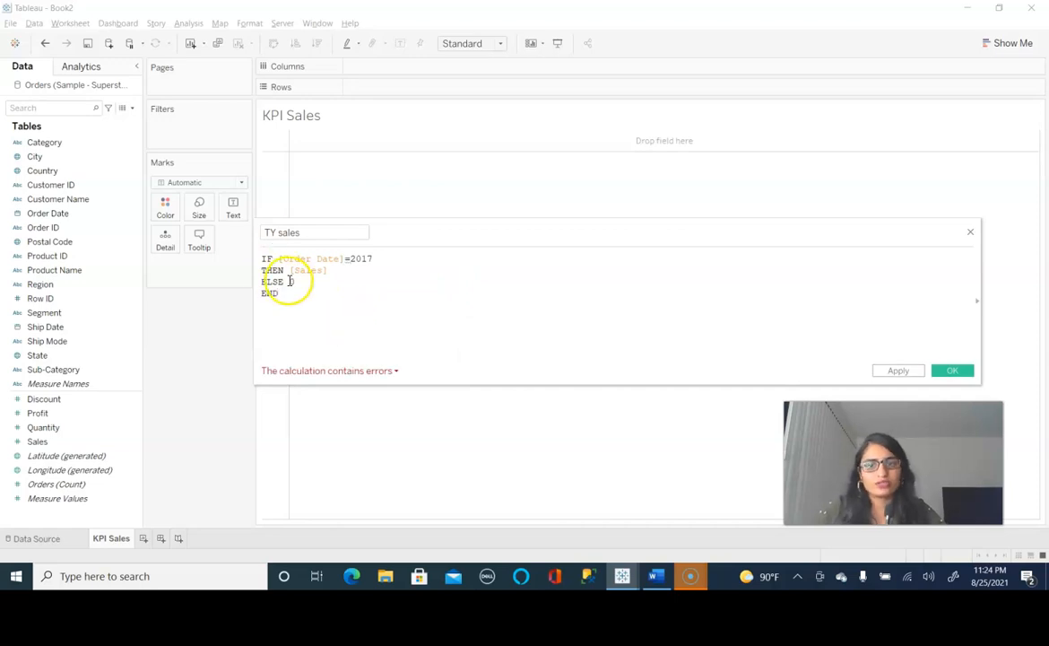
Step: Wrap [Order Date] in the YEAR function in the TY sales formula and save the calculated field
click(373, 374)
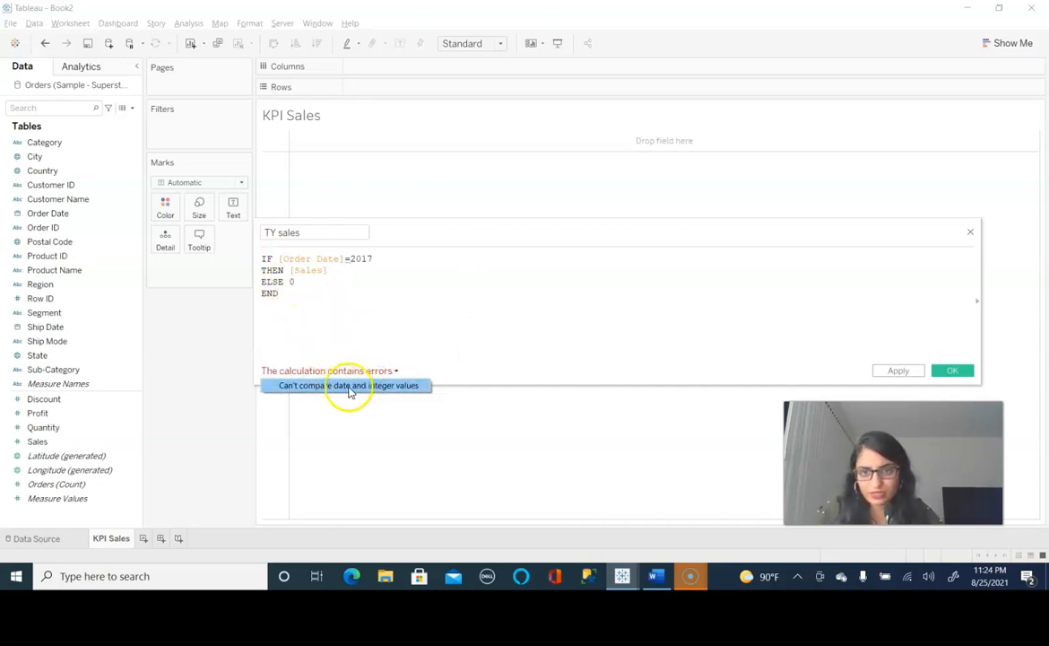
click(278, 259)
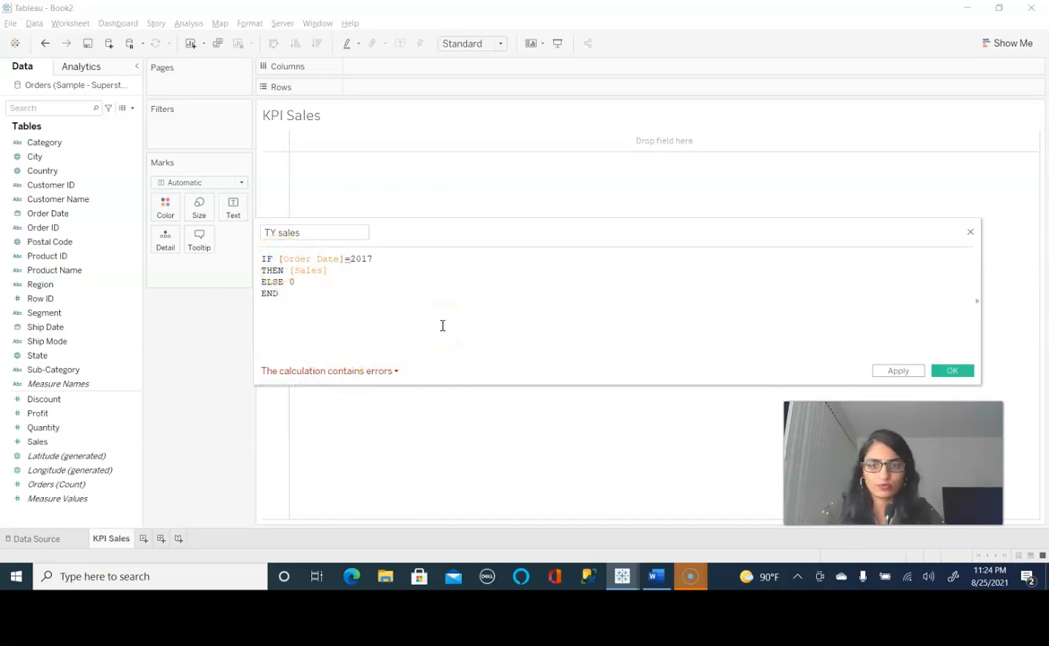
text(Y)
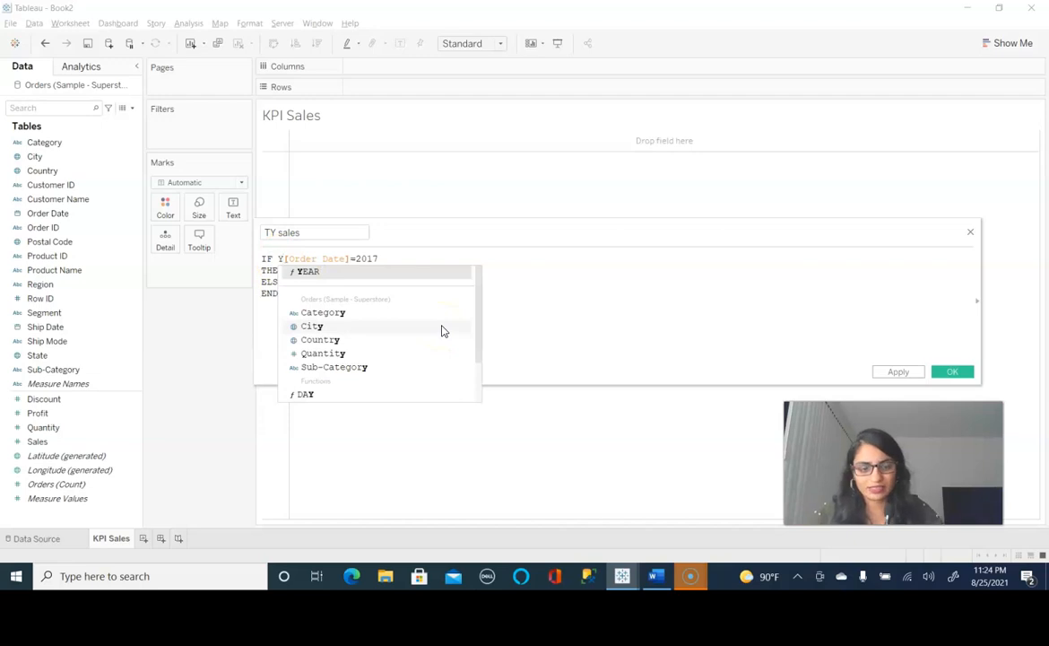
key(Return)
key(Delete)
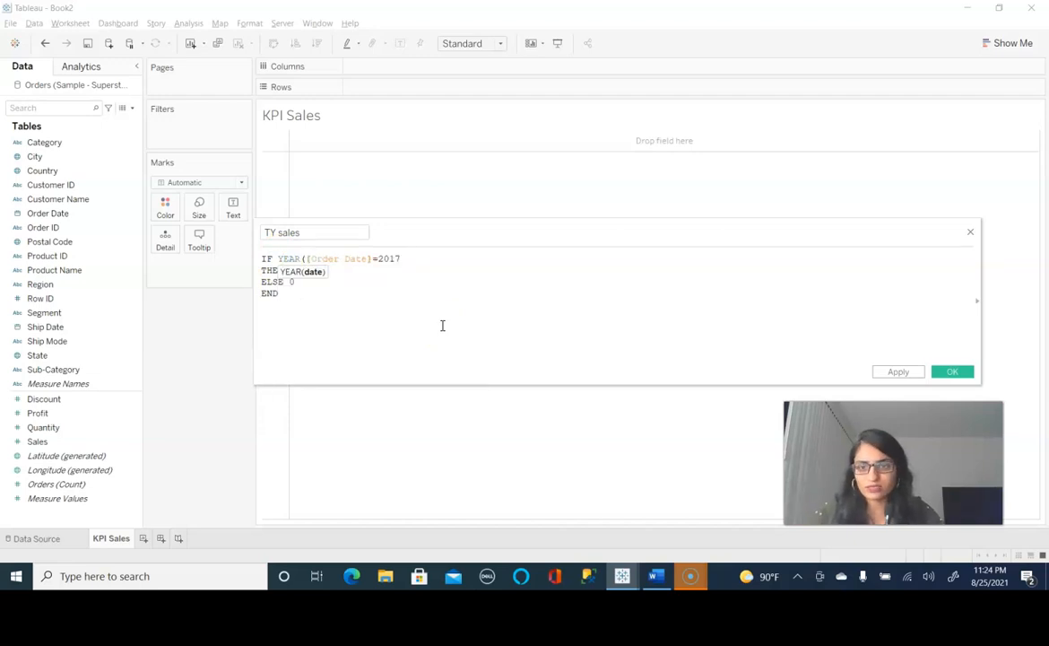
click(369, 258)
text())
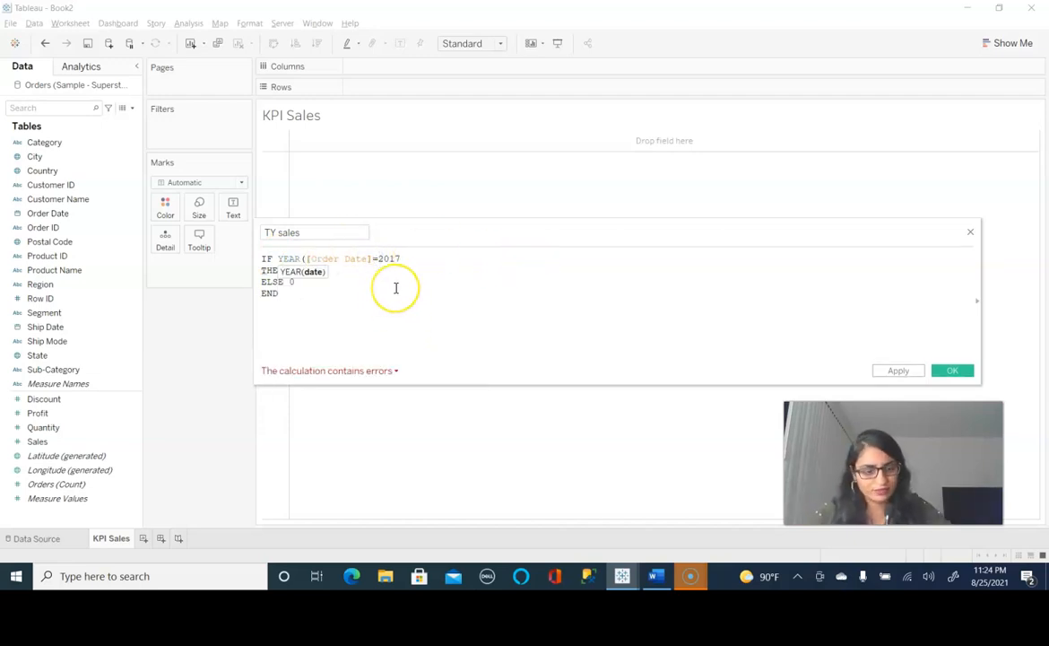
text())
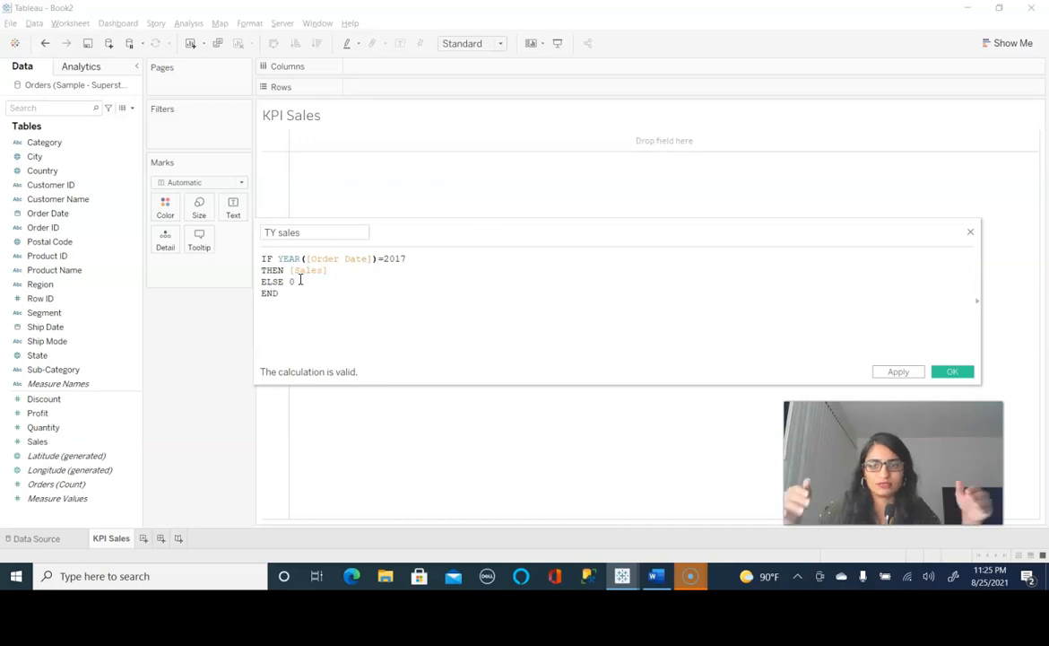
click(302, 232)
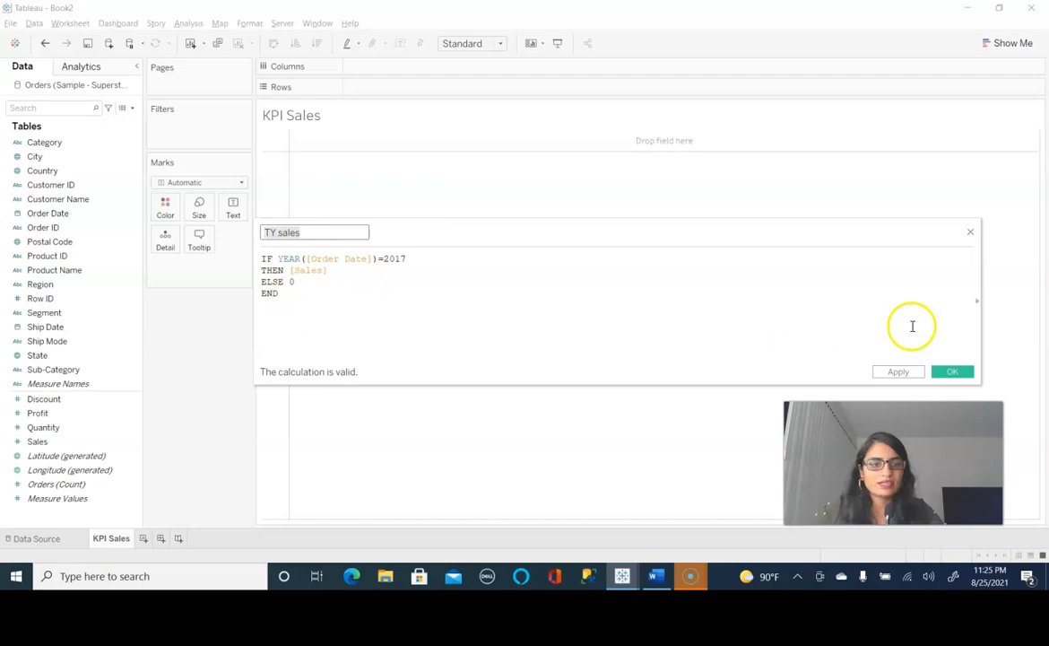
click(955, 379)
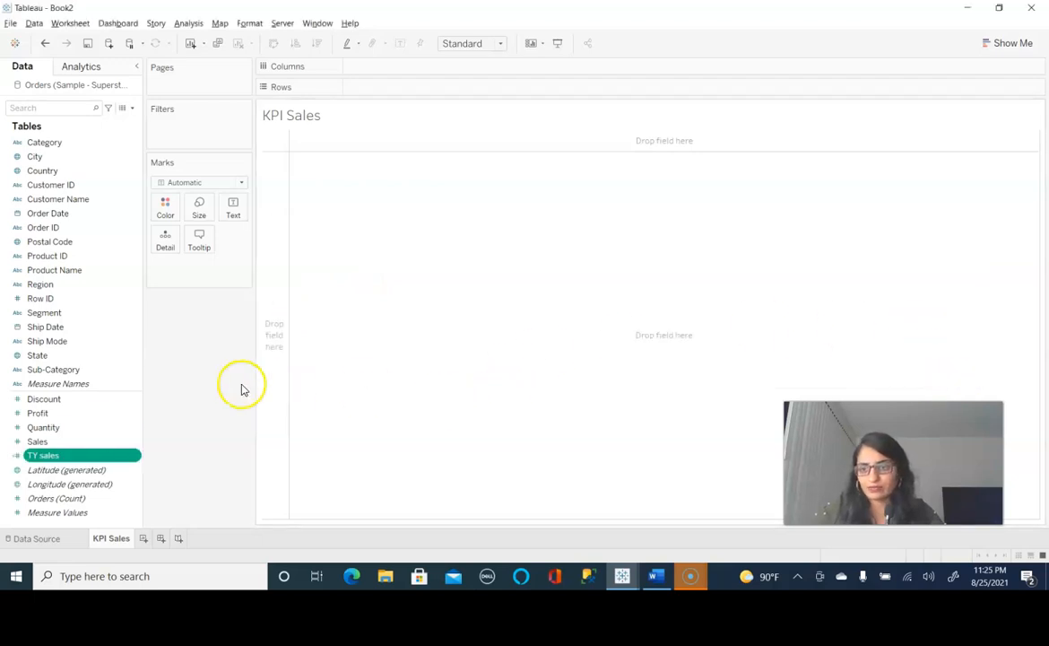
Step: Duplicate the TY sales field and rename the copy as PY sales
right_click(75, 462)
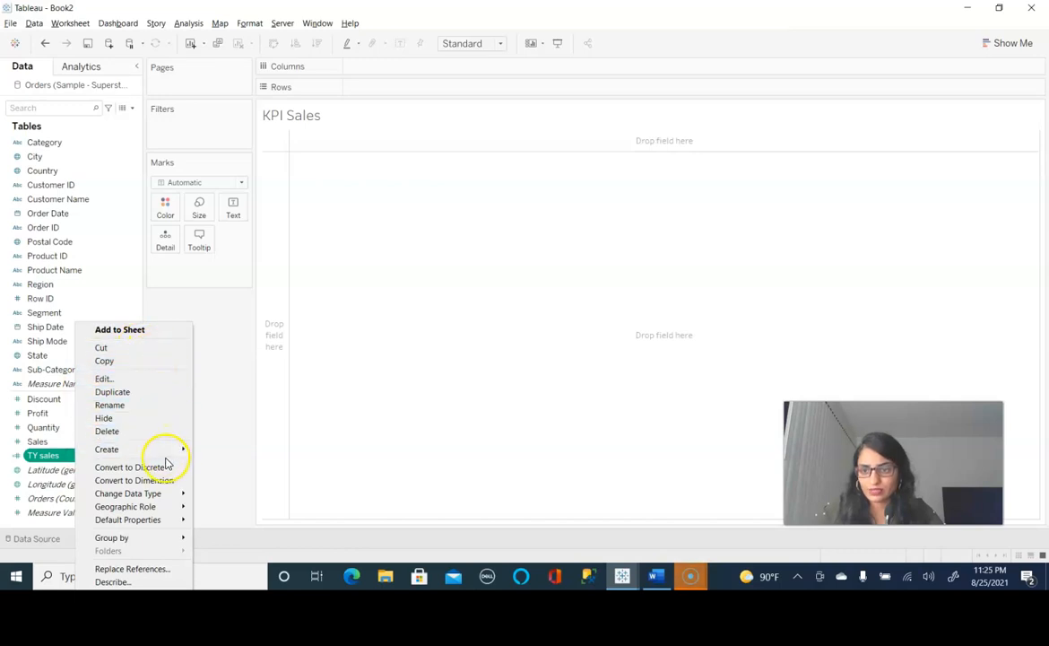
click(149, 398)
right_click(98, 469)
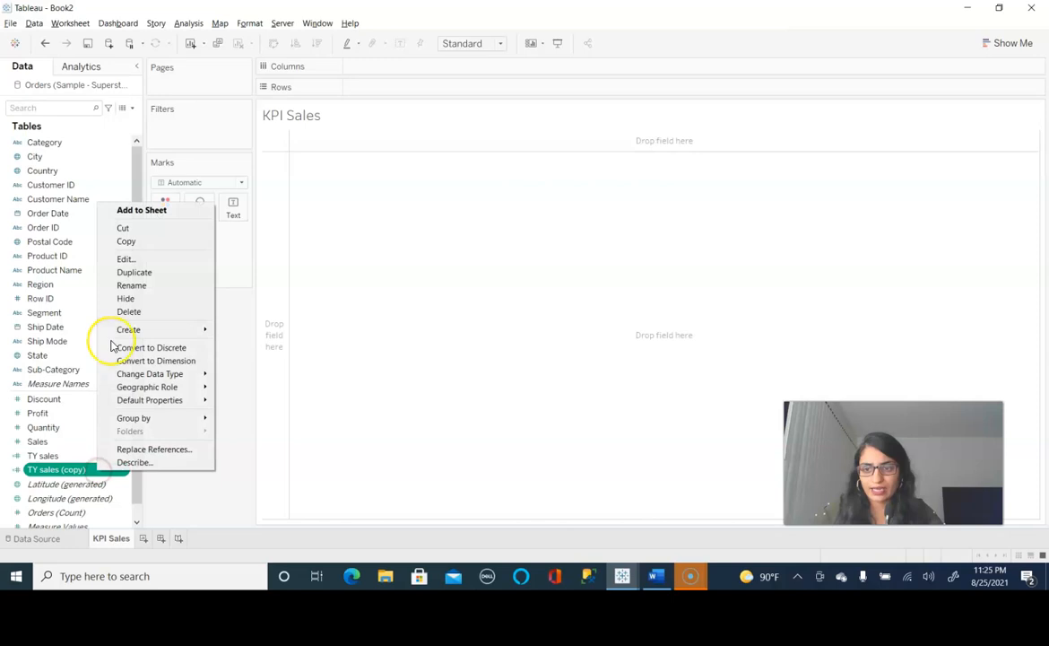
click(161, 259)
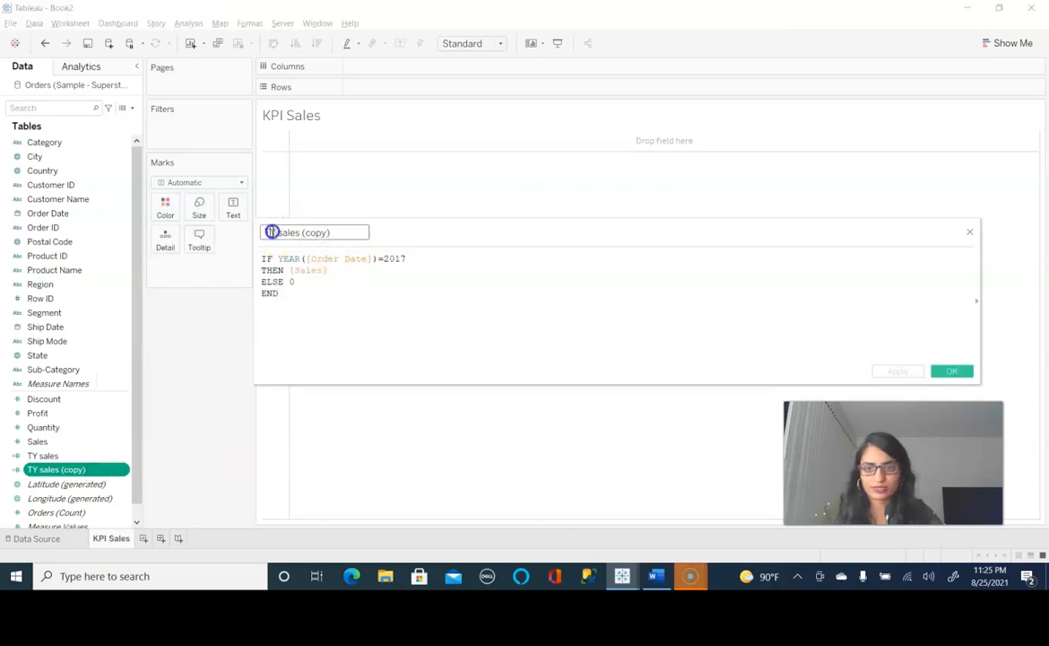
text(PY)
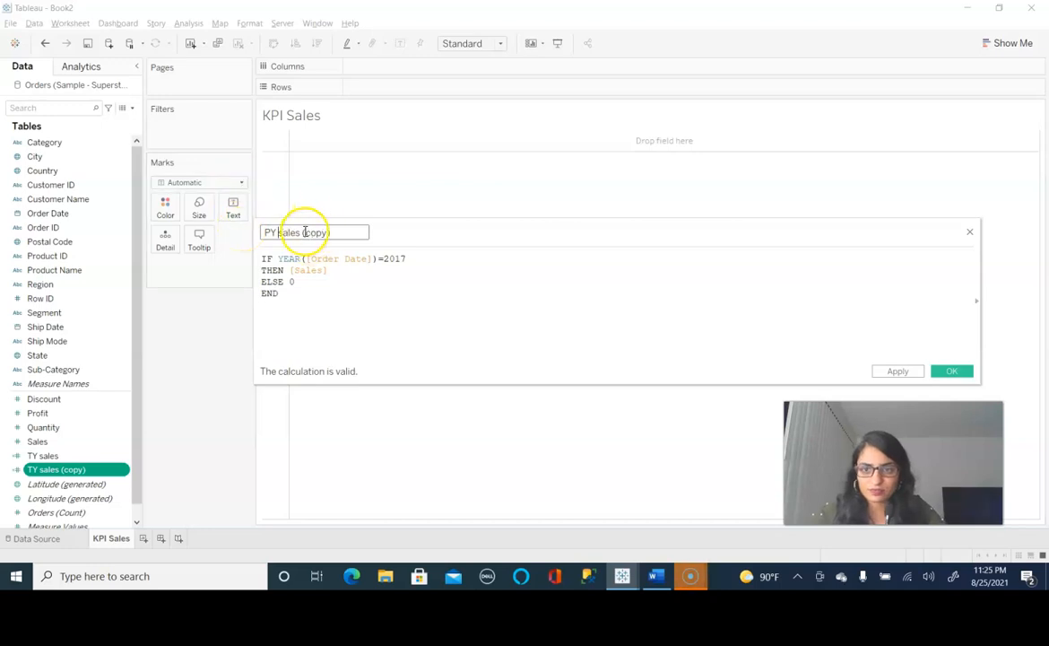
drag(303, 232, 353, 232)
Step: Set the year in the PY sales formula to 2016 and save the calculated field
click(406, 264)
key(BackSpace)
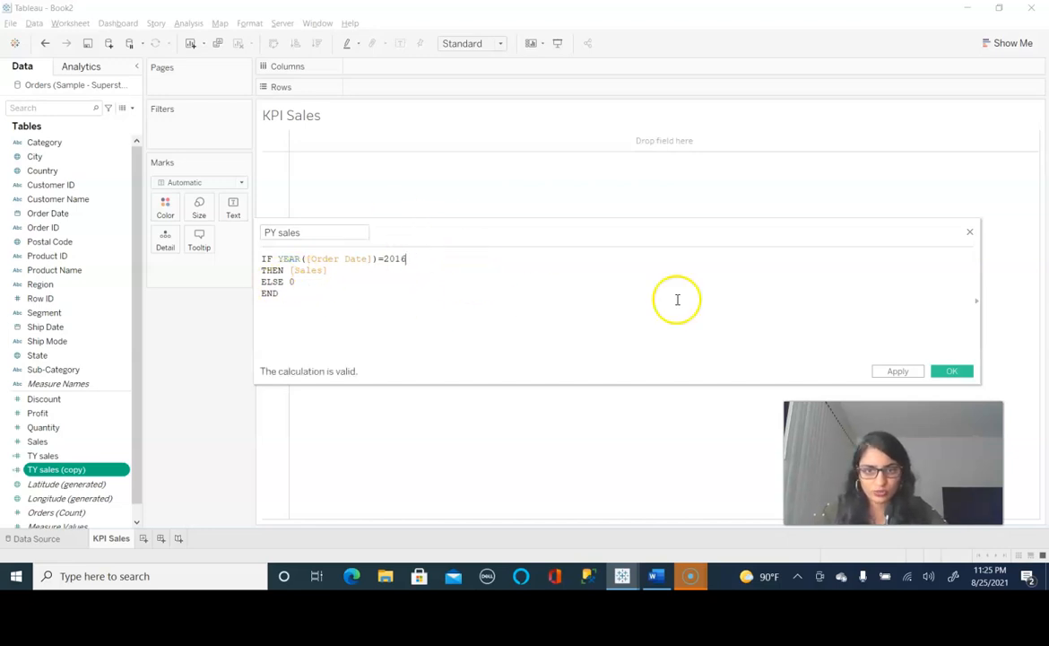
click(946, 373)
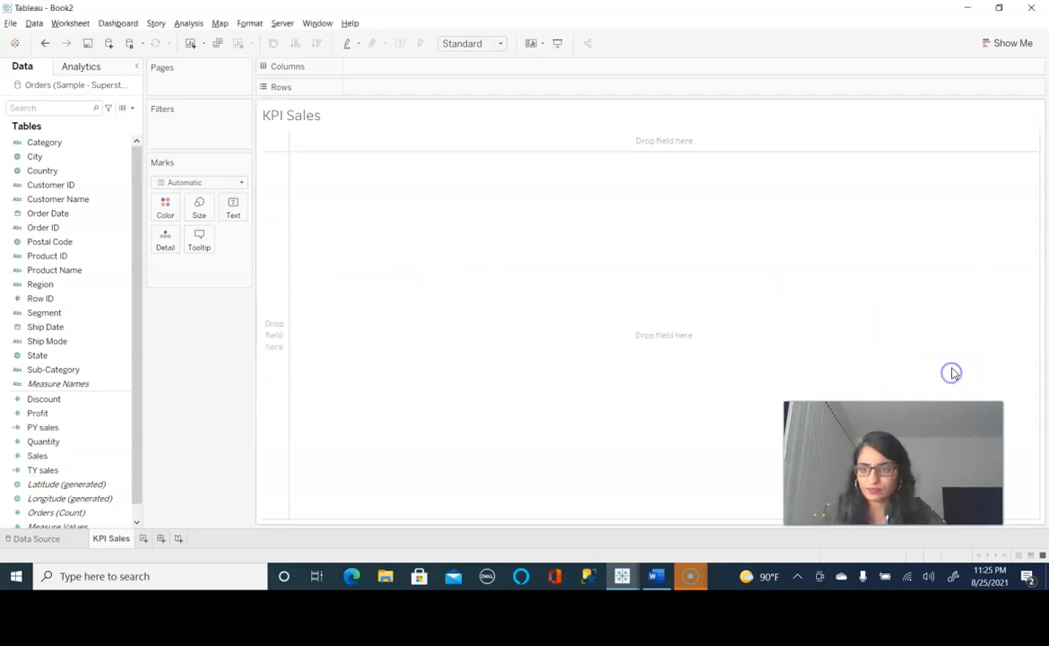
click(97, 402)
click(101, 470)
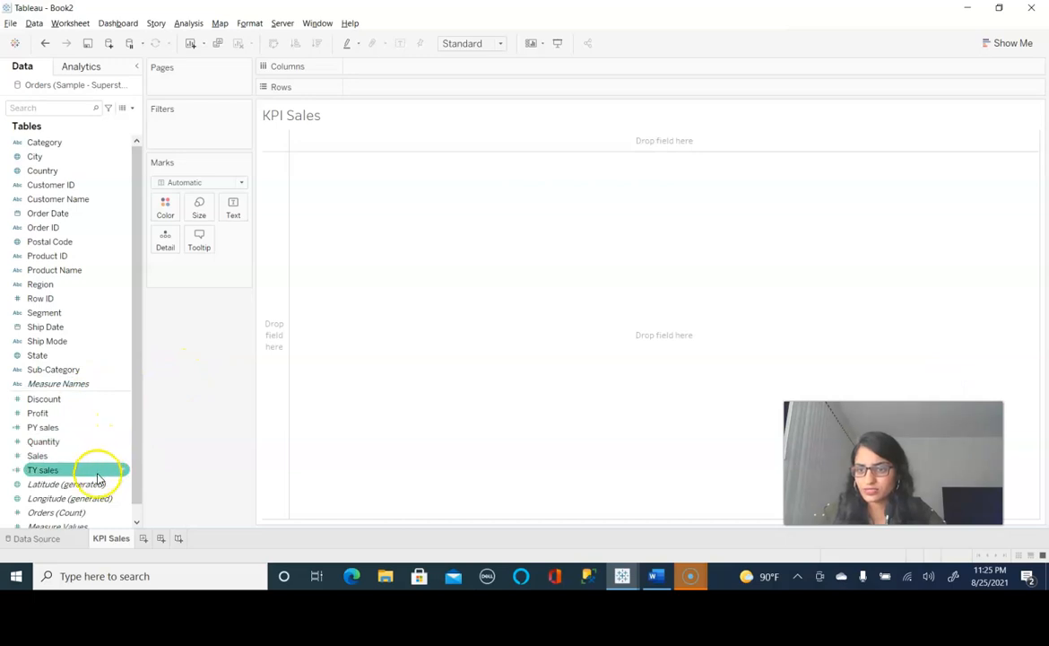
click(82, 442)
click(78, 412)
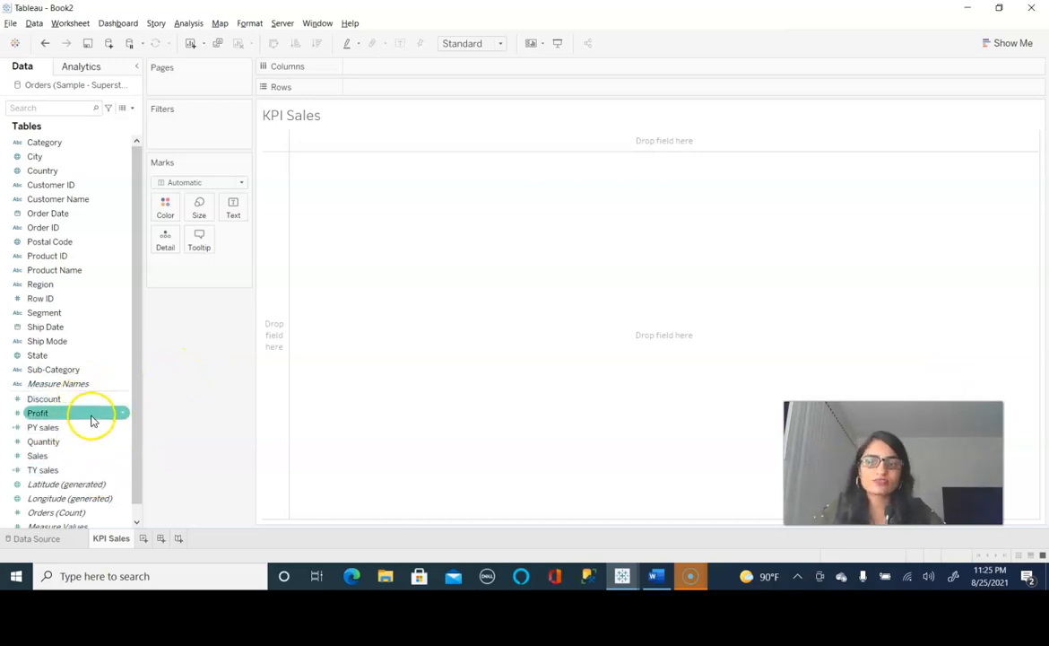
click(96, 400)
click(56, 443)
click(64, 413)
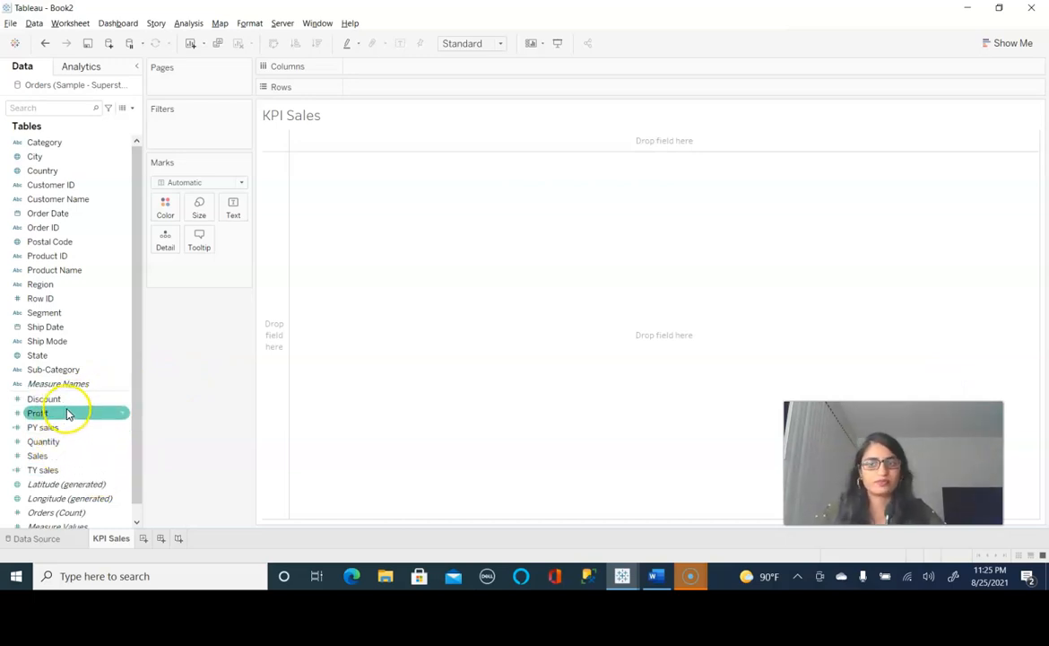
click(69, 401)
click(70, 458)
Step: Duplicate the TY sales field and rename the copy as TY Profit
click(71, 471)
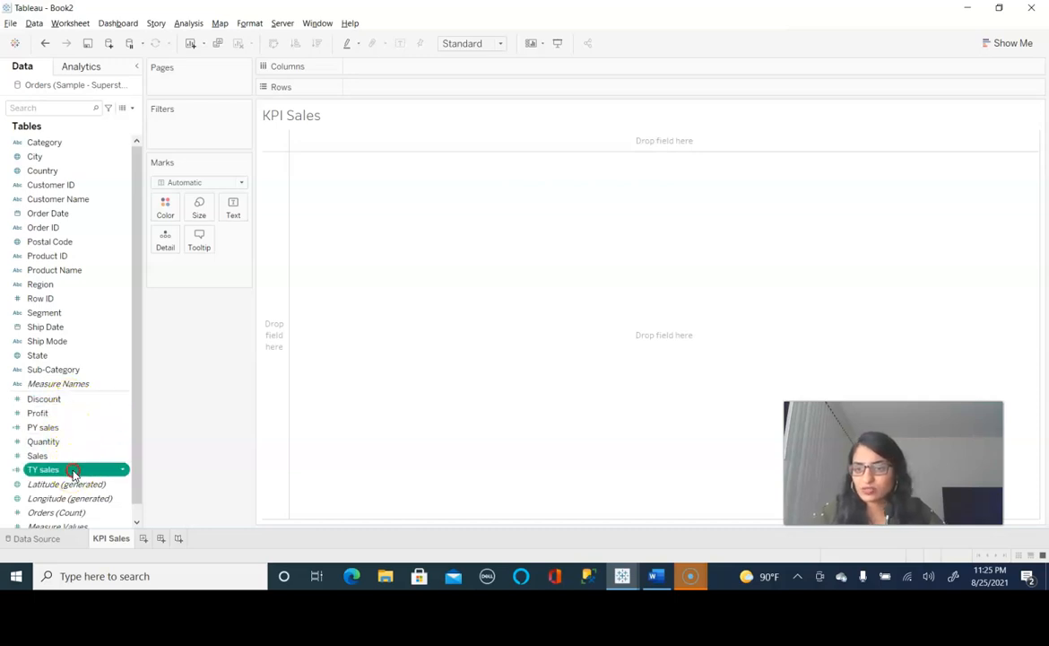
right_click(73, 470)
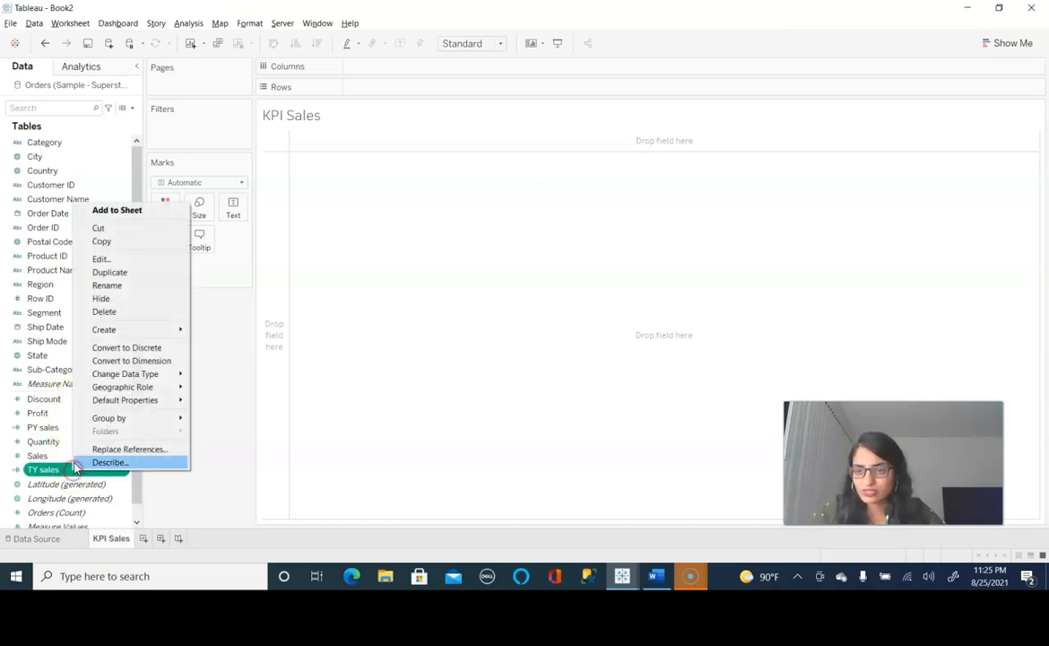
click(158, 272)
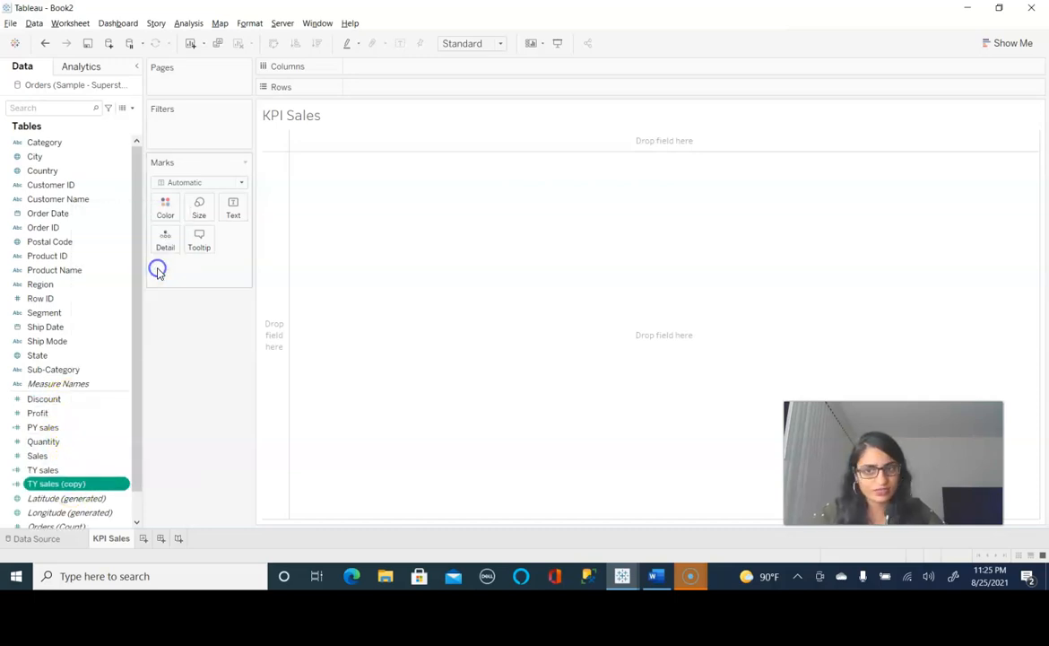
right_click(63, 485)
click(128, 383)
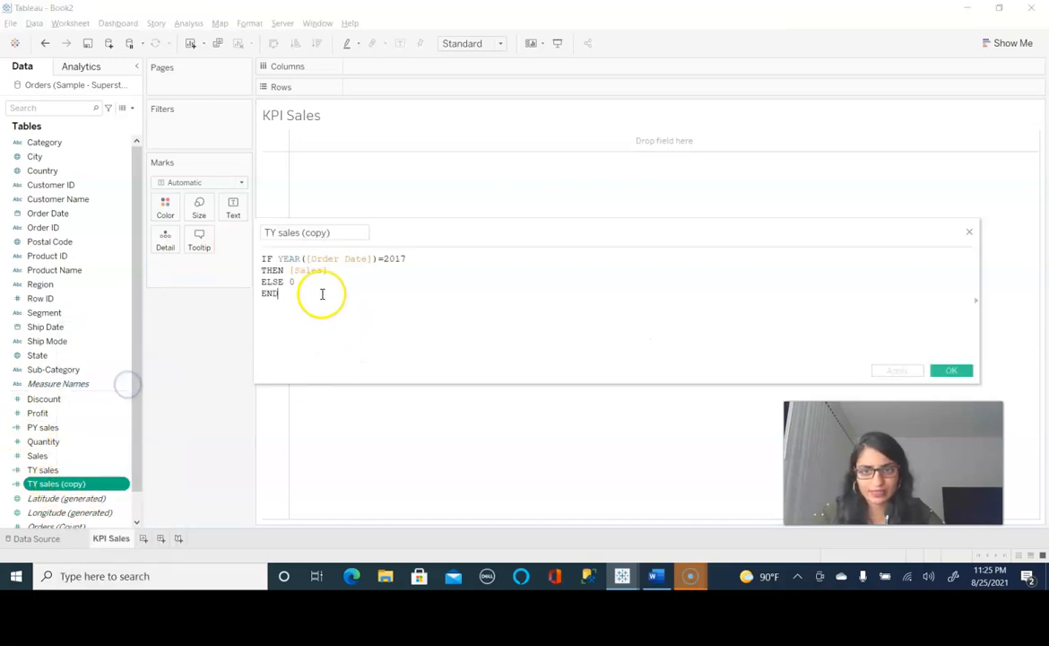
drag(276, 232, 368, 229)
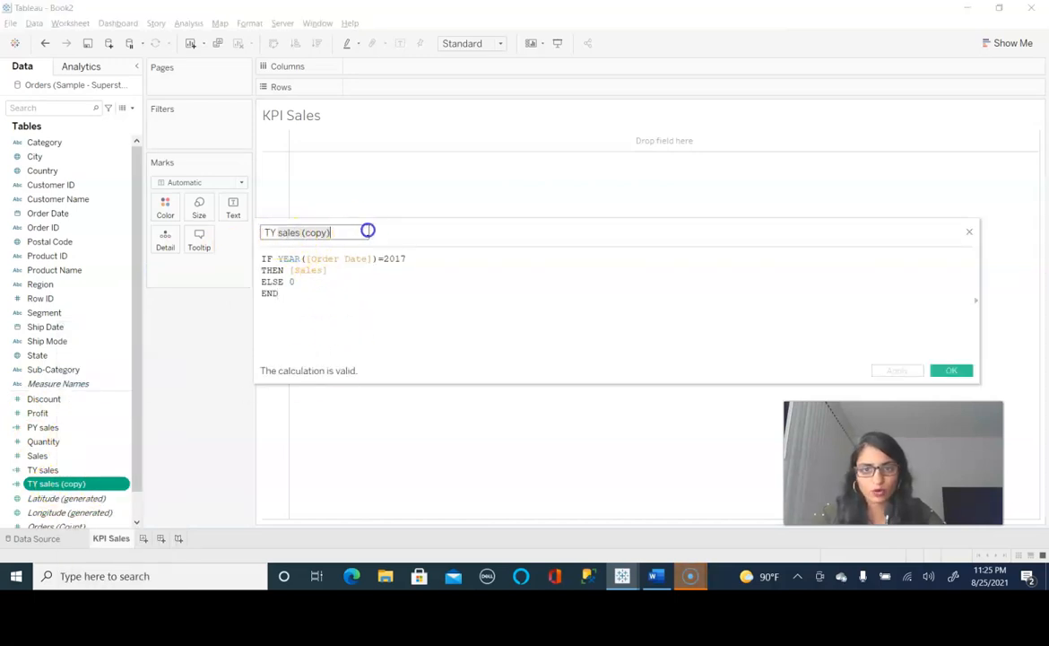
text(Profit)
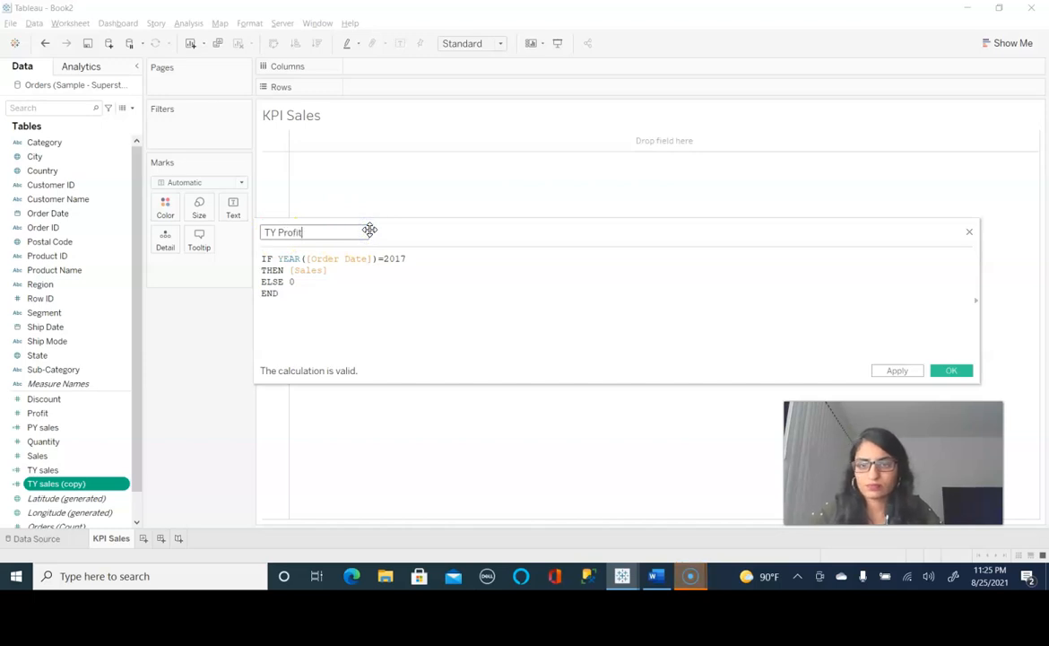
Step: Replace [Sales] with [Profit] in the TY Profit formula and save the calculated field
double_click(314, 270)
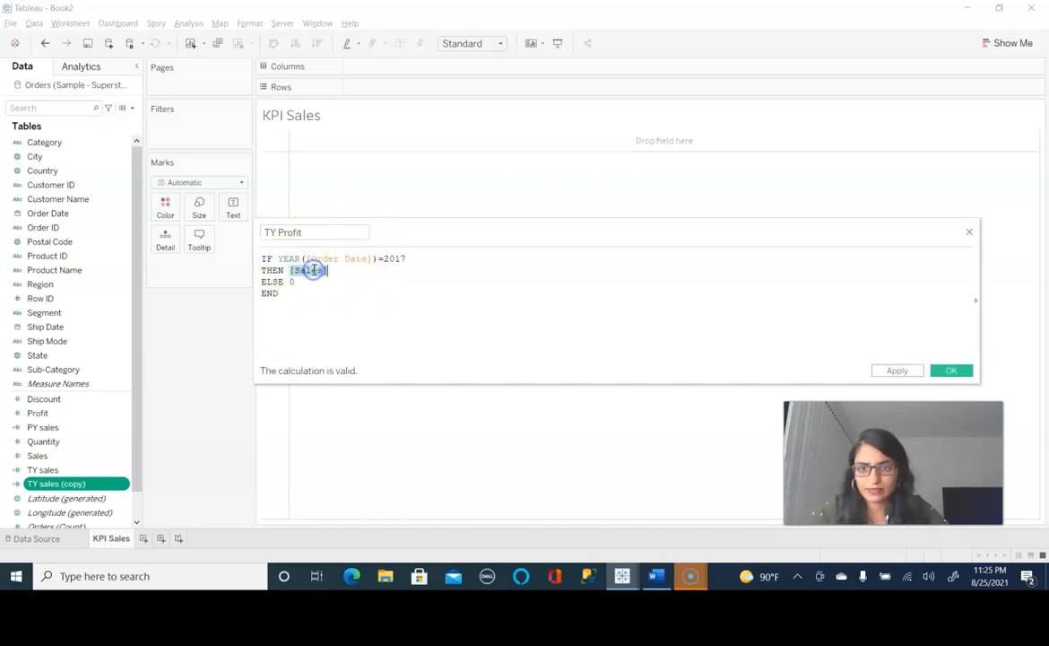
text(Pr)
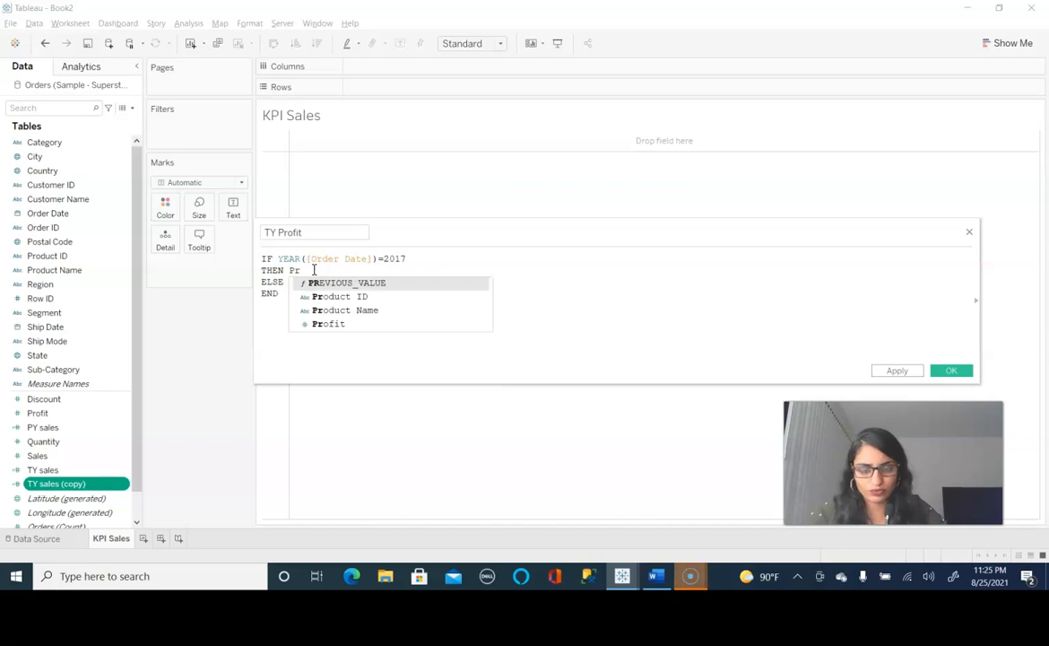
key(Down)
key(Down)
key(Down)
key(Return)
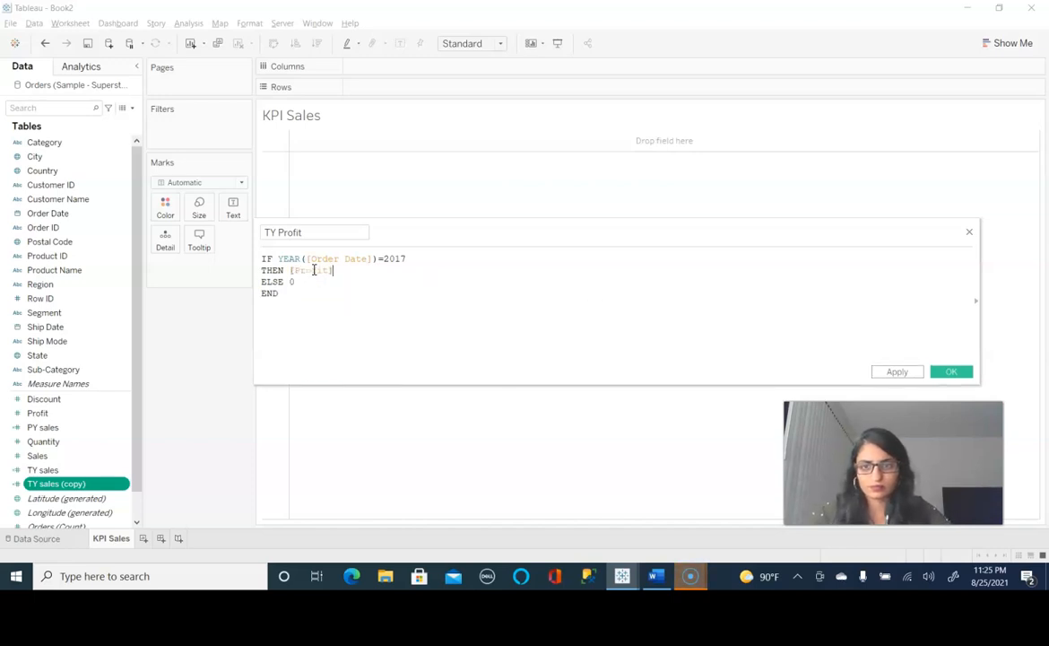
click(953, 372)
Step: Duplicate the PY sales calculated field
click(80, 429)
click(51, 483)
click(50, 429)
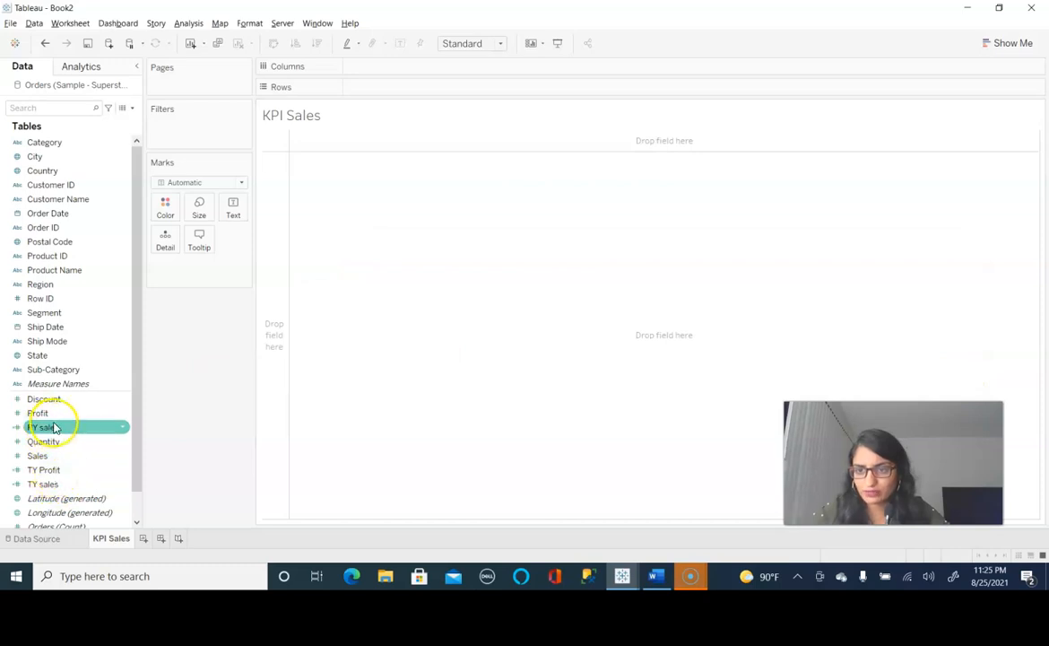
right_click(69, 428)
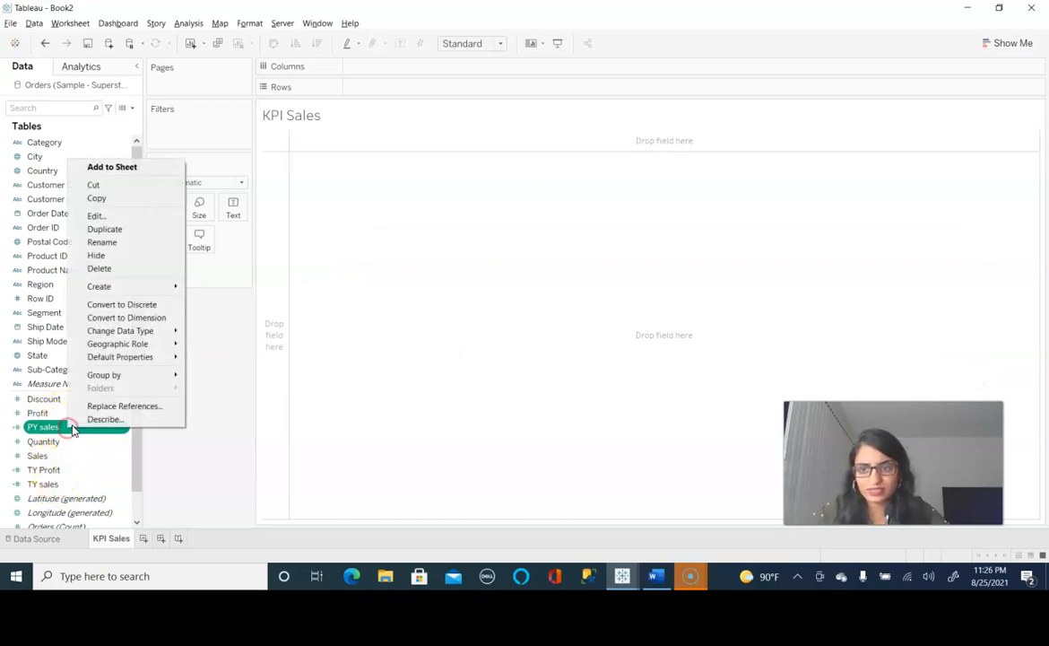
click(116, 228)
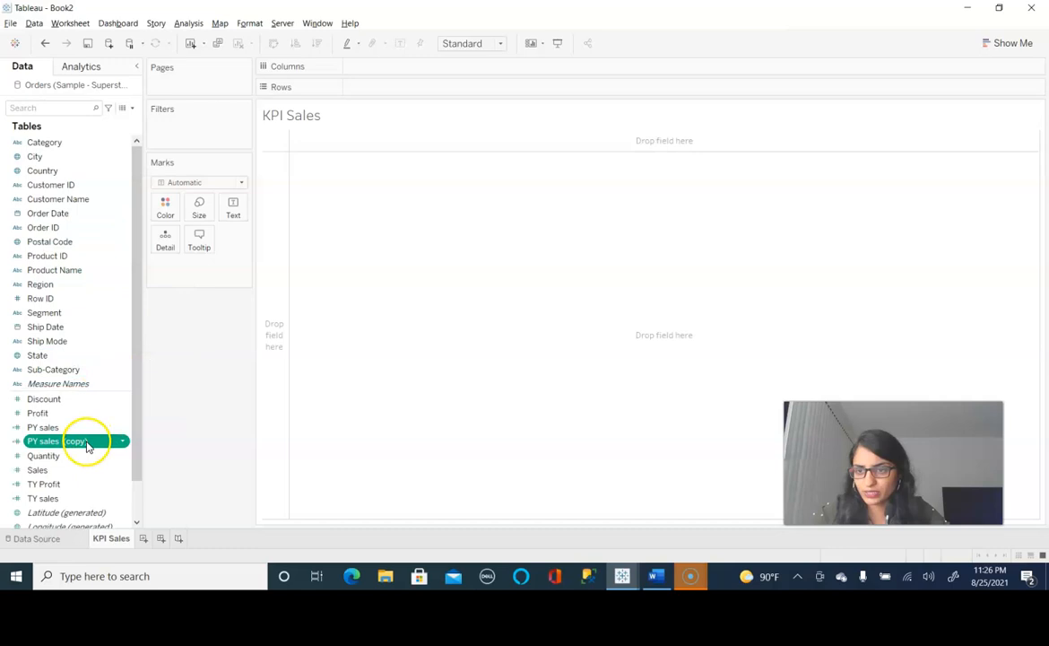
Step: Open the copy of PY sales for editing and rename it as PY Profit
right_click(87, 444)
click(146, 227)
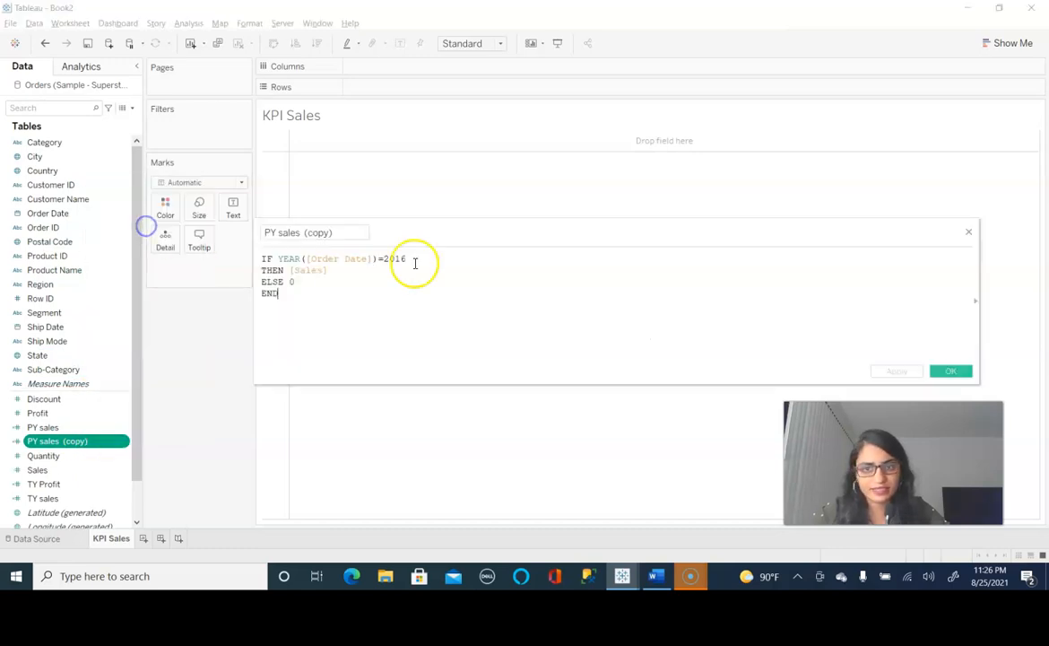
click(279, 233)
click(347, 232)
key(BackSpace)
key(BackSpace)
key(BackSpace)
key(BackSpace)
key(BackSpace)
key(BackSpace)
key(BackSpace)
key(BackSpace)
key(BackSpace)
key(BackSpace)
key(BackSpace)
key(BackSpace)
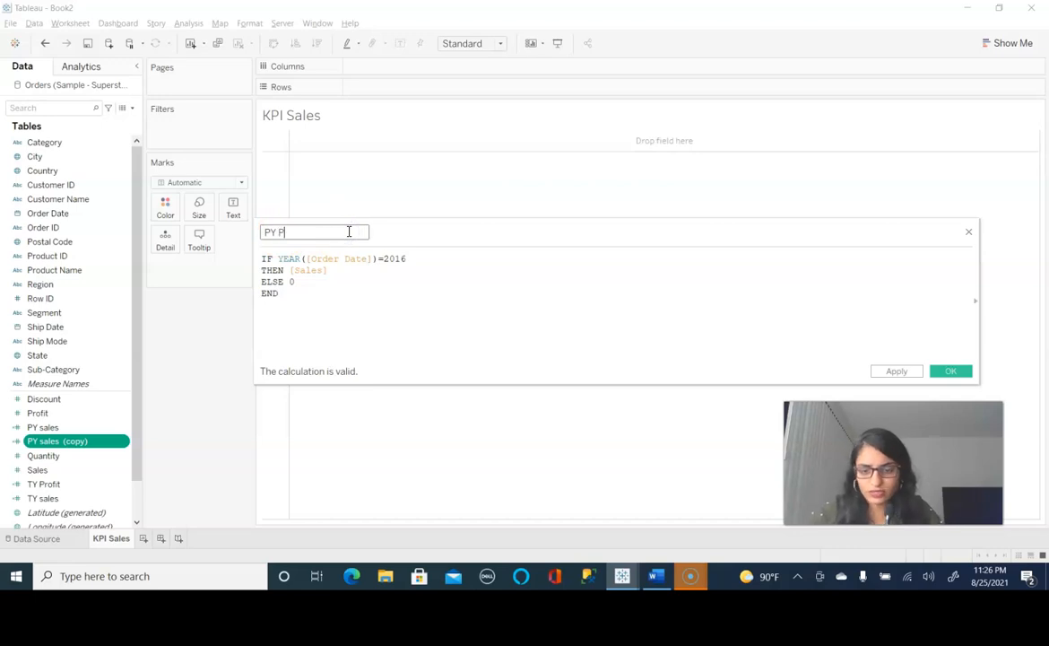
Step: Replace [Sales] with [Profit] in the PY Profit formula and save the calculated field
double_click(313, 271)
text(Pro)
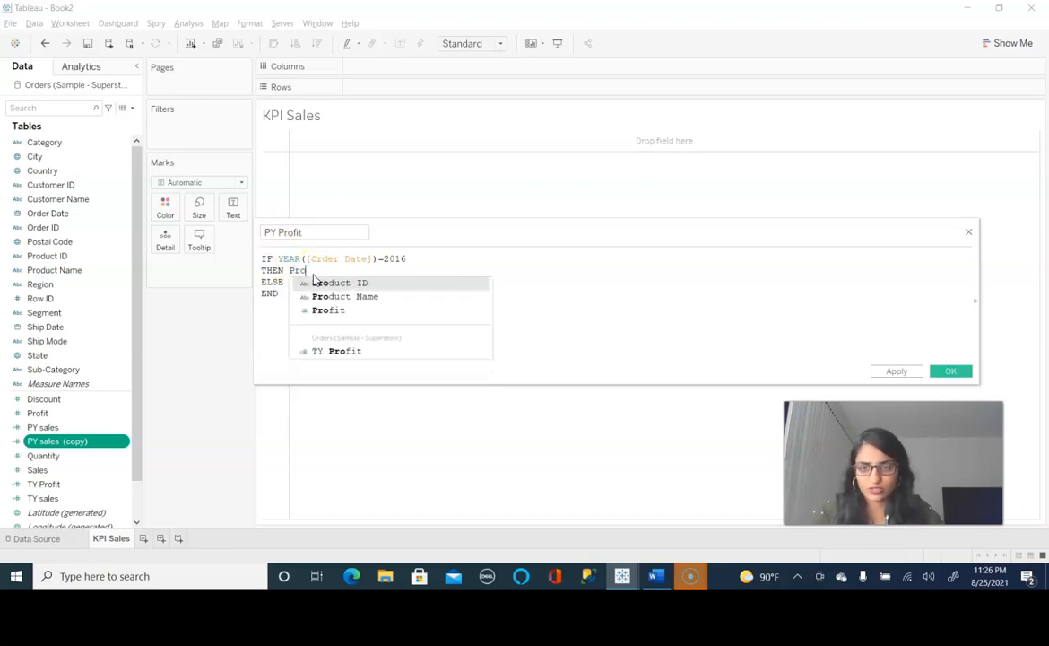
key(Down)
key(Down)
key(Return)
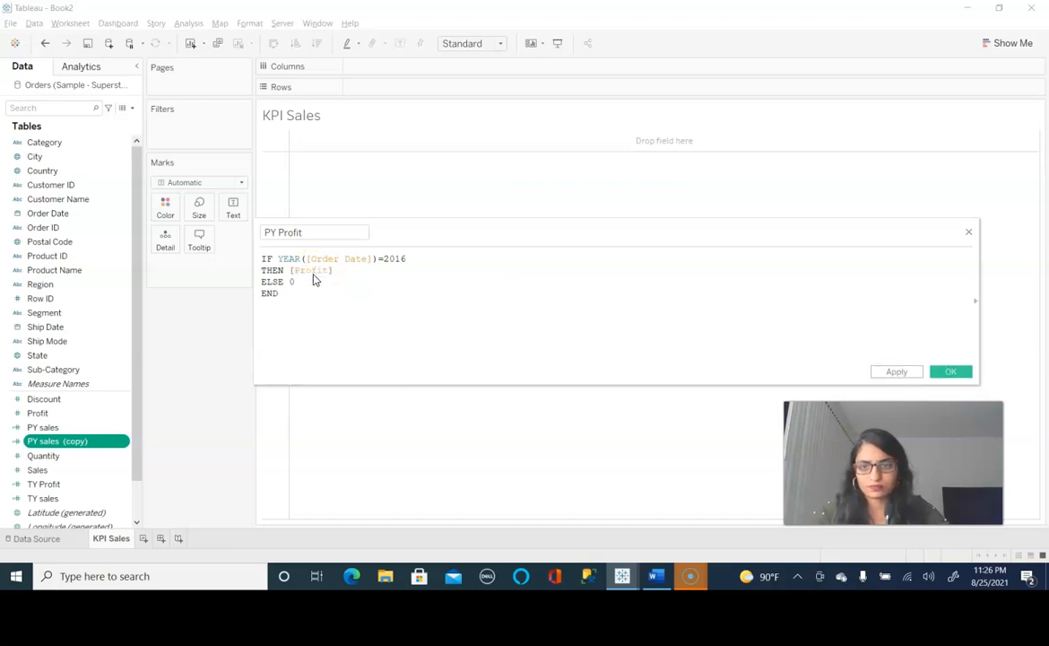
click(952, 371)
Step: Duplicate the TY Profit calculated field and rename the copy as TY Quantity in its calculation editor
click(74, 402)
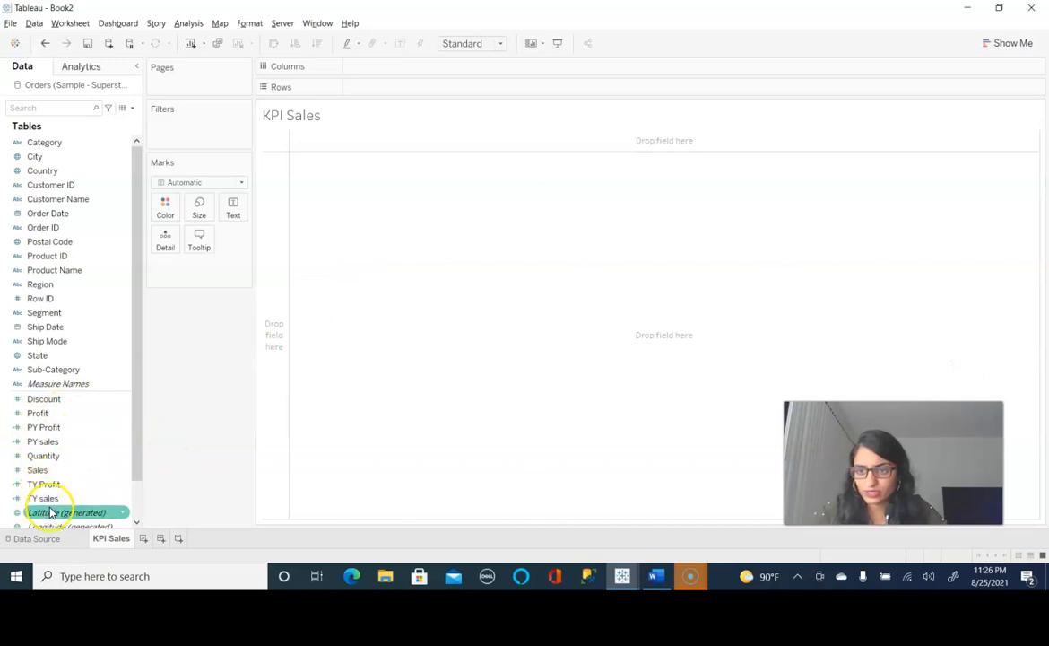
right_click(65, 484)
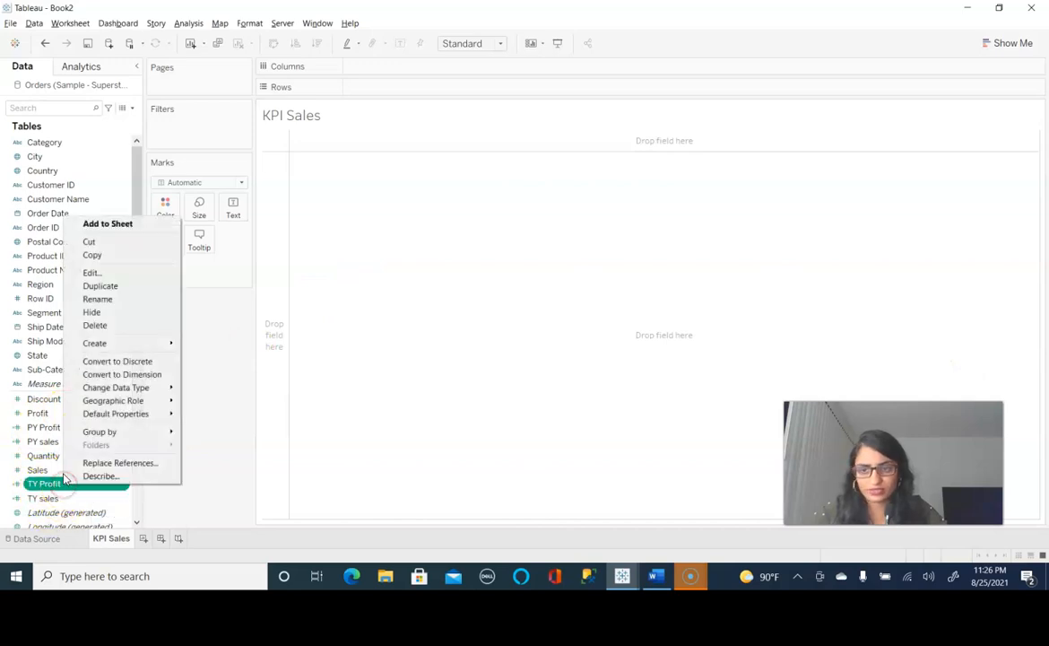
click(123, 287)
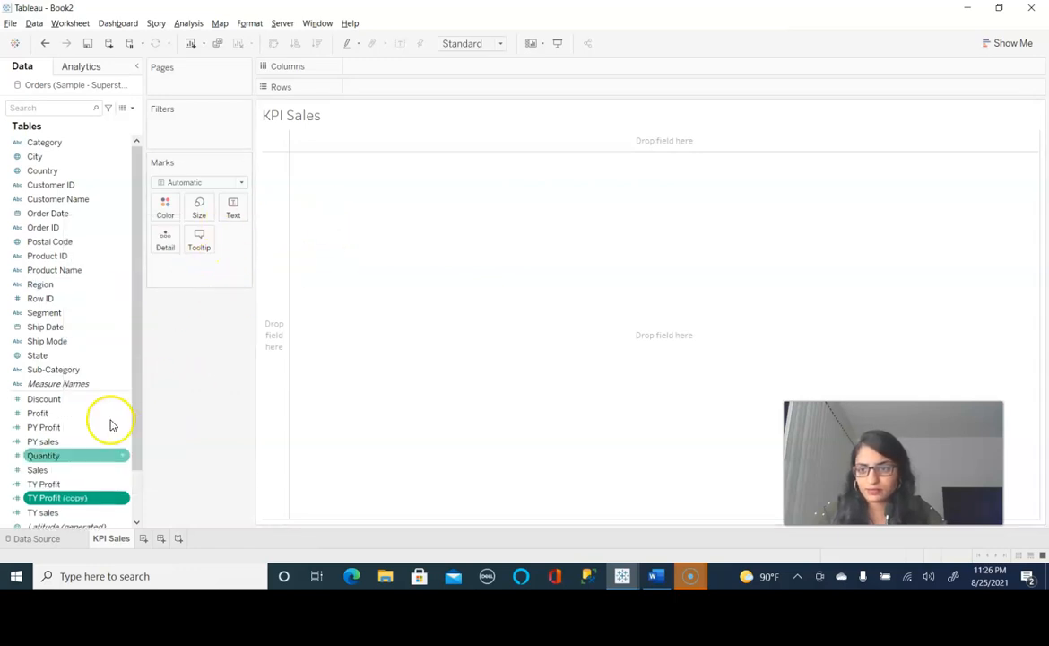
right_click(73, 500)
click(106, 375)
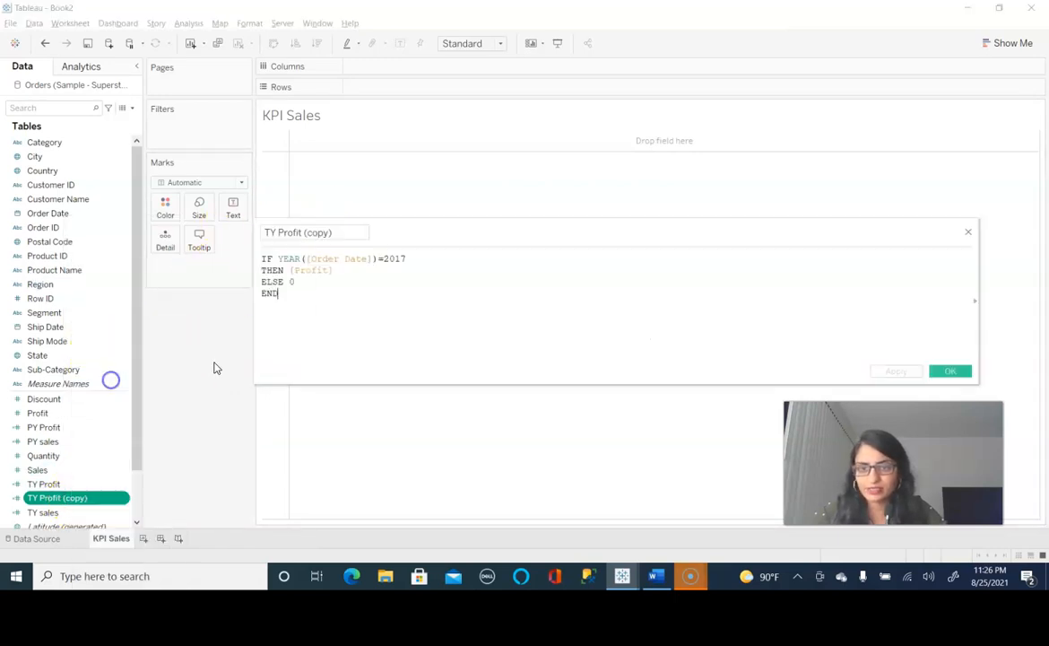
drag(280, 232, 346, 233)
key(BackSpace)
text(Quantity)
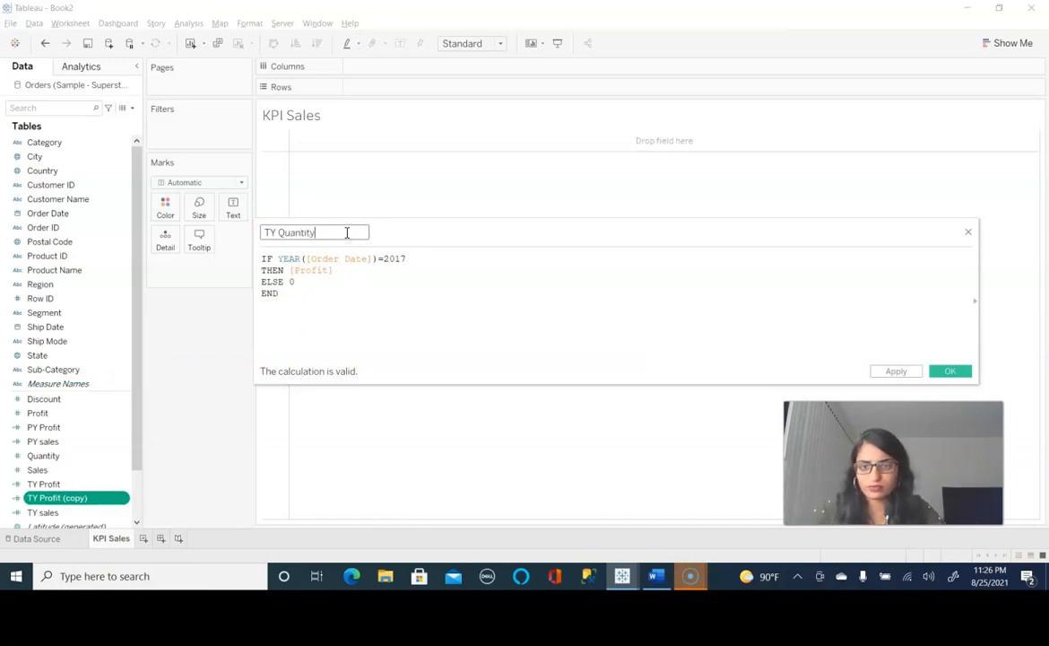
Step: Replace [Profit] with [Quantity] in the TY Quantity formula and save the calculated field
click(313, 270)
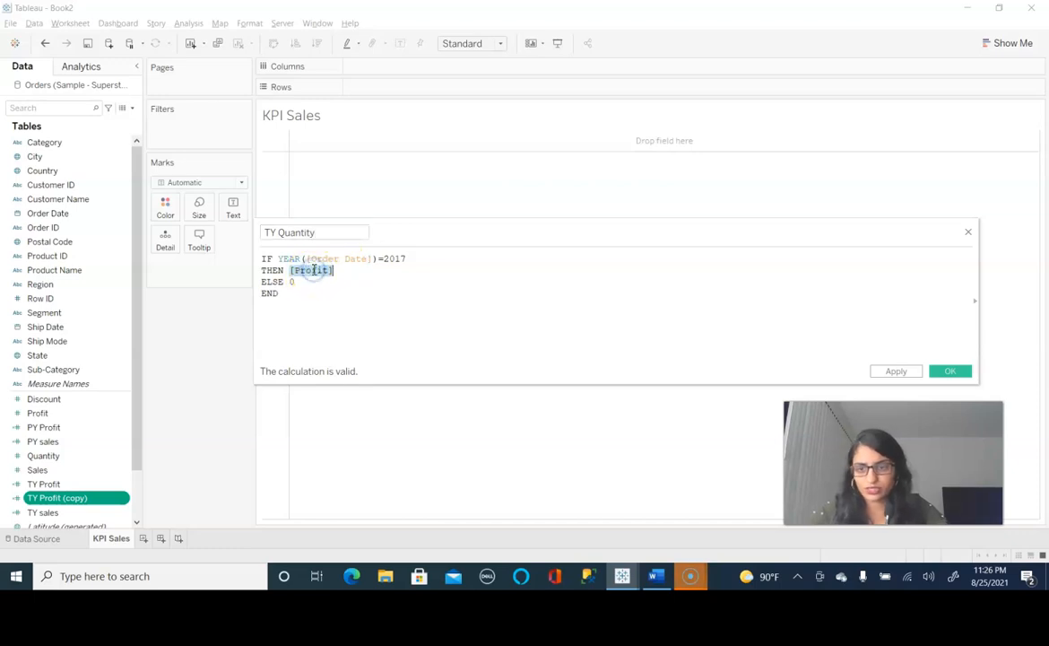
text(Quan)
key(Return)
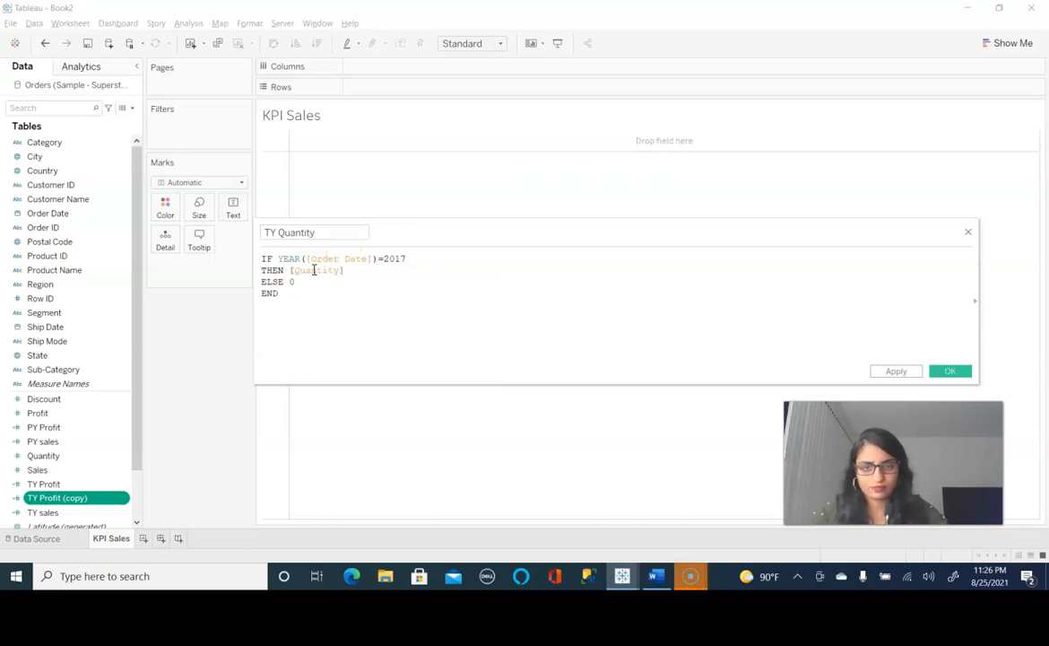
click(956, 369)
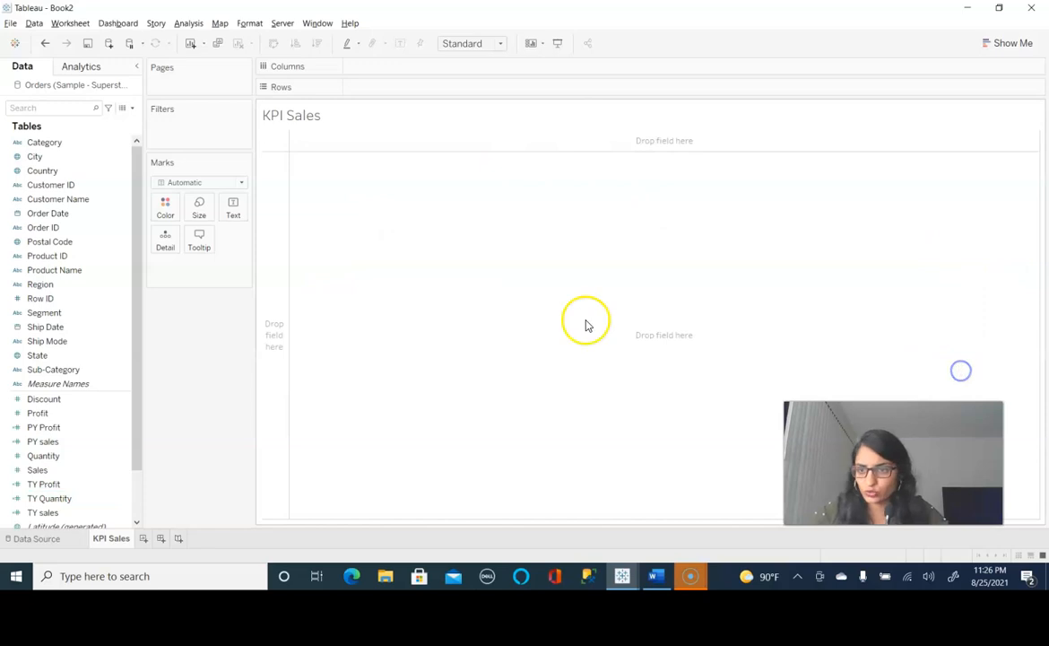
Step: Duplicate the PY Profit calculated field and rename the copy as PY Quantity in its calculation editor
right_click(61, 430)
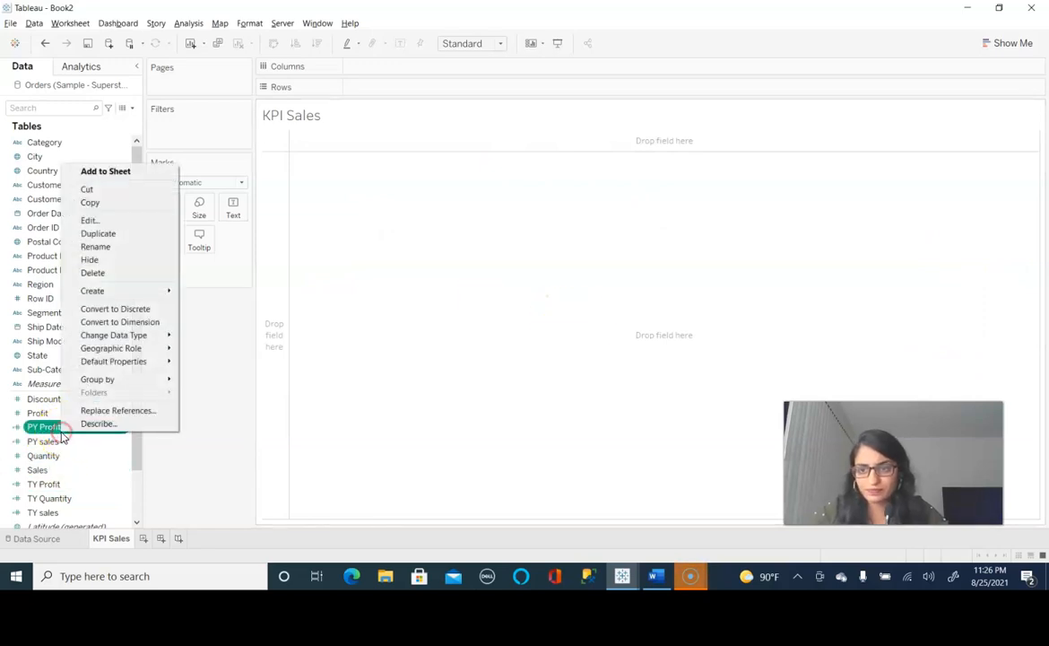
click(123, 235)
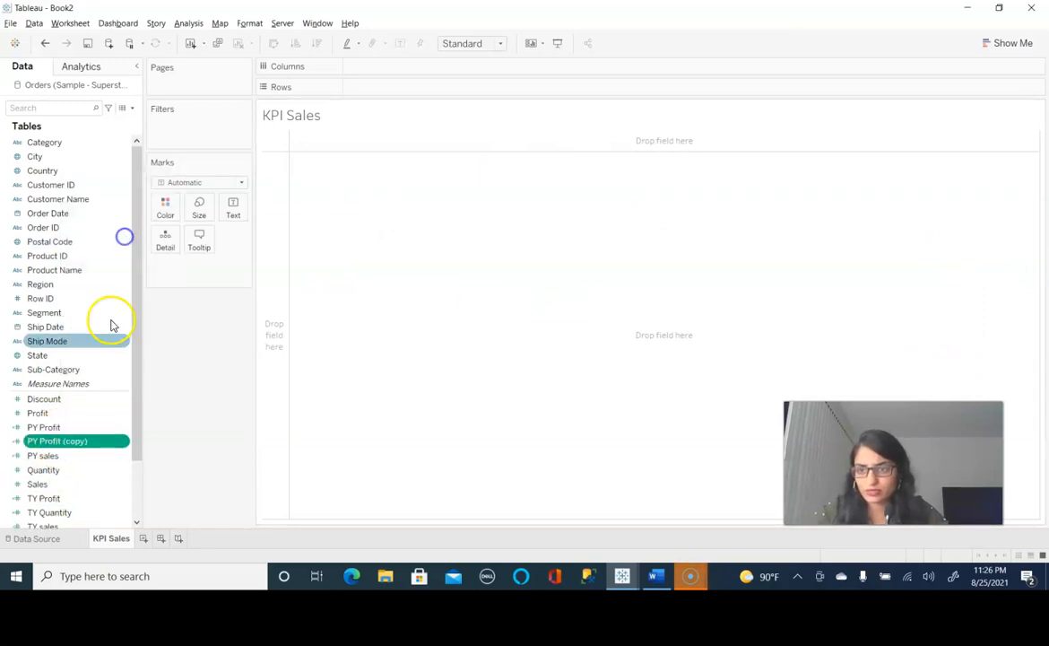
right_click(99, 441)
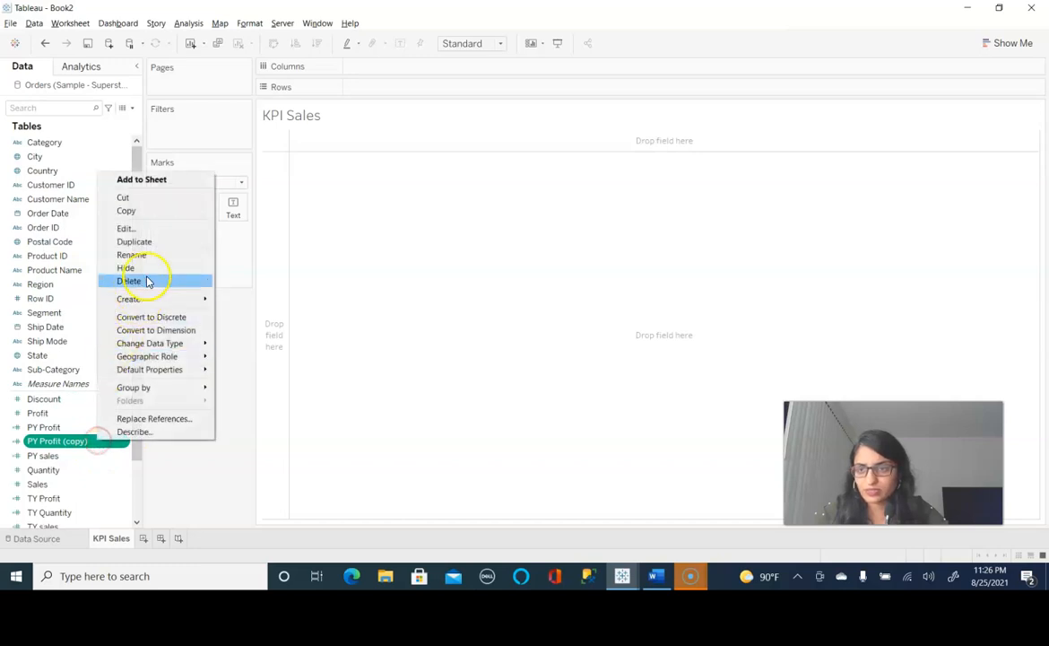
click(159, 231)
click(360, 232)
key(BackSpace)
key(BackSpace)
key(BackSpace)
key(BackSpace)
key(BackSpace)
key(BackSpace)
key(BackSpace)
key(BackSpace)
key(BackSpace)
key(BackSpace)
key(BackSpace)
key(BackSpace)
key(BackSpace)
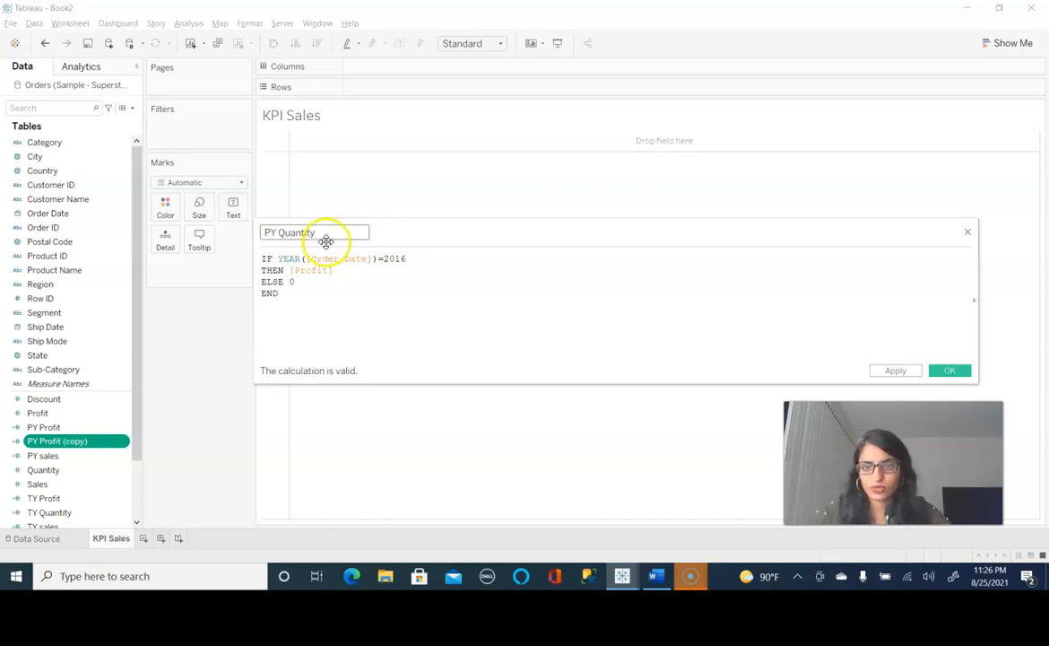
Step: Replace [Profit] with [Quantity] in the PY Quantity formula and save the calculated field
double_click(314, 270)
text(Qu)
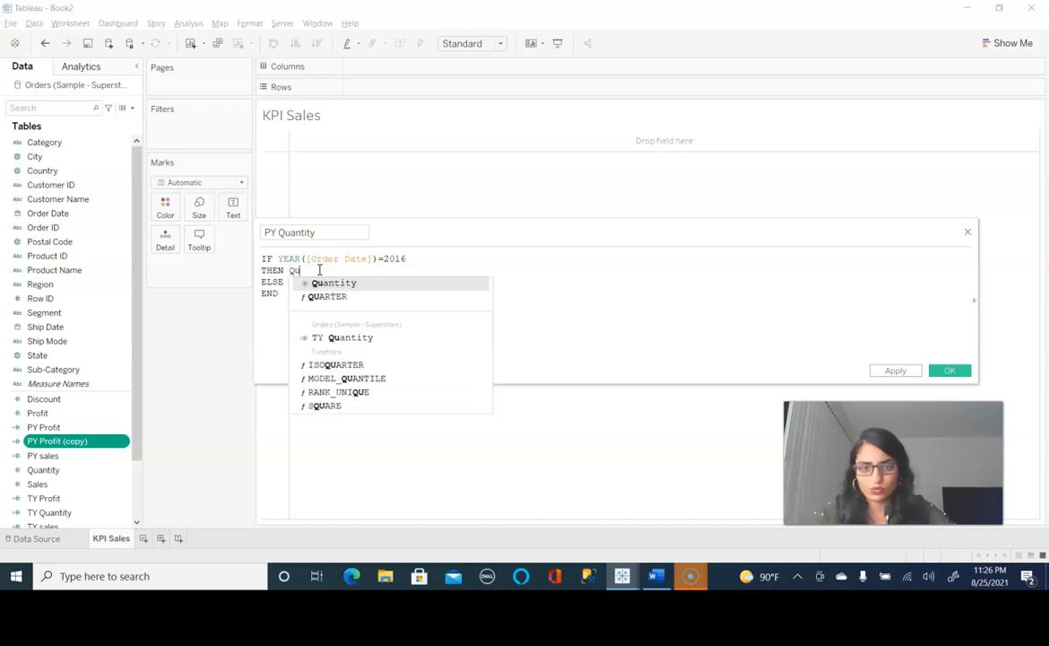
key(Return)
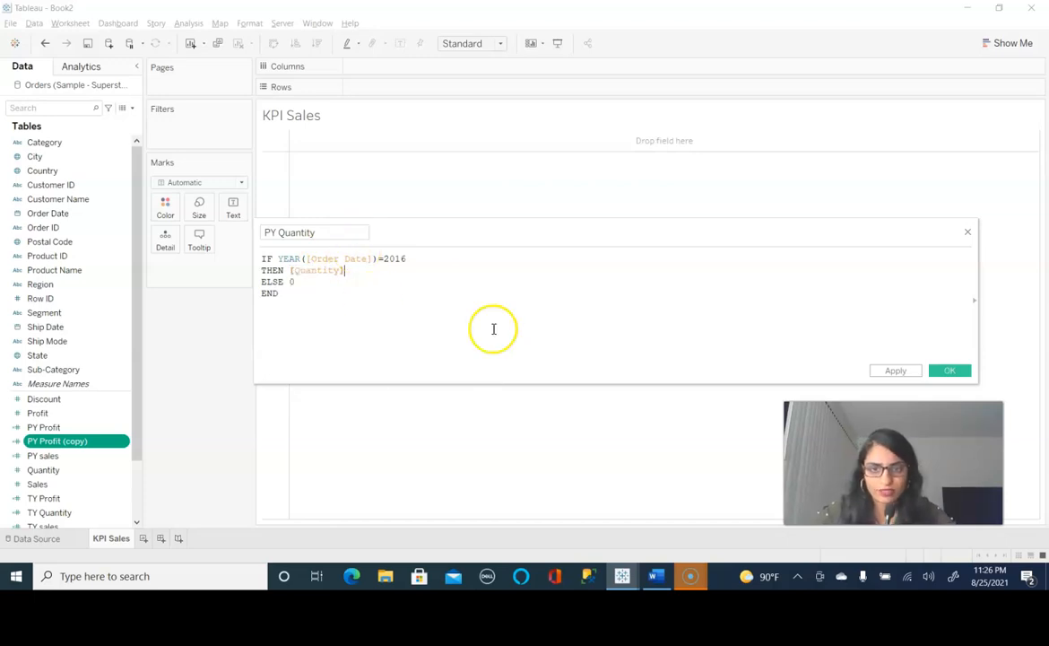
click(952, 371)
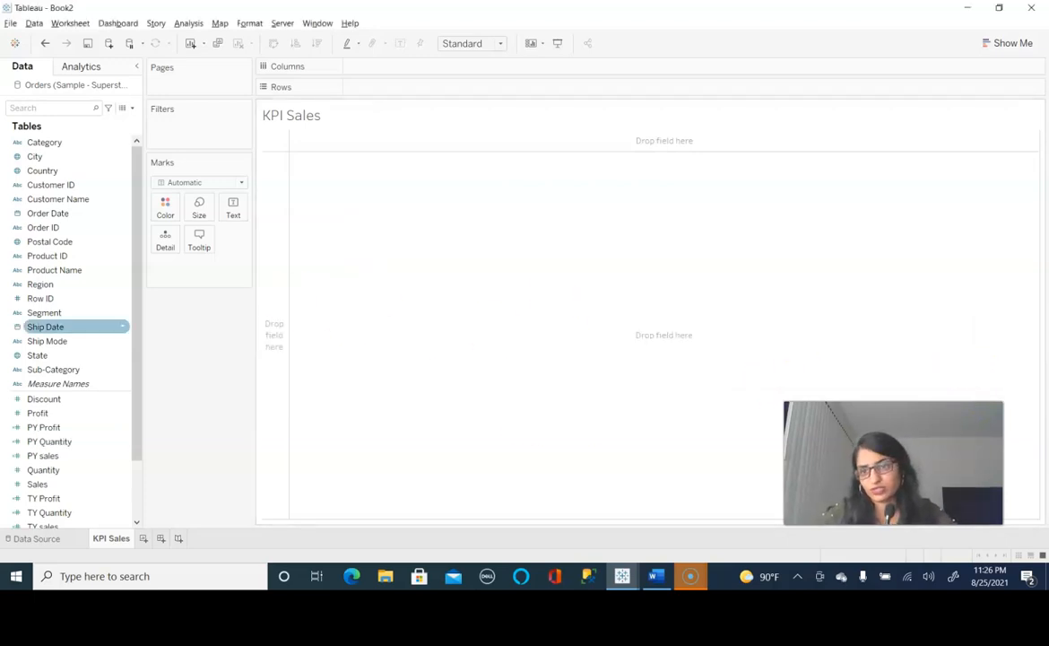
Step: Create a new calculated field and name it Diff Sales
click(132, 108)
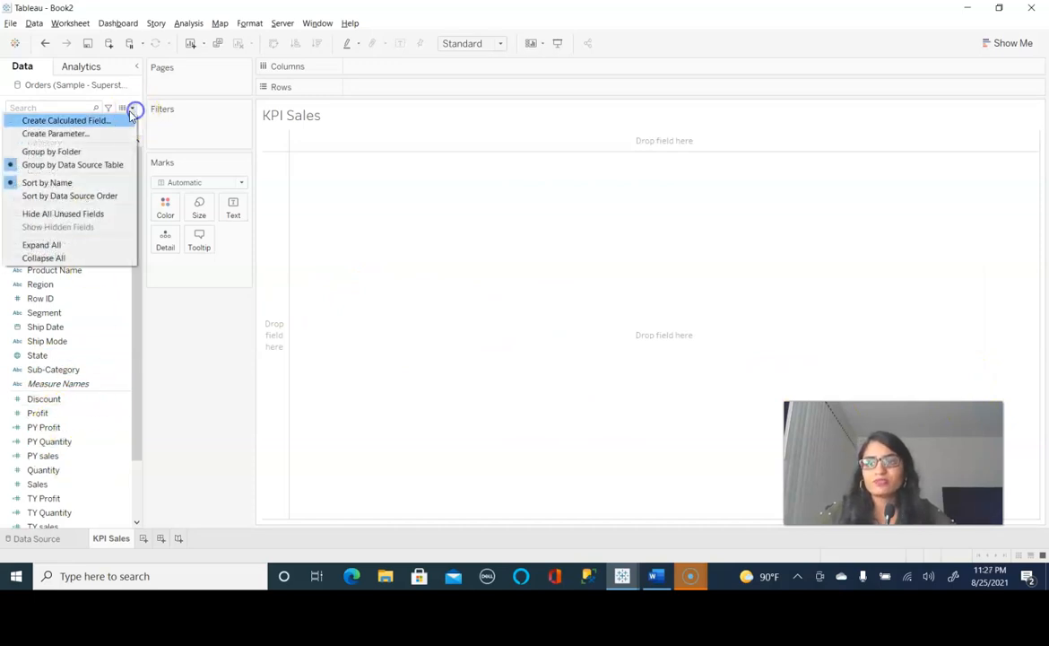
click(99, 120)
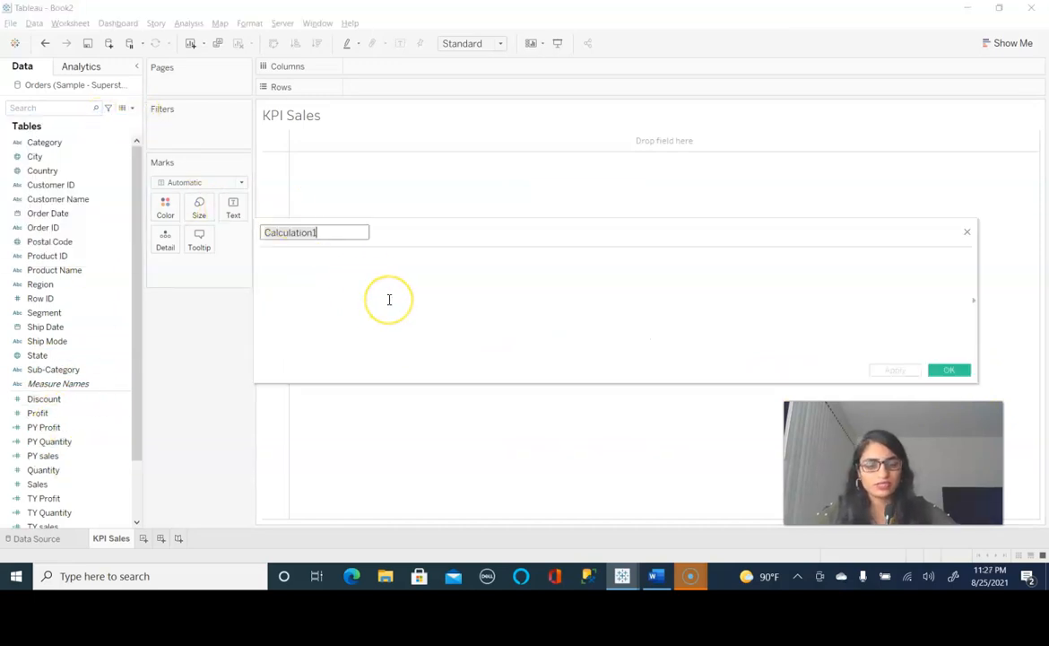
key(BackSpace)
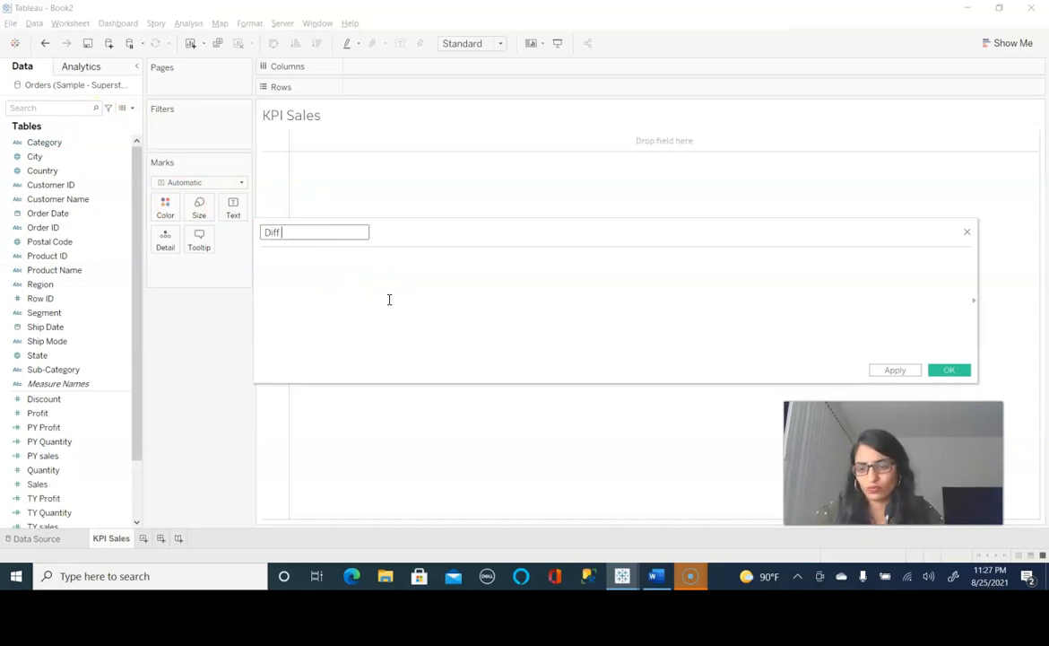
Step: Enter SUM([TY sales]) as the first term of the Diff Sales formula
click(376, 296)
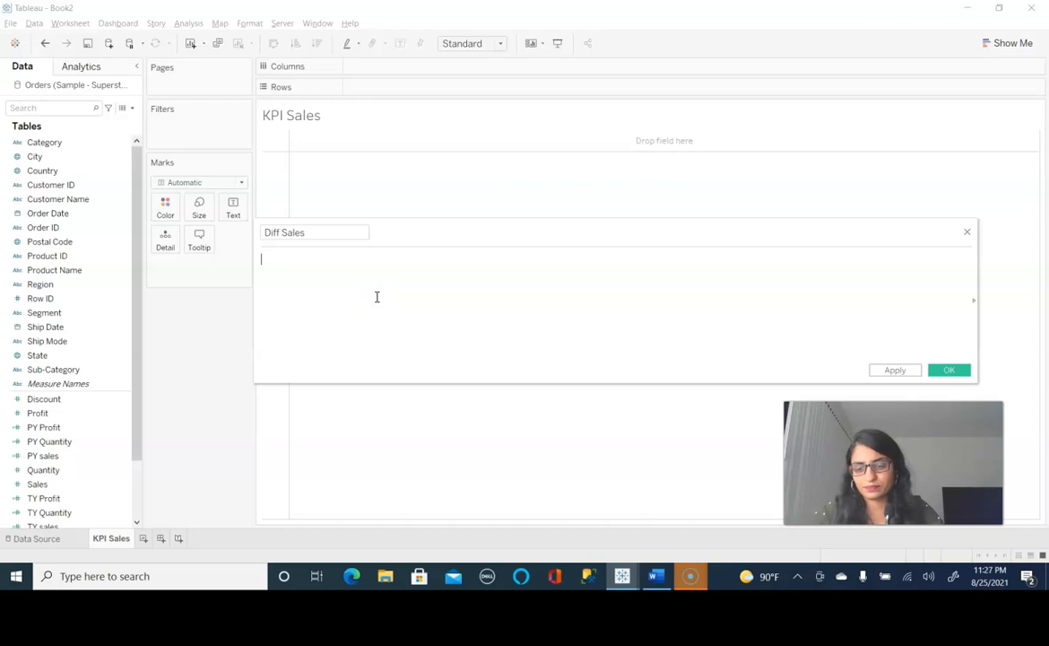
text(su)
key(Down)
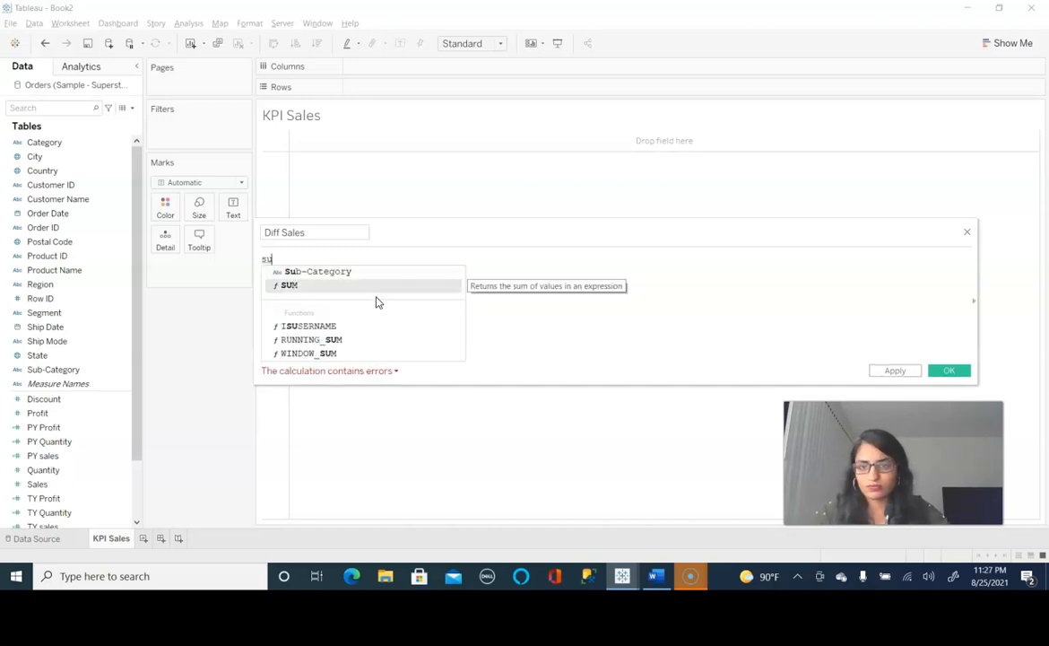
key(Return)
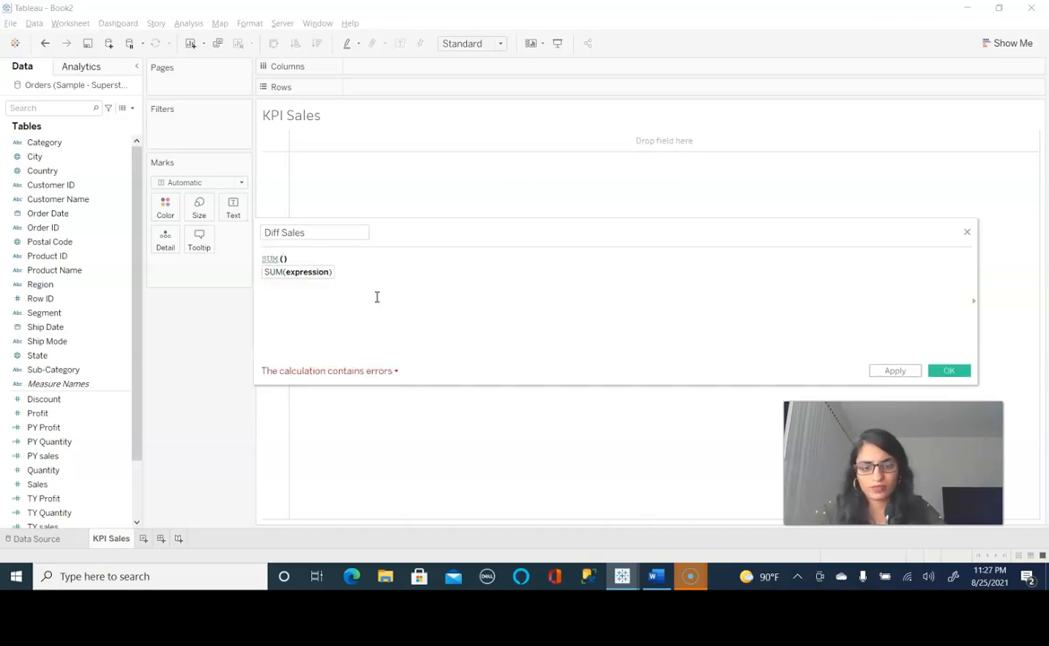
text(TY)
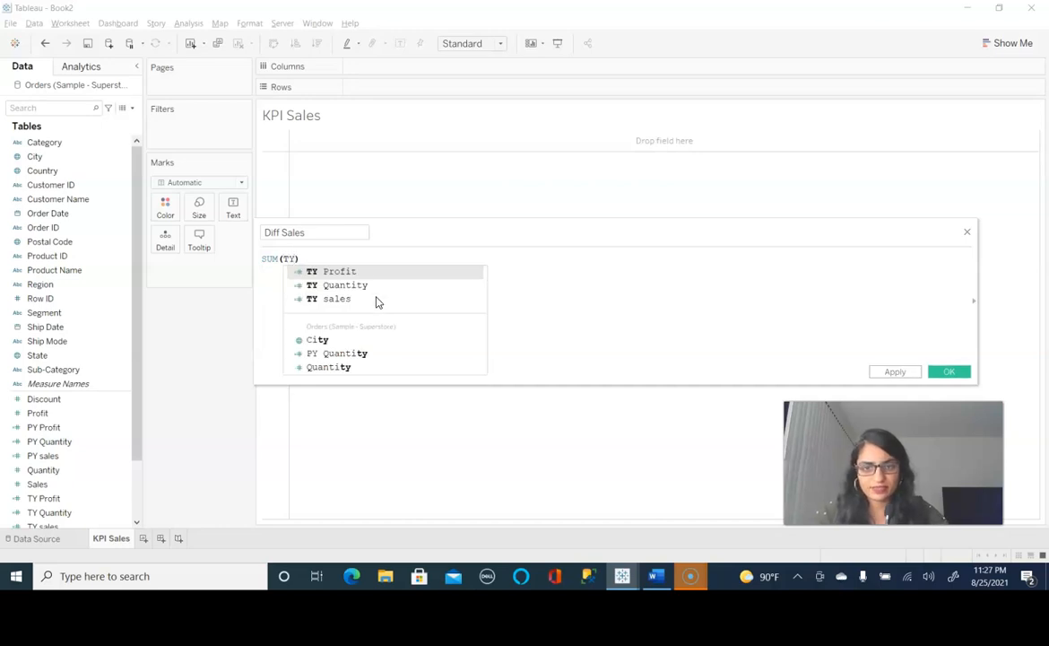
click(311, 299)
click(371, 259)
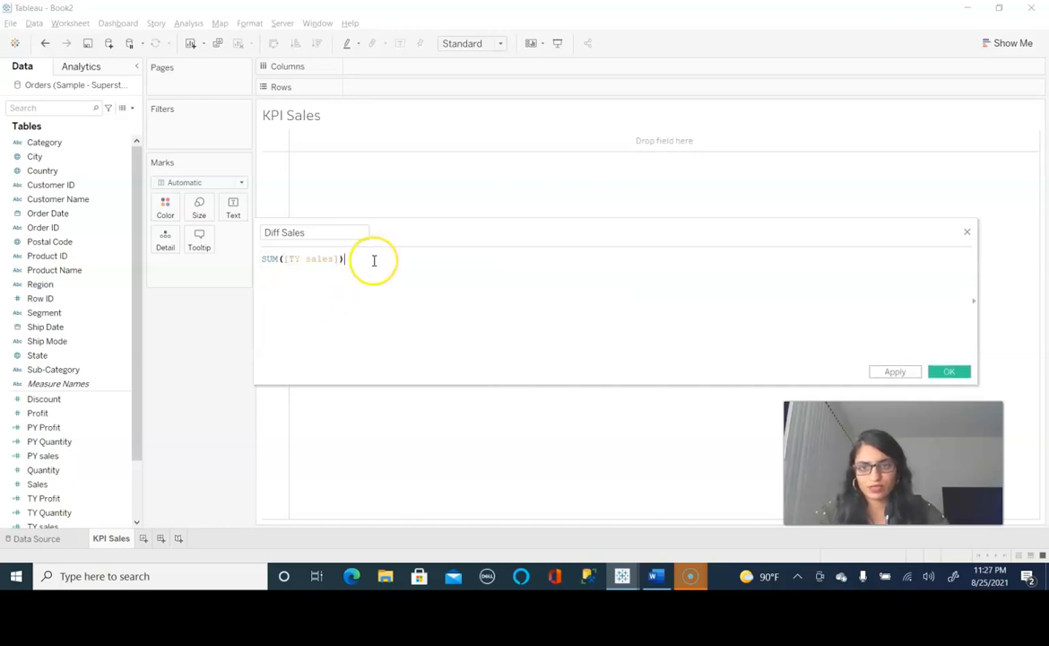
Step: Subtract SUM([PY sales ]) in the Diff Sales formula and save the calculated field
text(-)
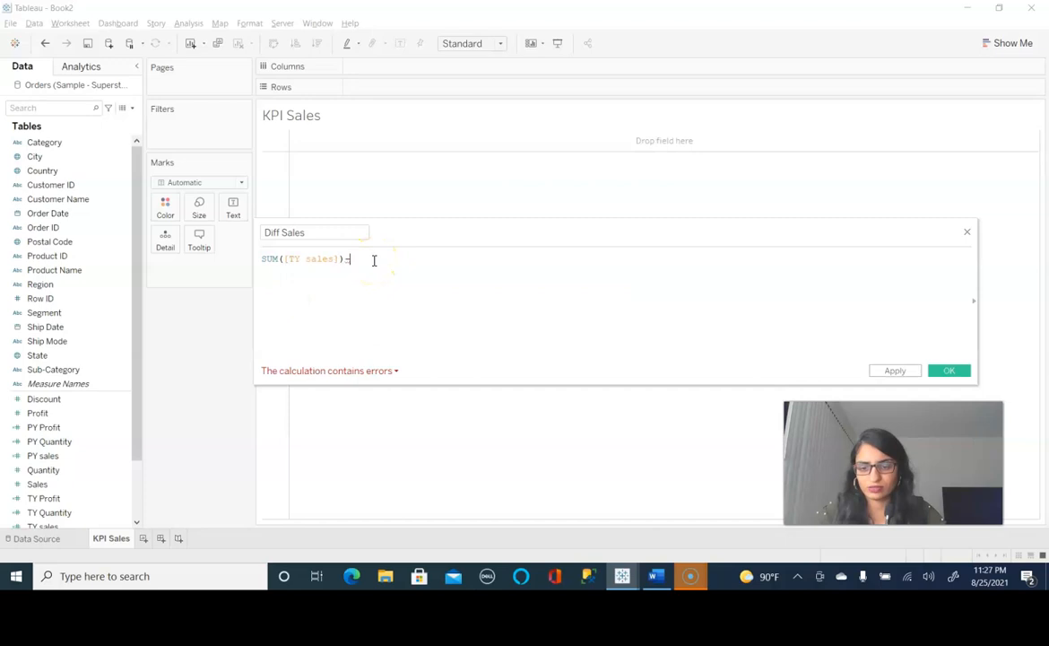
text(su)
key(Down)
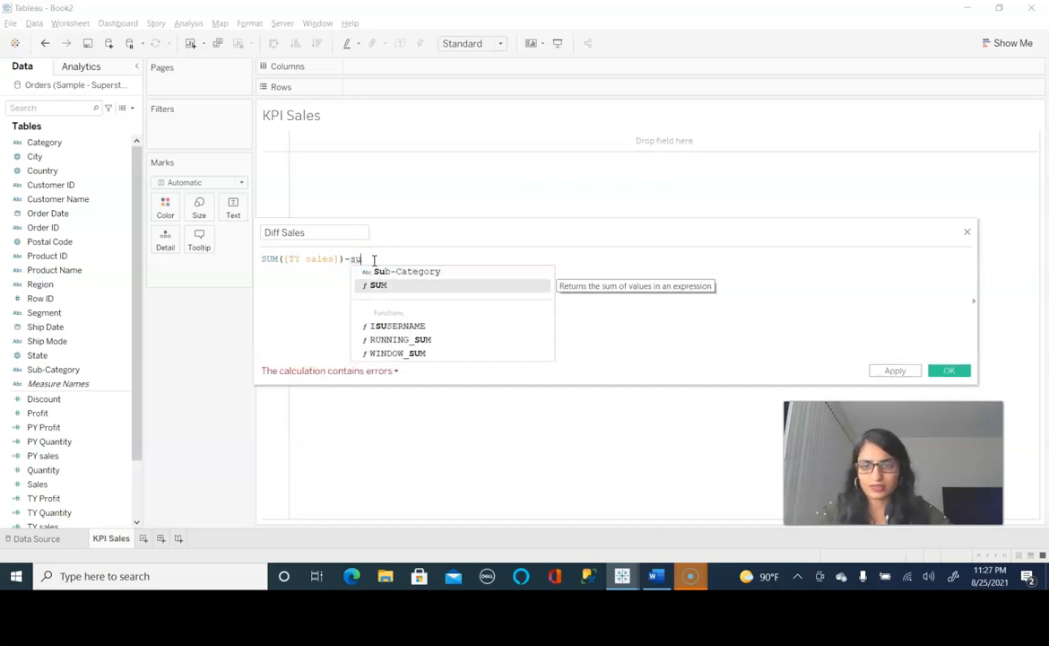
key(Return)
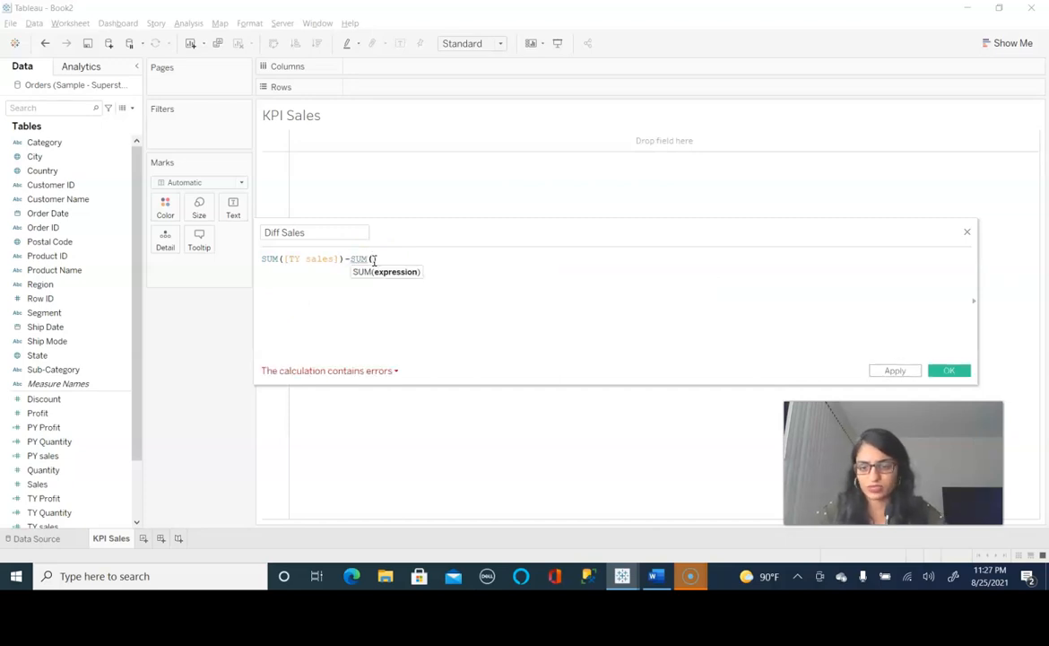
text(PY)
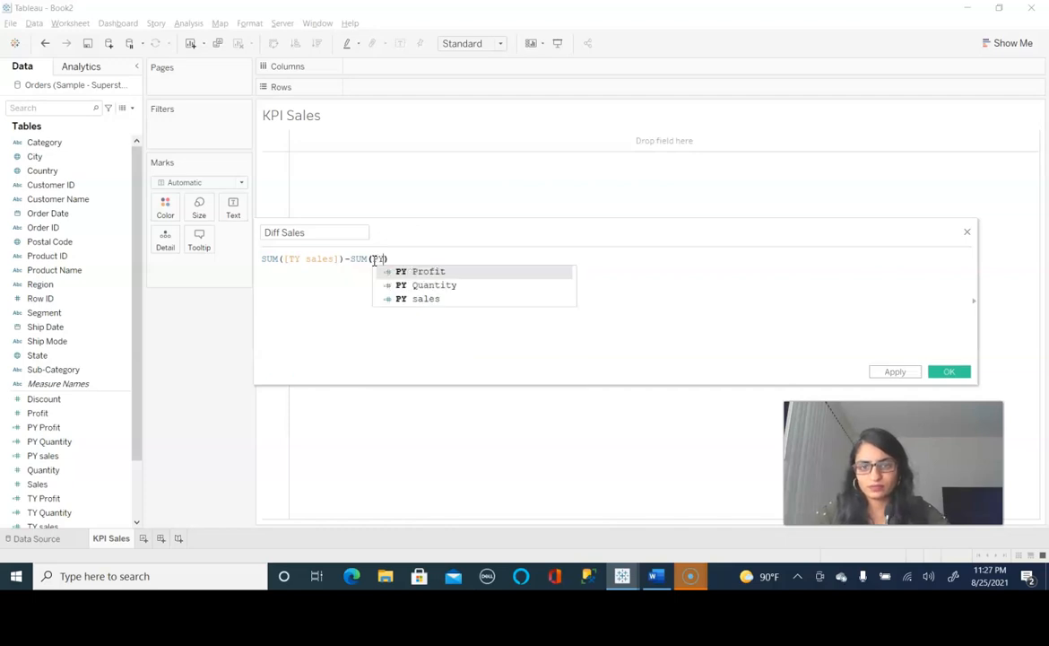
click(435, 298)
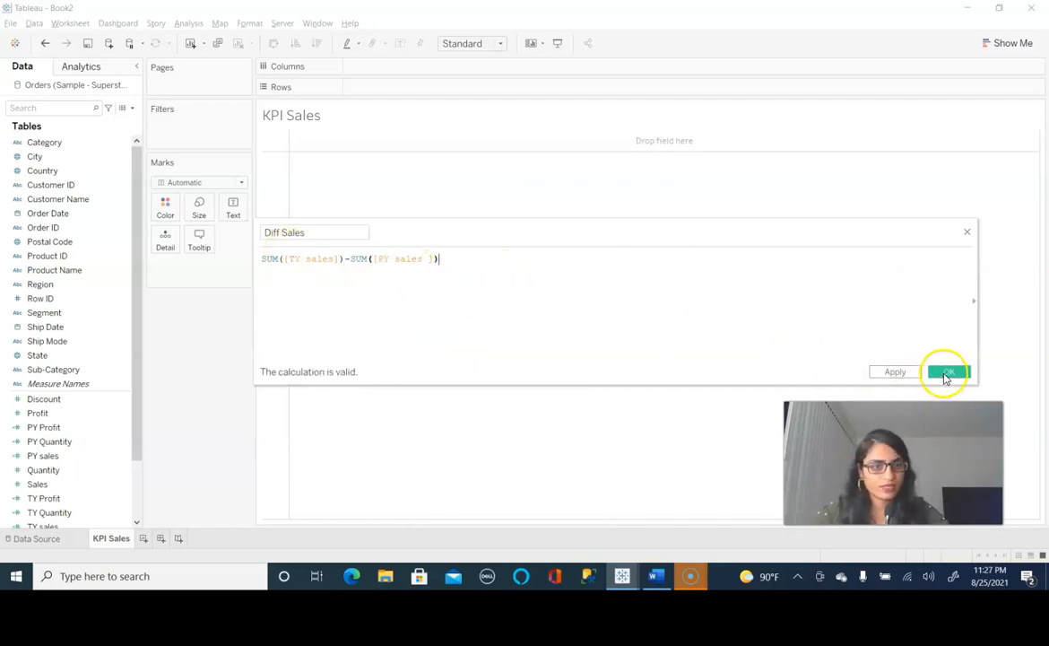
click(948, 372)
Step: Duplicate the Diff Sales calculated field, and duplicate the resulting copy as well
right_click(49, 399)
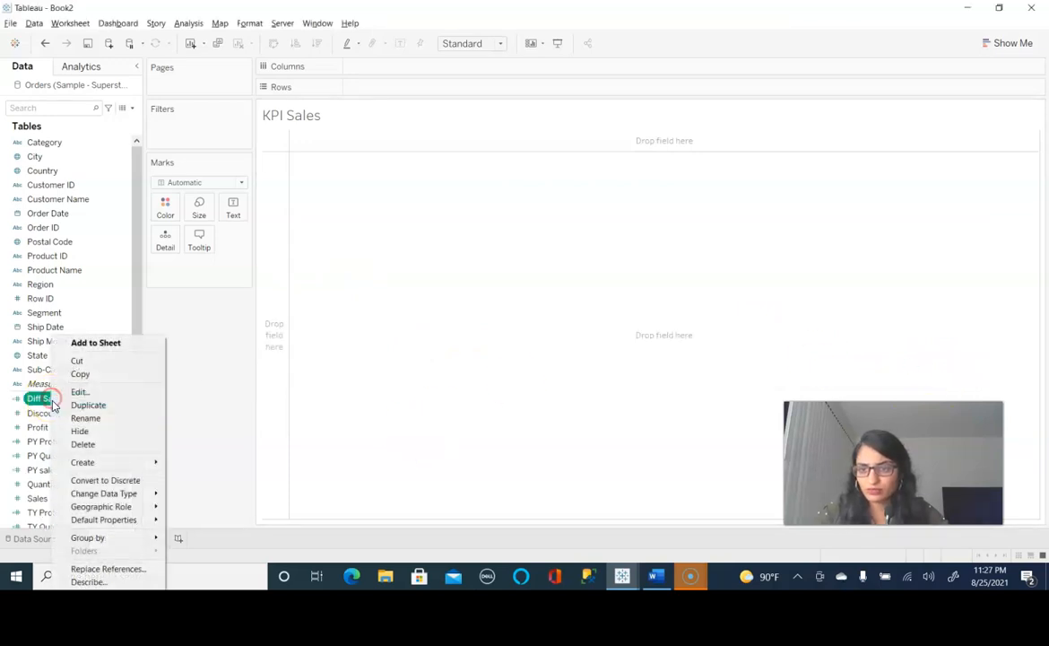
click(113, 405)
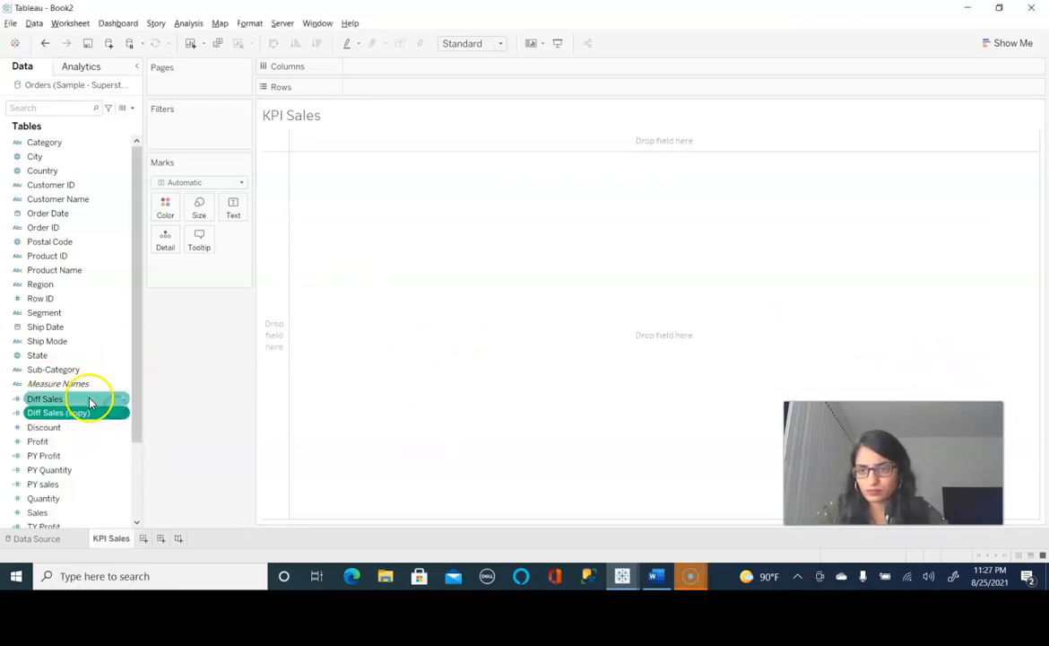
right_click(87, 414)
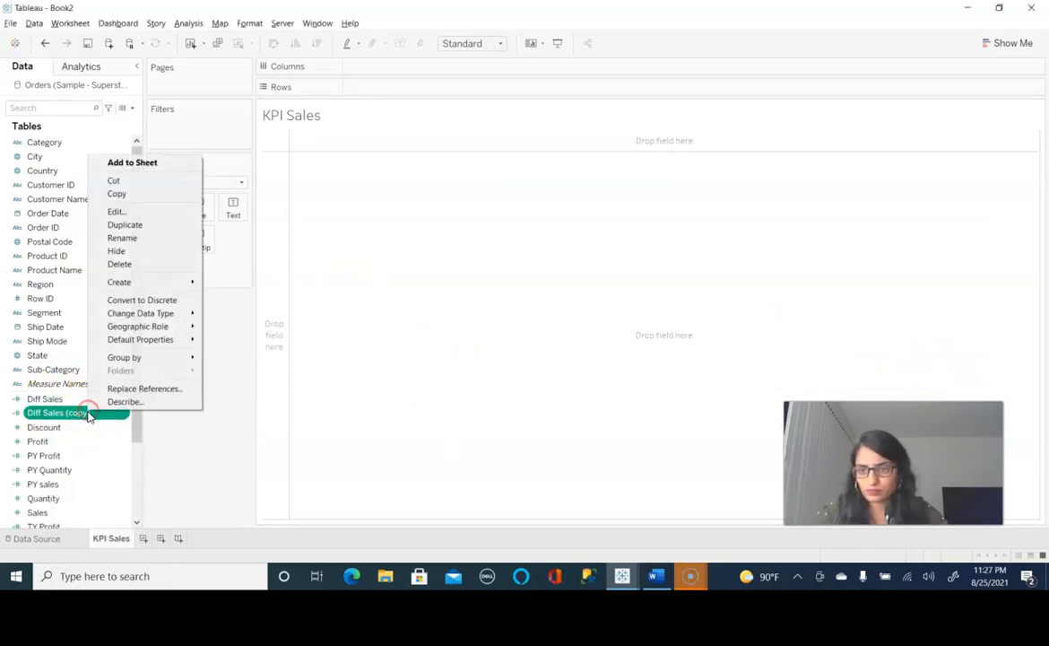
click(140, 228)
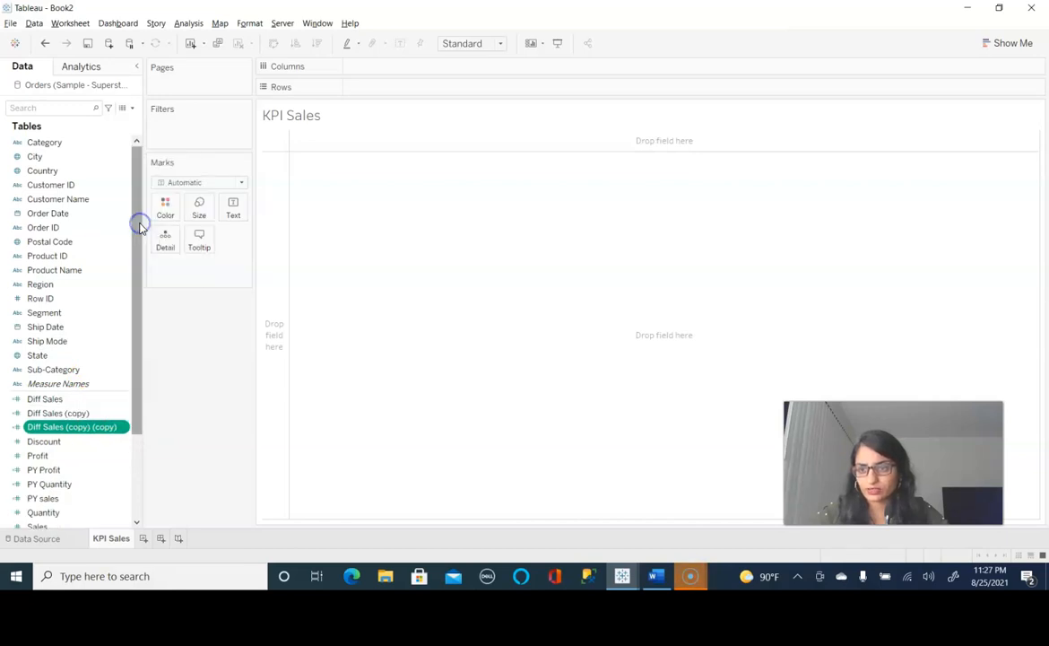
Step: Open the first copy of Diff Sales for editing and rename it as Diff Profit
click(70, 412)
right_click(69, 413)
click(142, 212)
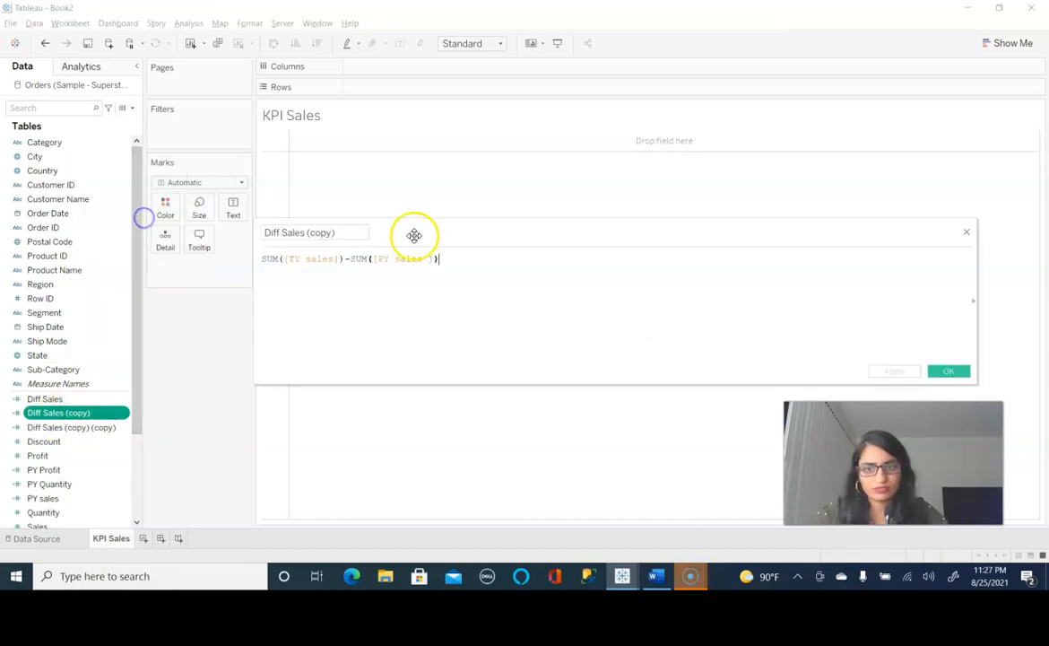
drag(283, 233, 346, 236)
key(BackSpace)
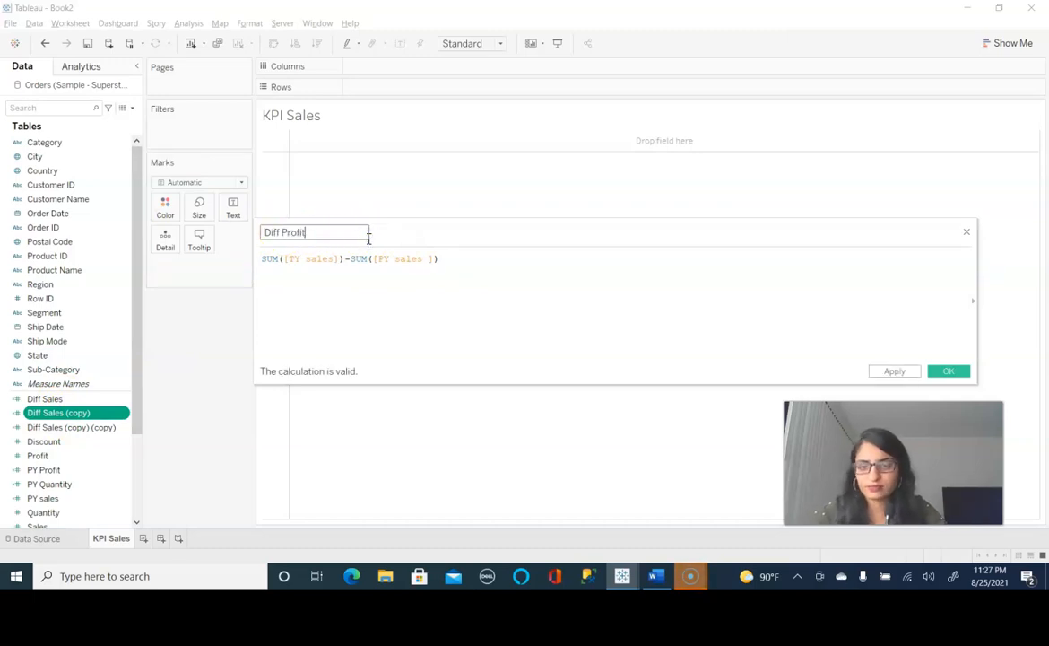
Step: Change the Diff Profit formula to SUM([TY Profit])-SUM([PY Profit]) and save the calculated field
click(313, 258)
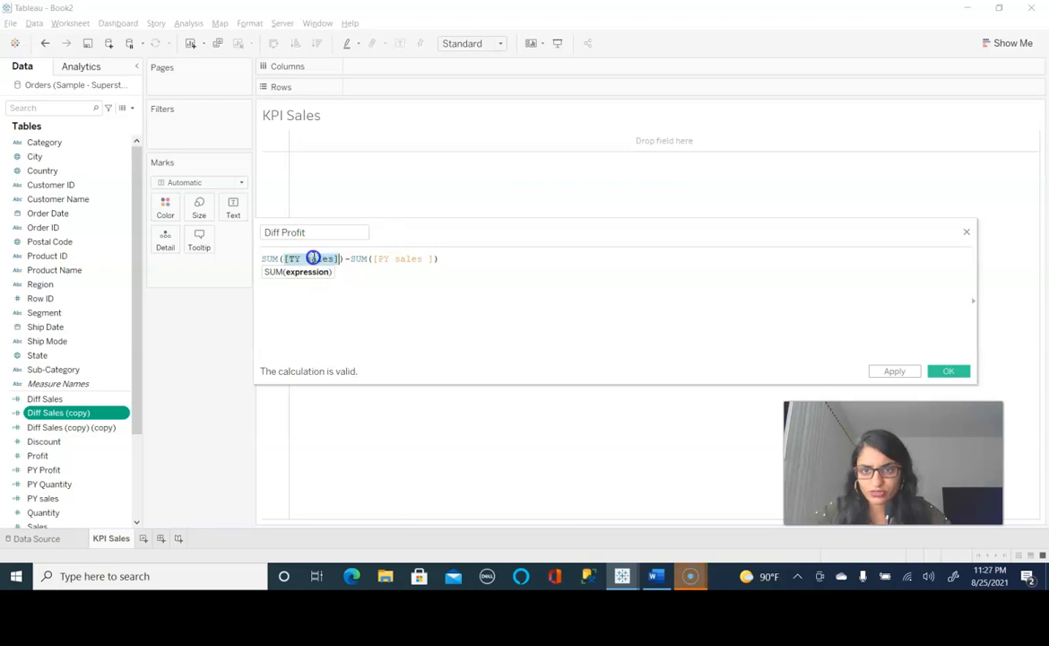
triple_click(313, 258)
double_click(314, 258)
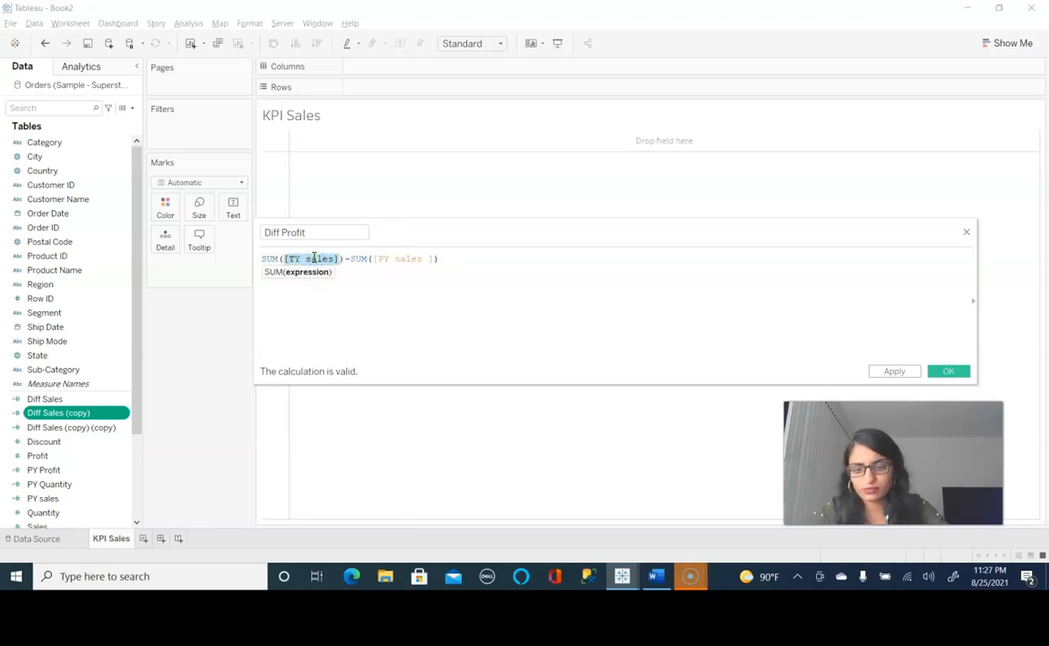
text(Pr)
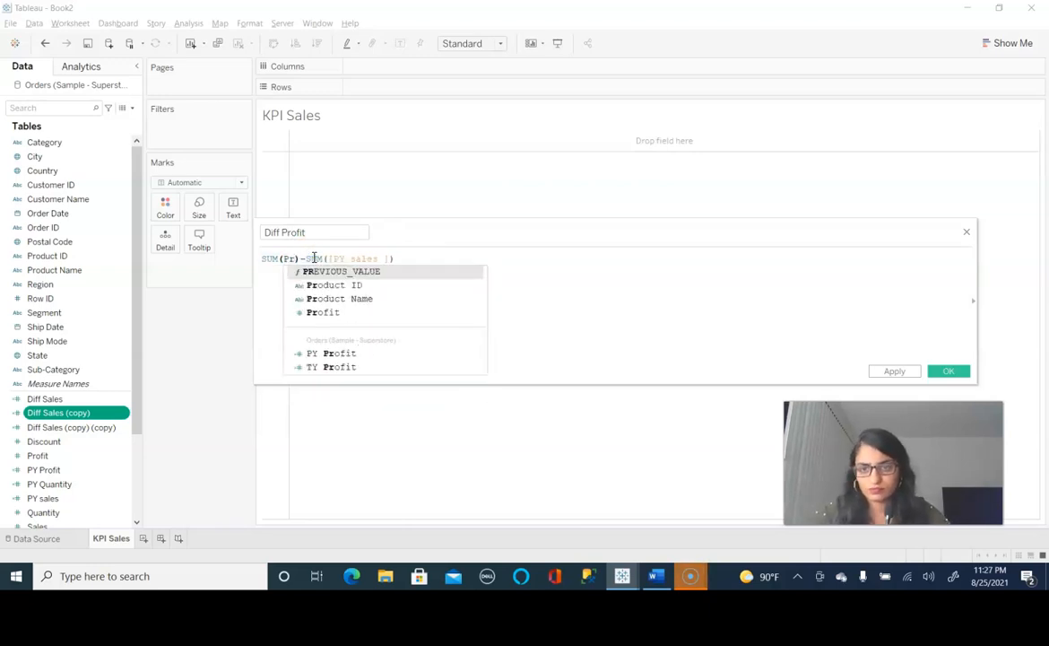
click(338, 366)
double_click(399, 258)
text(PY)
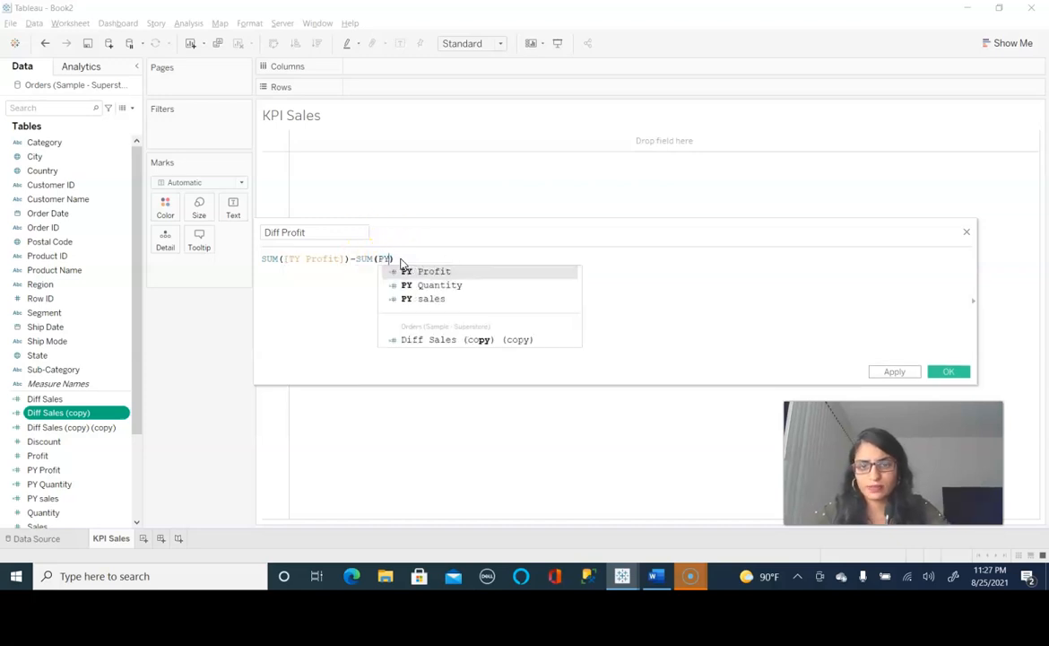
click(415, 270)
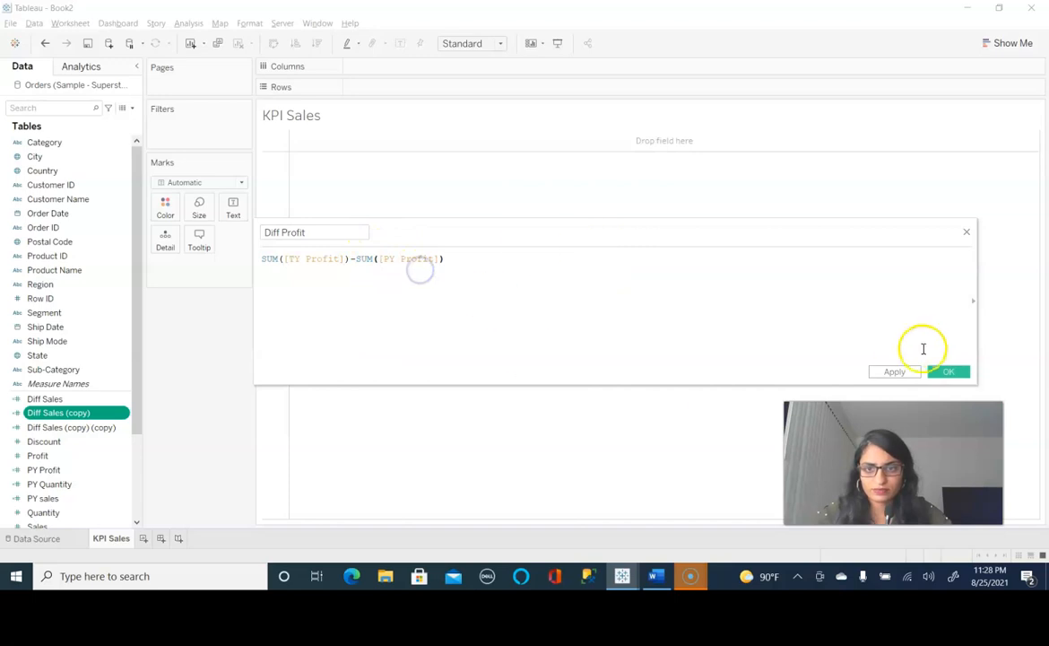
click(949, 371)
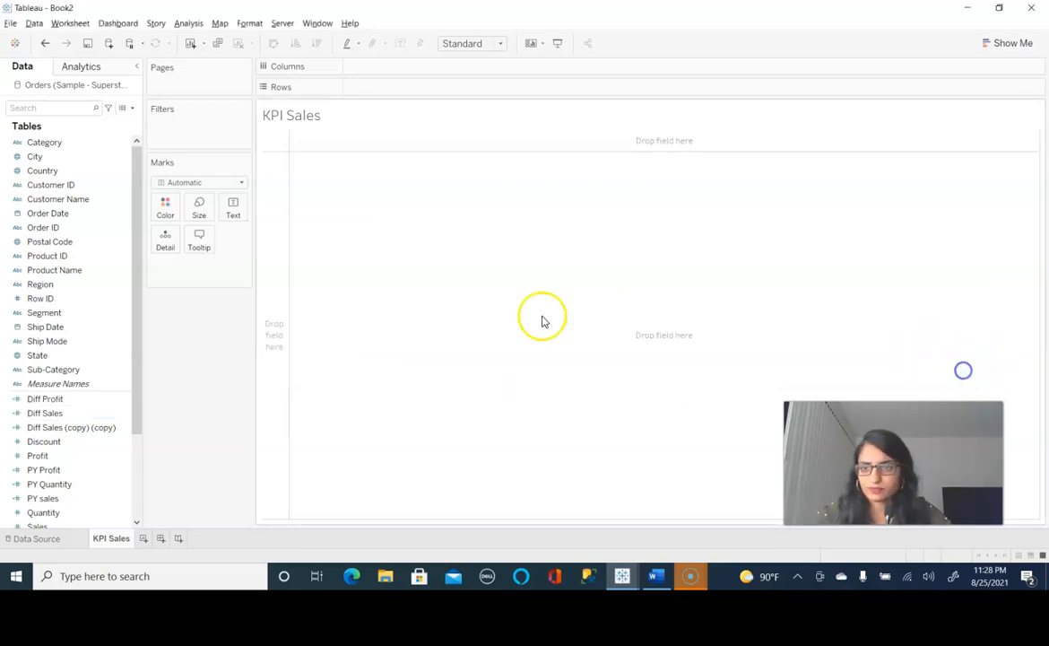
Step: Open the remaining copy of Diff Sales for editing and rename it as Diff Quantity
click(105, 429)
right_click(105, 431)
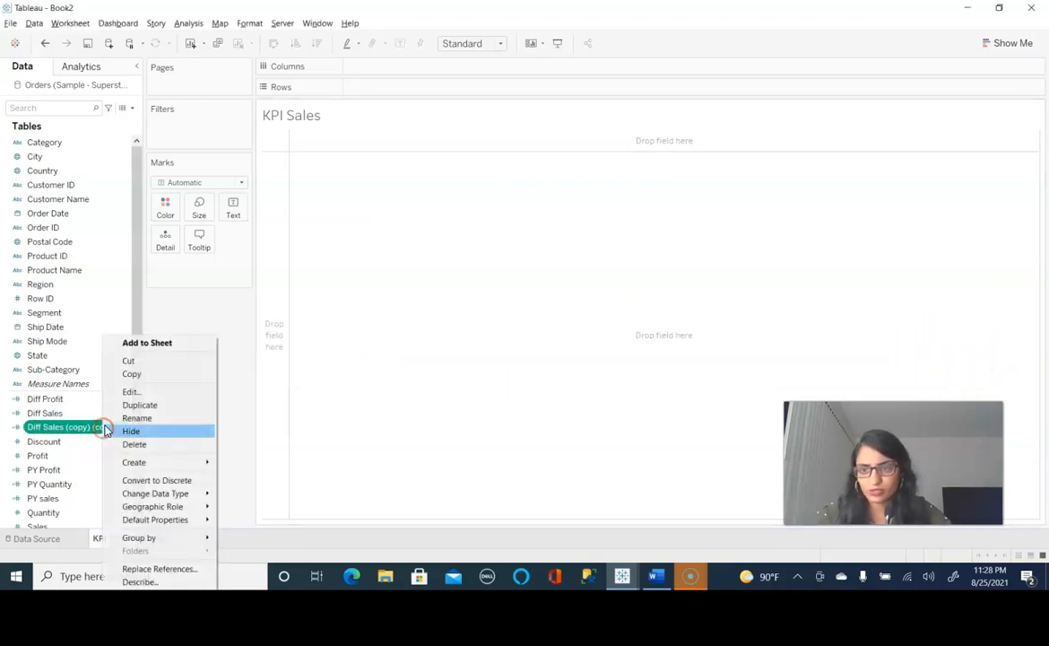
click(168, 392)
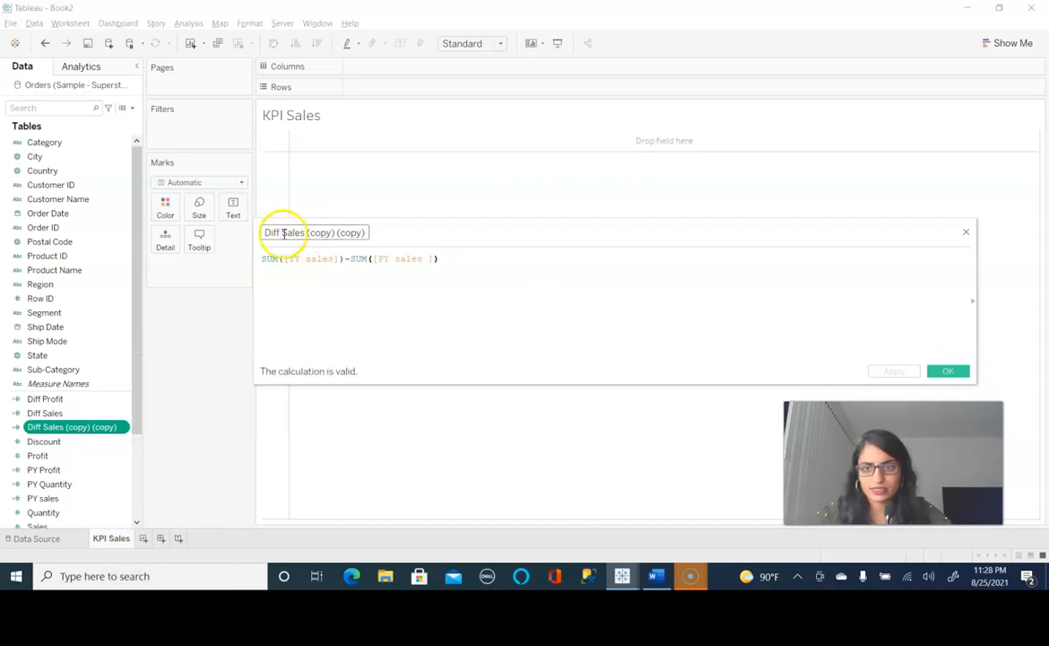
text(Diff Quantity)
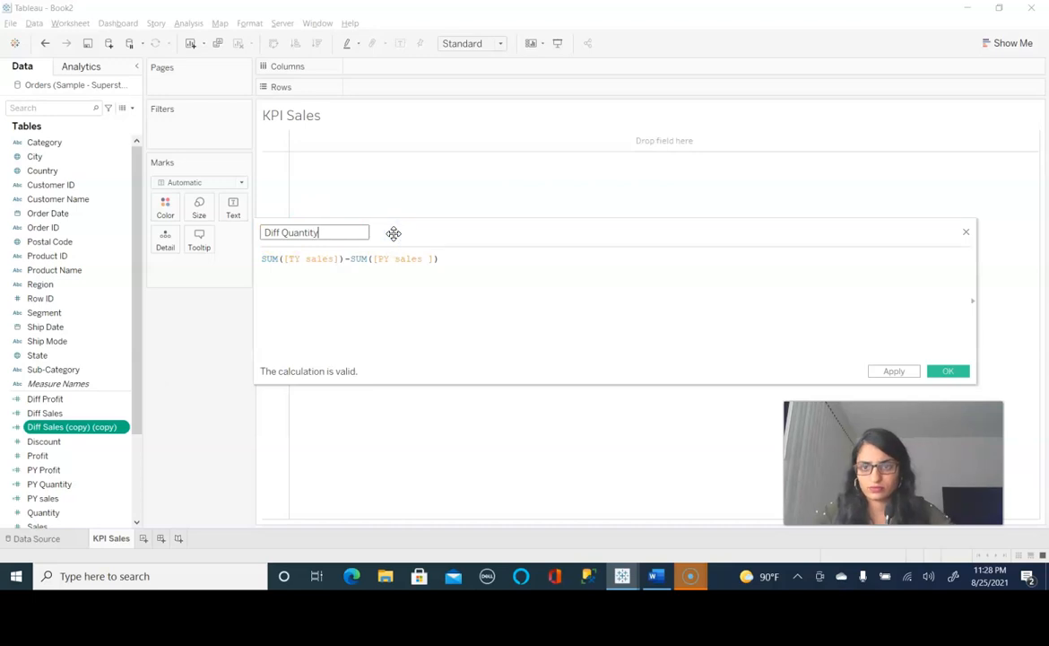
Step: Change the Diff Quantity formula to SUM([TY Quantity])-SUM([PY Quantity]) and save the calculated field
double_click(312, 260)
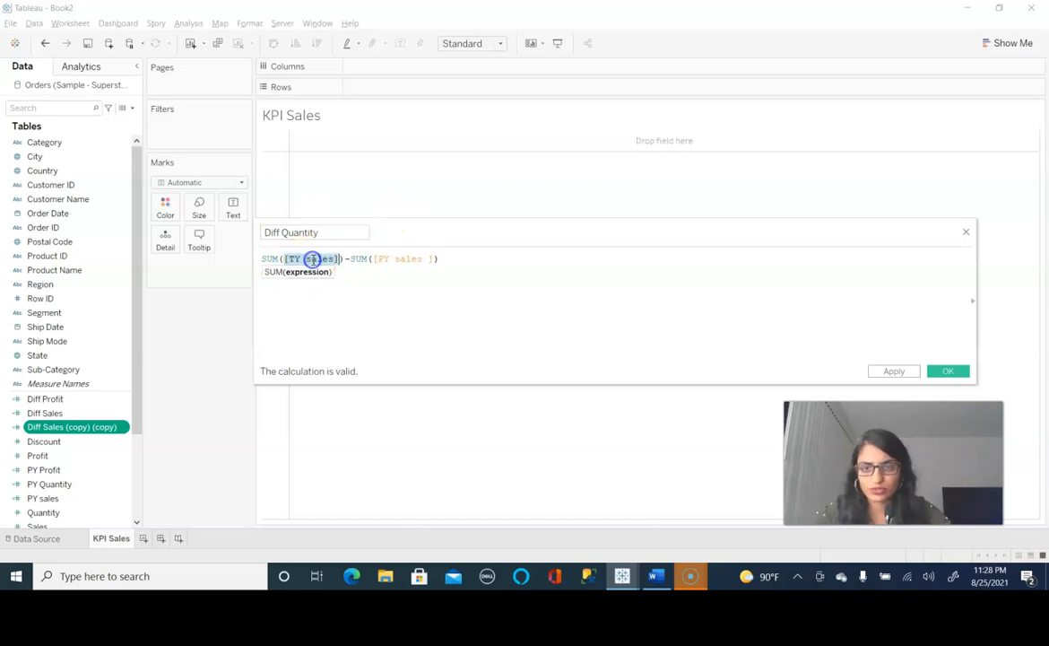
text(TY Q)
key(Return)
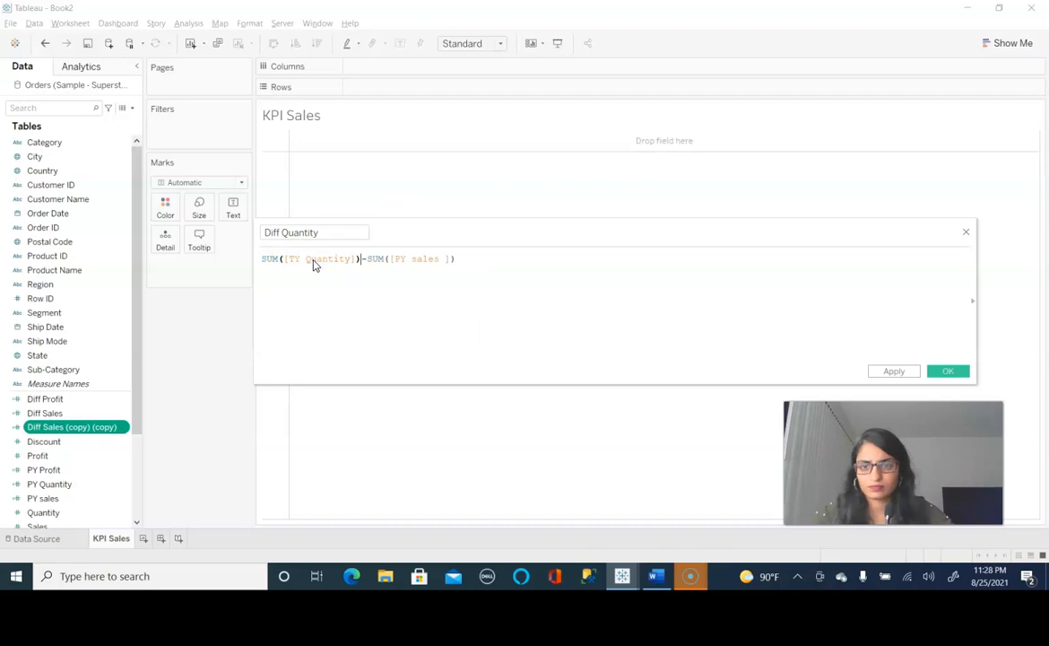
double_click(425, 259)
text(P)
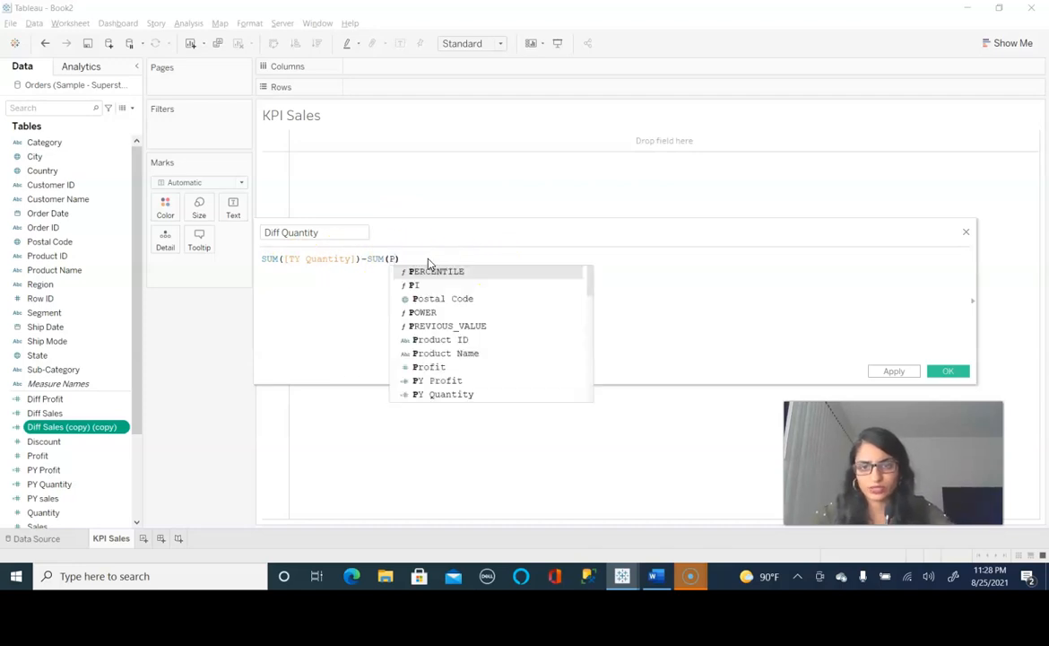
text(Y)
double_click(492, 285)
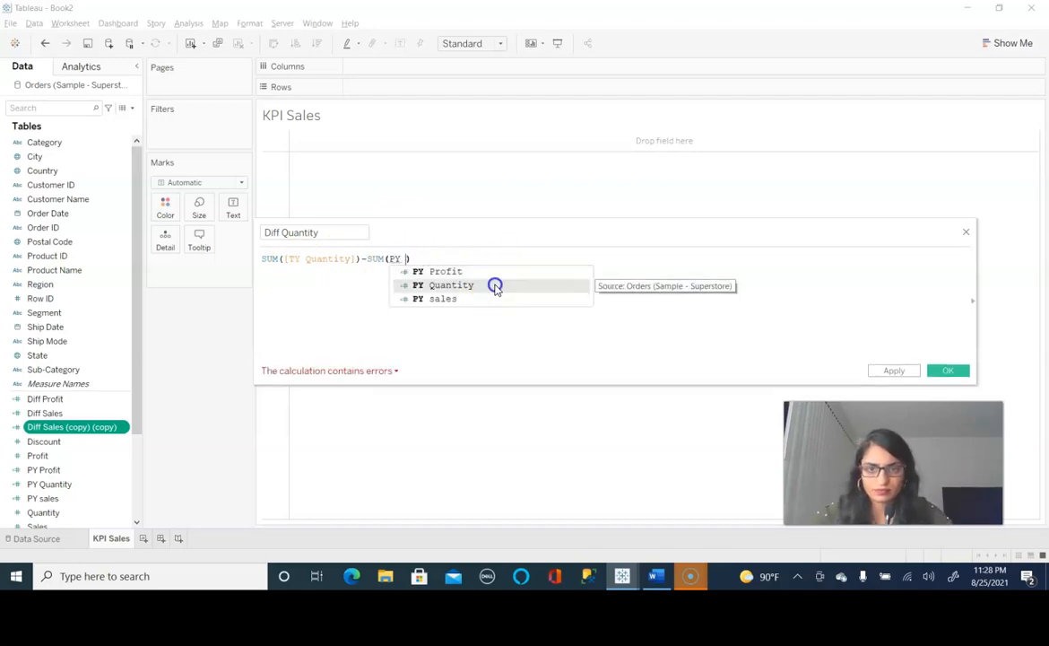
click(937, 372)
click(943, 373)
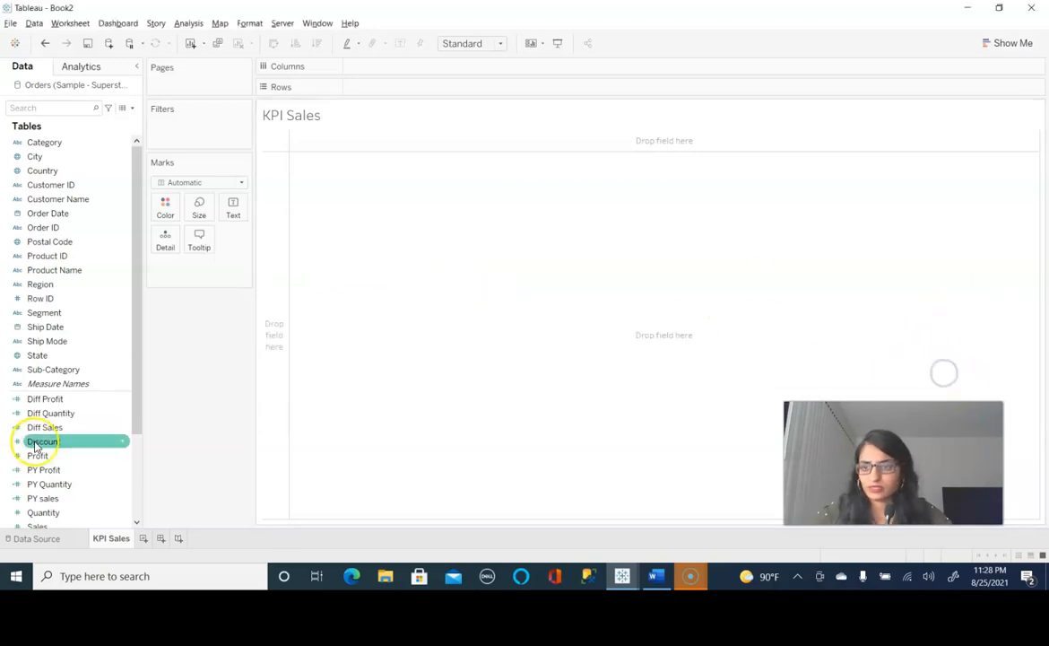
Step: Create a new calculated field and name it % Diff YoY sales
click(132, 108)
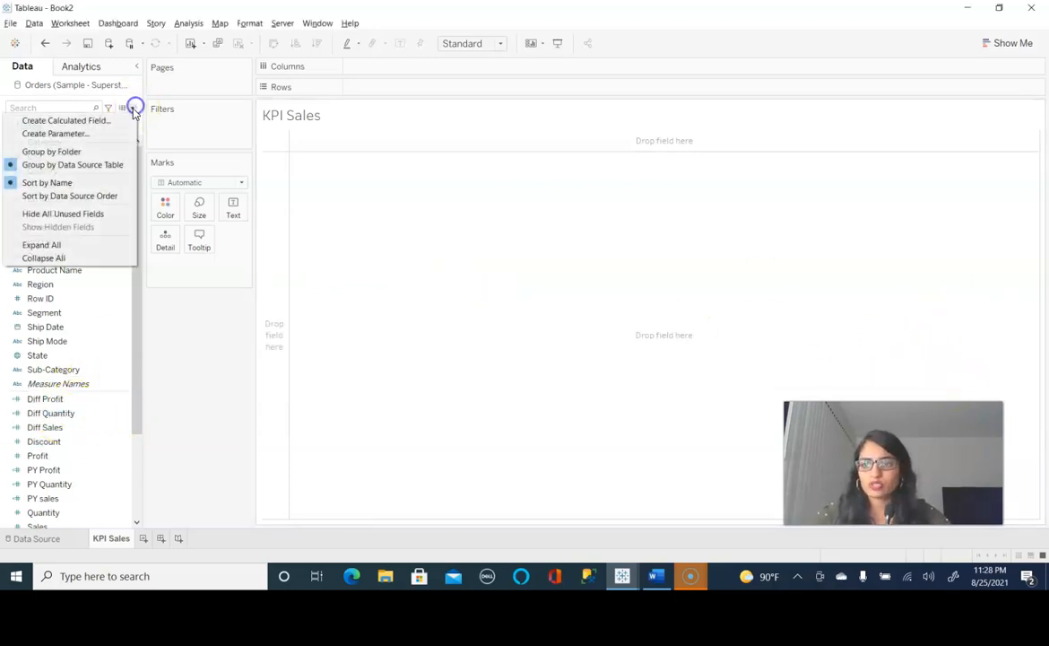
click(63, 120)
double_click(312, 233)
key(BackSpace)
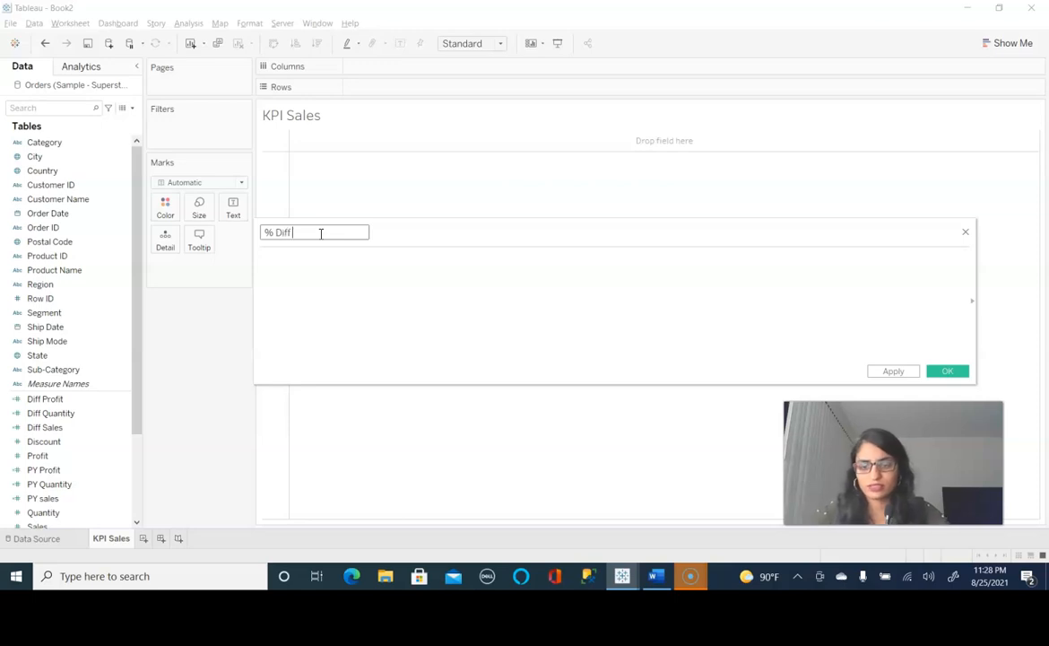
click(366, 292)
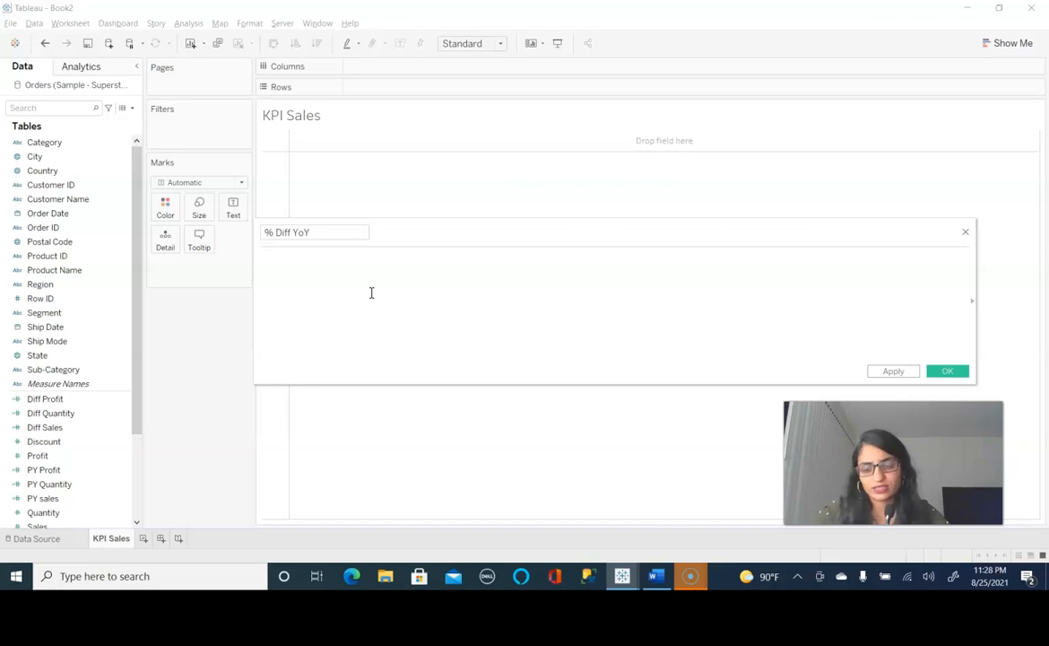
text(di)
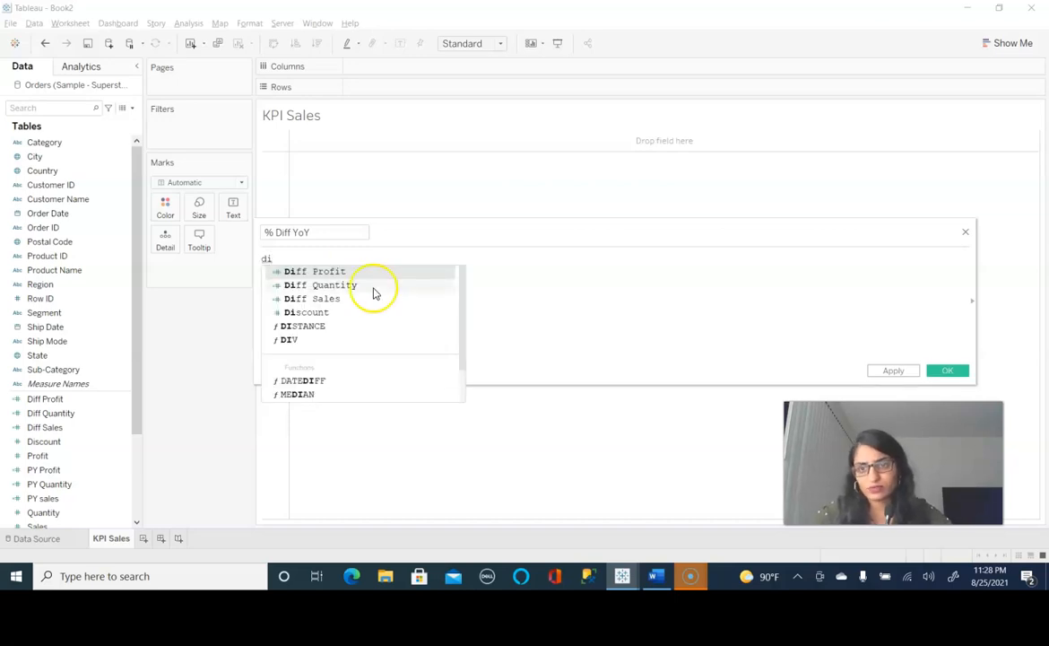
click(332, 235)
text(sales)
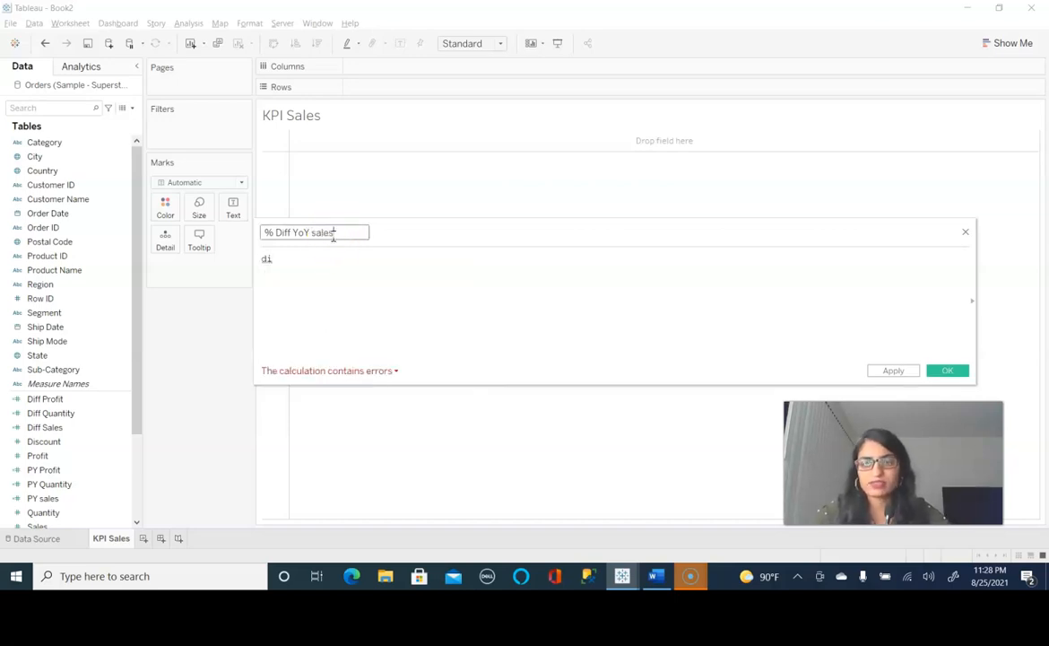
Step: Enter the formula [Diff Sales]/SUM([PY sales ]) for % Diff YoY sales and save the calculated field
click(294, 260)
key(BackSpace)
key(BackSpace)
text(di)
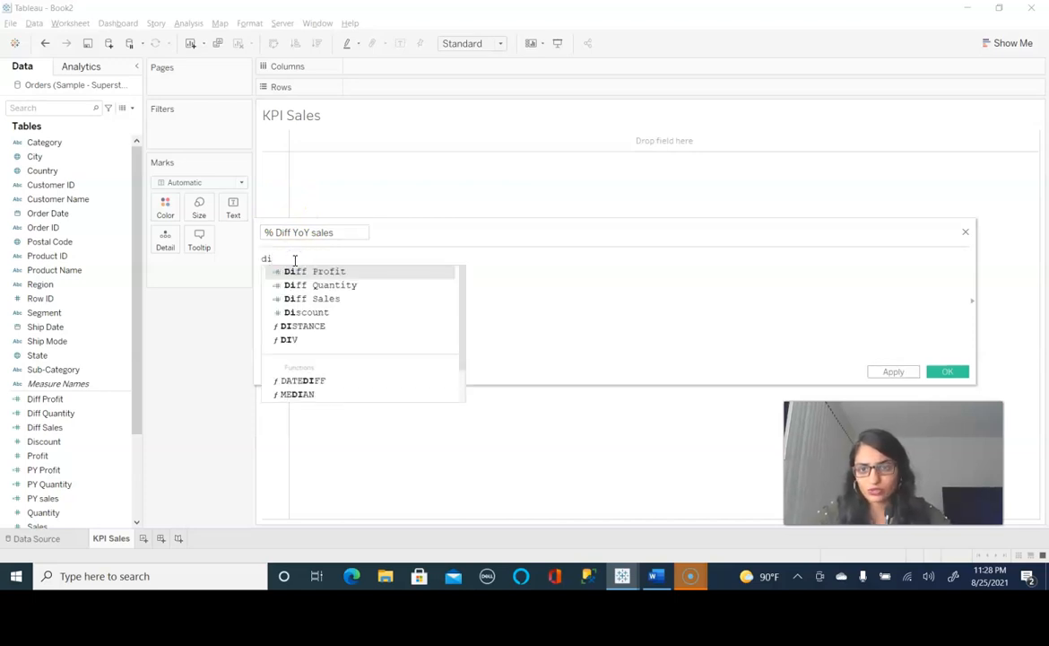
click(314, 298)
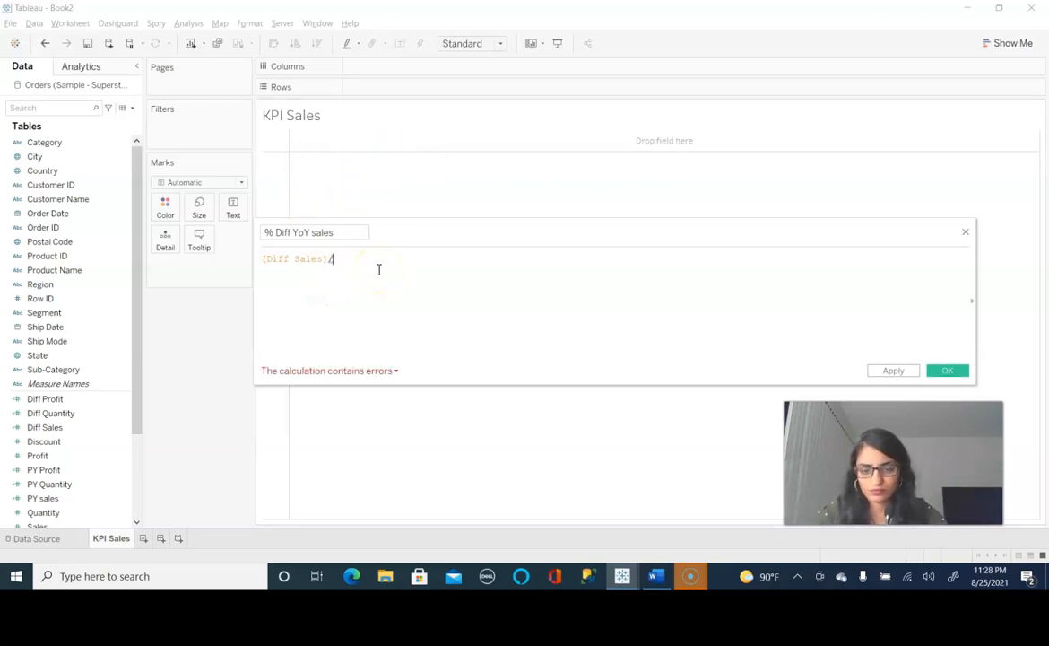
text(su)
key(Down)
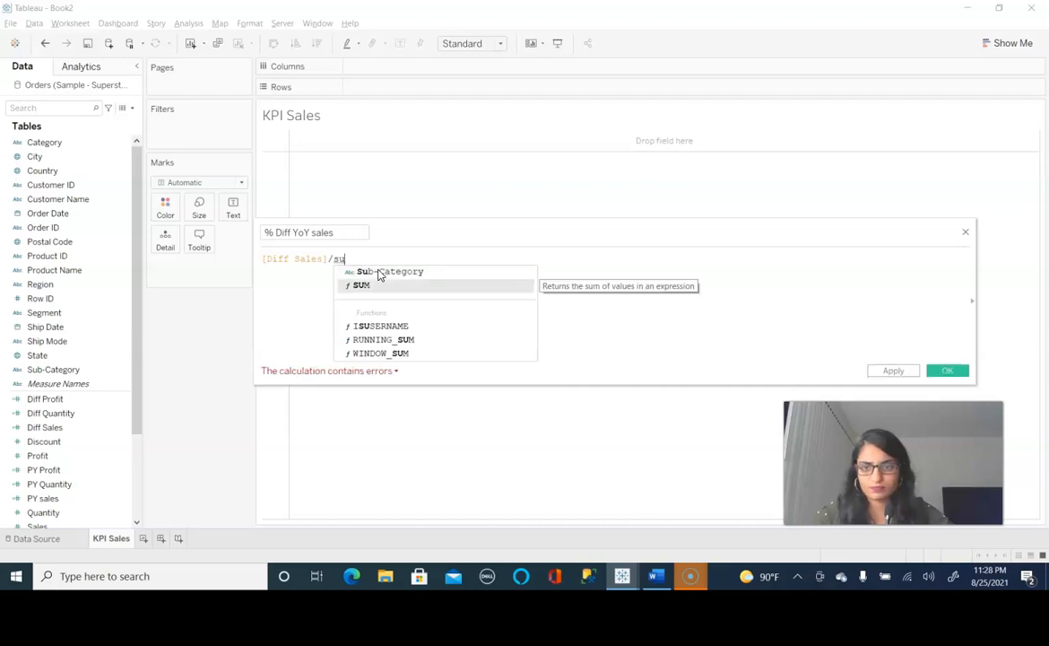
key(Return)
text(PY)
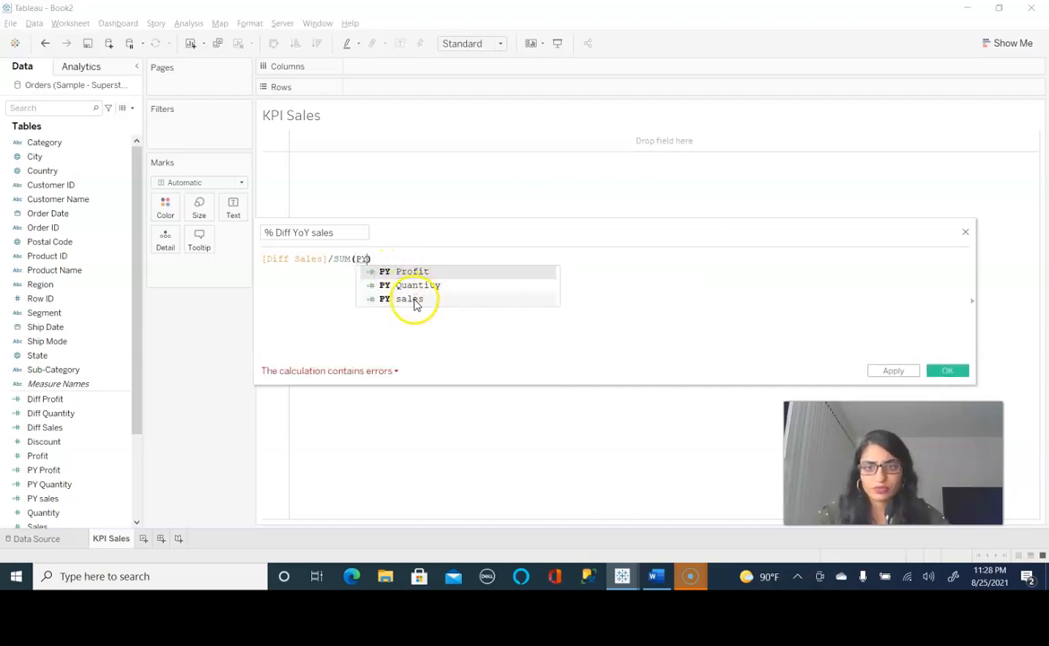
click(415, 299)
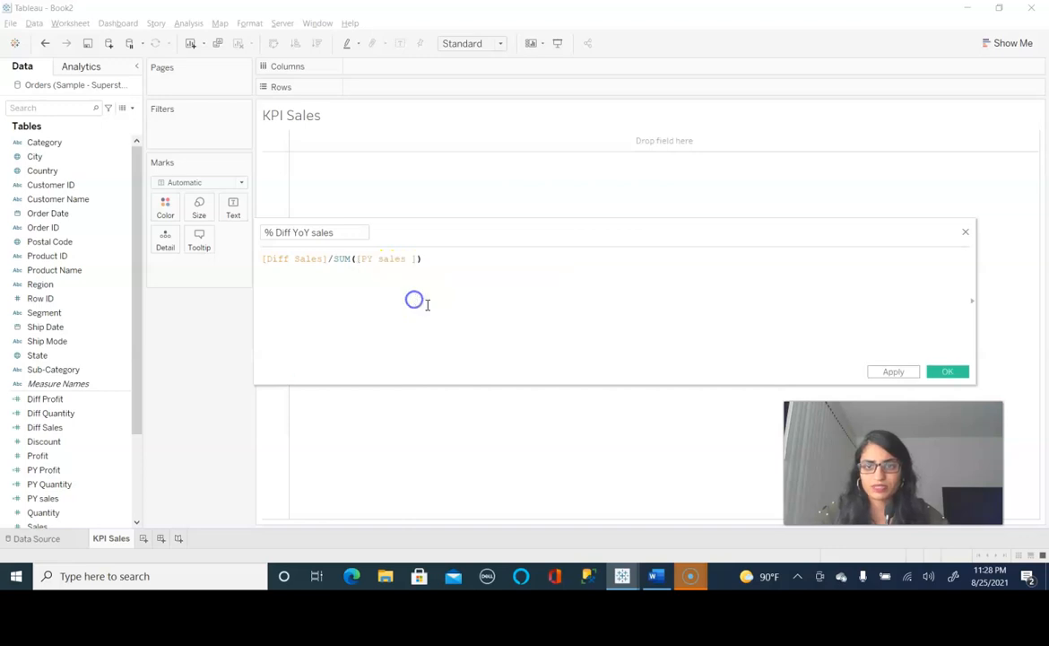
click(947, 372)
Step: Duplicate the % Diff YoY sales calculated field, and duplicate the resulting copy as well
right_click(77, 399)
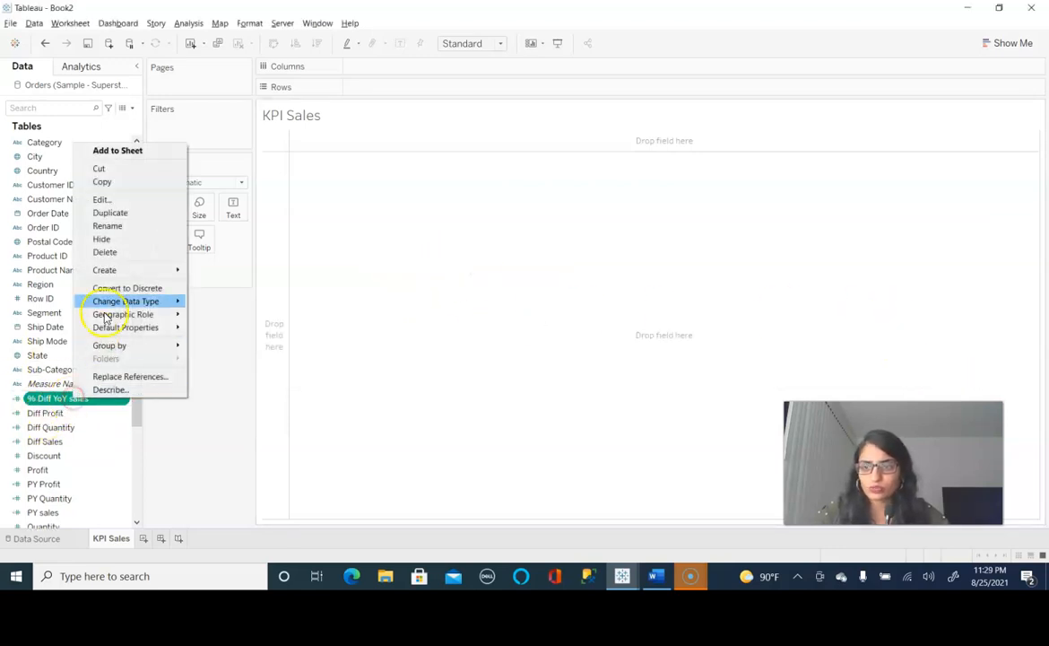
click(130, 212)
right_click(96, 417)
click(139, 227)
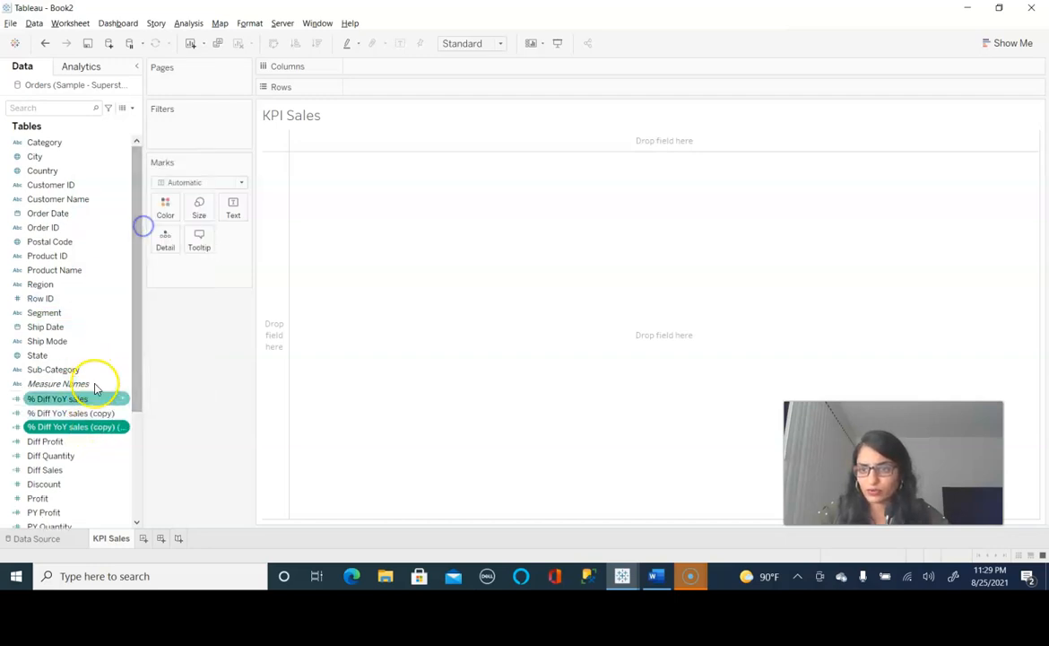
Step: Open the first copy of % Diff YoY sales for editing and rename it as % Diff YoY Profit
right_click(93, 415)
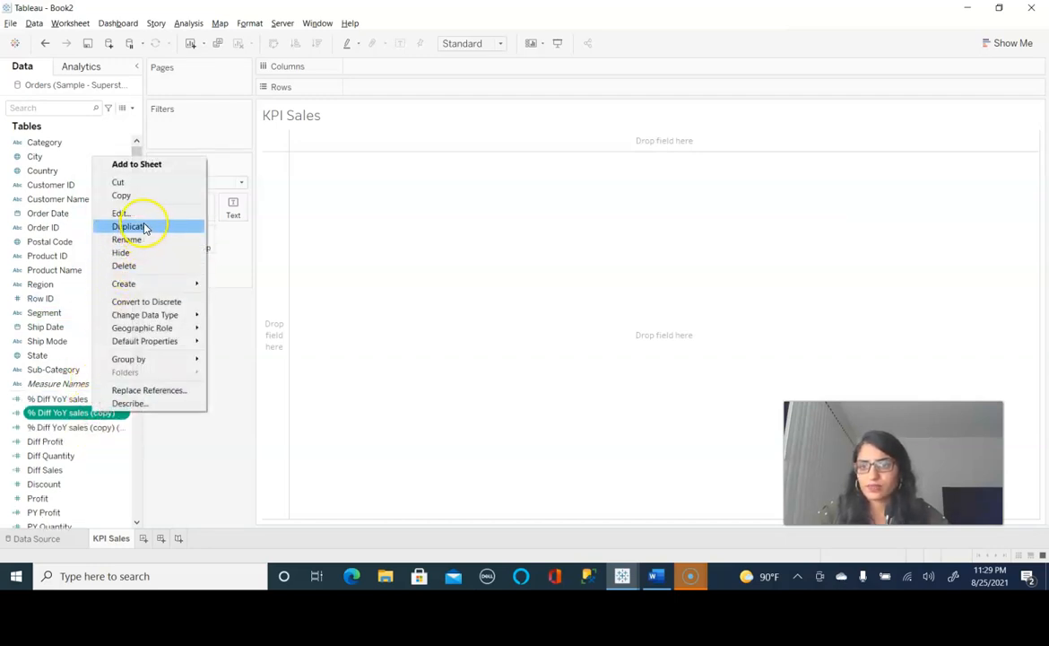
click(144, 213)
drag(311, 232, 445, 229)
text(Profit)
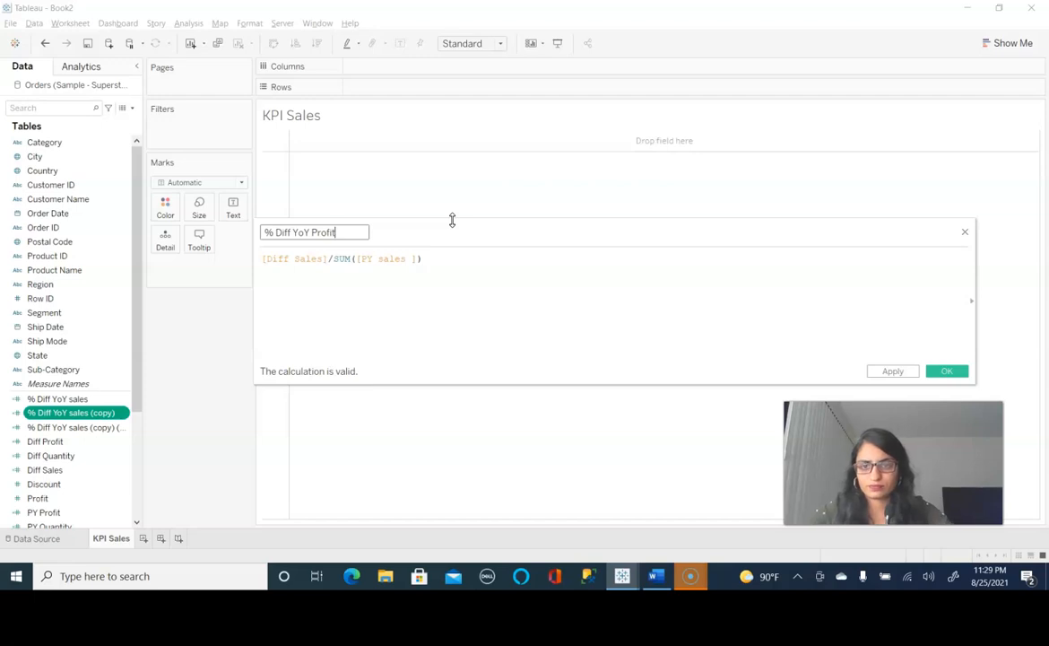
Step: Change the % Diff YoY Profit formula to [Diff Profit]/SUM([PY Profit]) and save the calculated field
double_click(311, 259)
text(Di)
click(335, 272)
double_click(399, 260)
text(PY)
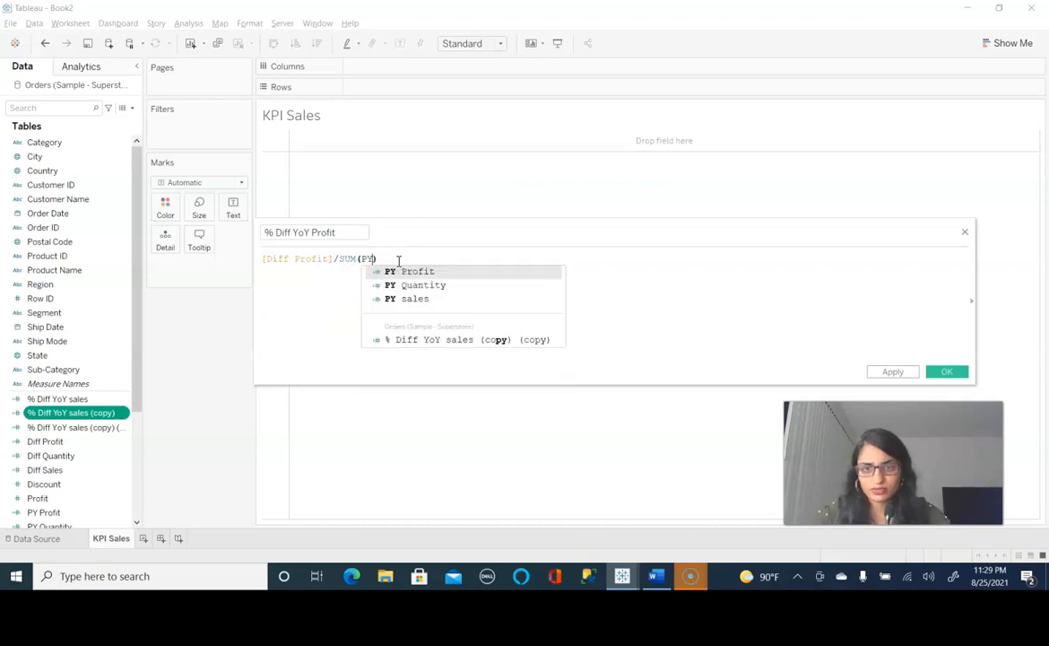
click(410, 270)
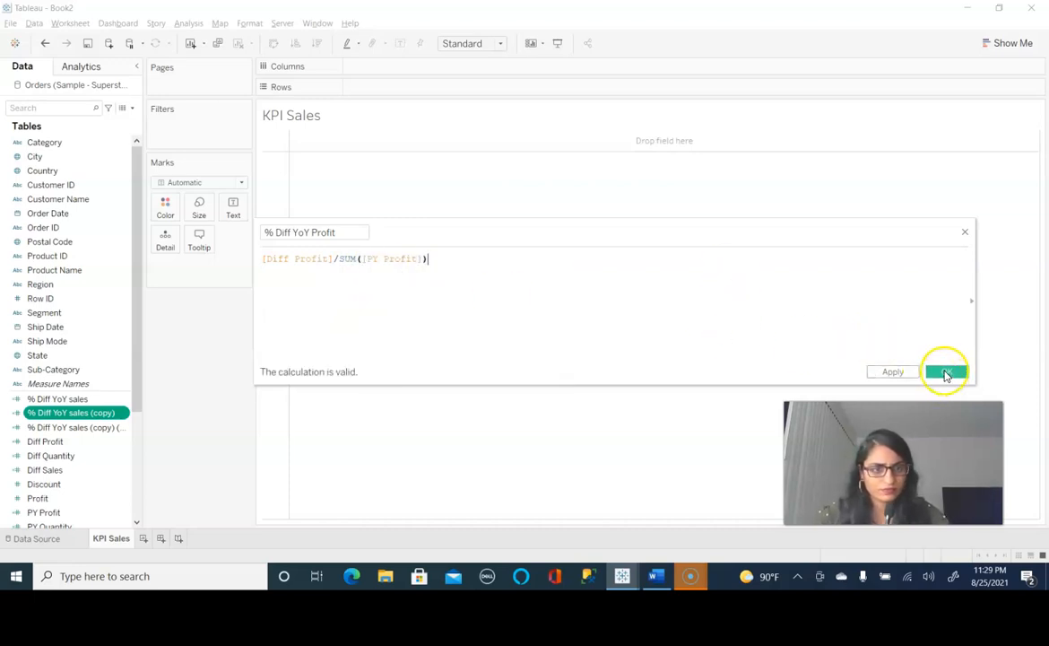
click(945, 373)
Step: Open the remaining copy of % Diff YoY sales for editing and rename it as % Diff YoY Quantity
click(85, 427)
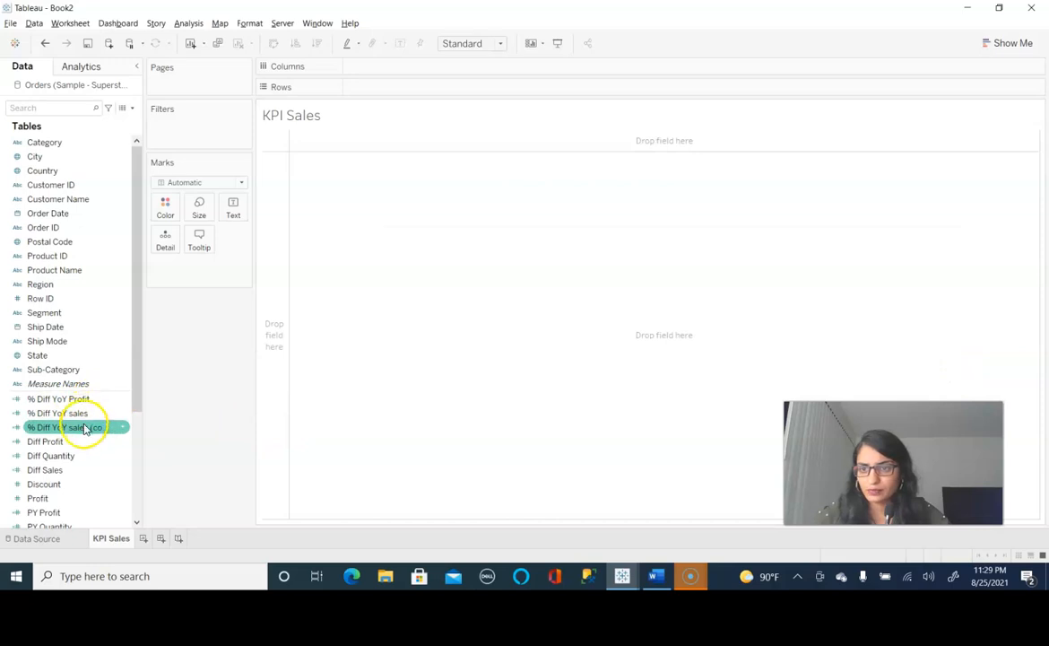
right_click(87, 428)
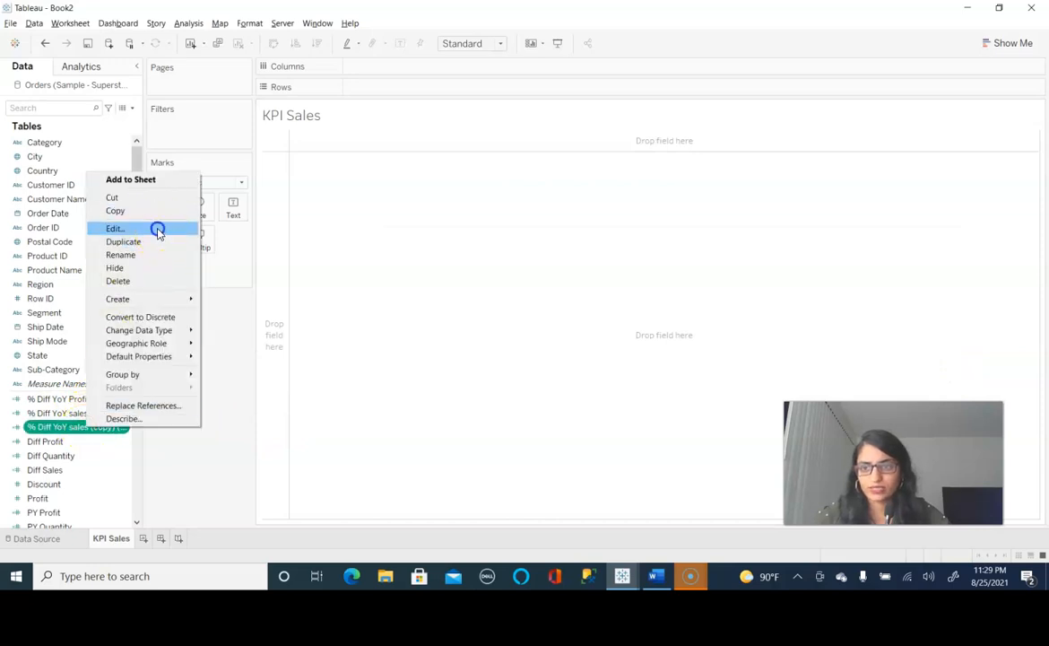
click(157, 228)
click(288, 233)
key(BackSpace)
key(BackSpace)
key(BackSpace)
key(BackSpace)
key(BackSpace)
key(BackSpace)
key(BackSpace)
key(BackSpace)
key(BackSpace)
key(BackSpace)
key(BackSpace)
key(BackSpace)
key(BackSpace)
key(BackSpace)
key(BackSpace)
key(BackSpace)
key(BackSpace)
key(BackSpace)
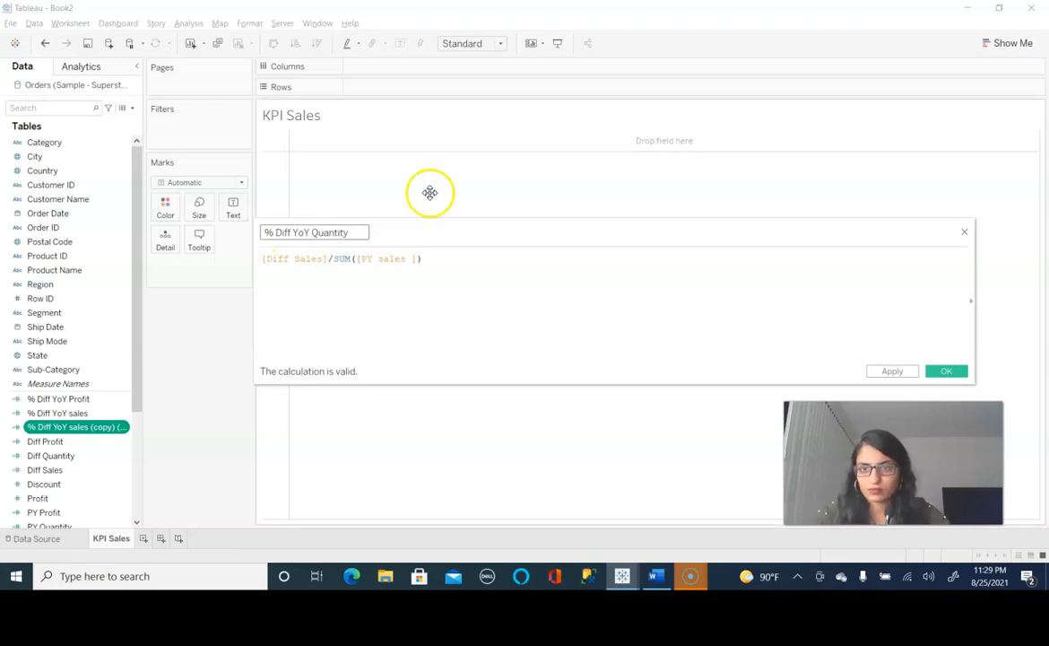
Step: Change the % Diff YoY Quantity formula to [Diff Quantity]/SUM([PY Quantity]) and save the calculated field
double_click(304, 258)
text(S)
key(BackSpace)
text(Di)
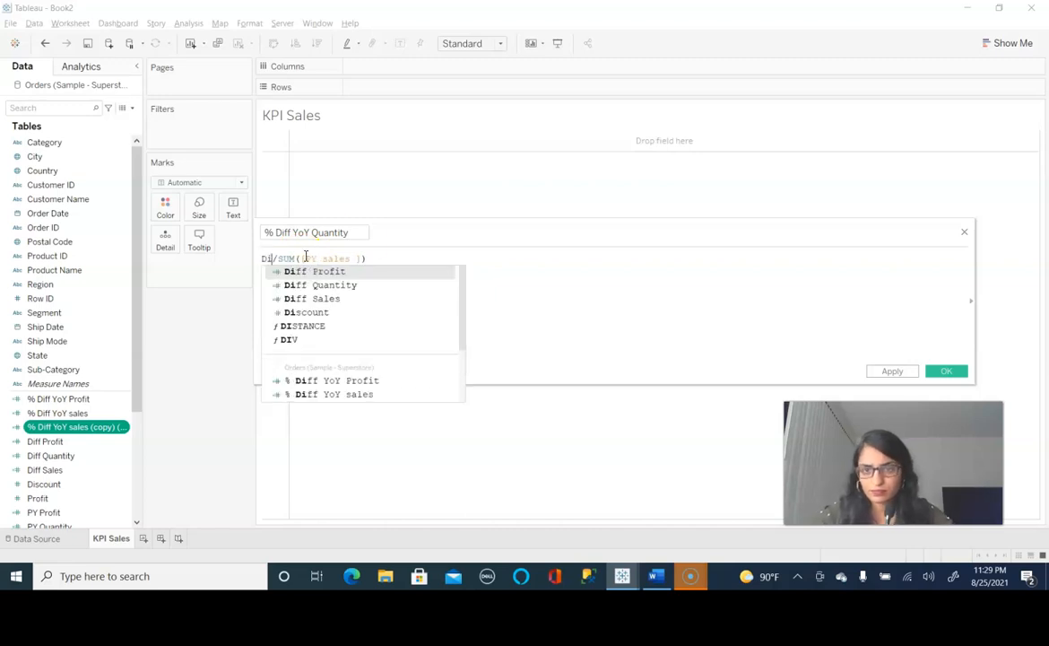
double_click(363, 285)
double_click(395, 258)
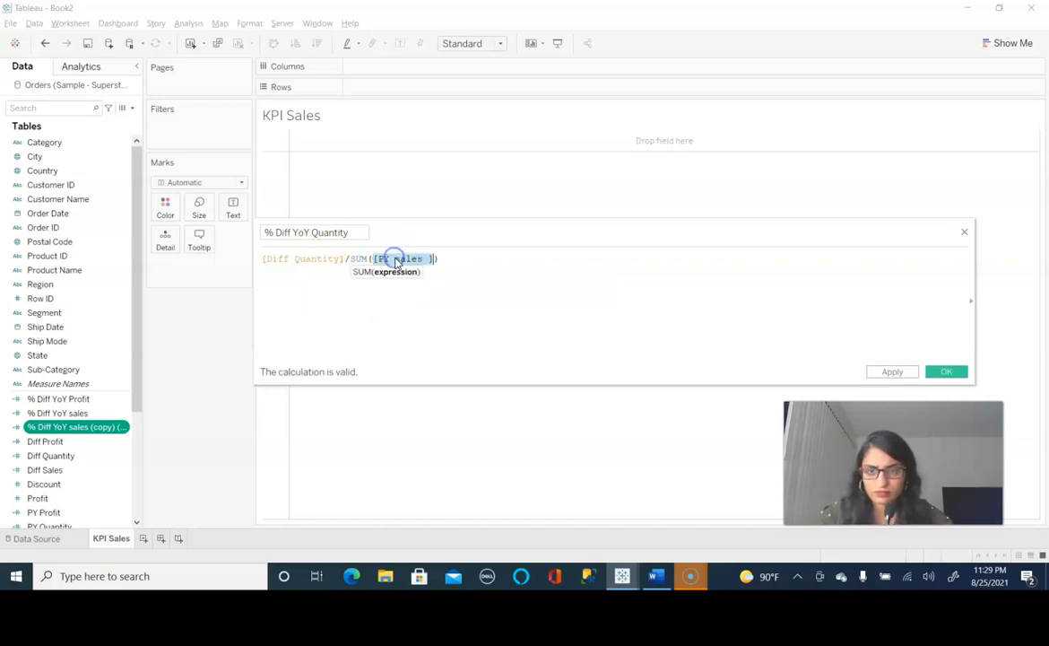
key(BackSpace)
text(PY)
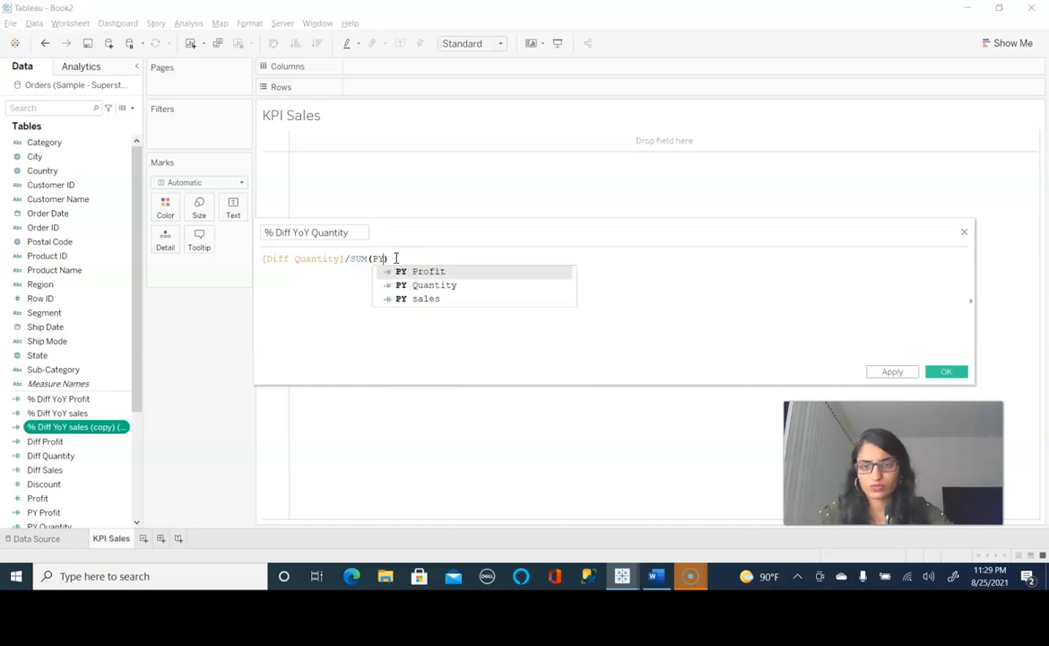
click(434, 284)
click(963, 373)
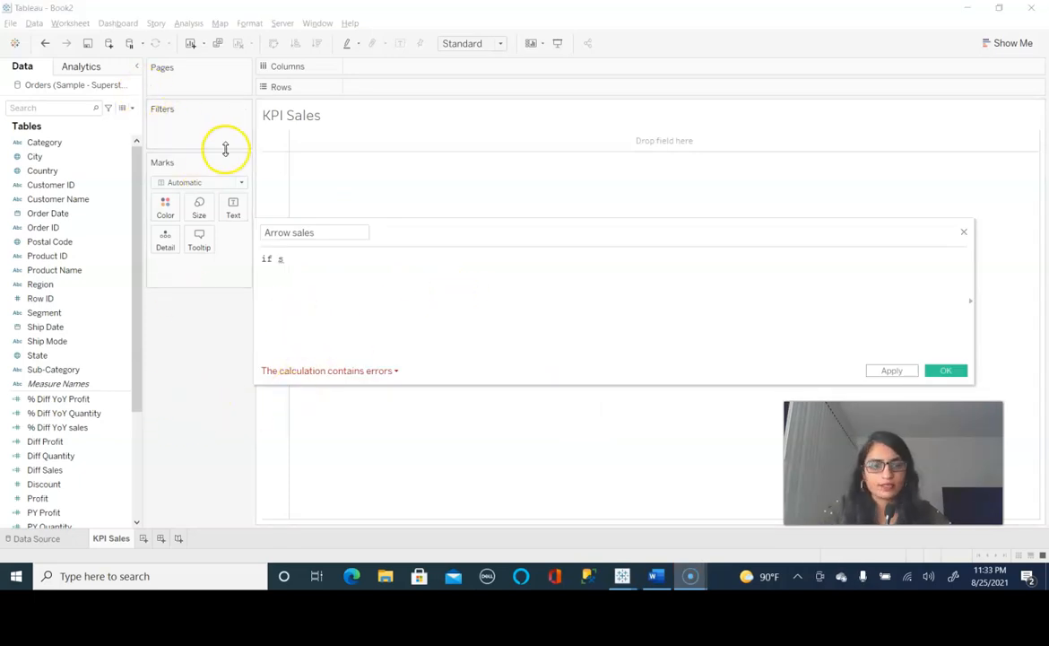
Step: Create a new calculated field named Arrow sales and place the cursor in its empty formula area
click(132, 107)
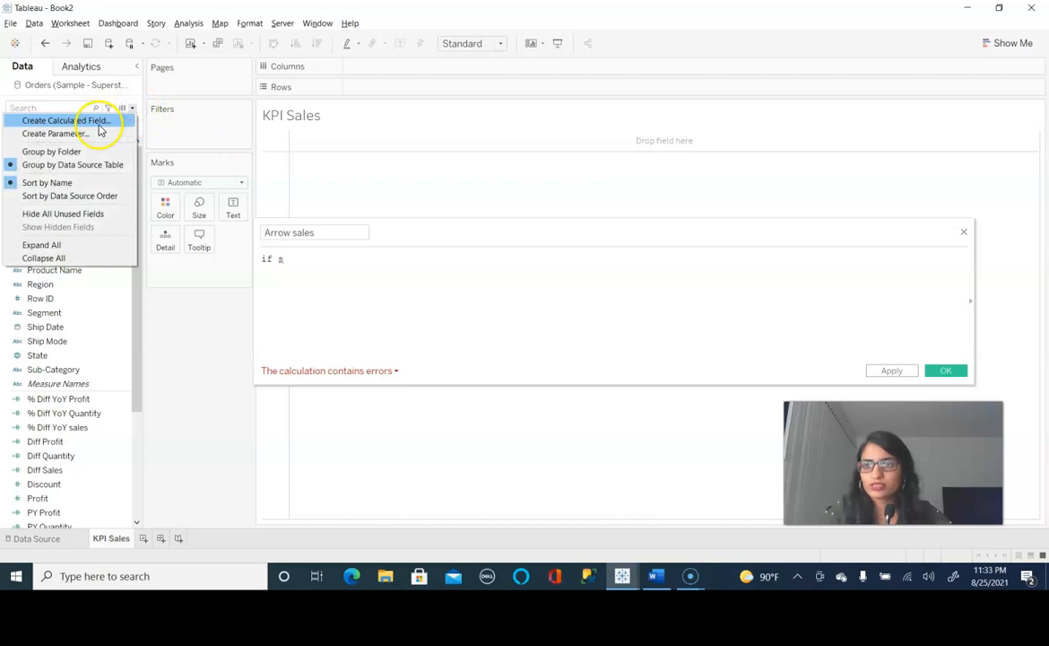
click(99, 128)
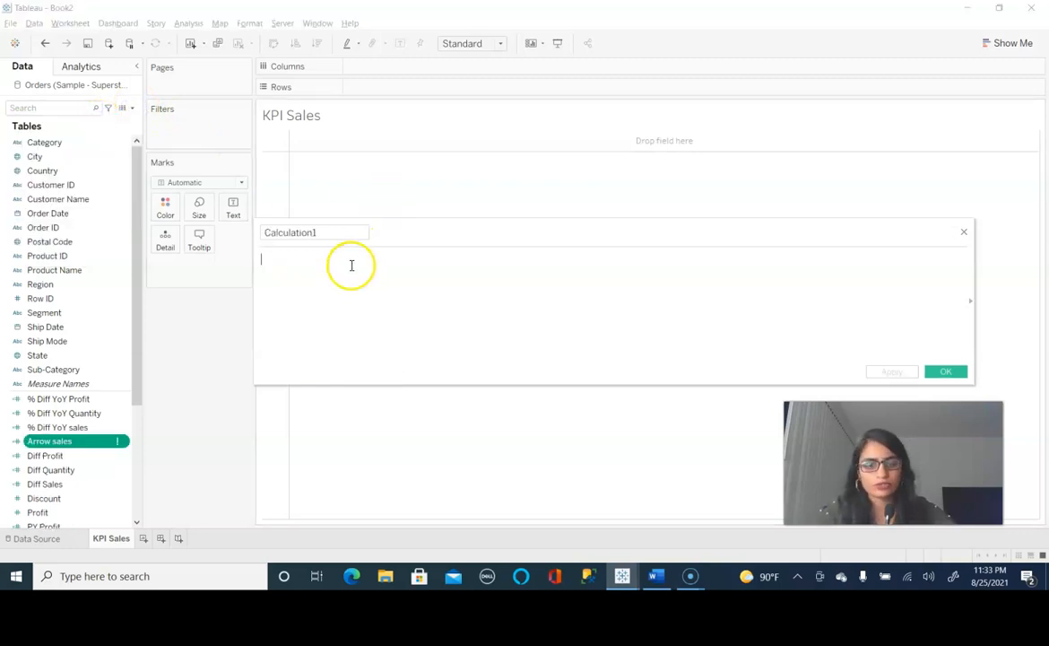
drag(319, 232, 230, 234)
key(BackSpace)
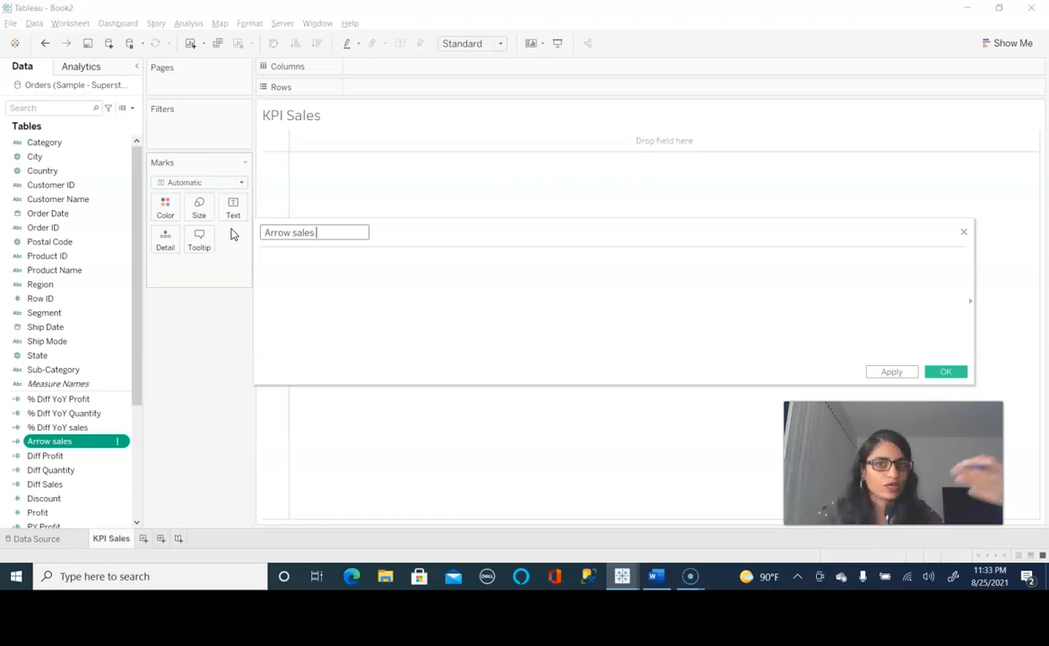
click(471, 298)
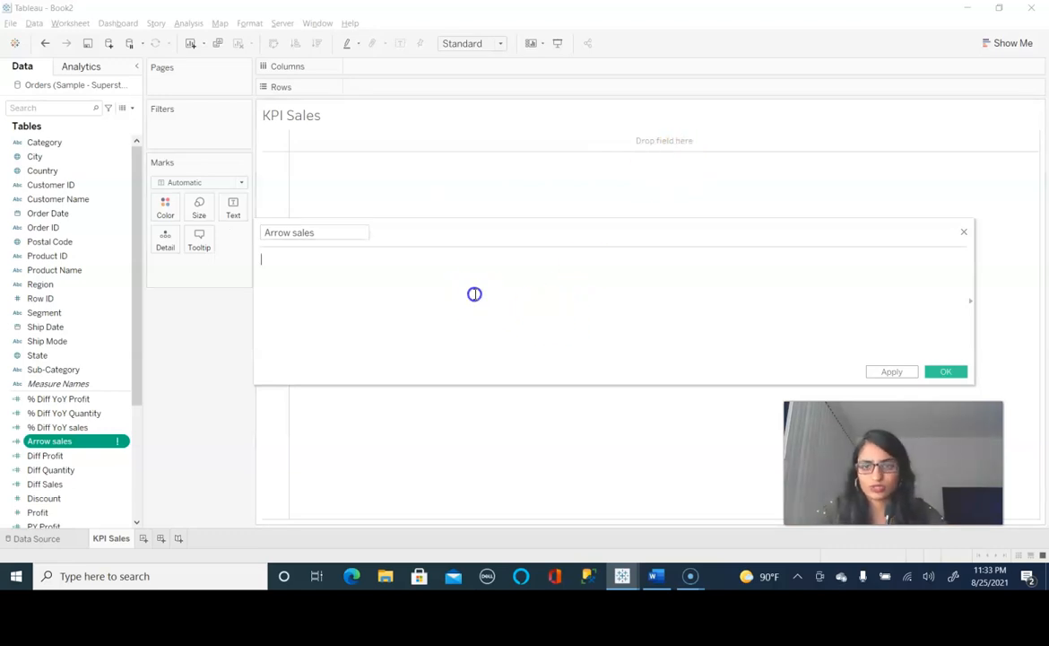
Step: Begin the Arrow sales formula with IF [Diff Sales]>0 THEN followed by an empty pair of double quotes
text(i)
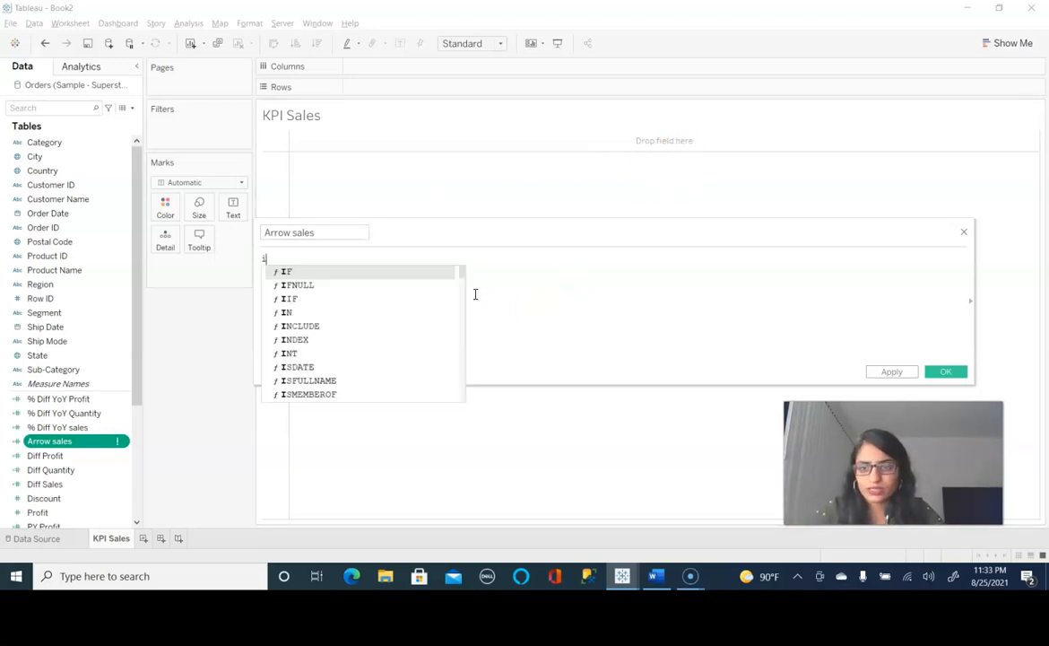
key(Return)
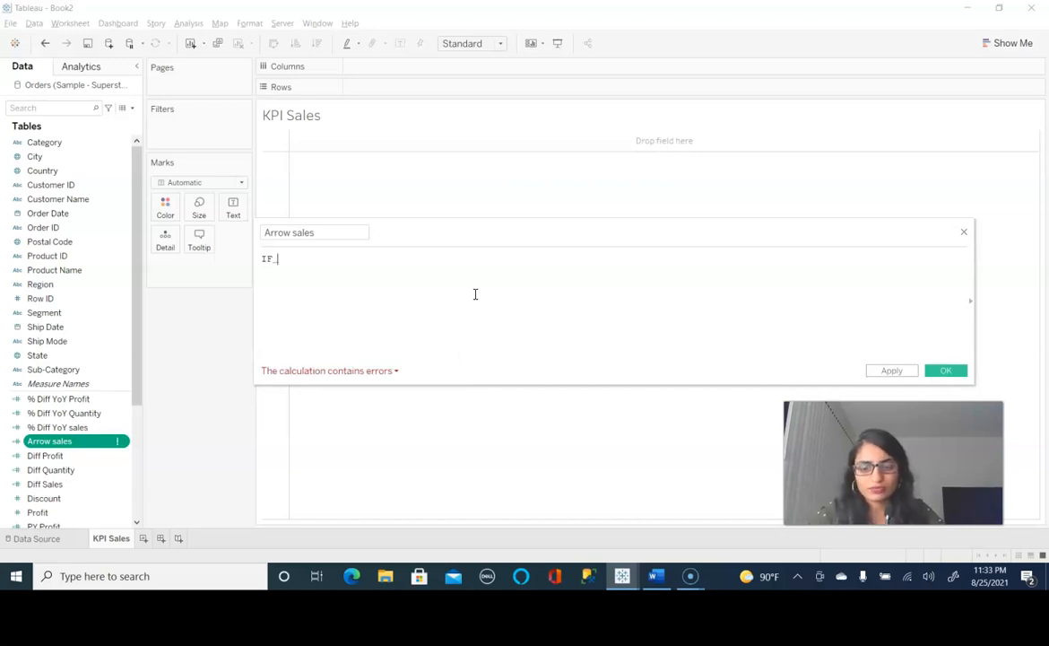
text(di)
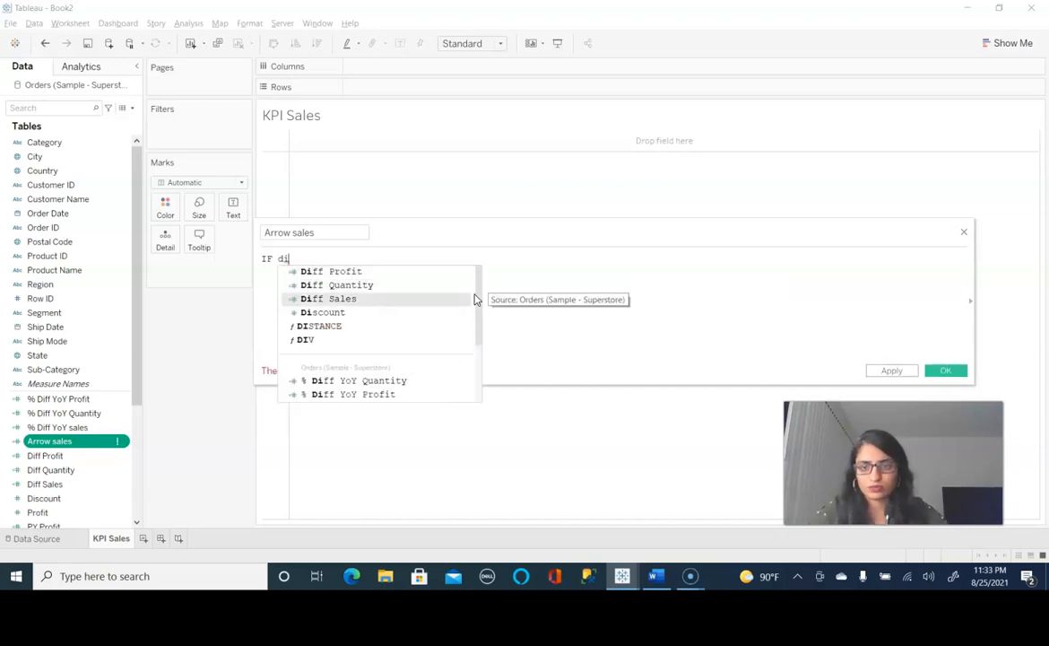
click(473, 298)
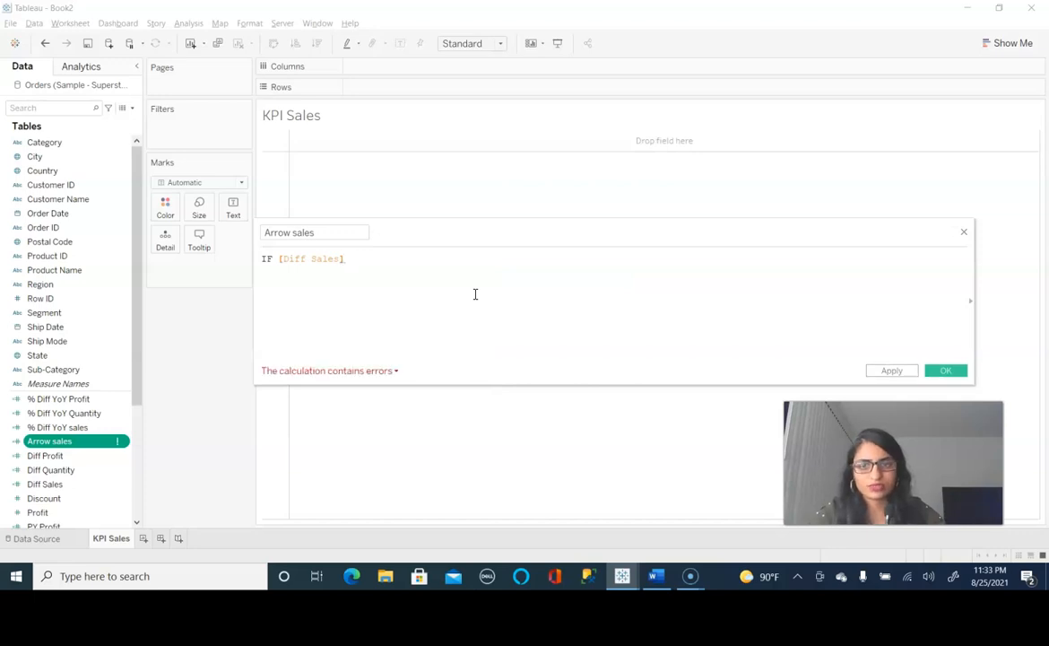
text(>0 THEN)
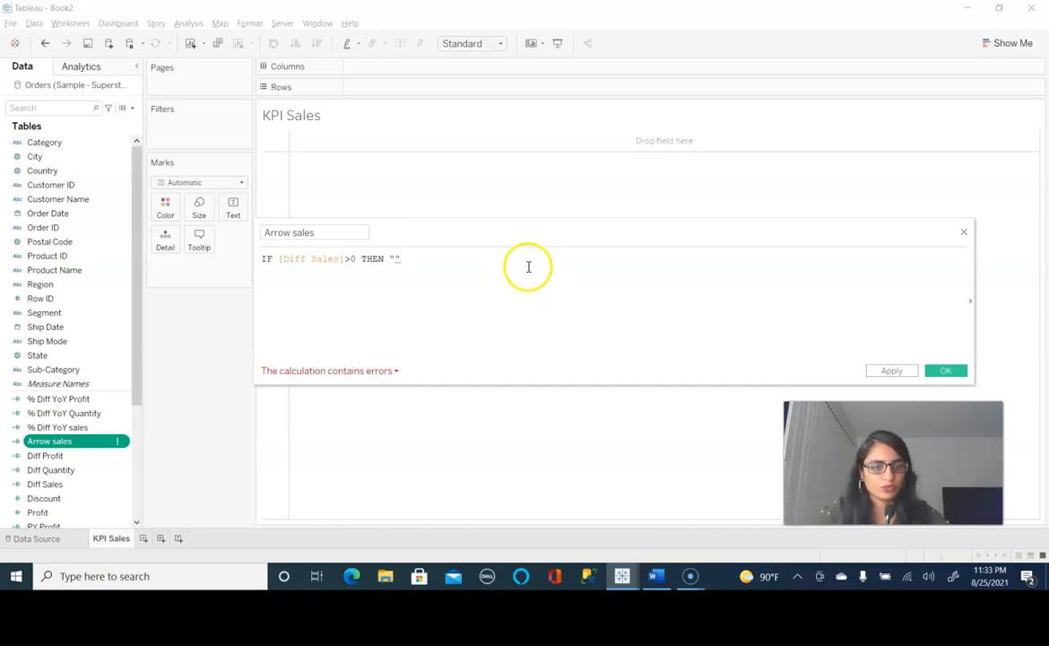
Step: Switch to the Word document and copy the small green upward triangle character
click(656, 576)
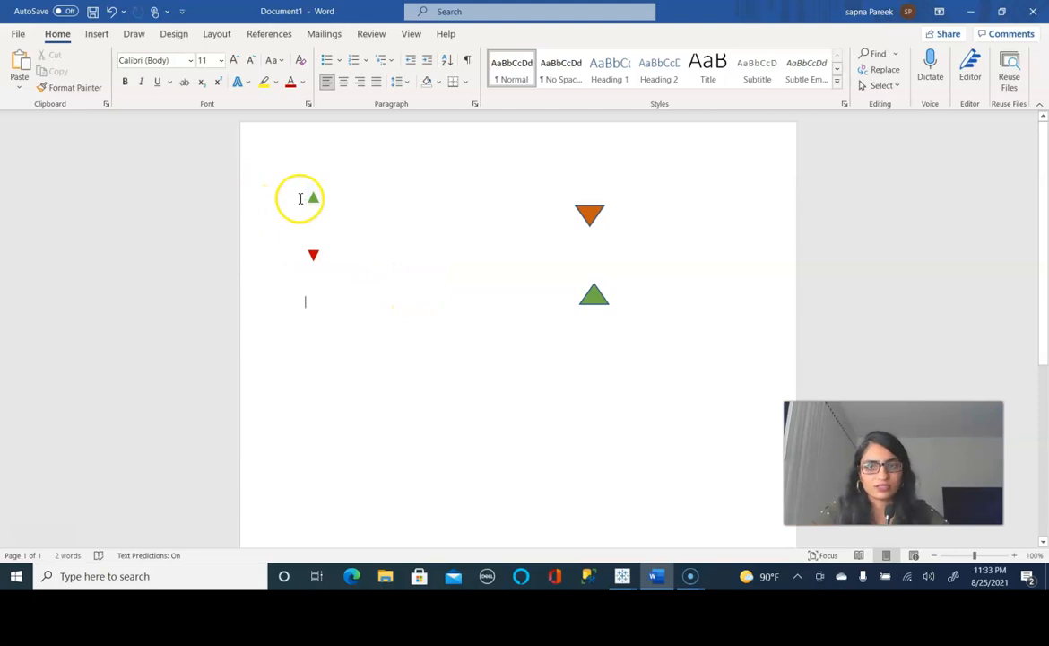
drag(300, 199, 321, 201)
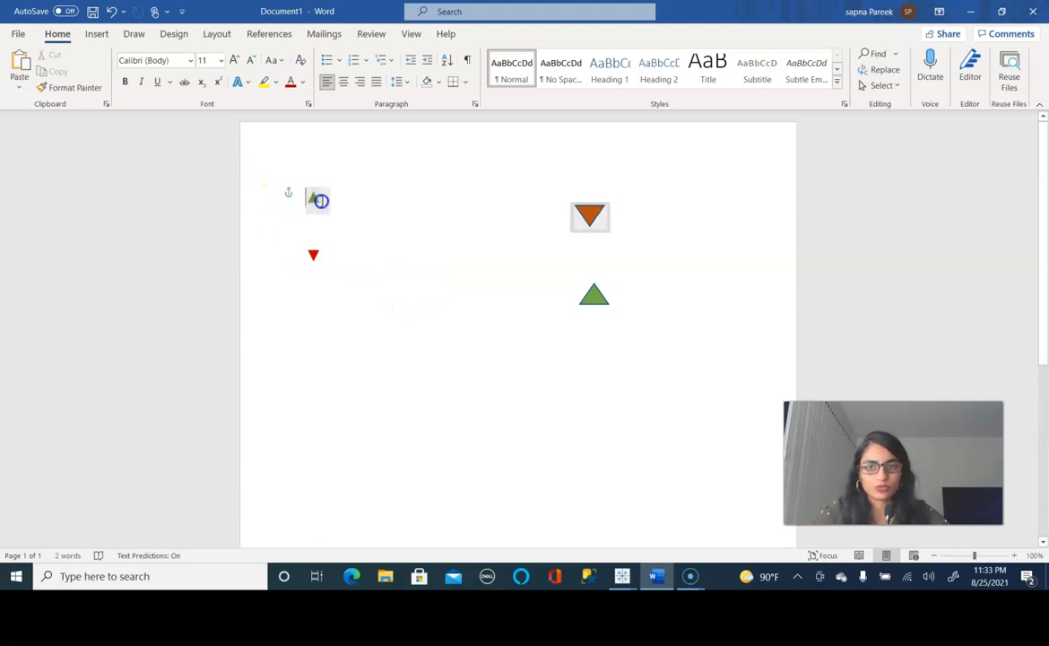
click(403, 246)
click(303, 198)
drag(318, 200, 316, 201)
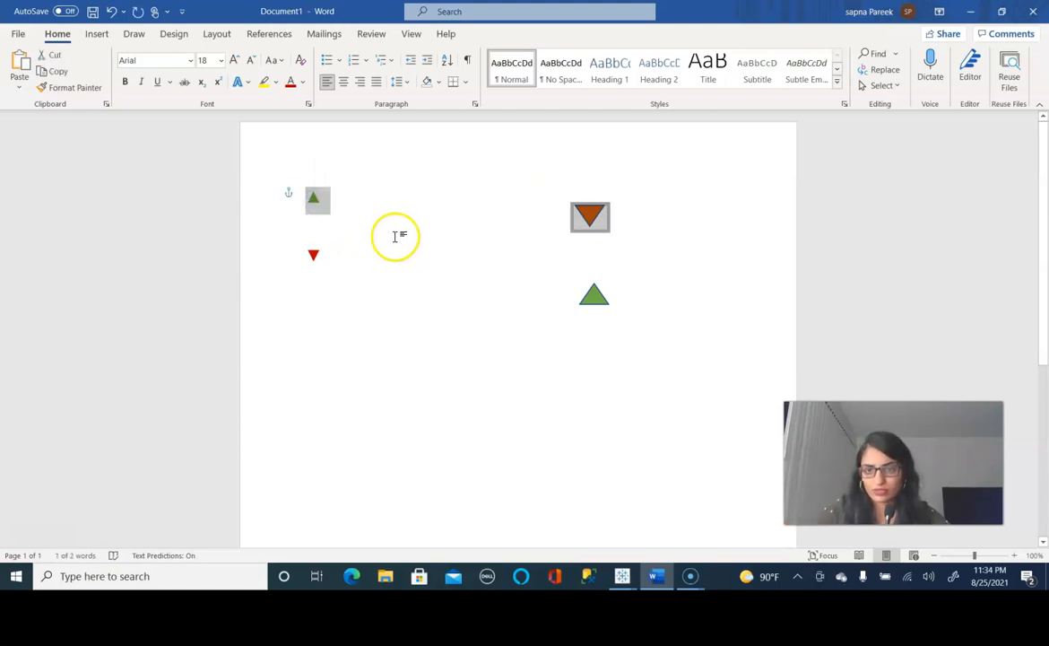
click(473, 201)
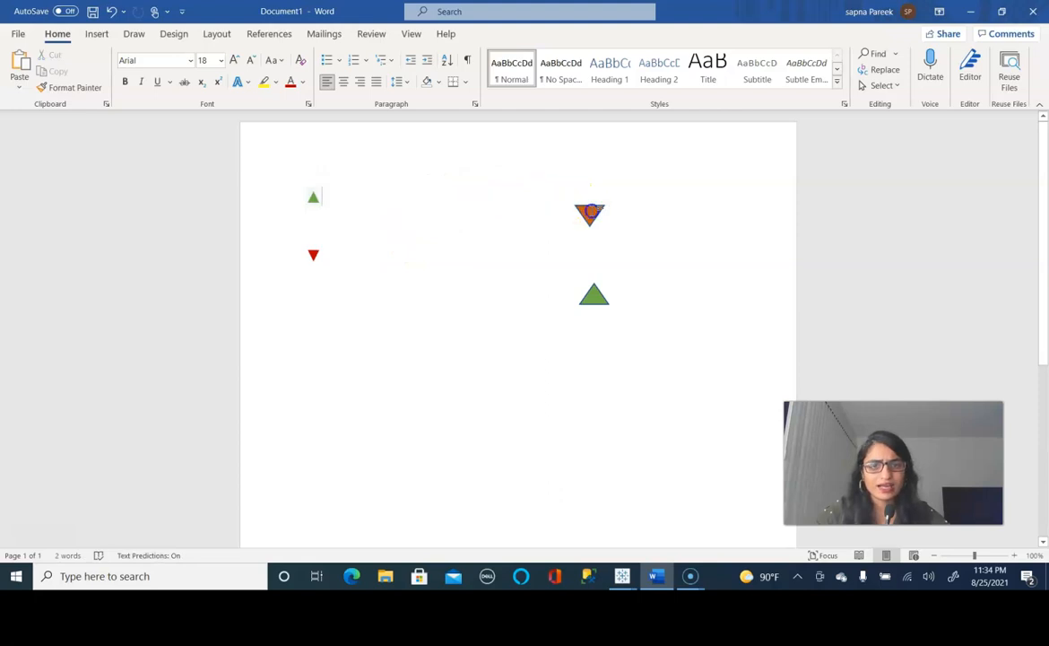
click(300, 198)
click(307, 199)
drag(313, 199, 316, 203)
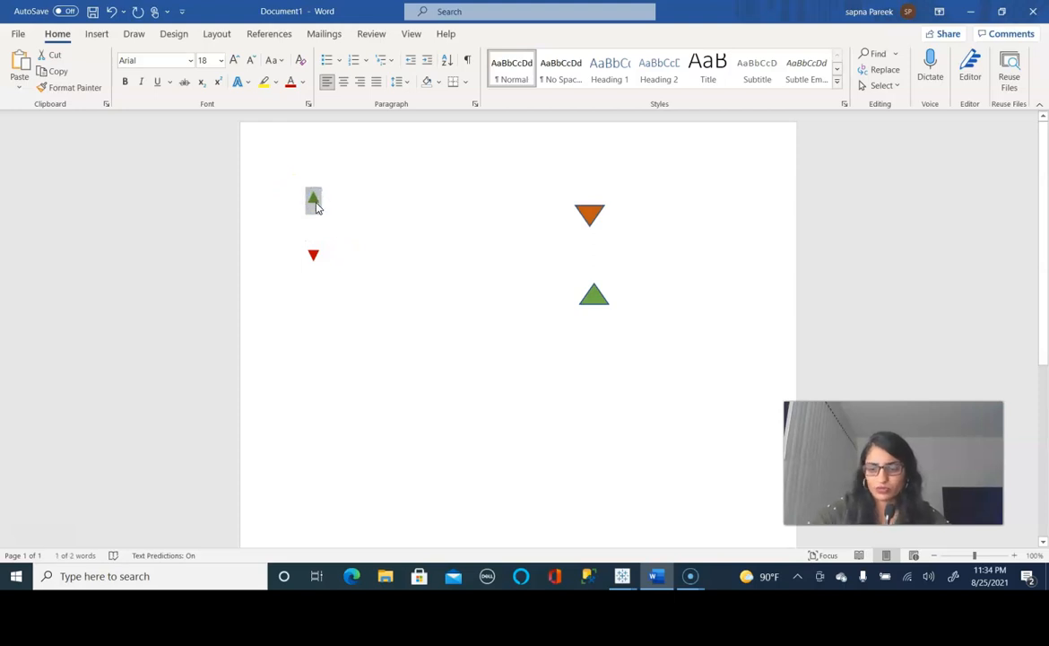
key(alt)
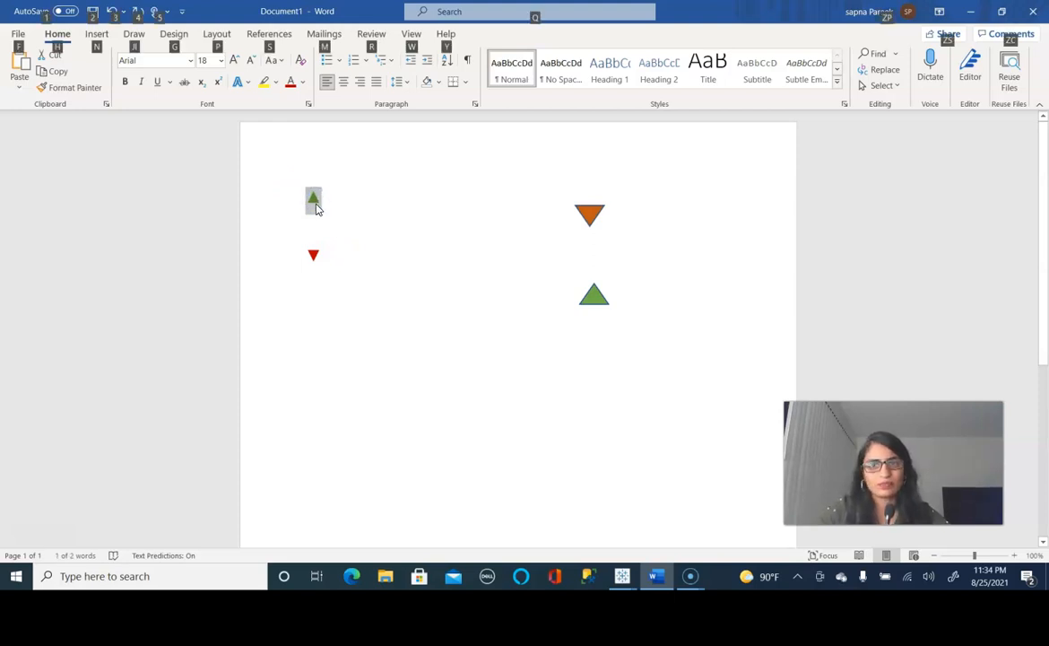
click(316, 208)
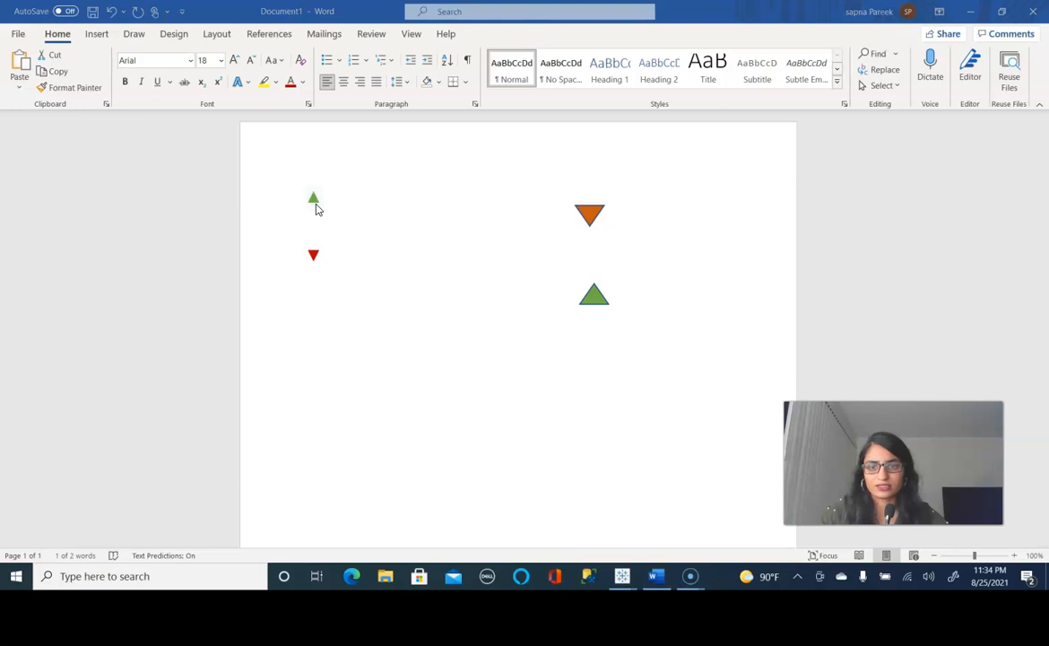
click(331, 196)
drag(332, 199, 291, 192)
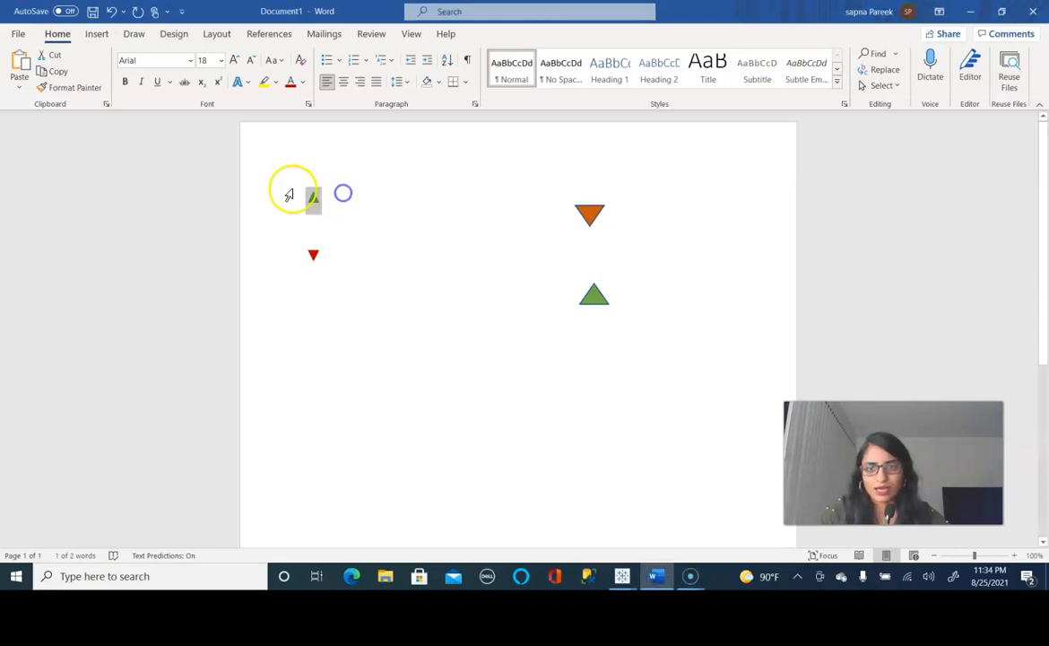
right_click(308, 196)
click(333, 227)
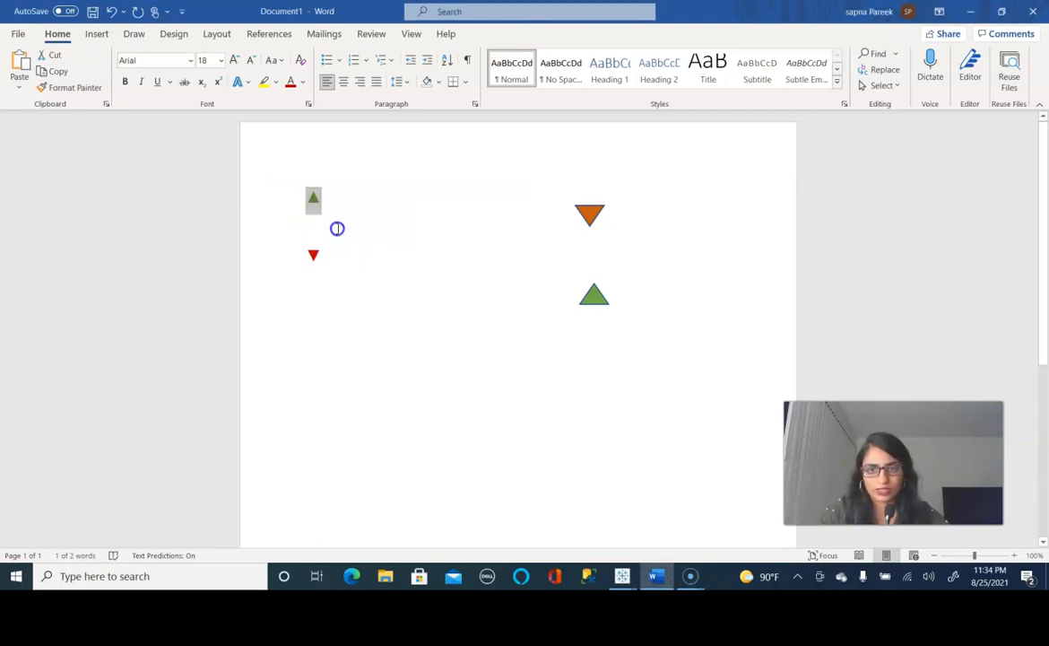
Step: Return to Tableau and paste the ▲ symbol between the quotes of the Arrow sales IF line
click(622, 576)
click(623, 579)
click(623, 579)
click(622, 581)
click(625, 479)
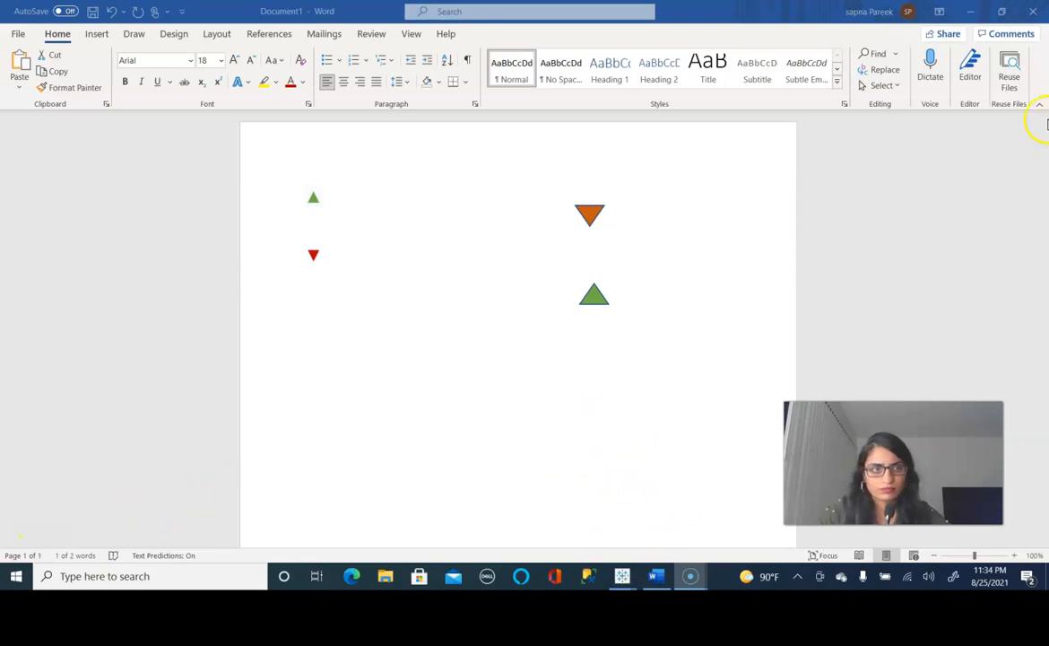
click(974, 16)
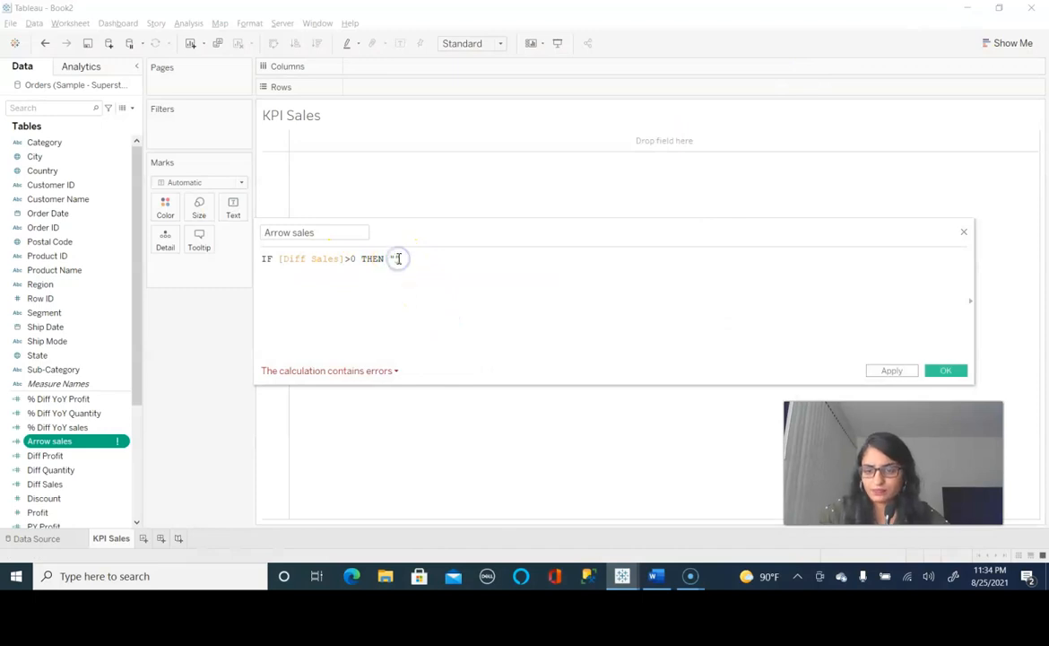
key(ctrl+v)
click(430, 258)
Step: Add a second line to the Arrow sales formula: ELSEIF [Diff Sales]<0 THEN followed by empty double quotes
key(Return)
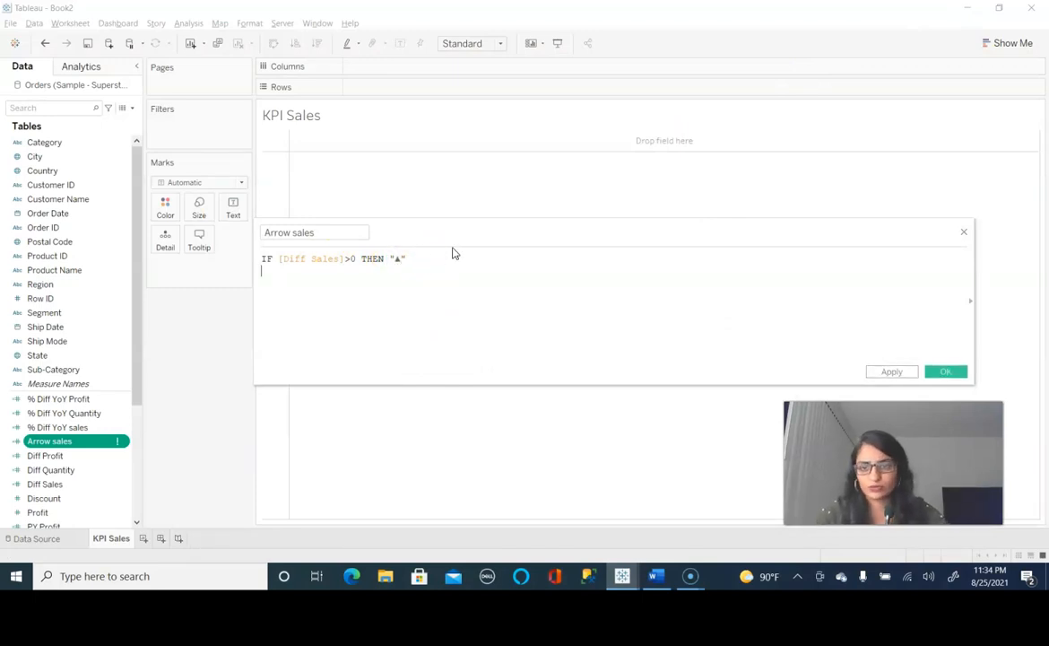
text(el)
key(Down)
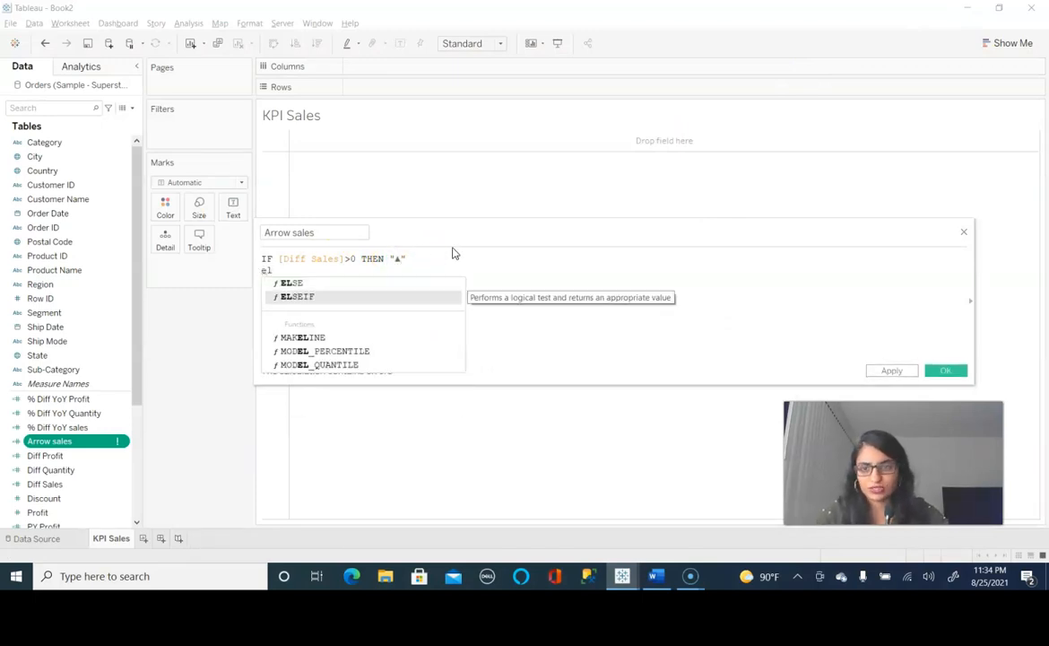
key(Return)
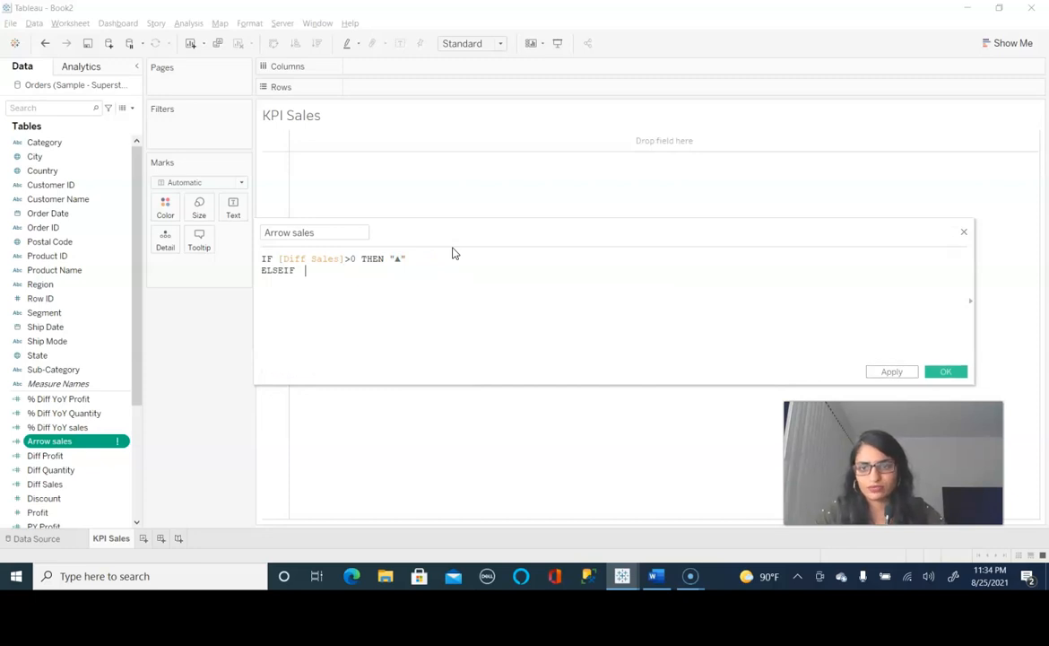
text(di)
key(Down)
key(Down)
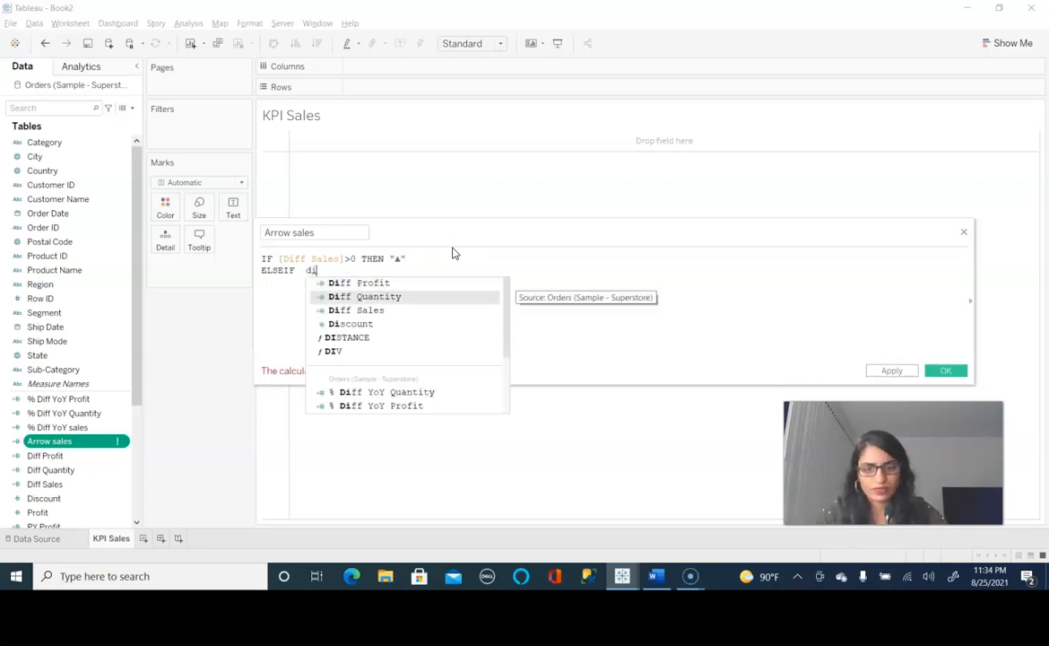
key(Return)
text(<)
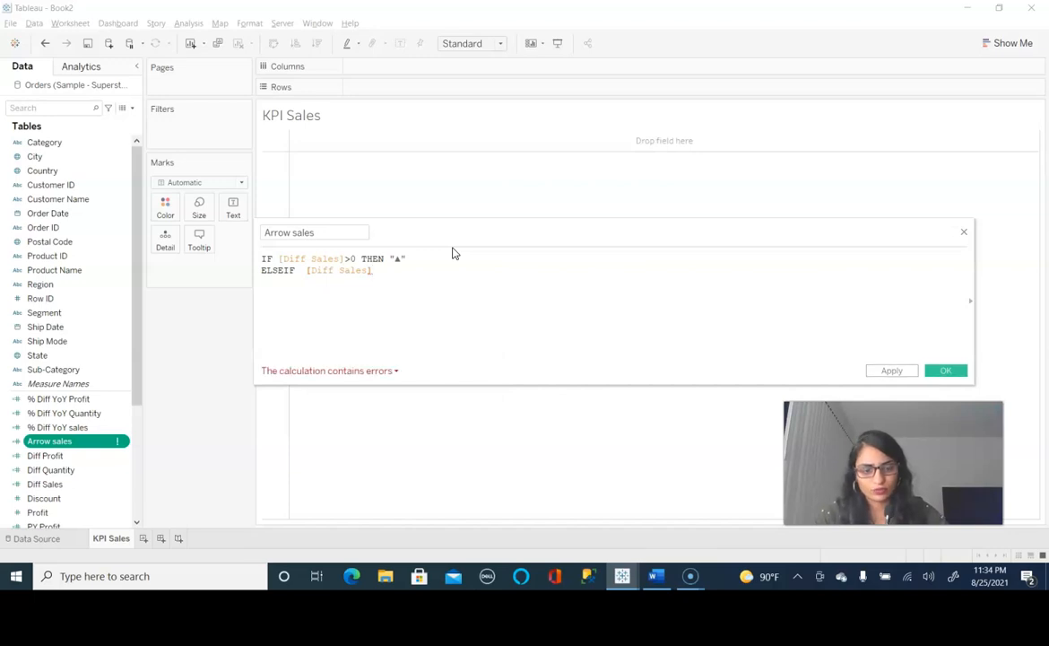
text(0 y)
key(BackSpace)
text(th)
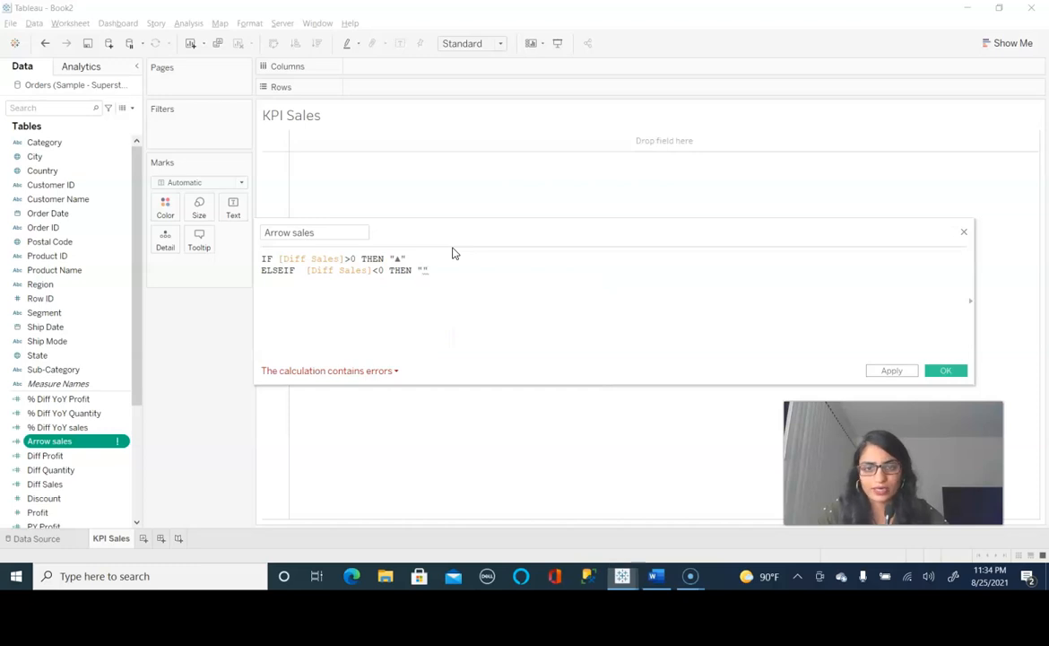
Step: Copy the small red downward triangle from the Word document and paste it between the quotes of the Arrow sales ELSEIF line
click(659, 577)
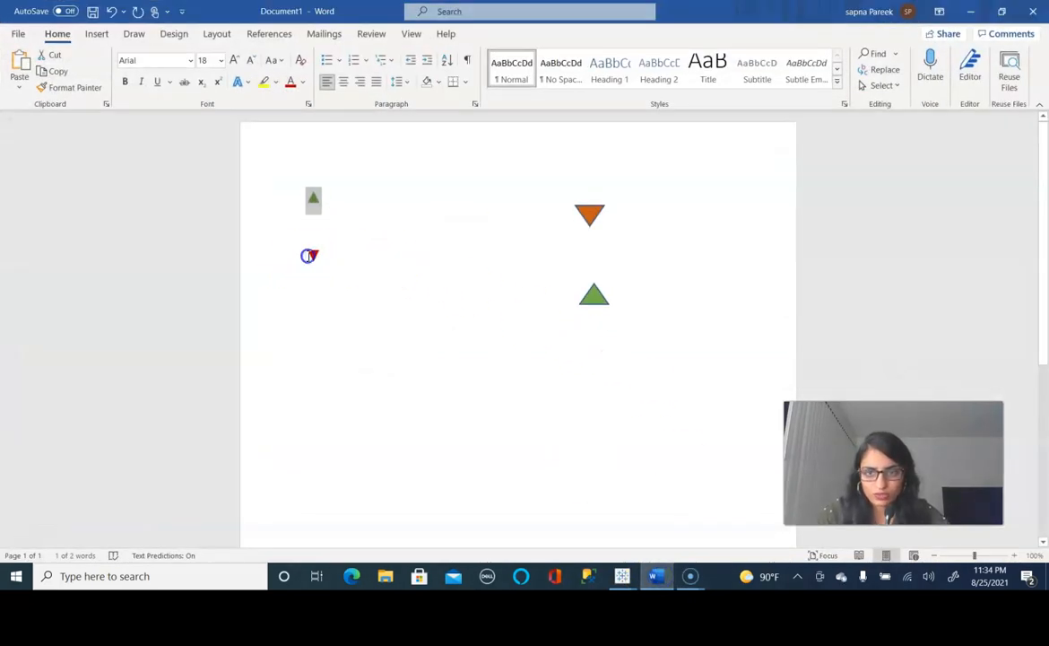
drag(309, 256, 317, 259)
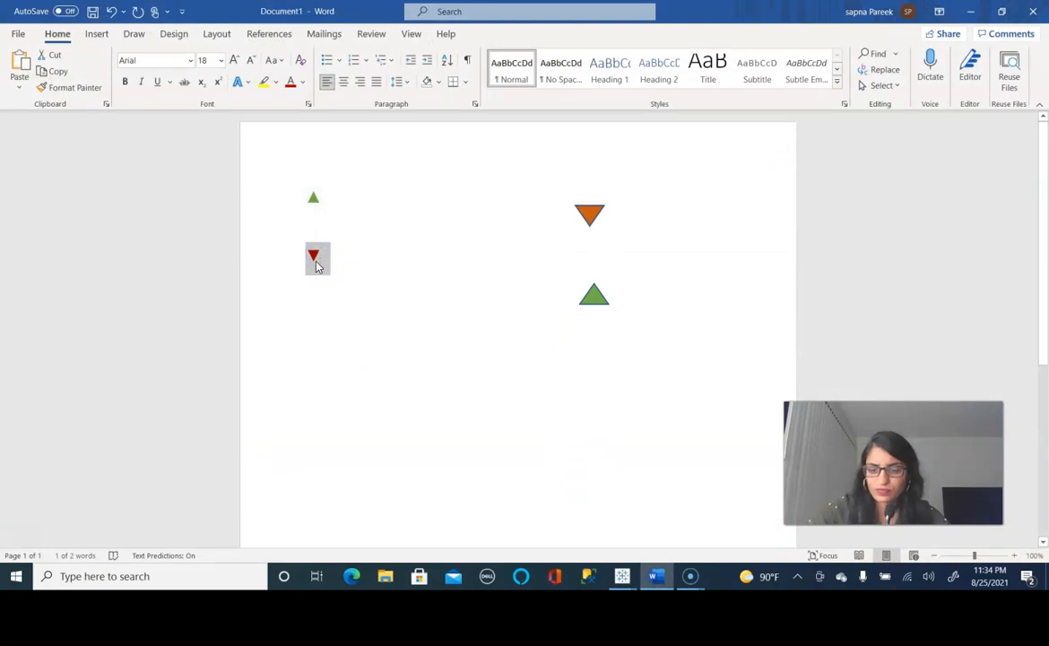
click(969, 11)
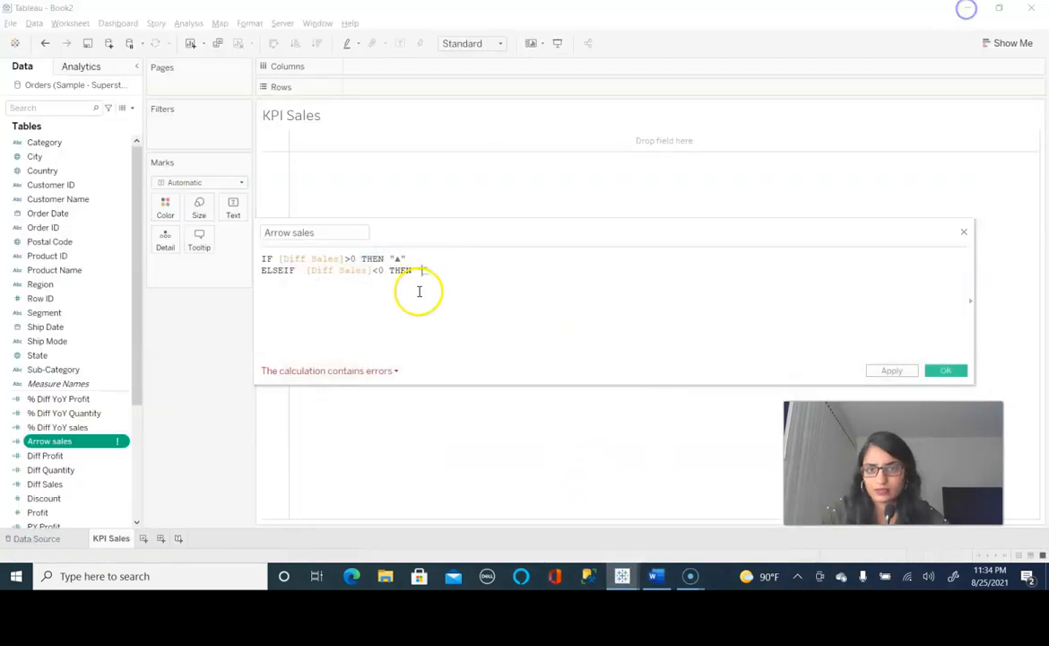
click(443, 271)
key(ctrl+v)
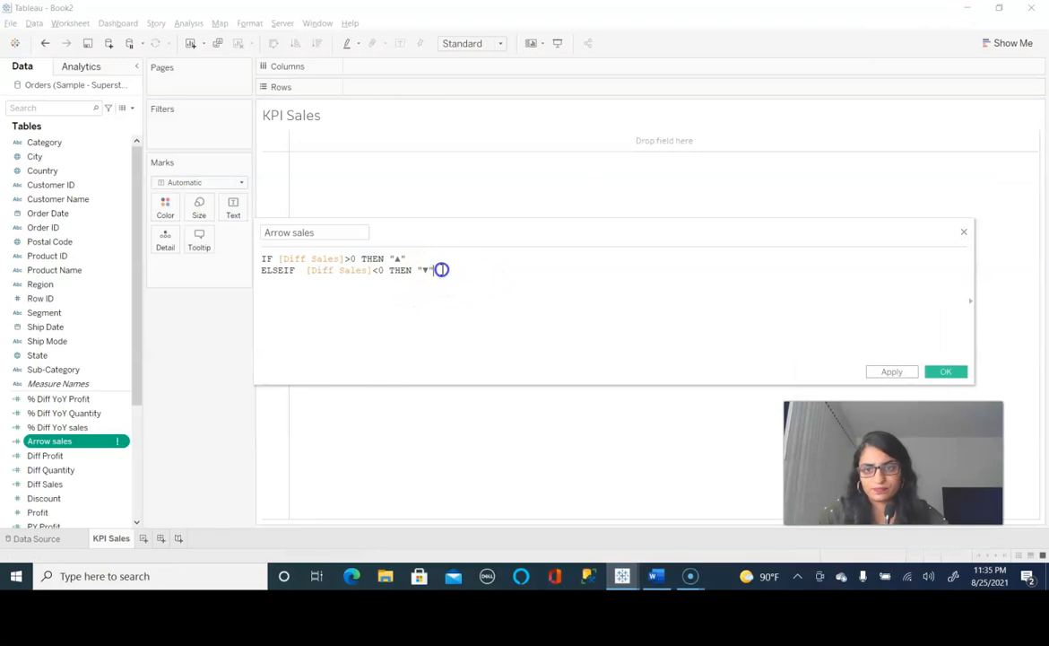
Step: Add a third line to the Arrow sales formula that starts with ELSE
key(Return)
text(el)
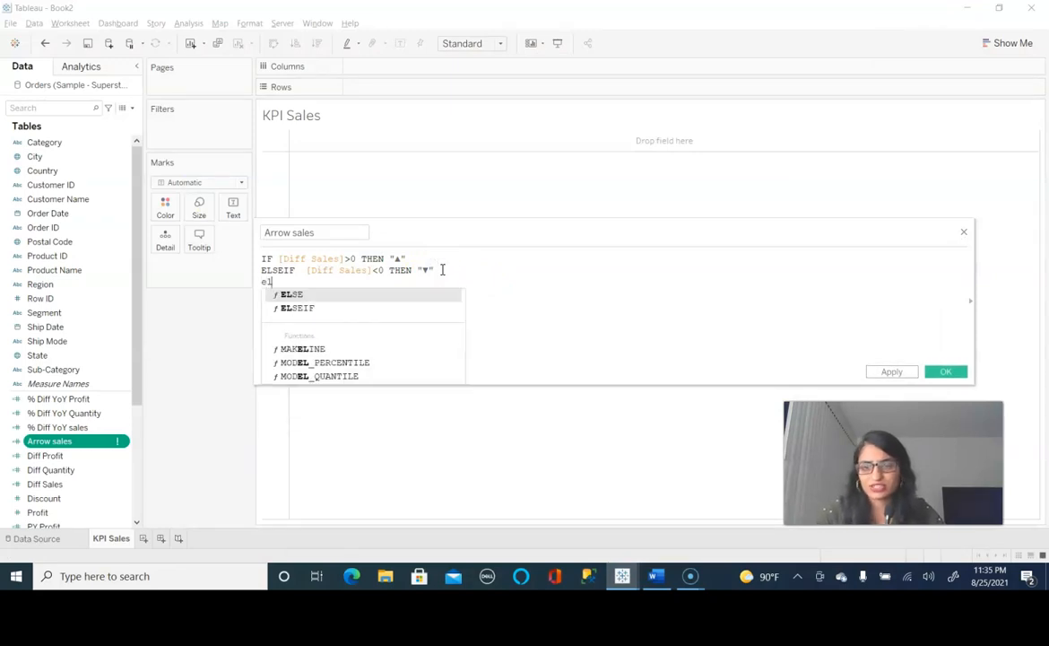
key(Return)
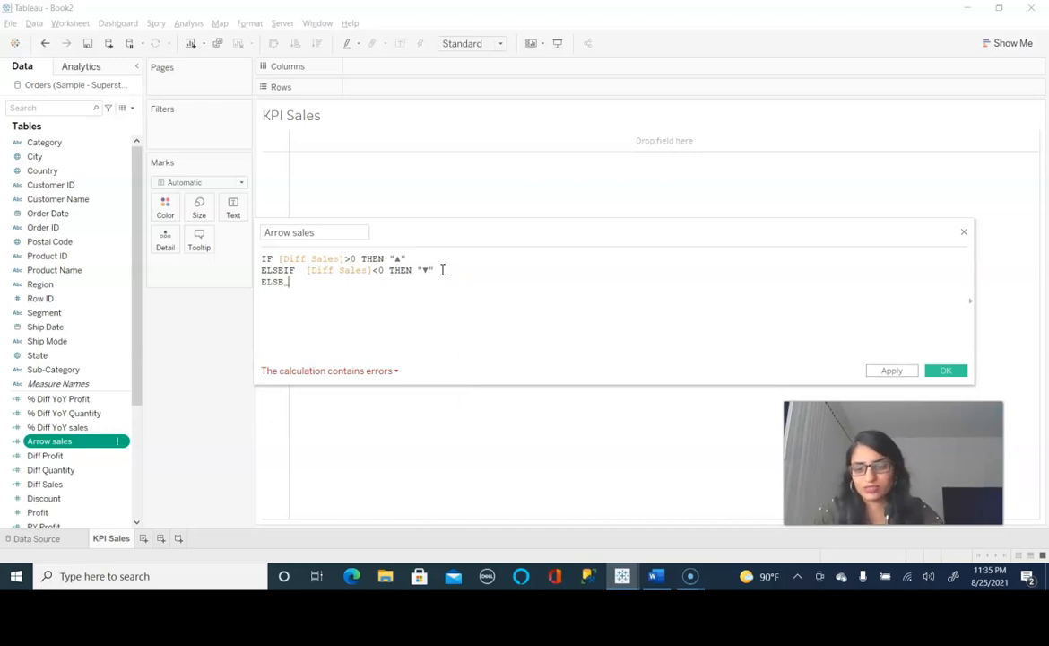
text(di)
key(Down)
key(Down)
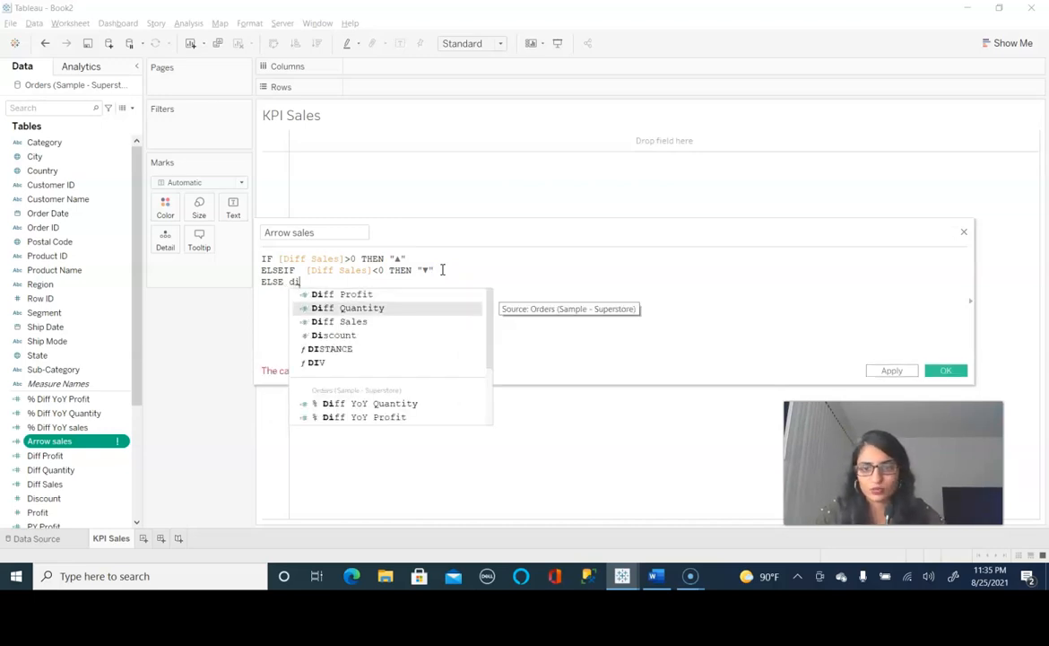
key(Return)
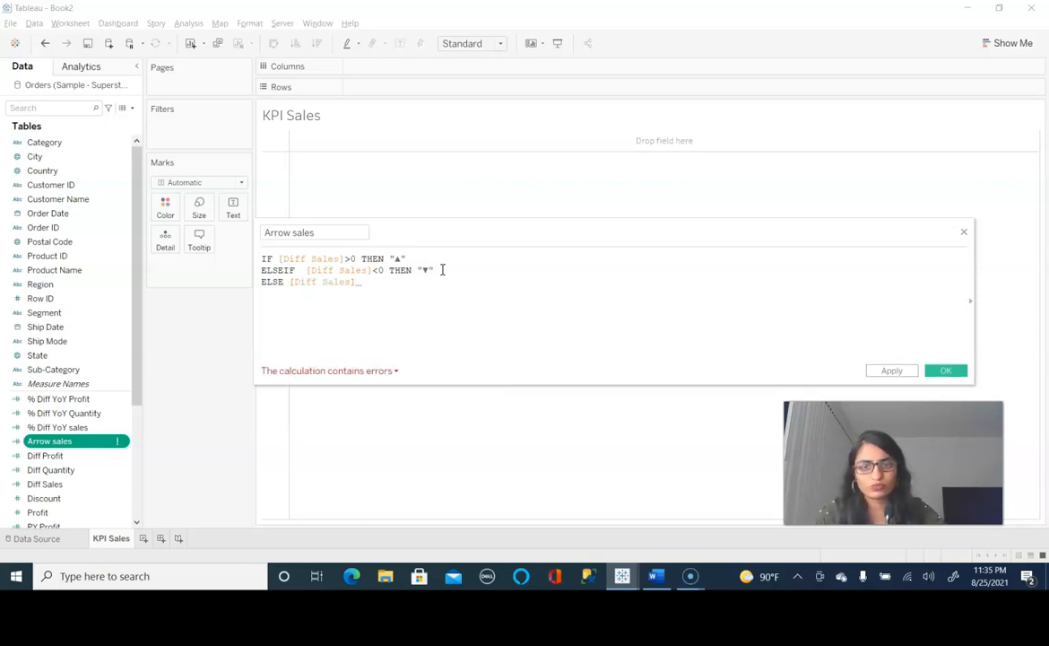
key(BackSpace)
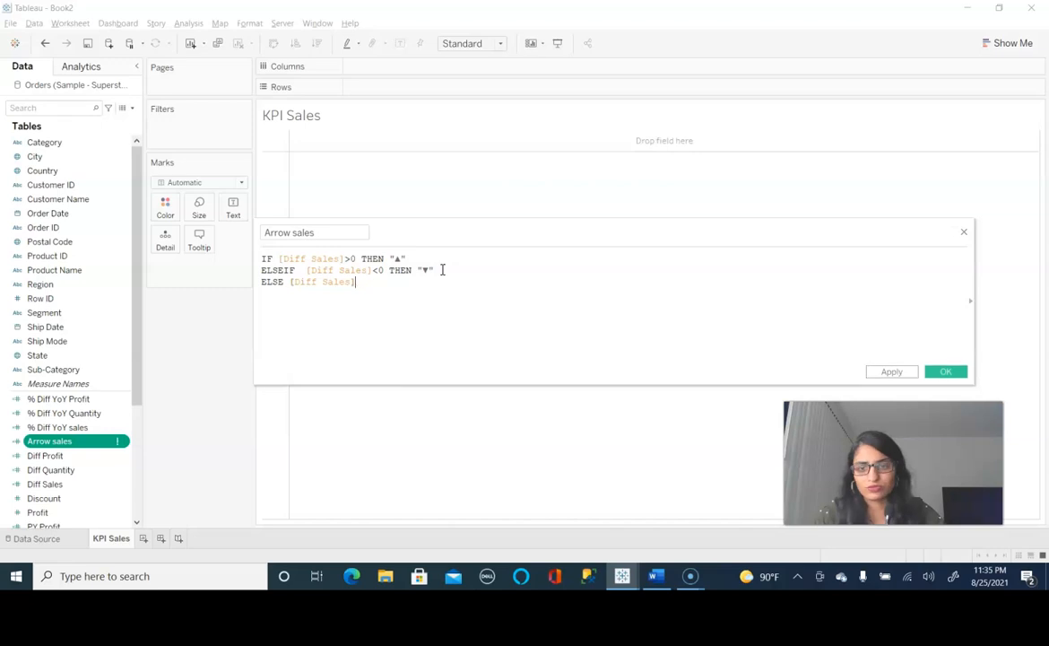
key(BackSpace)
key(BackSpace)
key(BackSpace)
key(BackSpace)
key(BackSpace)
key(BackSpace)
key(BackSpace)
key(BackSpace)
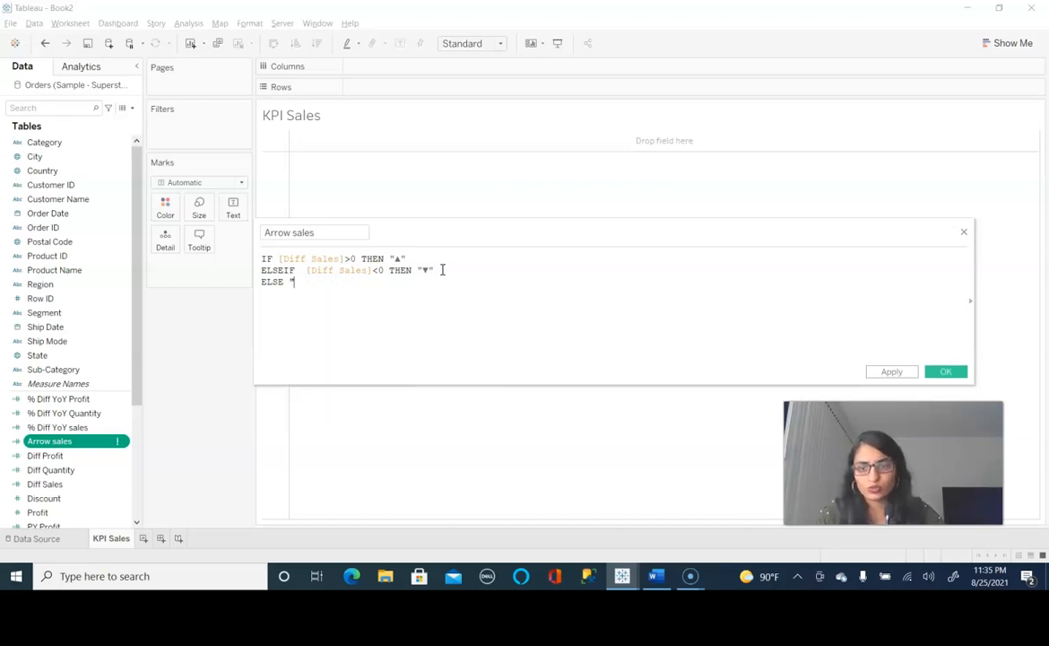
Step: Put a pair of empty double quotes after ELSE in the Arrow sales formula
text("")
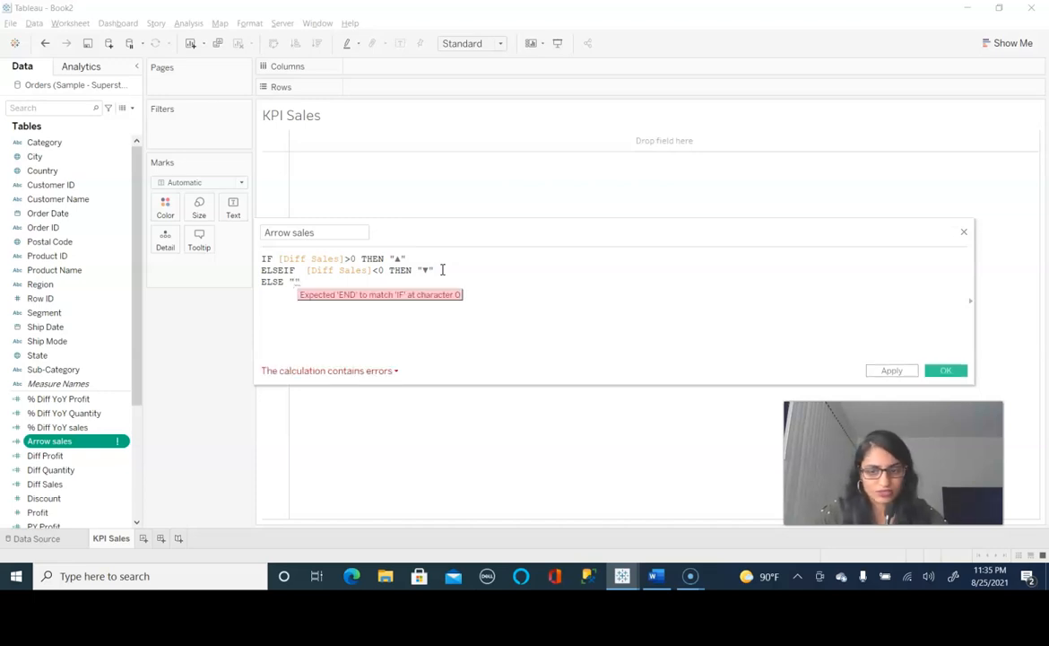
text())
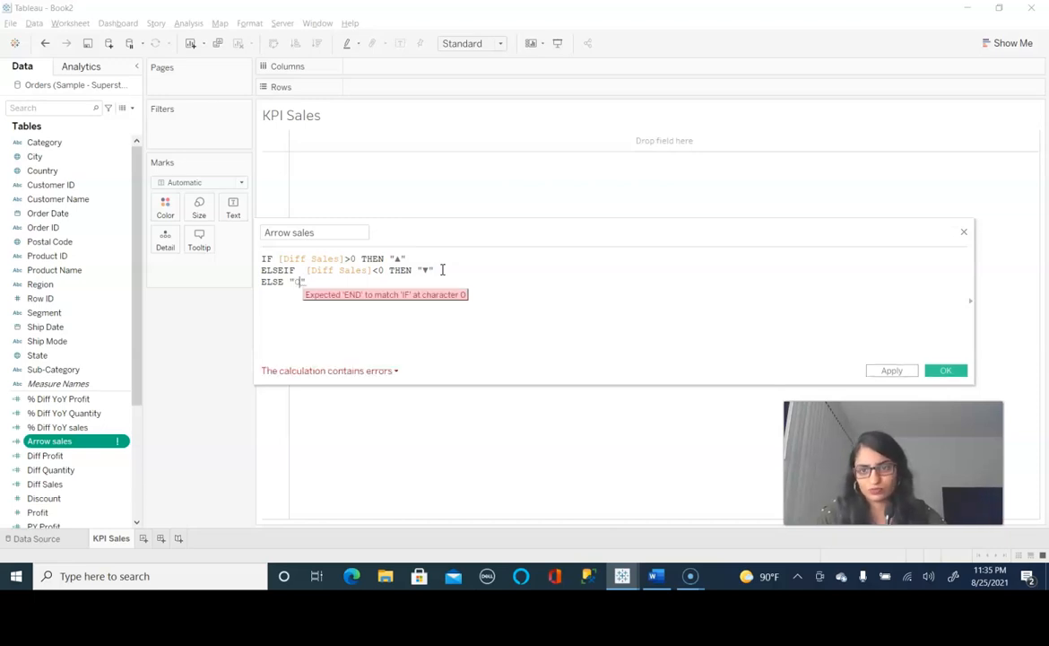
key(BackSpace)
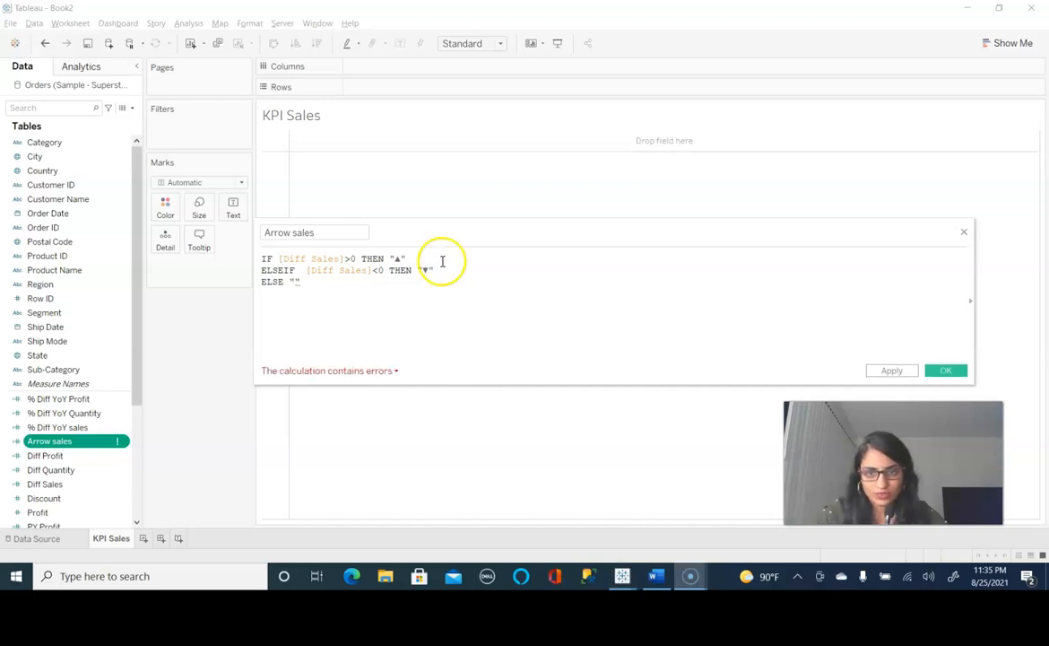
Step: Switch to the Word document and draw a small circle shape about 0.1 inch wide below the red triangle
click(655, 578)
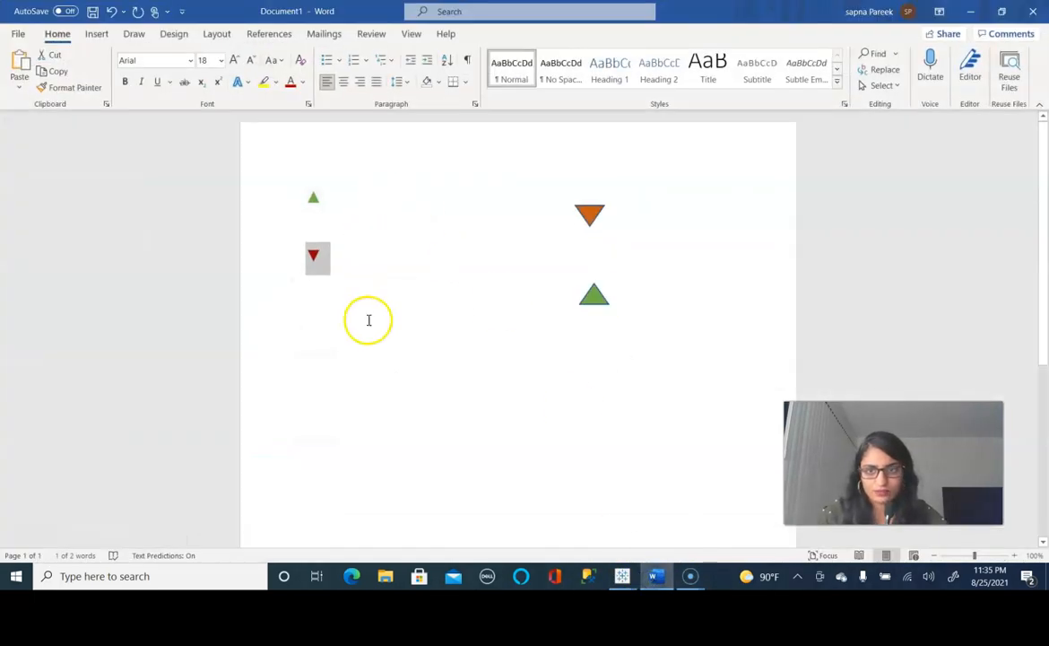
click(429, 344)
scroll(449, 377, down, 2)
scroll(454, 395, up, 3)
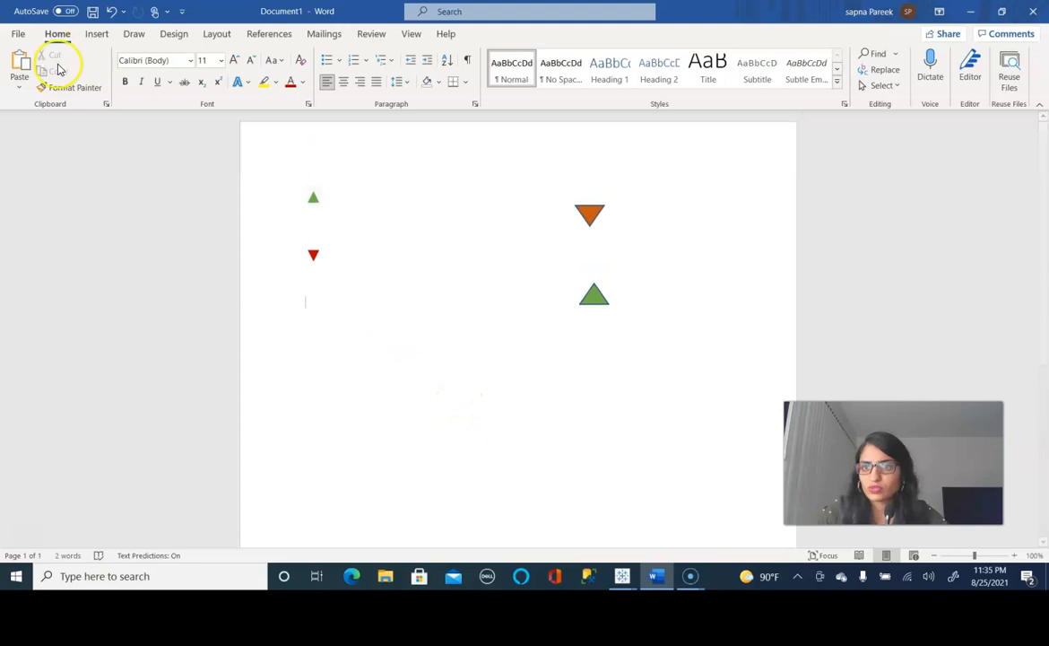
click(91, 38)
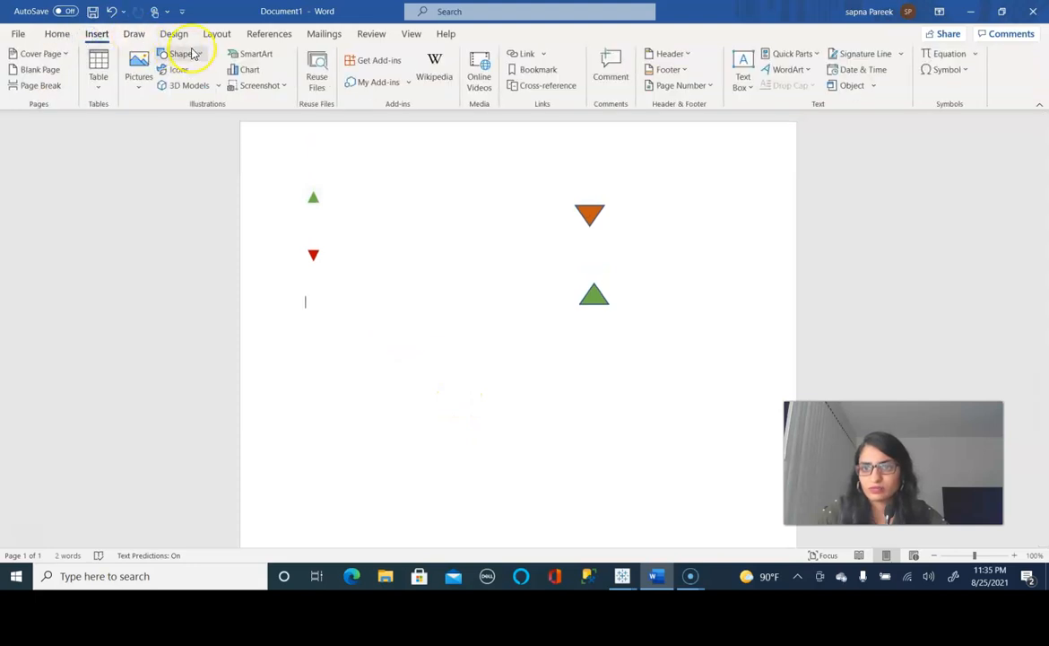
click(181, 54)
click(215, 95)
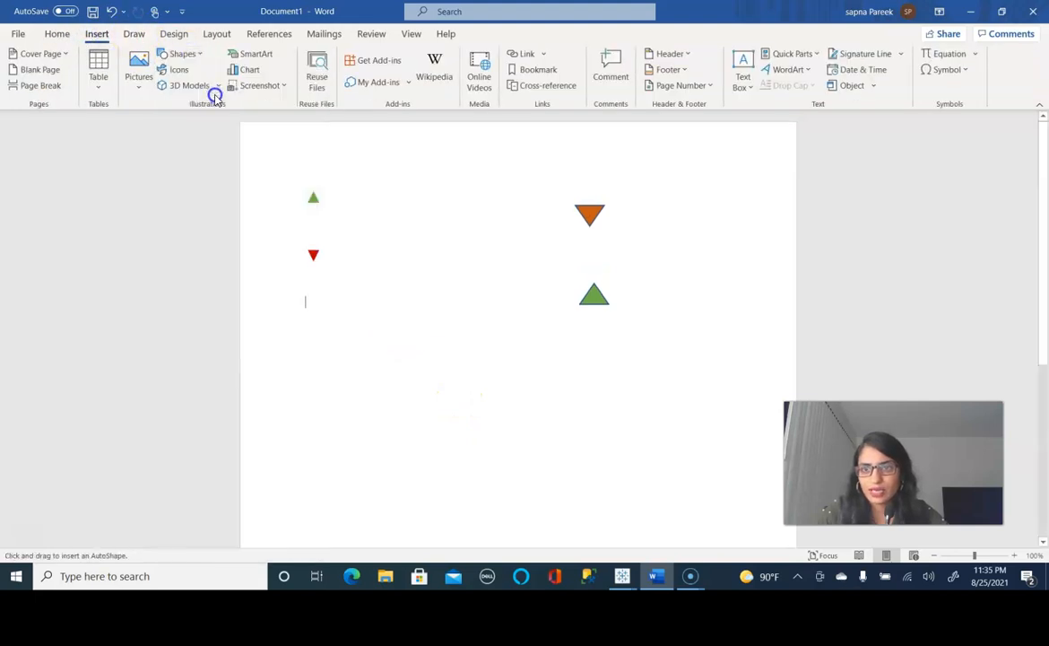
mouse_move(361, 314)
mouse_down()
mouse_move(374, 318)
mouse_move(365, 319)
mouse_up()
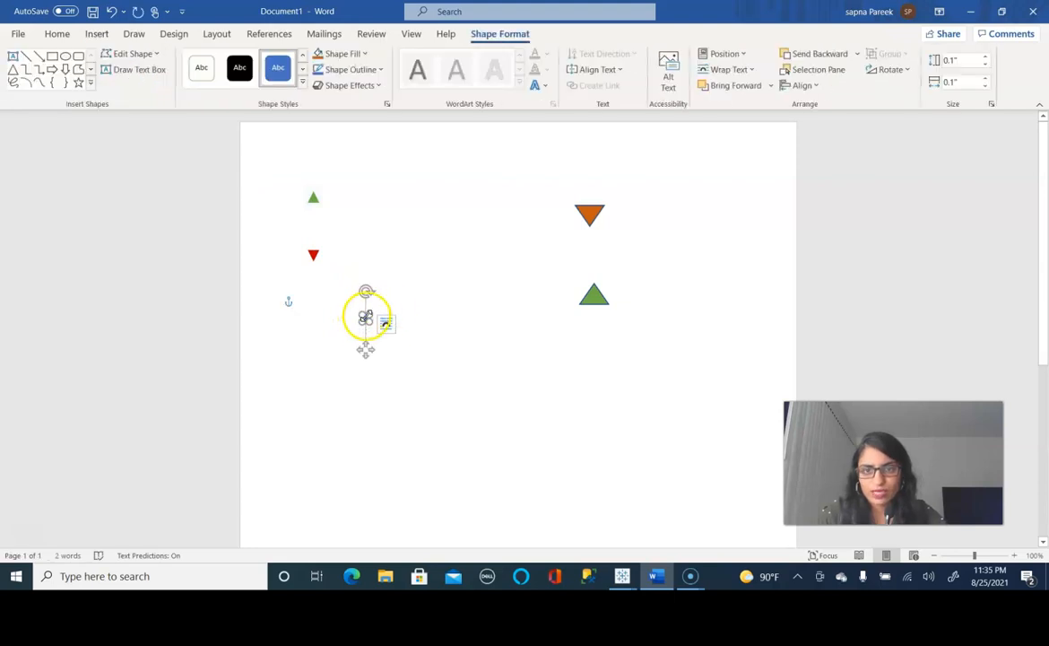
Step: Fill the small circle shape with black and select it again
click(346, 54)
click(328, 88)
click(423, 294)
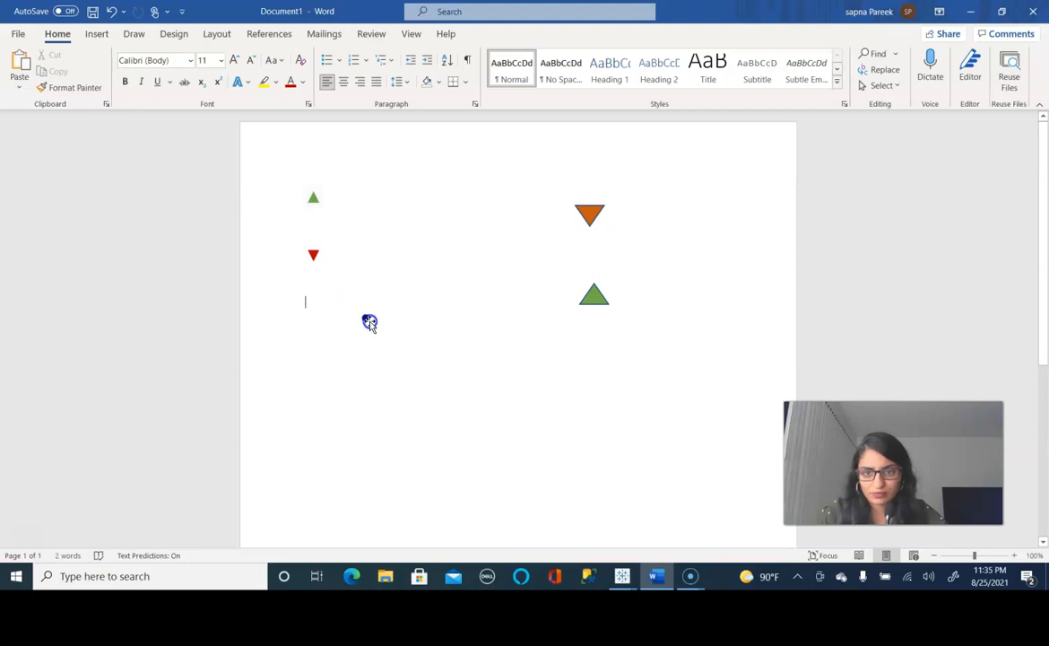
click(366, 316)
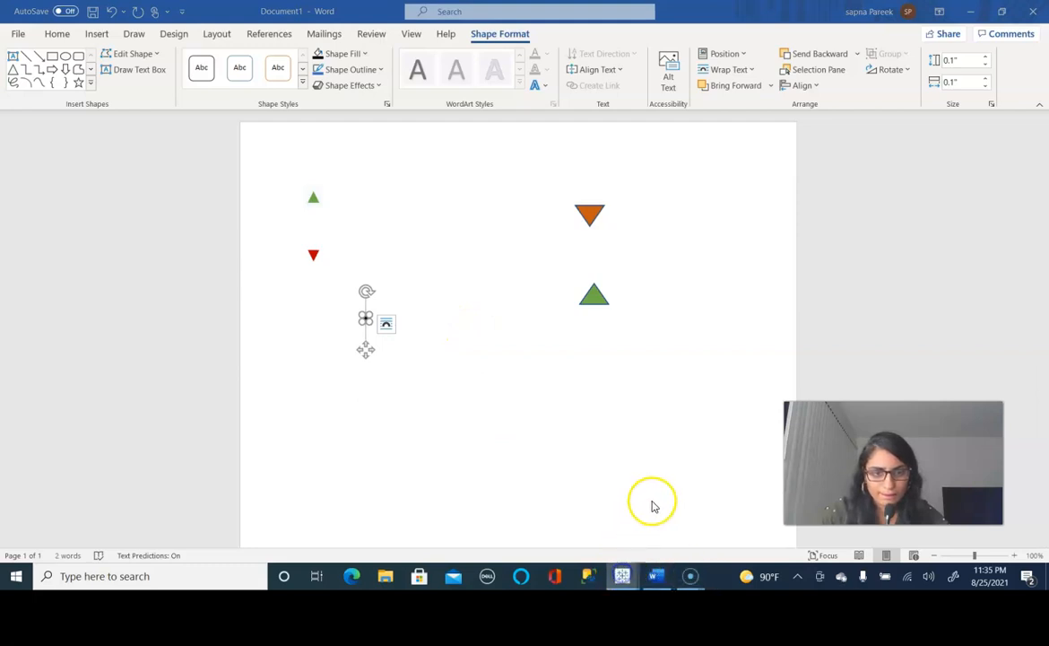
Step: Return to Tableau, minimize Word and put the cursor back in the ELSE line of the Arrow sales formula
click(623, 580)
click(626, 576)
click(624, 579)
click(971, 11)
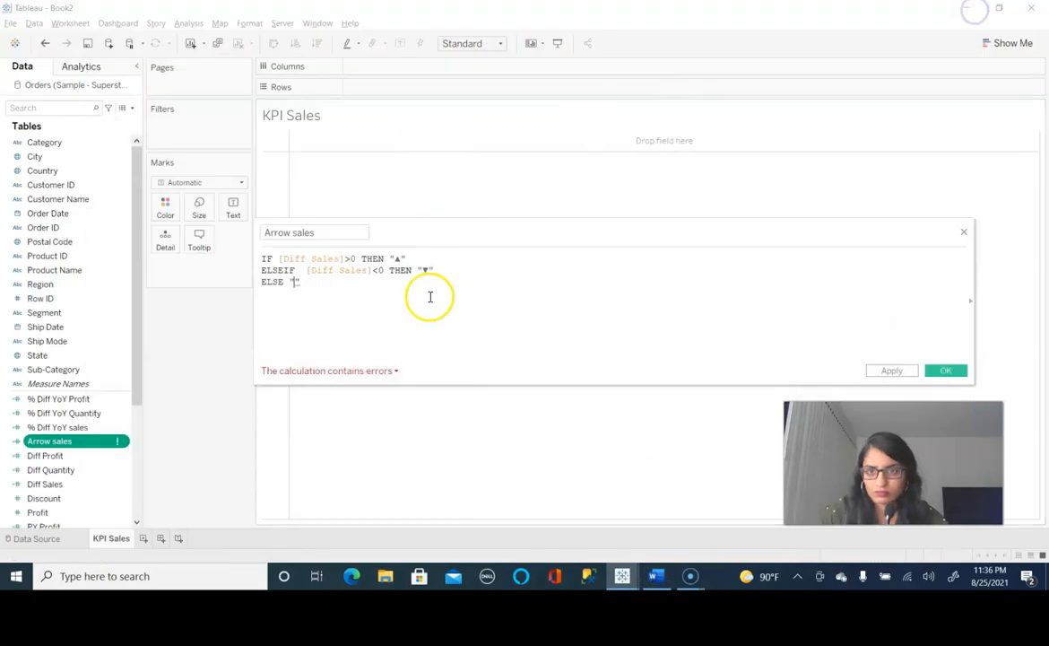
click(333, 283)
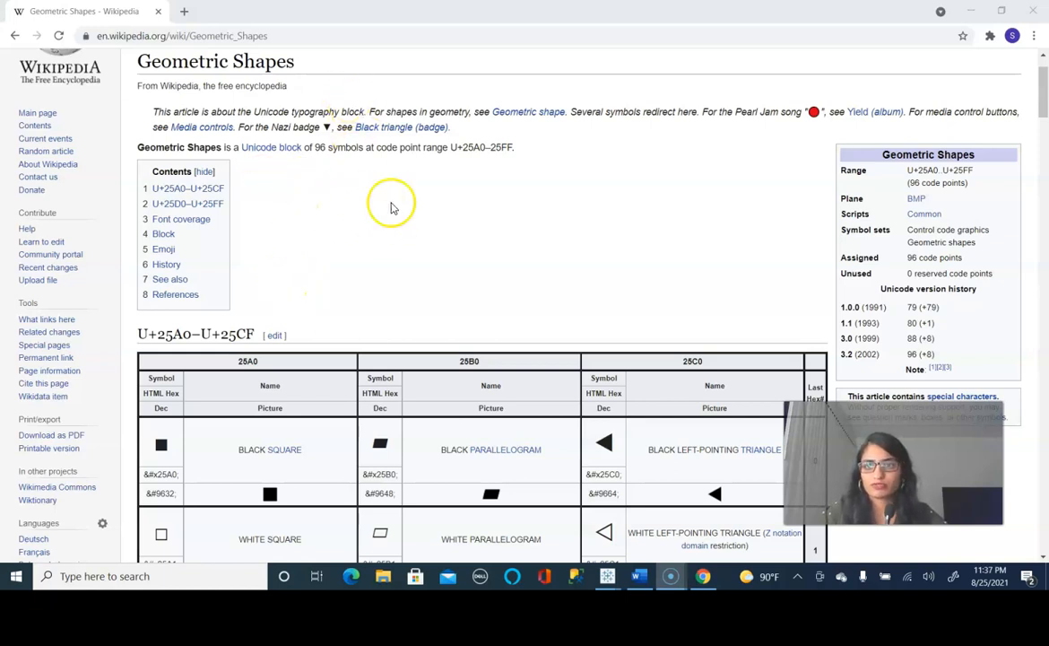
Step: In Wikipedia's Geometric Shapes article, find the BLACK CIRCLE entry in the U+25A0–U+25CF table and copy its ● symbol
scroll(449, 241, up, 1)
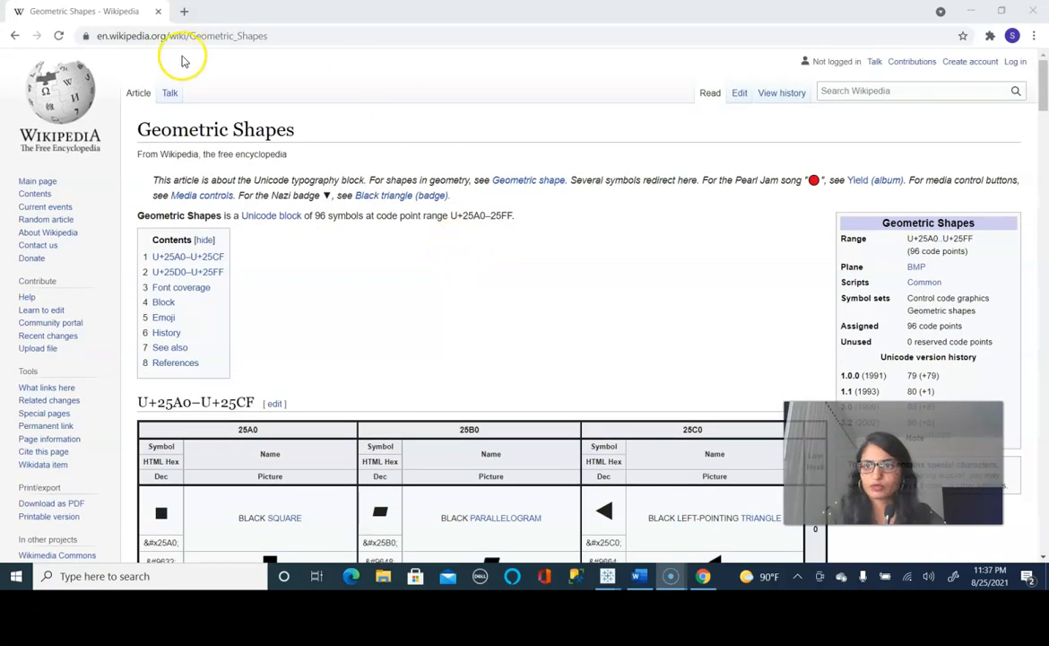
scroll(403, 337, down, 10)
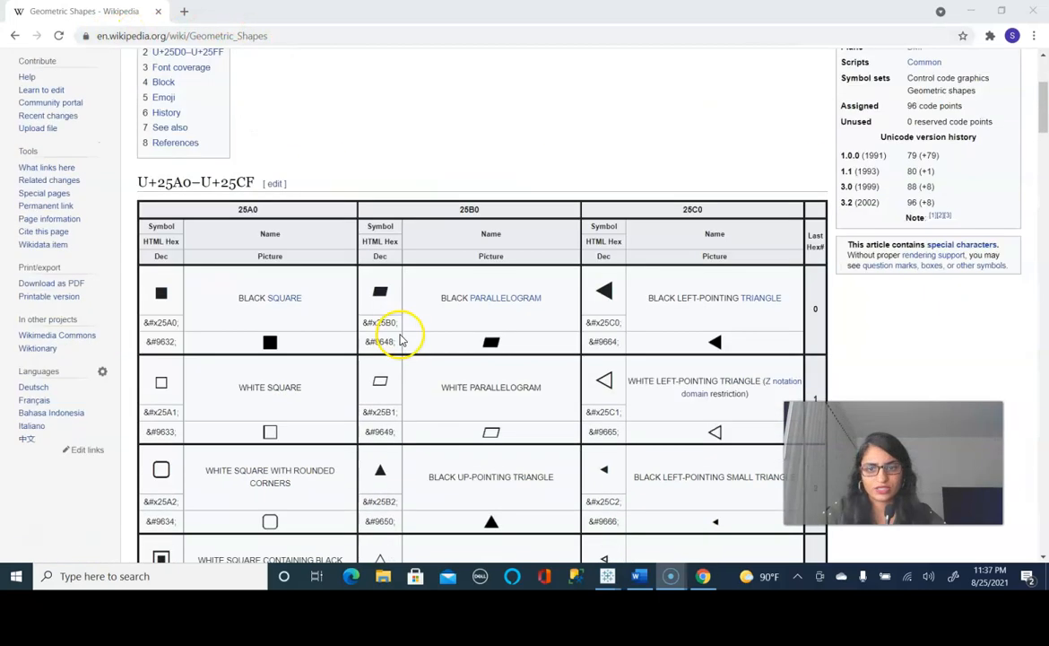
scroll(402, 332, down, 4)
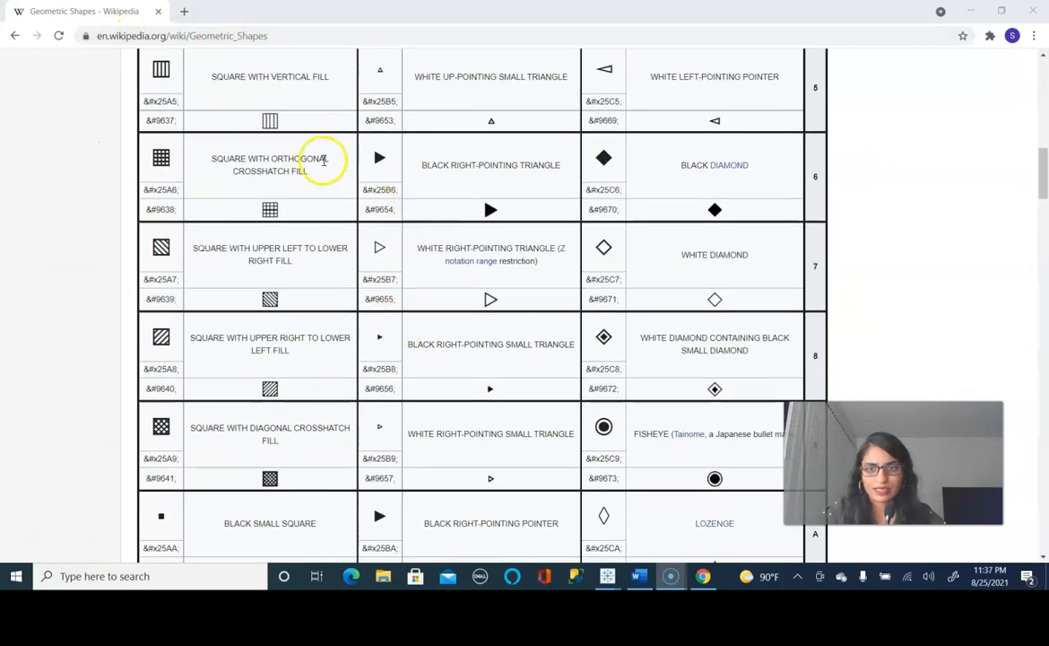
scroll(457, 274, up, 7)
scroll(457, 256, down, 8)
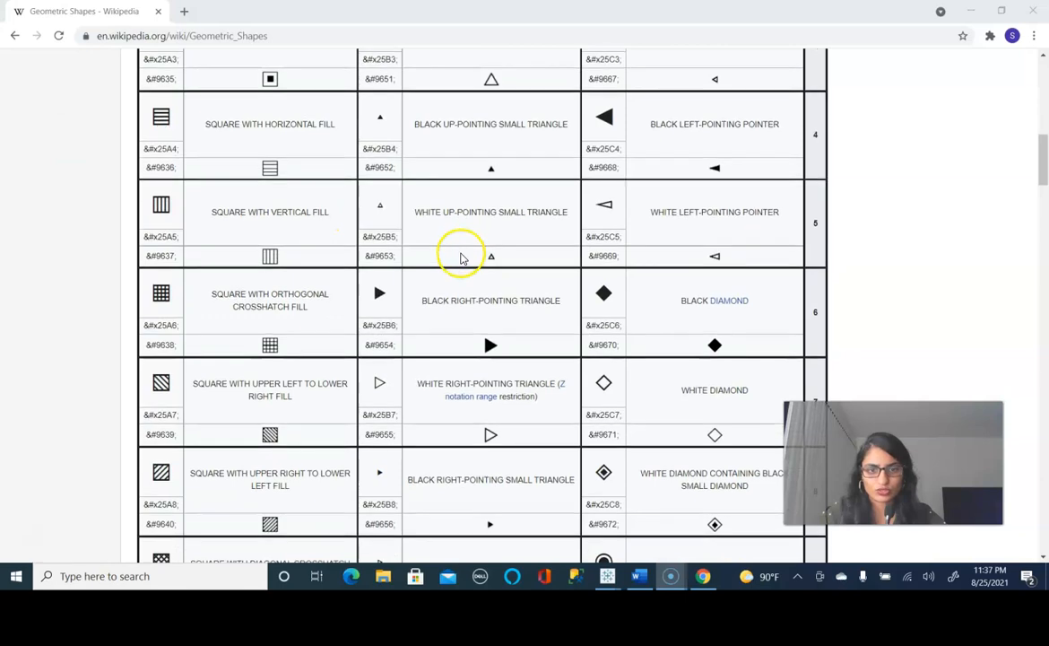
scroll(653, 234, up, 1)
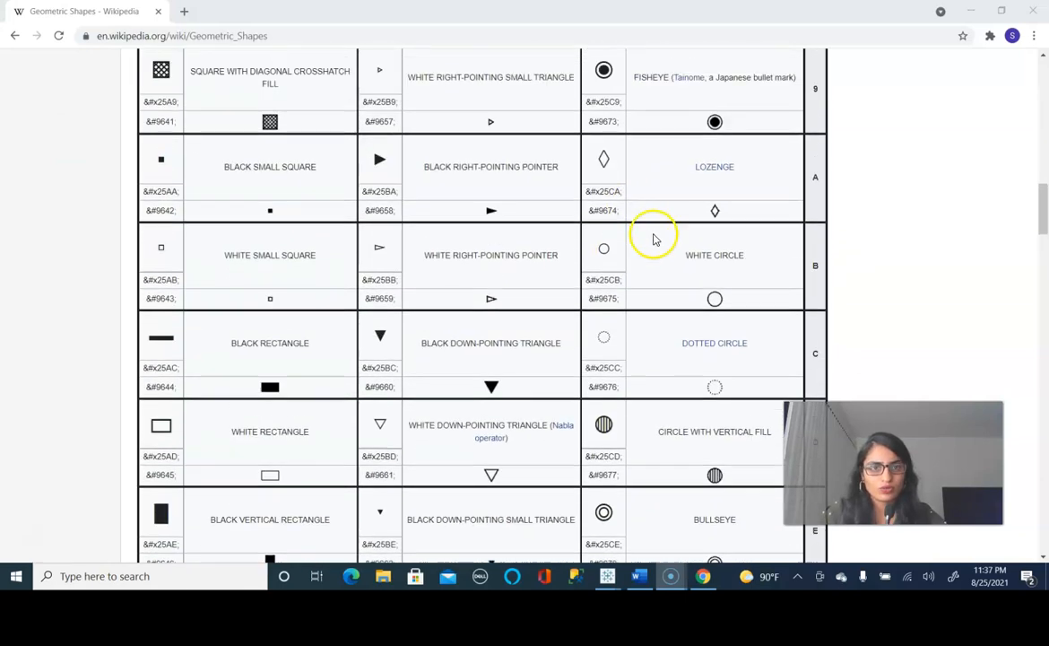
scroll(665, 250, down, 4)
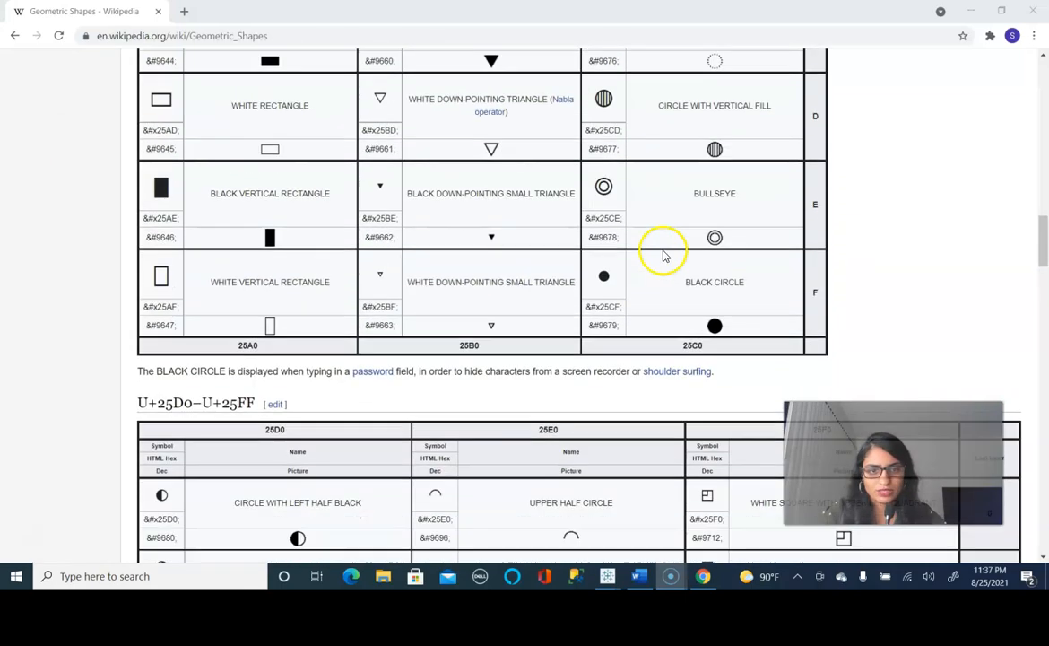
double_click(604, 276)
key(ctrl+c)
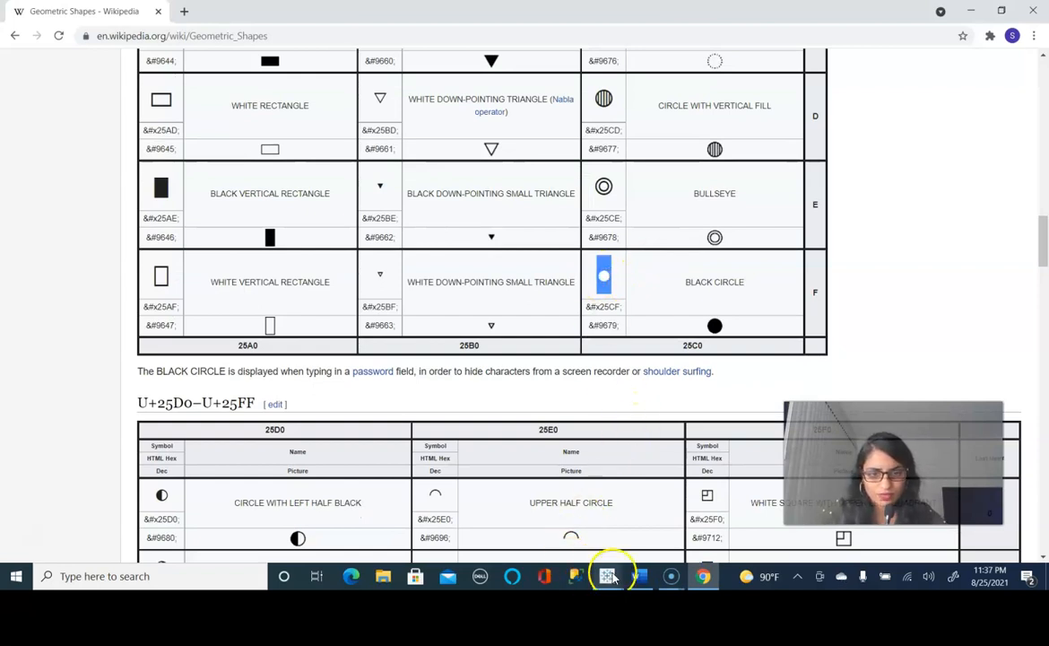
Step: Return to Tableau and paste the ● symbol between the quotes of the Arrow sales ELSE line
mouse_move(607, 575)
click(676, 522)
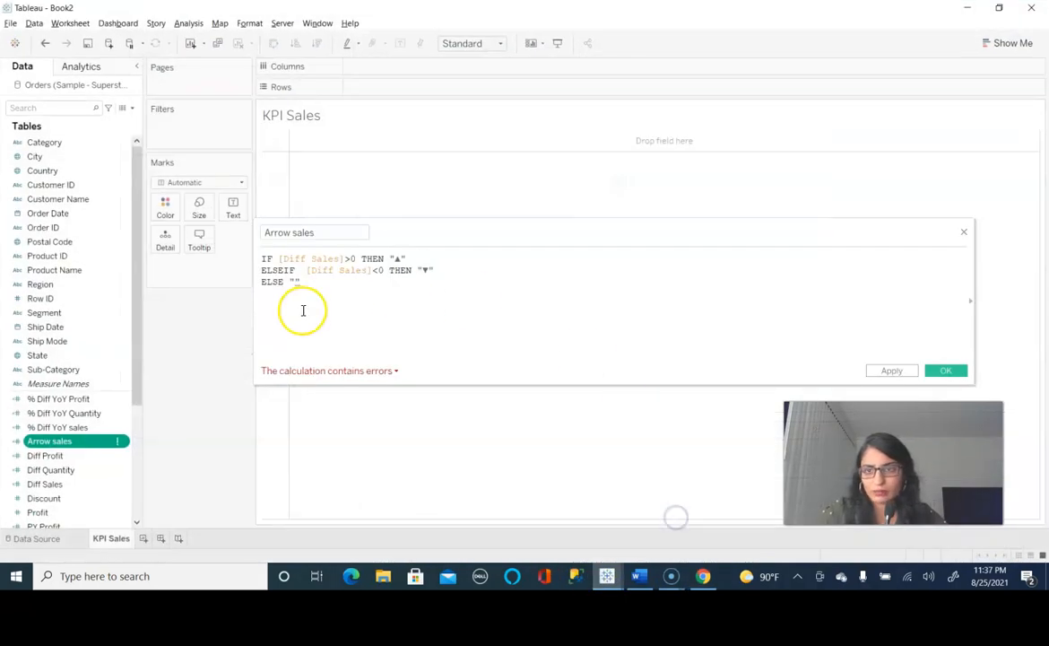
click(294, 282)
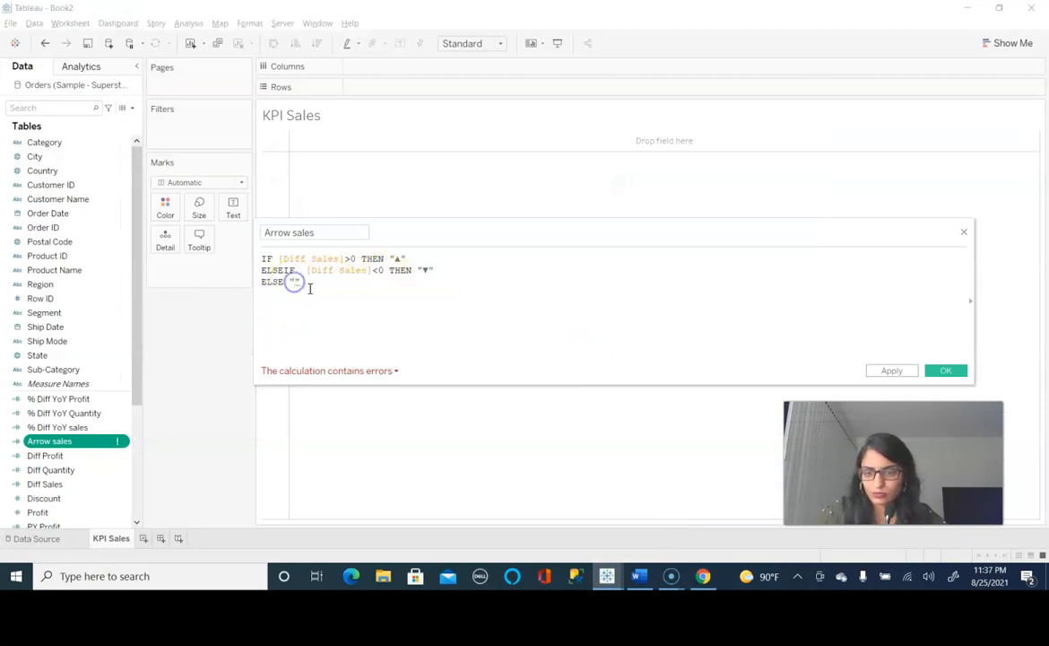
key(ctrl+v)
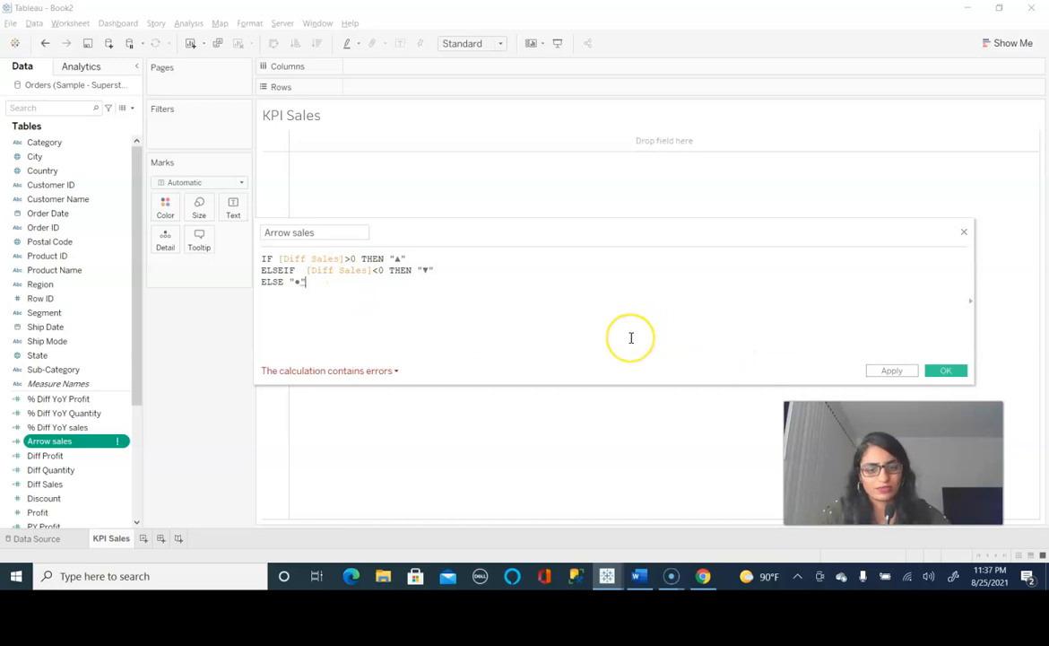
Step: Close the Arrow sales IF statement with END on a new line
key(Return)
text(en)
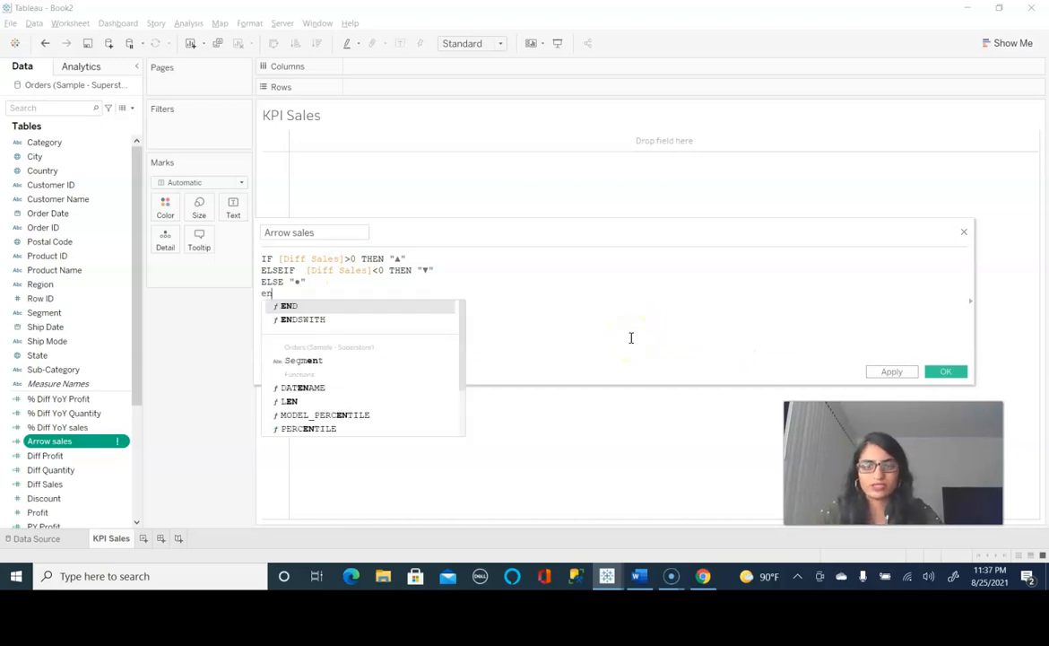
key(Return)
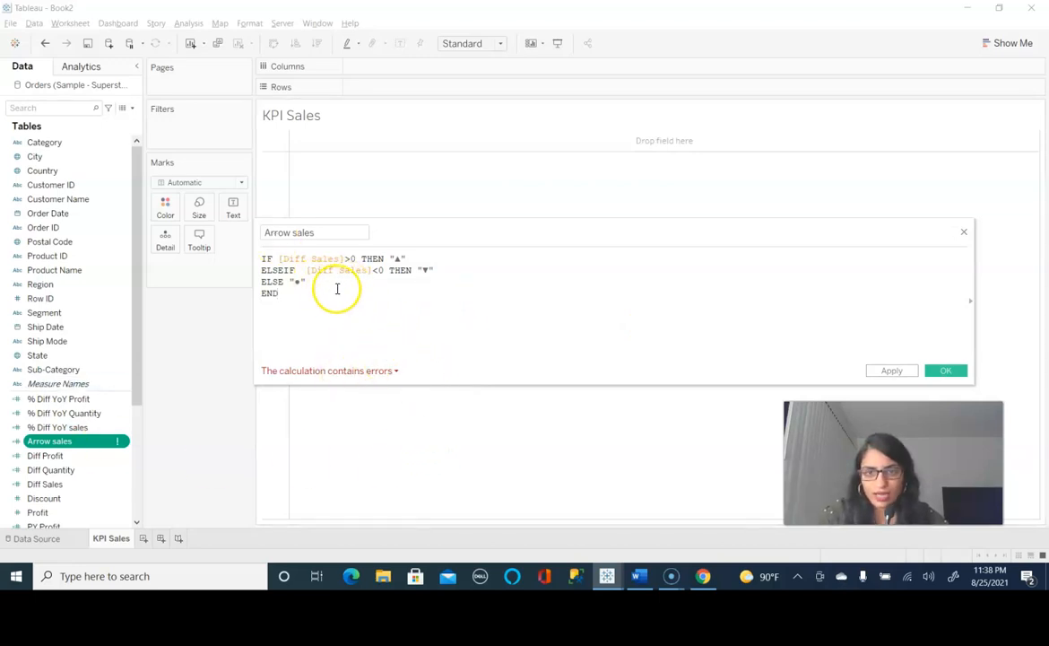
Step: Show the calculation's error details and select the entire Arrow sales formula text
click(356, 371)
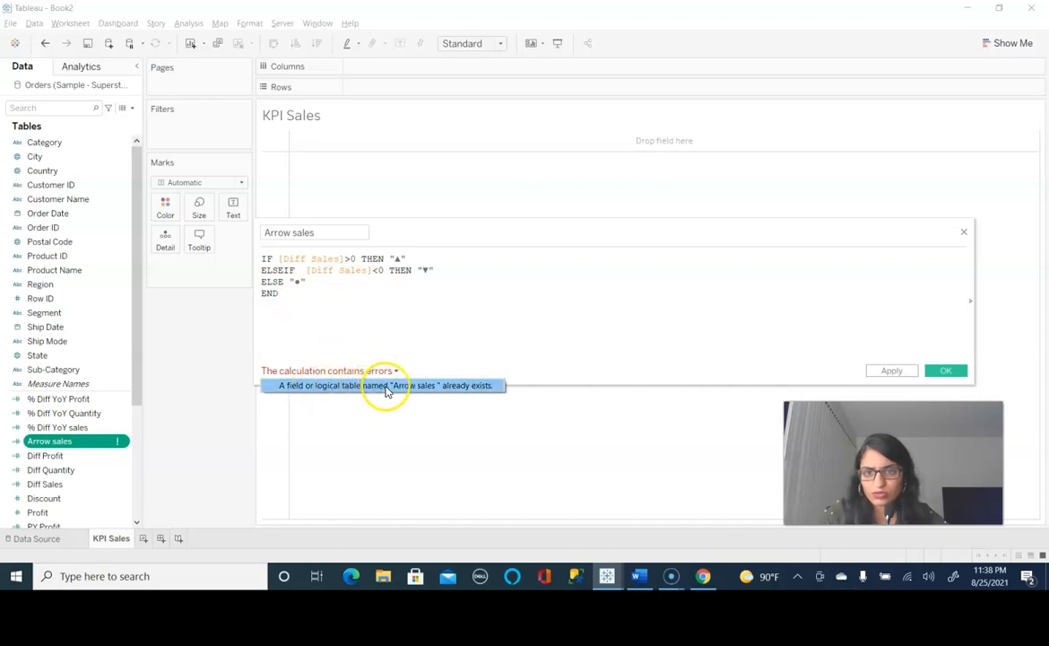
click(325, 233)
drag(294, 297, 271, 258)
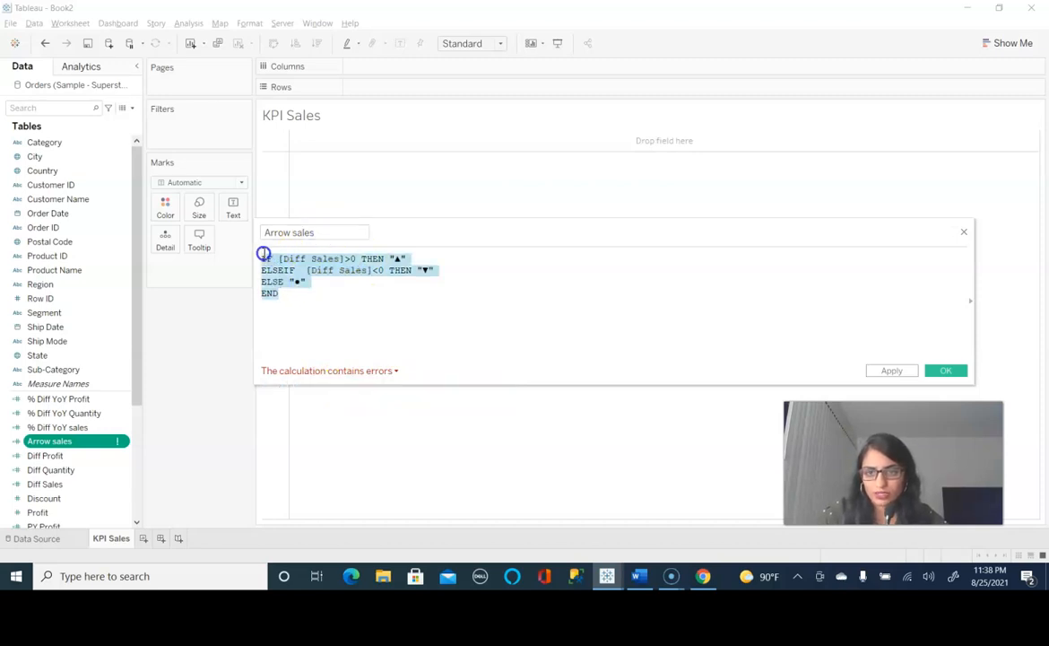
Step: Try to save the Arrow sales calculation, then dismiss the warning and close the calculation editor
click(941, 371)
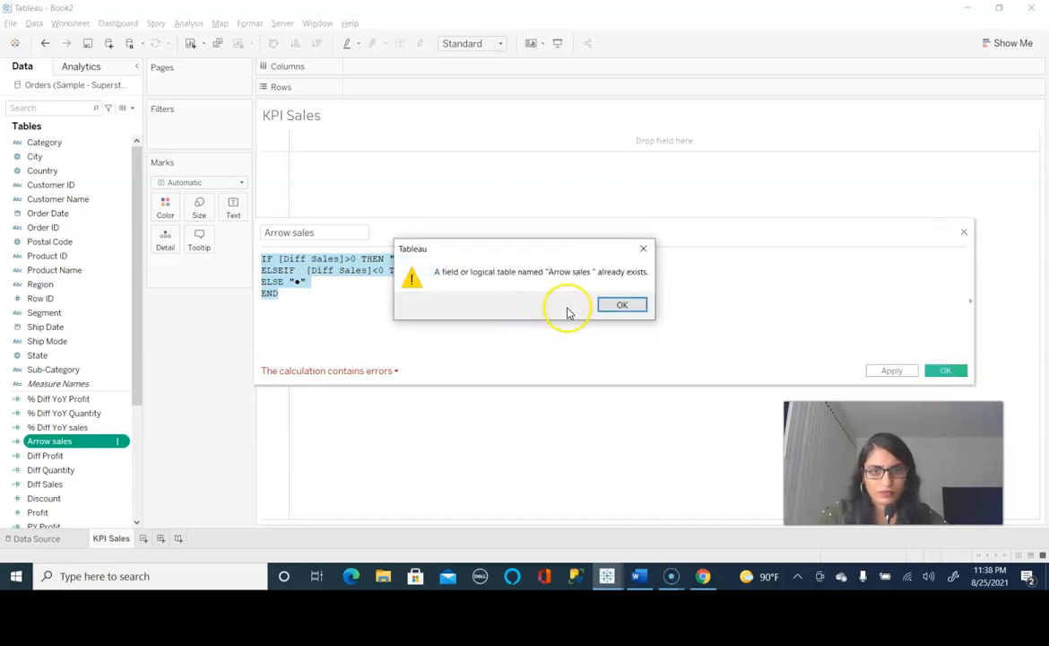
click(618, 306)
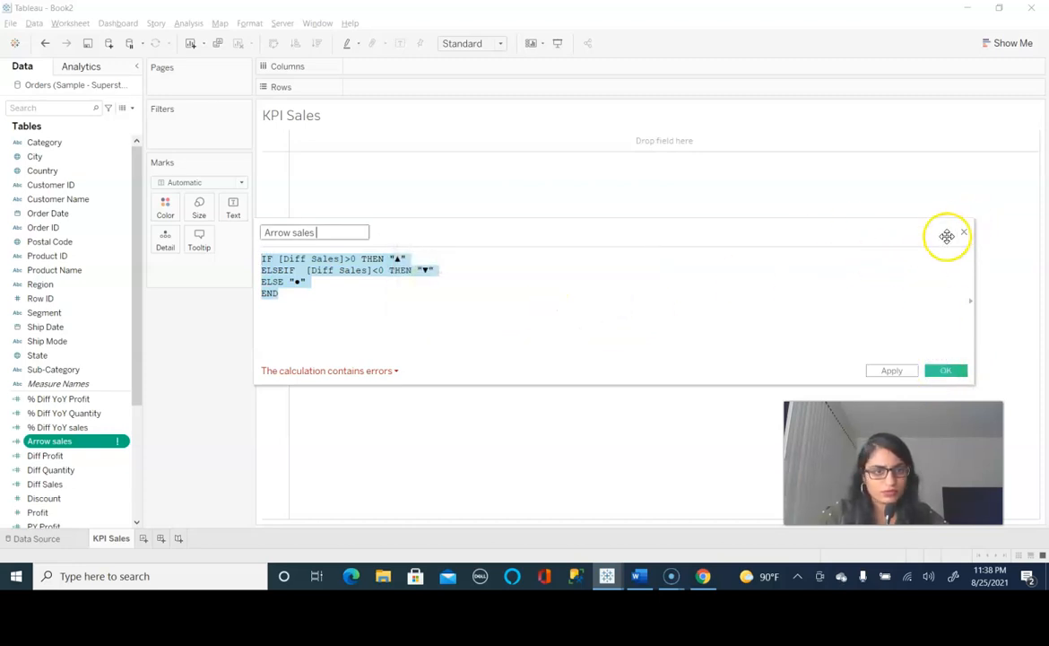
click(965, 232)
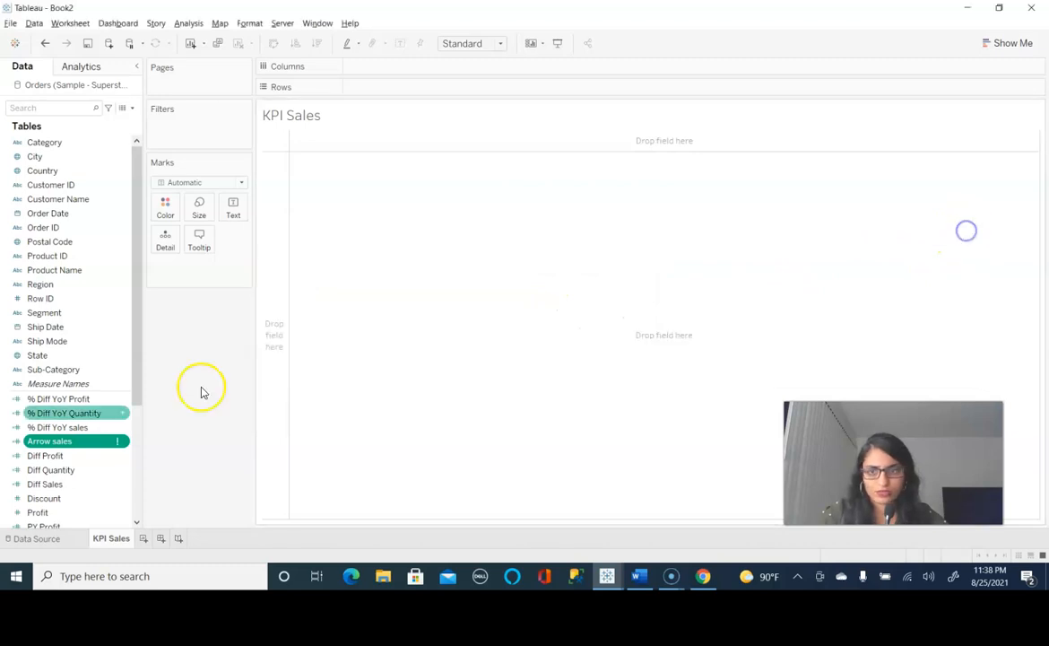
Step: Replace the Arrow sales formula with IF [Diff Sales]>0 THEN "▲" ELSEIF [Diff Sales]<0 THEN "▼" ELSE "●" END, and save the calculation
right_click(73, 441)
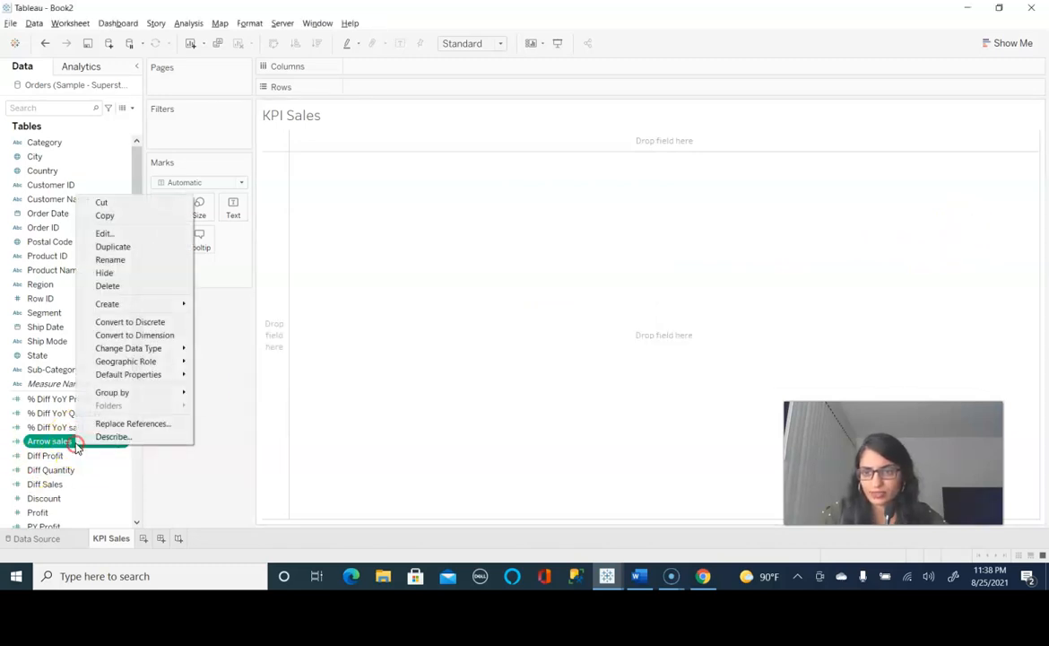
click(151, 235)
drag(300, 271, 250, 259)
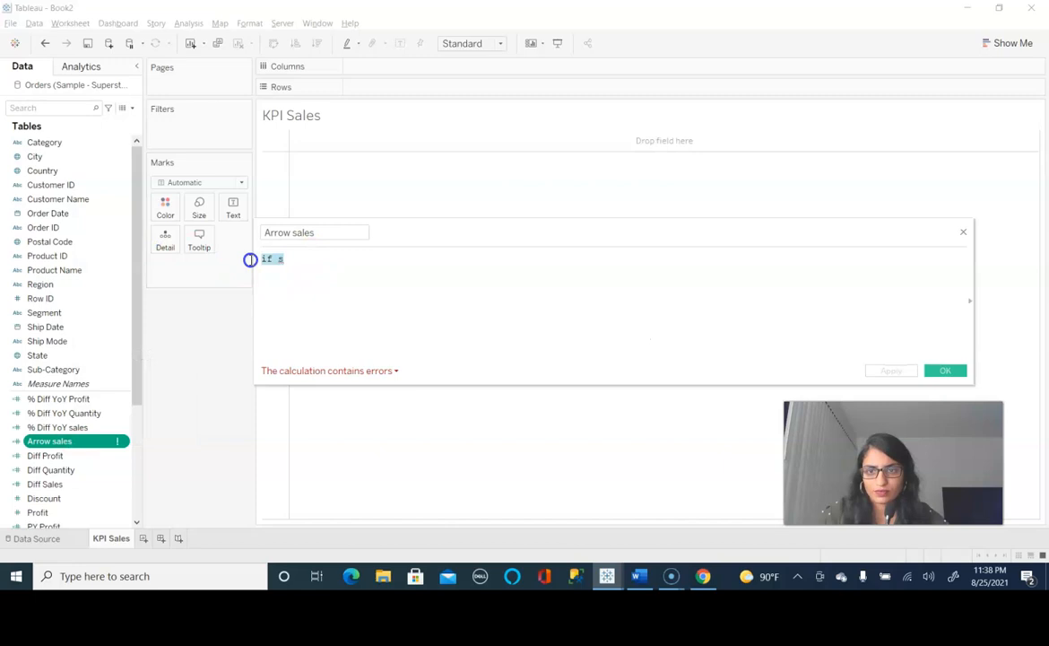
text(IF [Diff Sales]>0 THEN "▲" ELSEIF  [Diff Sales]<0 THEN "▼" ELSE "●" END)
click(605, 325)
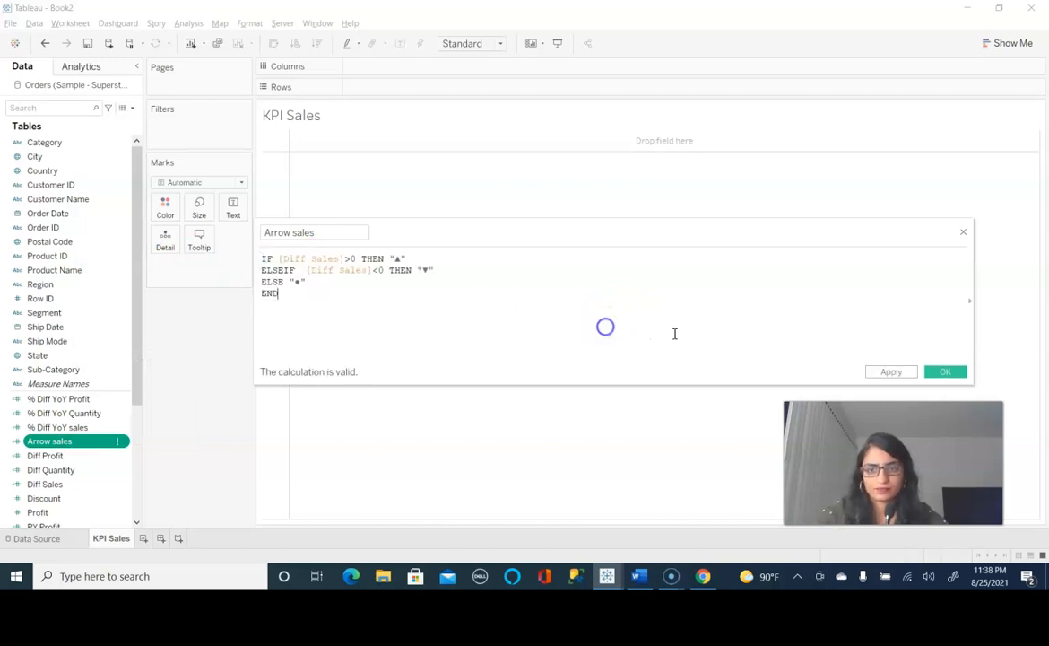
click(946, 372)
Step: Duplicate the Arrow sales calculated field, and duplicate the resulting copy once more
click(19, 459)
click(70, 441)
right_click(71, 441)
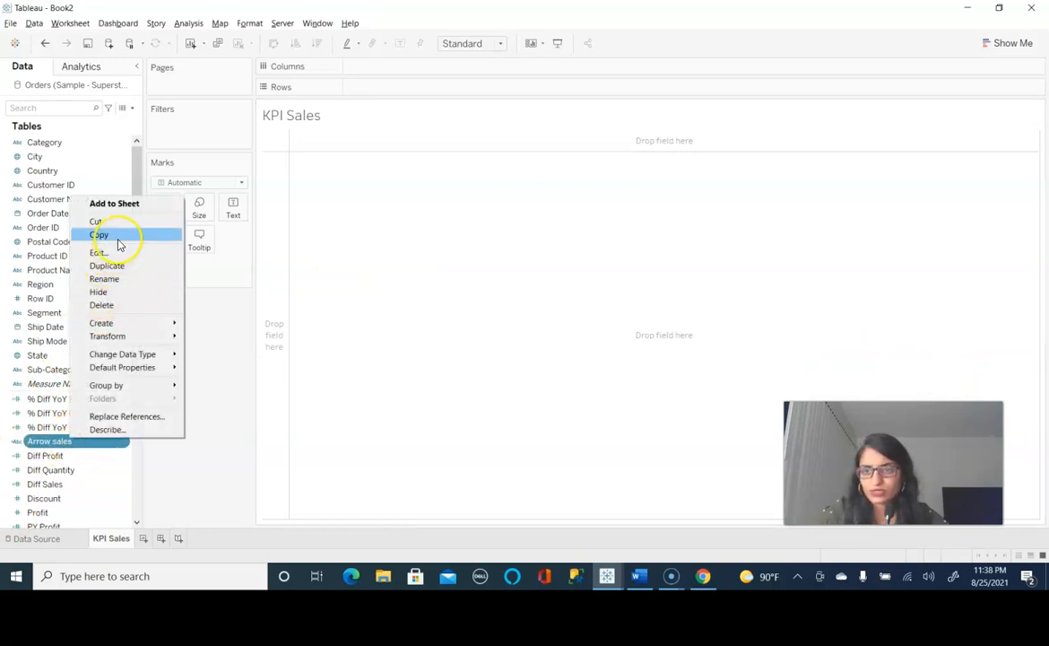
click(126, 267)
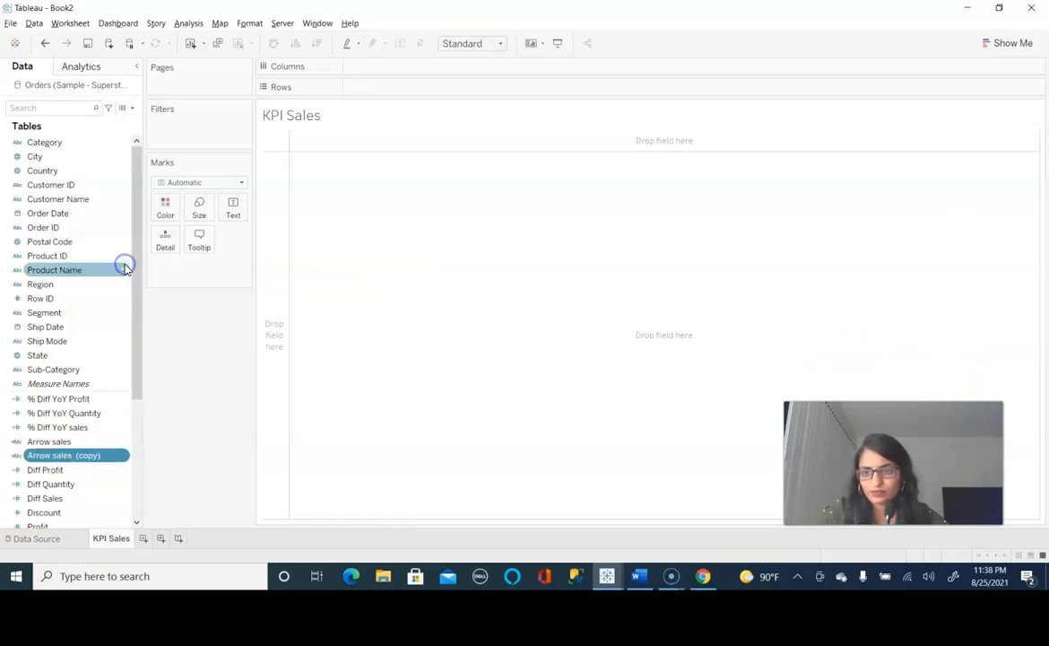
click(70, 457)
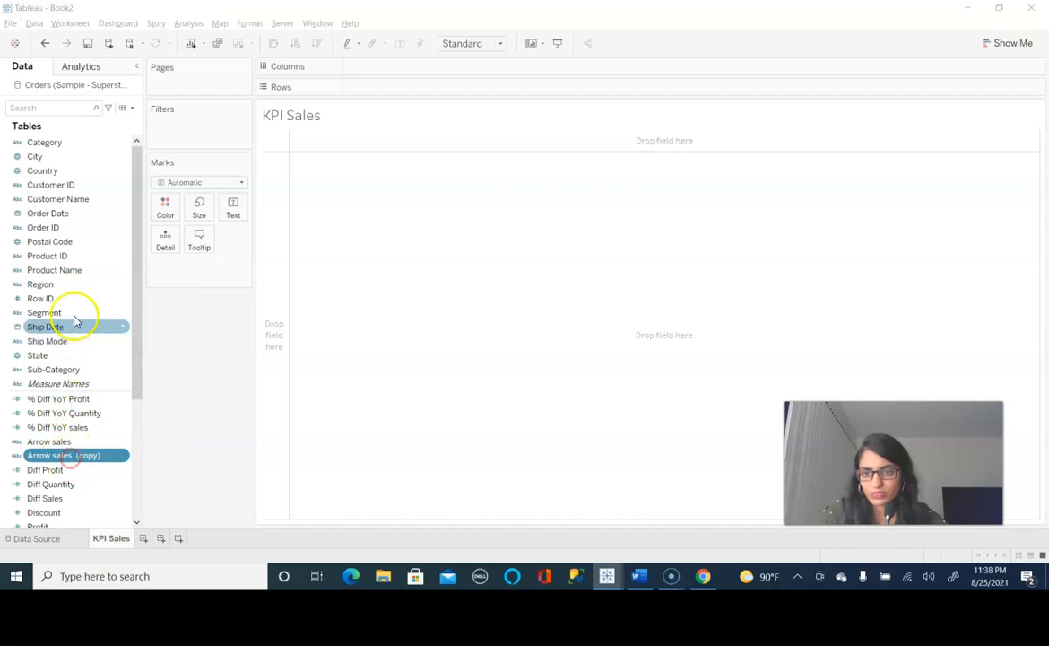
right_click(79, 455)
click(110, 284)
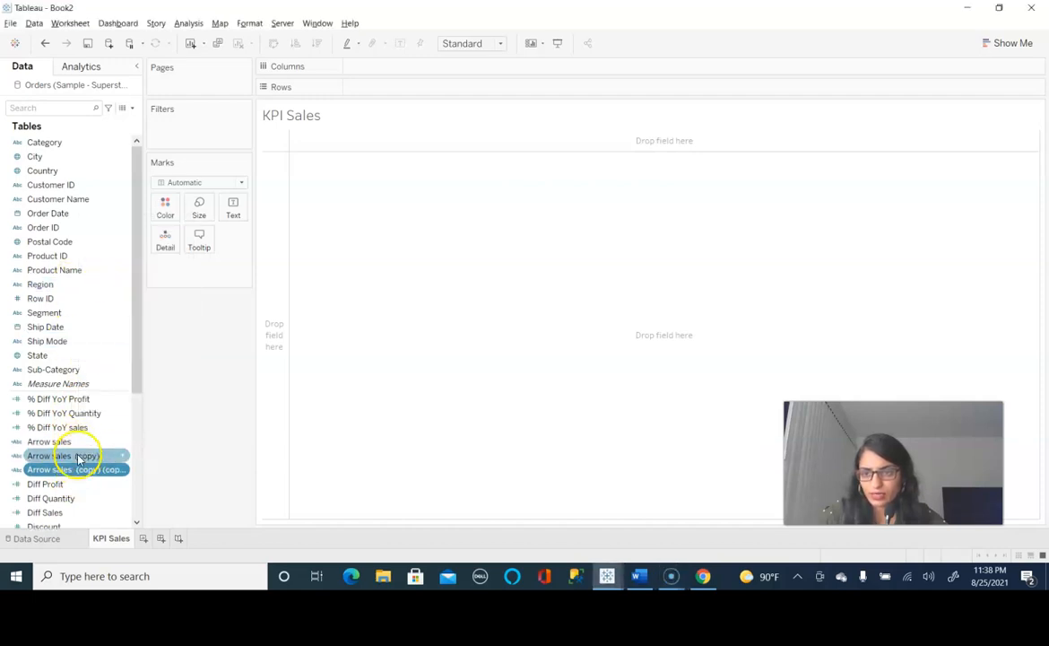
Step: Open the first copy of Arrow sales for editing and rename it Arrow Quantity
right_click(79, 457)
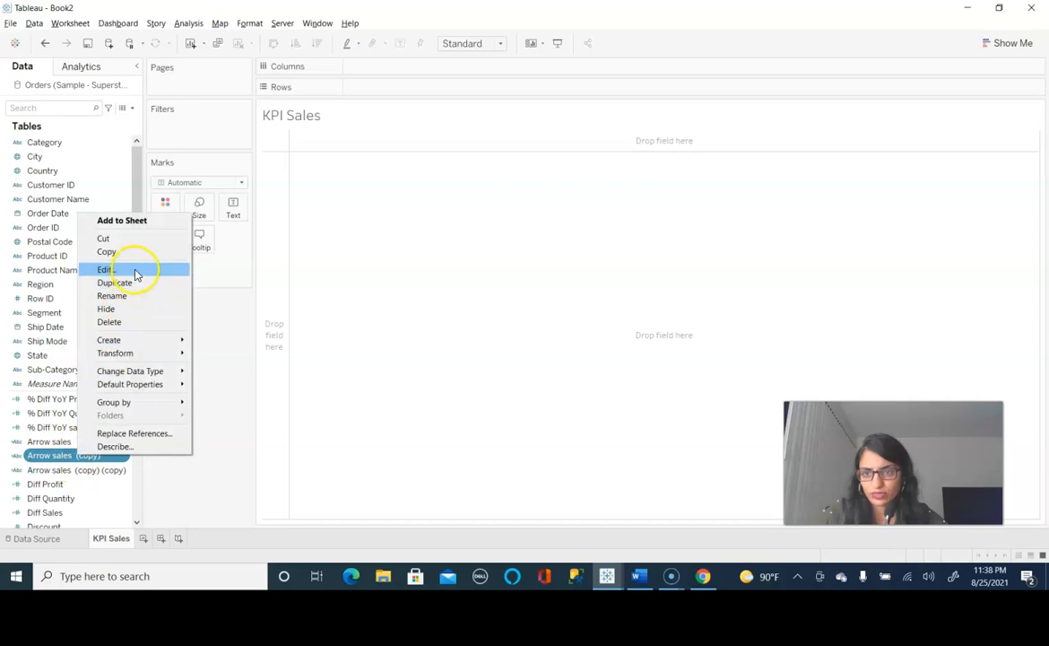
click(106, 269)
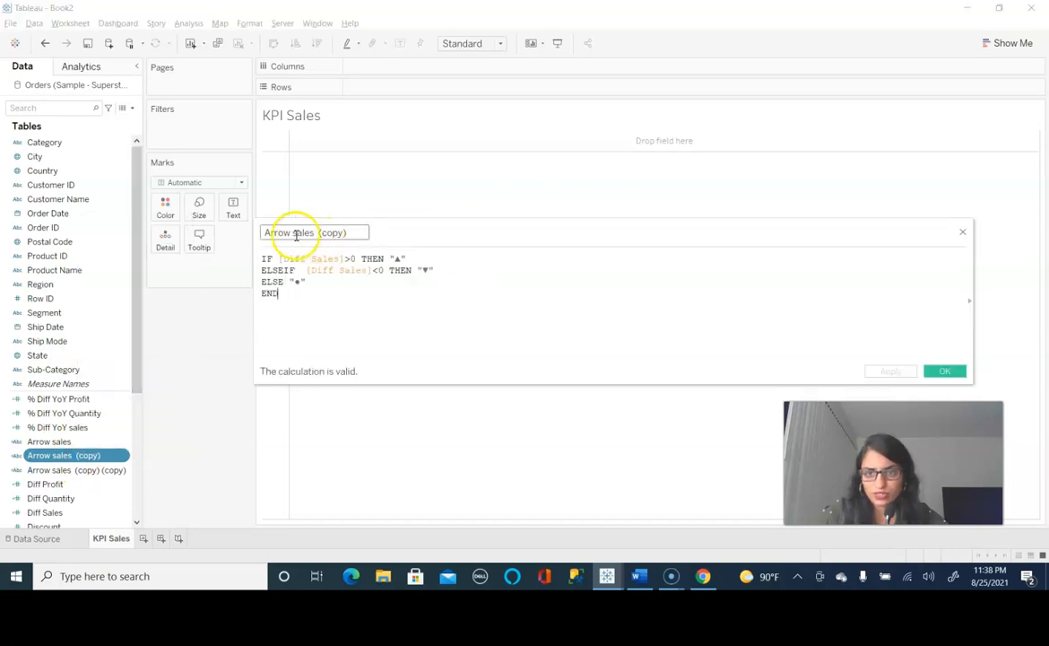
text(Quantity)
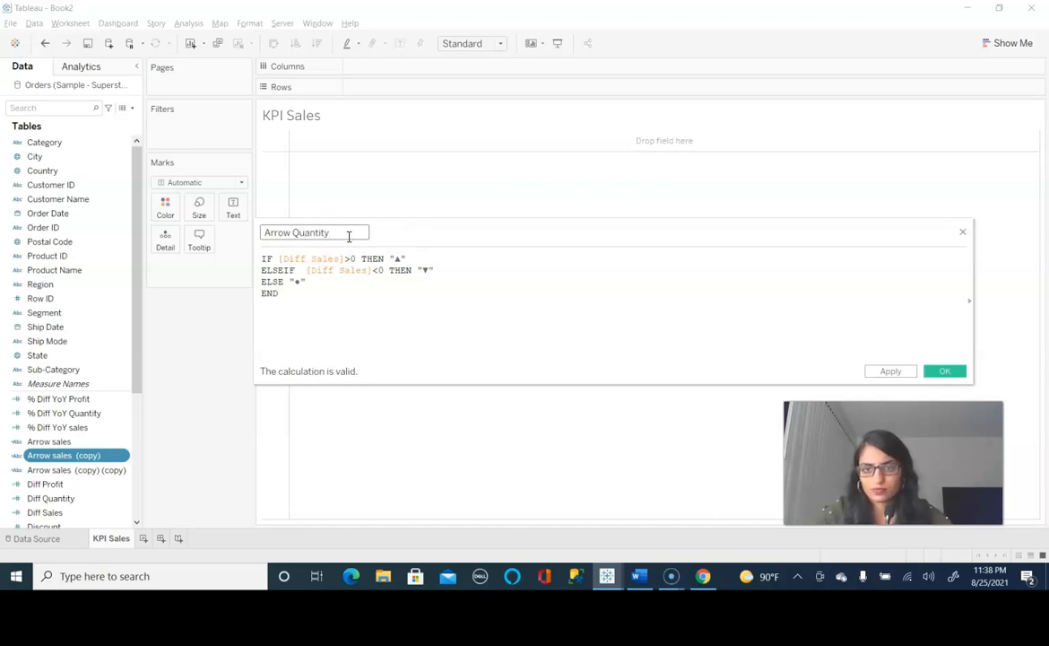
Step: Replace [Diff Sales] with [Diff Quantity] in the IF and ELSEIF conditions of the Arrow Quantity formula
double_click(321, 259)
text(d)
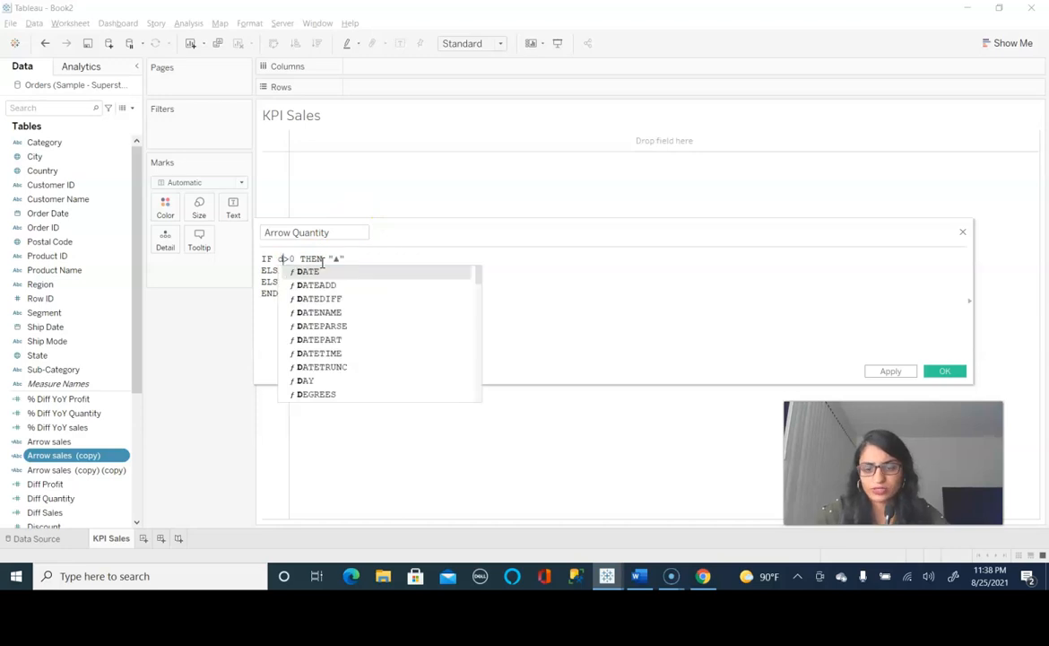
text(i)
key(Down)
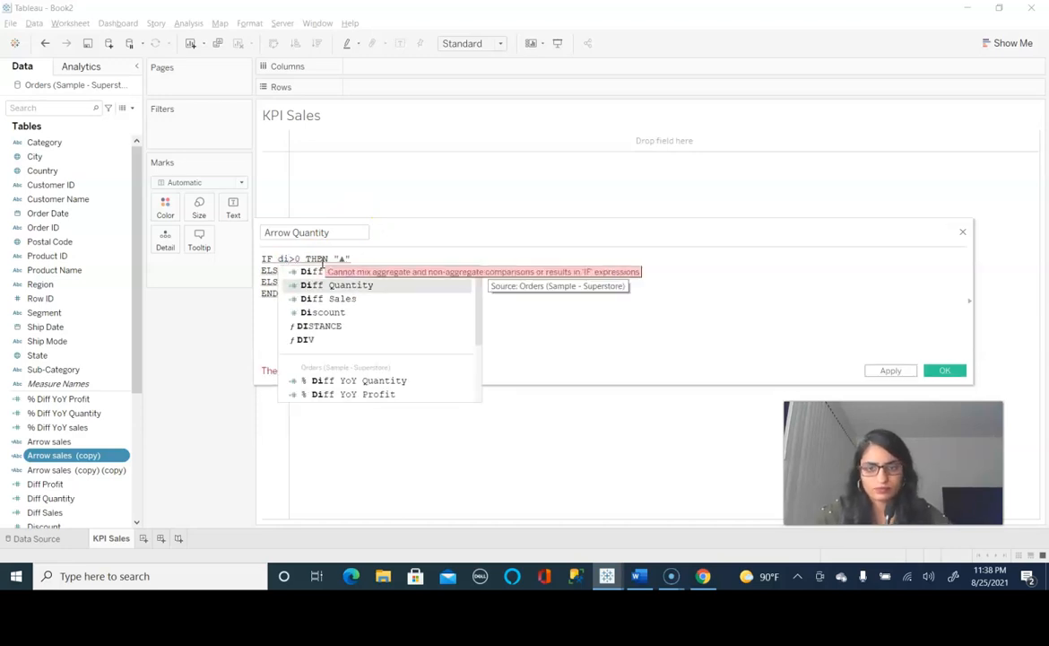
key(Return)
double_click(328, 270)
text(di)
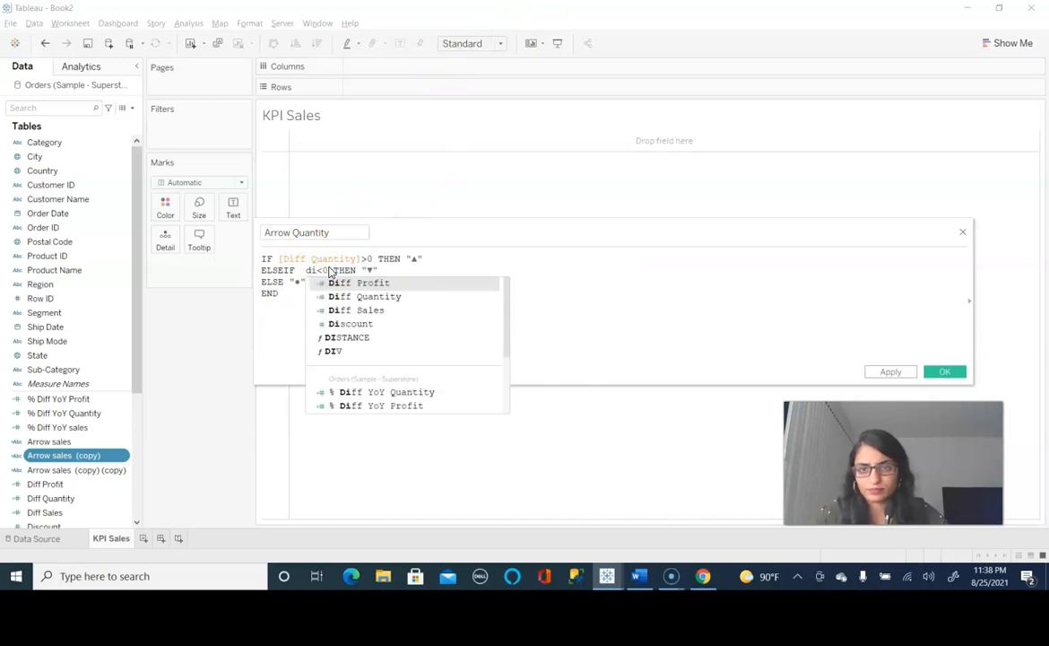
Step: Complete the ELSEIF condition of Arrow Quantity with [Diff Quantity] and save the calculated field
key(Down)
key(Return)
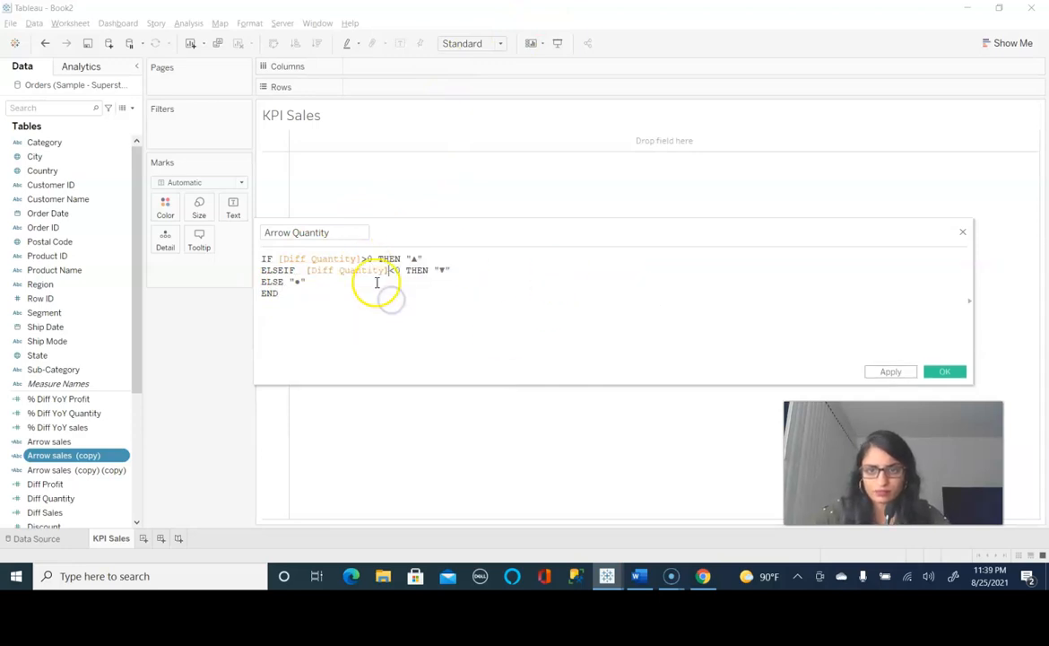
click(950, 371)
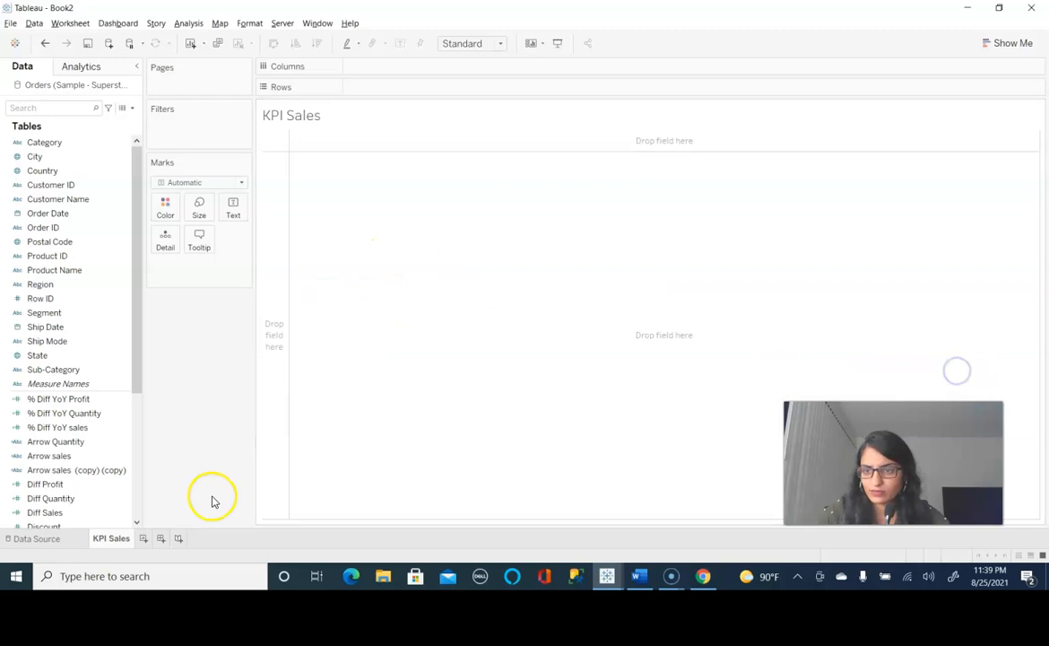
Step: Open the calculated field Arrow sales (copy)(copy) for editing and rename it Arrow Profit
click(80, 470)
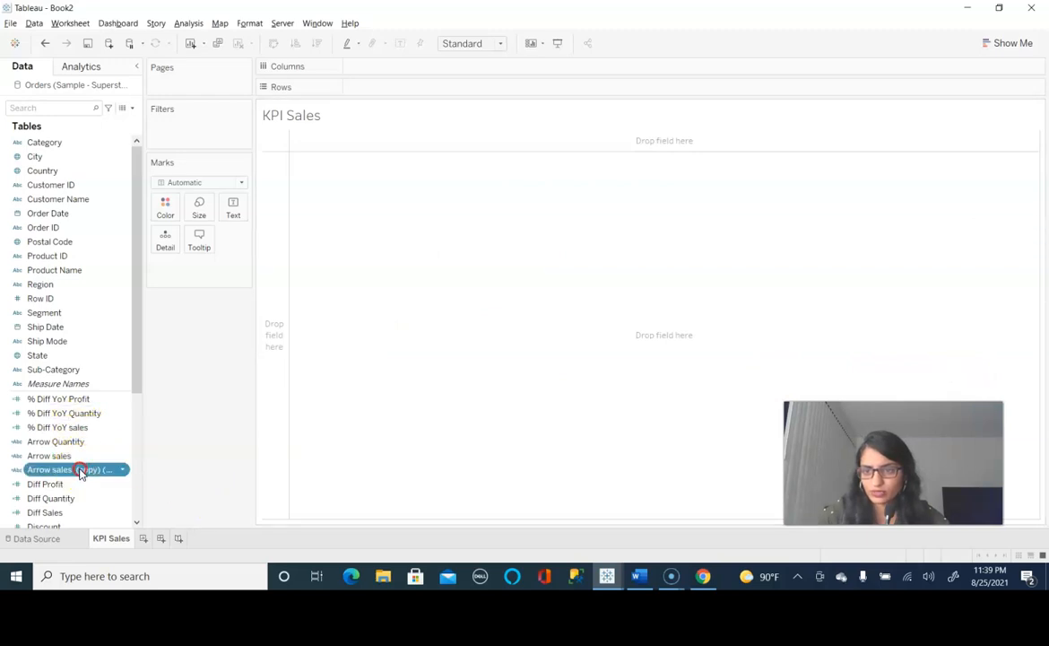
right_click(80, 470)
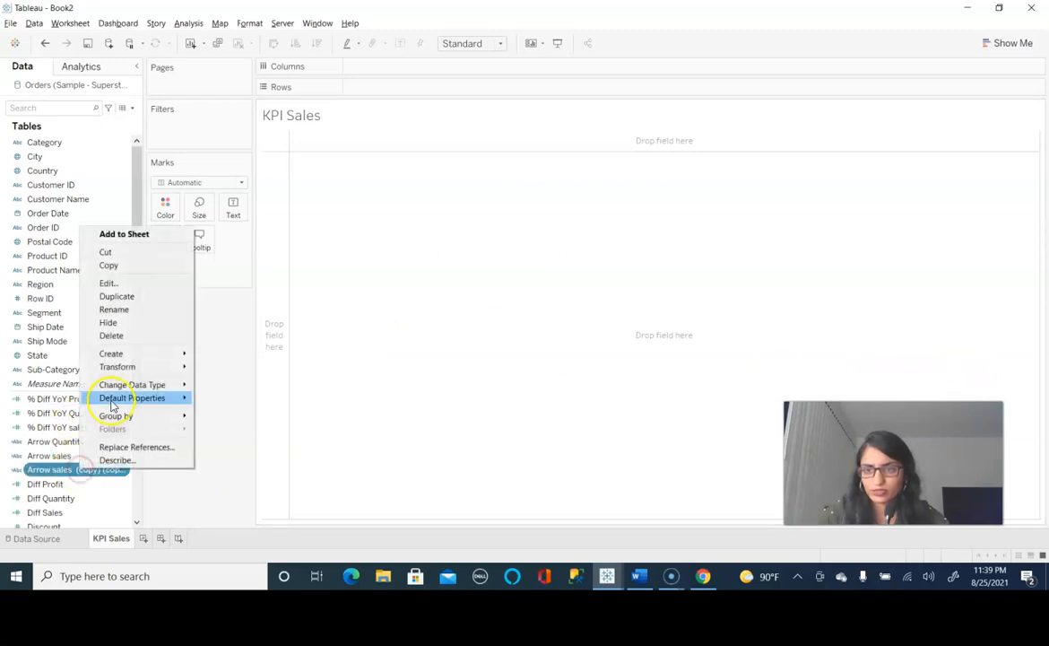
click(148, 285)
drag(271, 234, 456, 234)
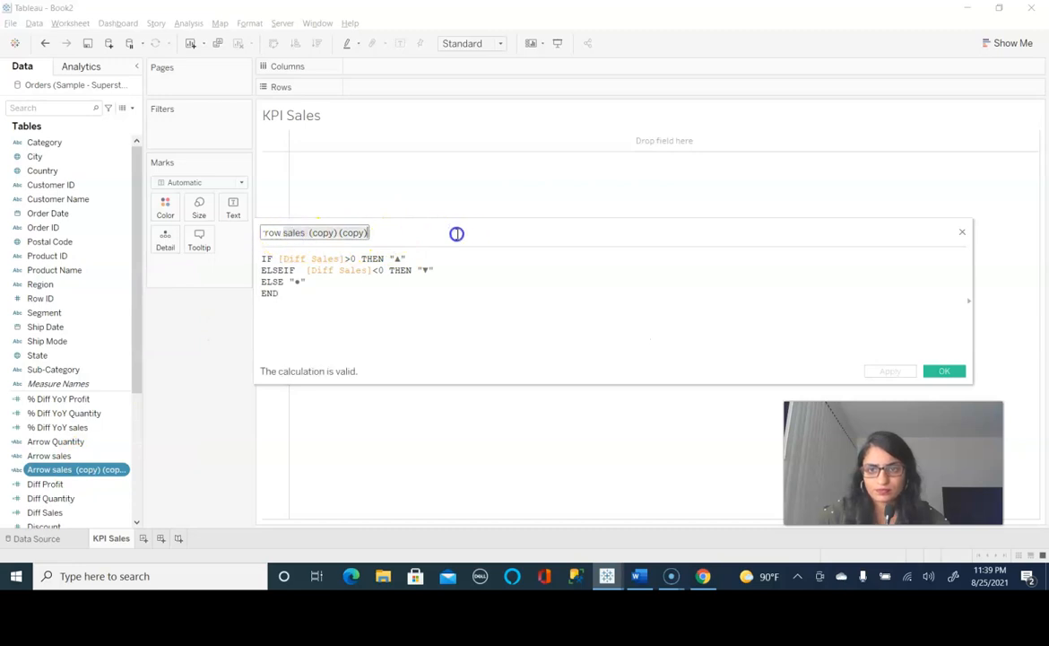
text(Arrow Profi)
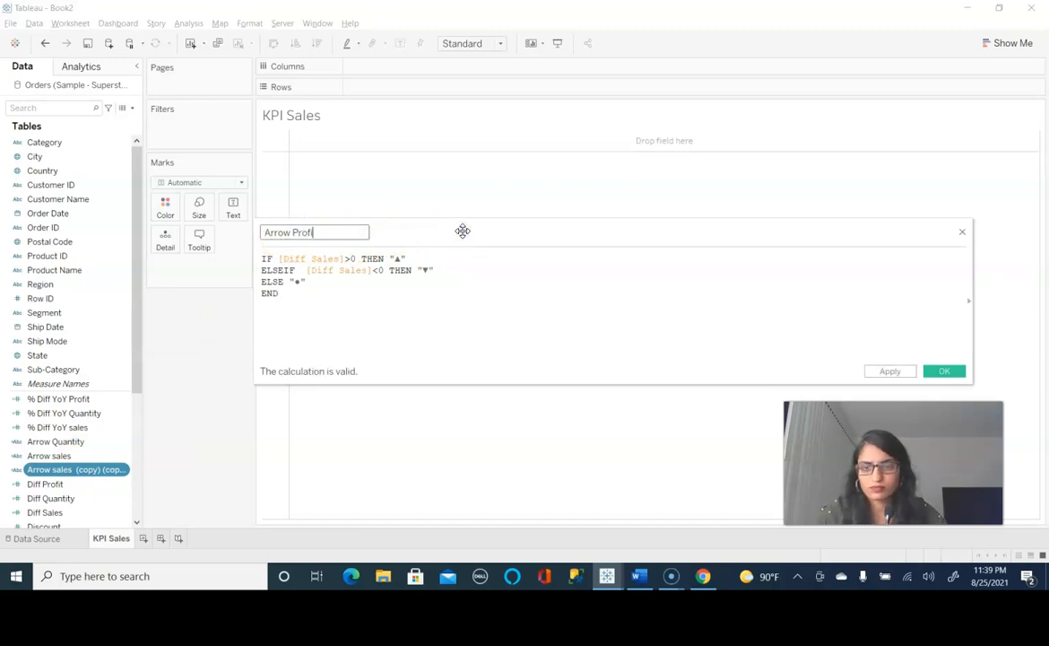
Step: Replace both [Diff Sales] references in the Arrow Profit formula with [Diff Profit] and save the calculation
click(313, 259)
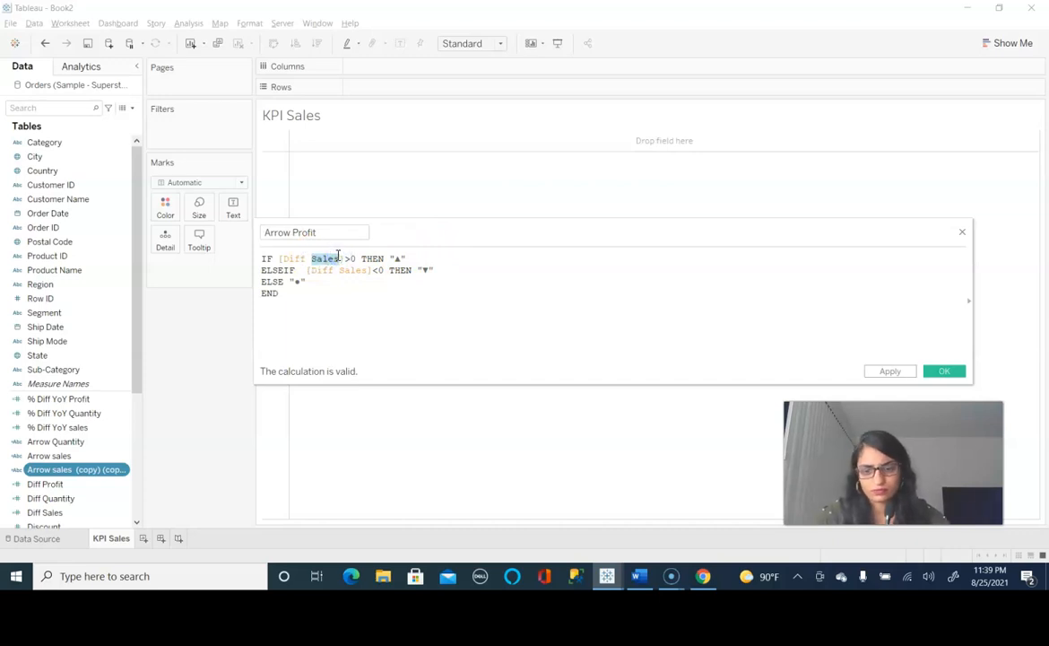
key(ctrl+a)
click(356, 307)
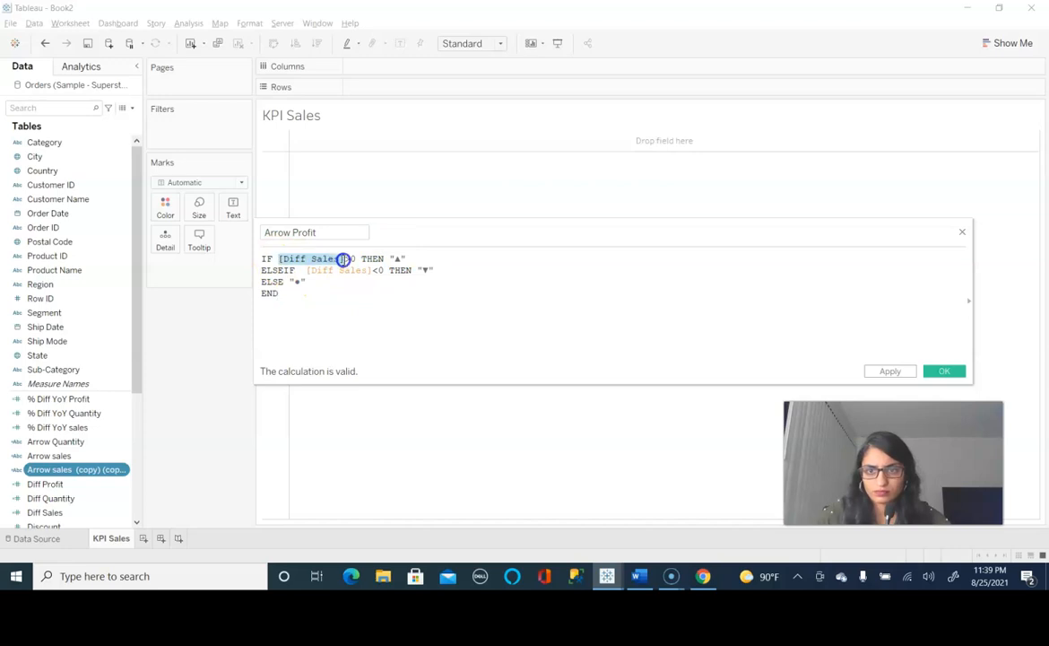
text(di)
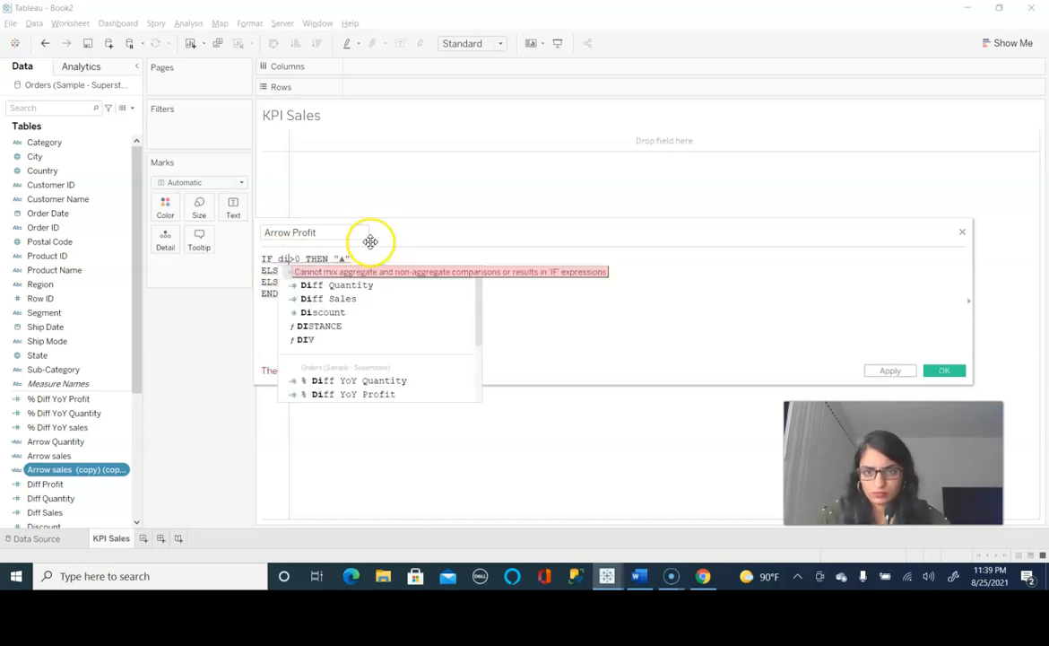
double_click(353, 272)
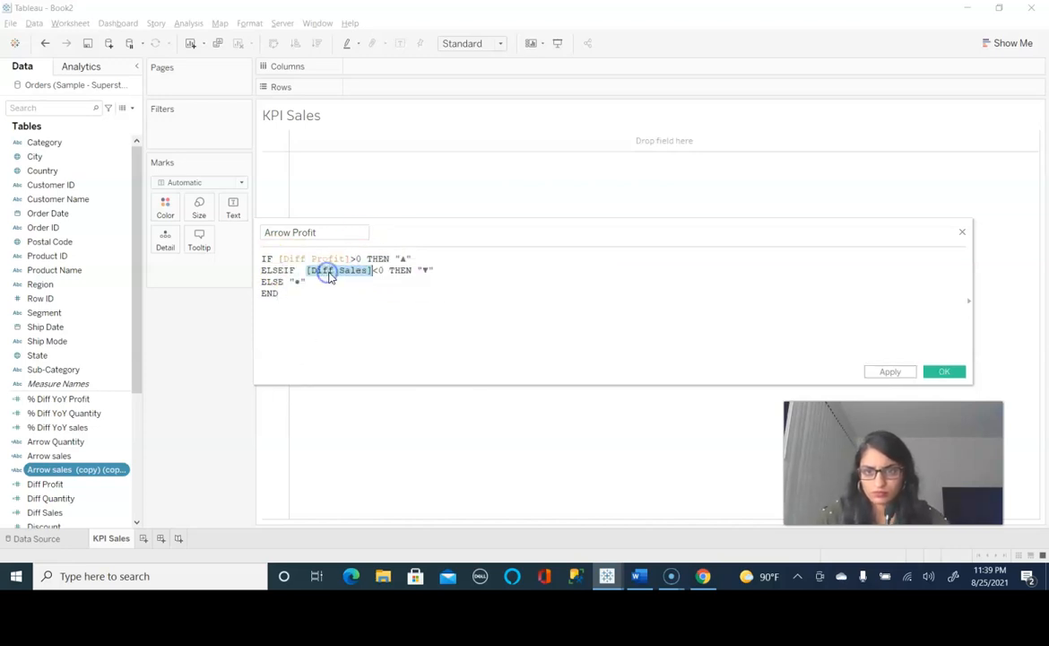
text(di)
click(362, 283)
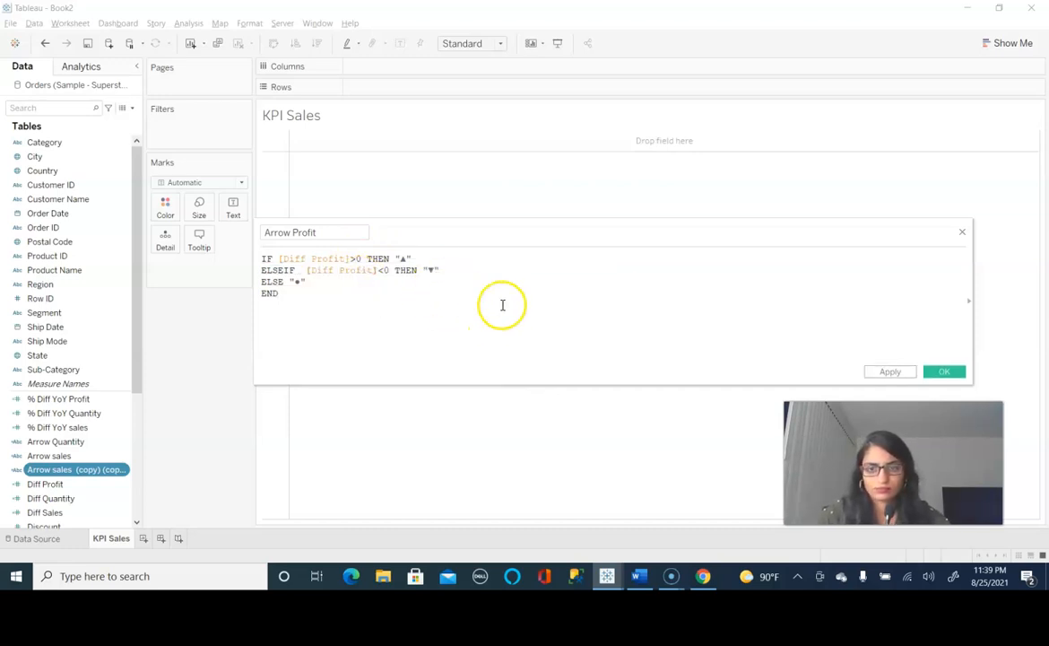
click(942, 373)
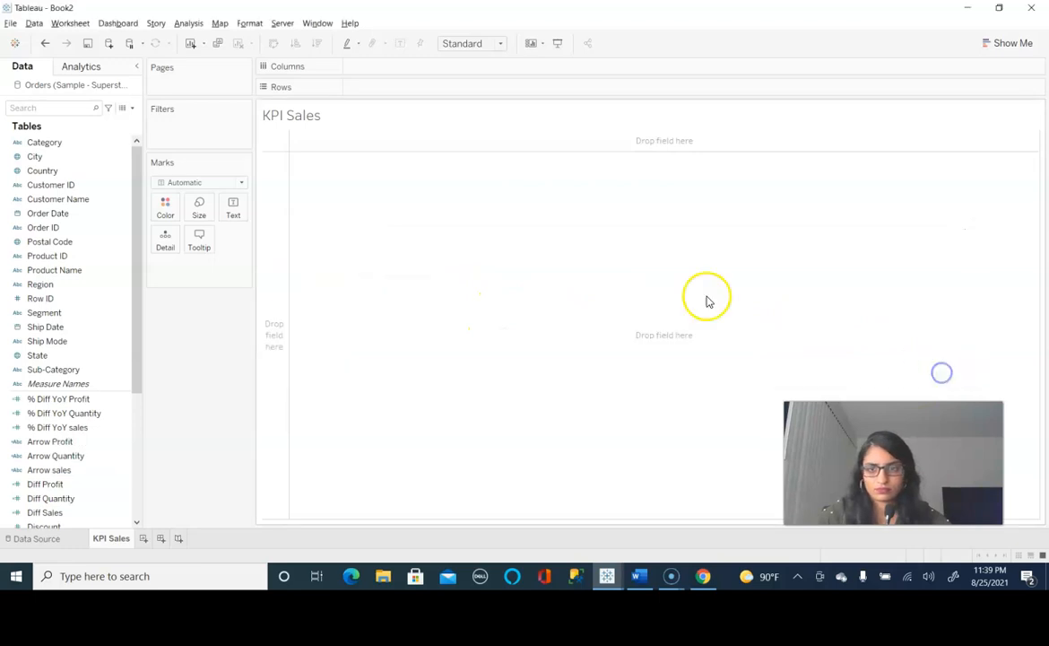
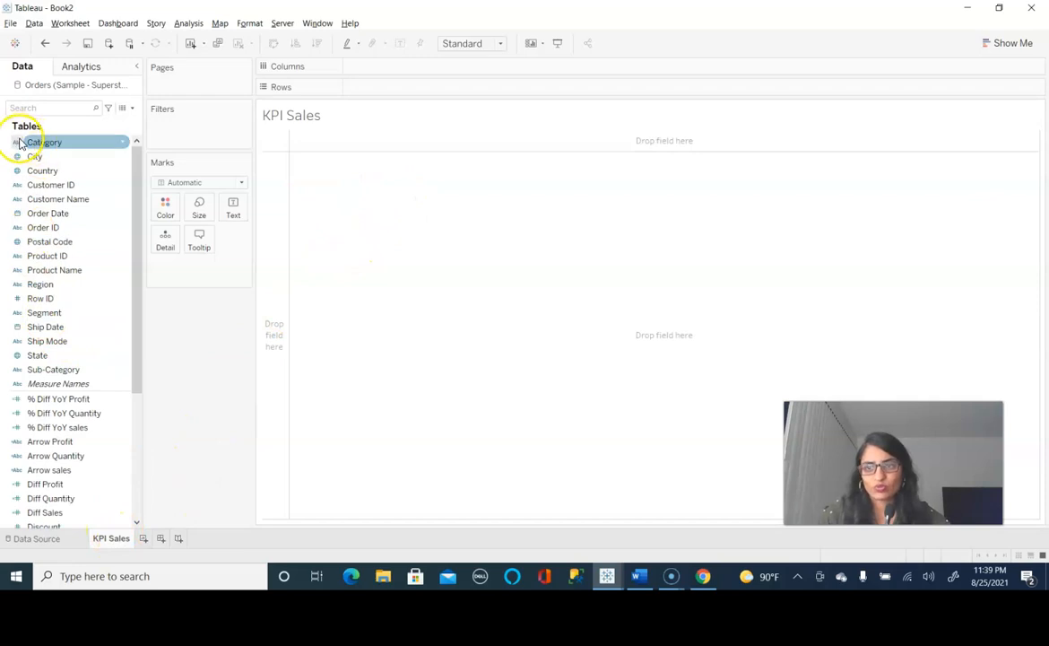
Step: Add TY sales to the rows of the KPI Sales sheet and convert the bar into a text display
scroll(83, 449, down, 1)
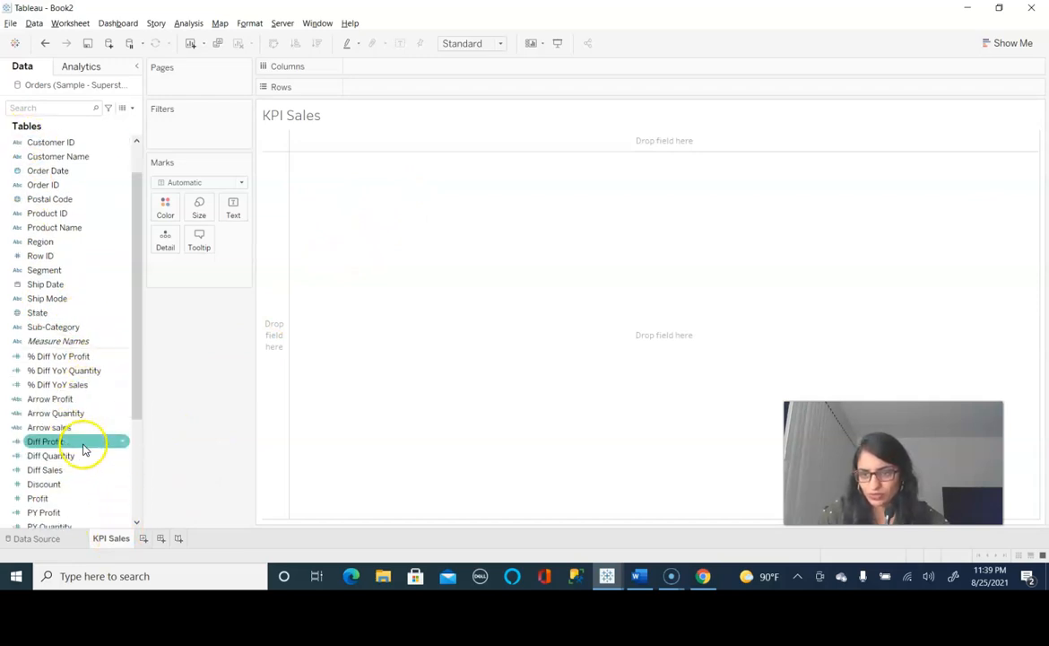
scroll(80, 430, down, 2)
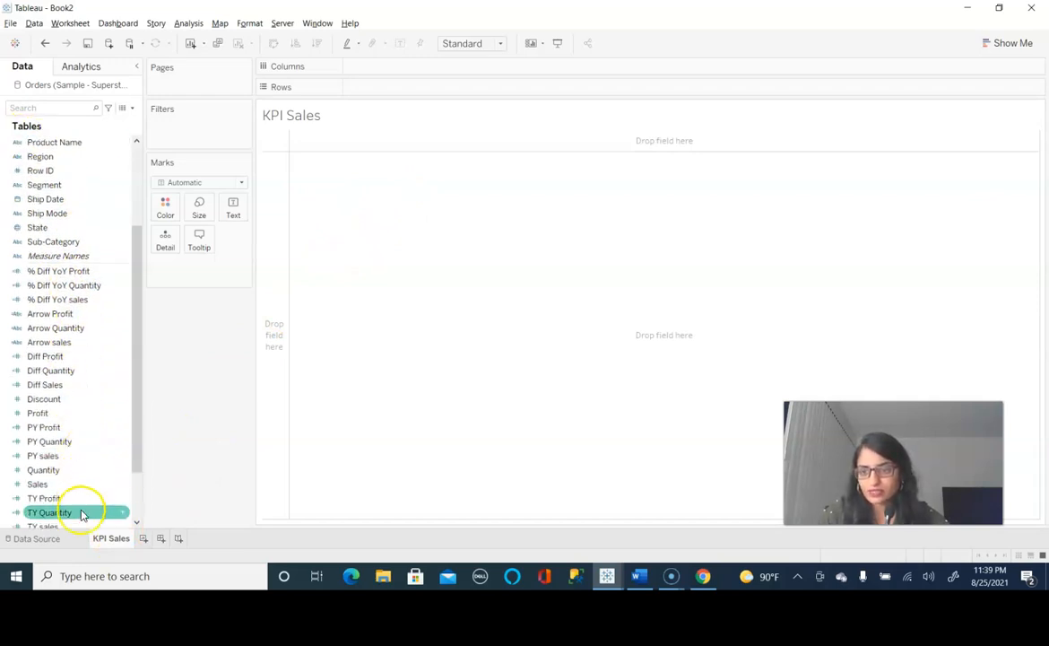
scroll(94, 448, down, 1)
drag(64, 492, 390, 97)
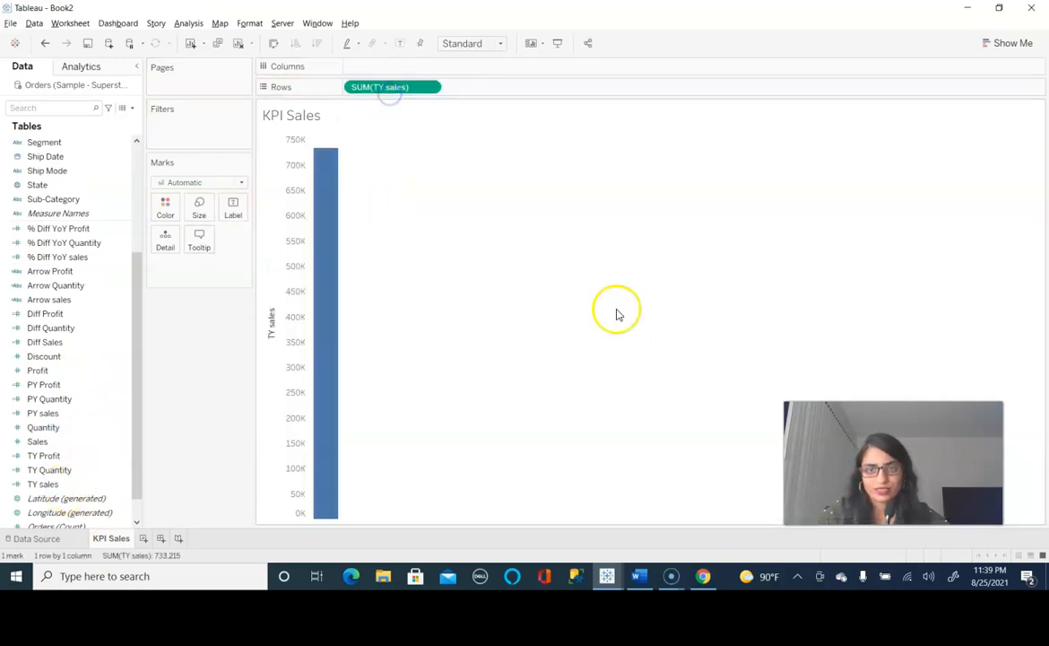
click(1034, 46)
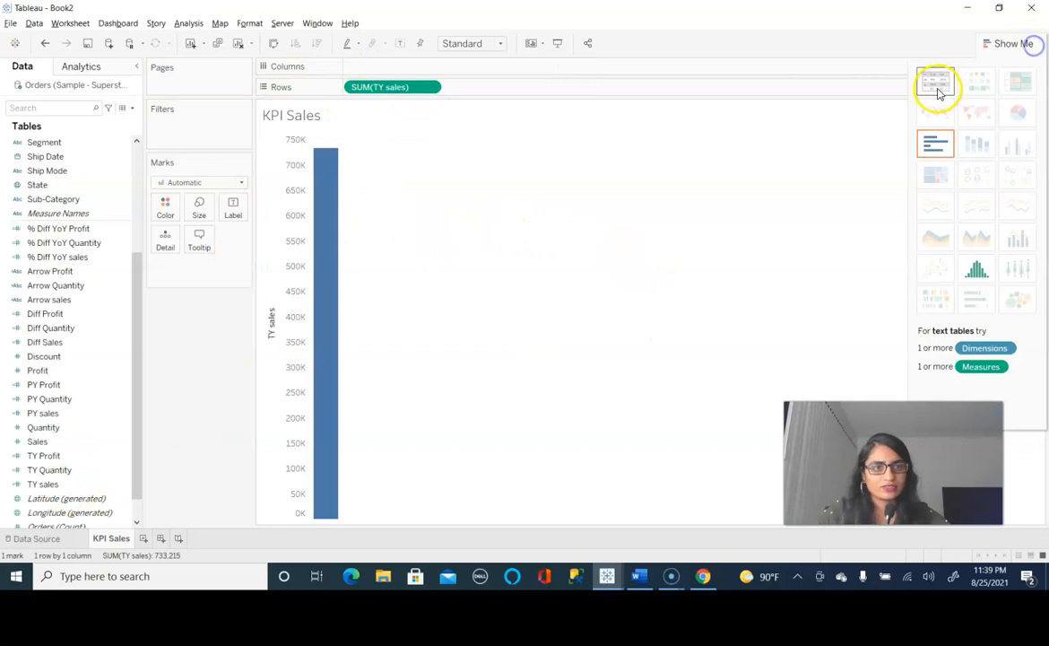
click(935, 87)
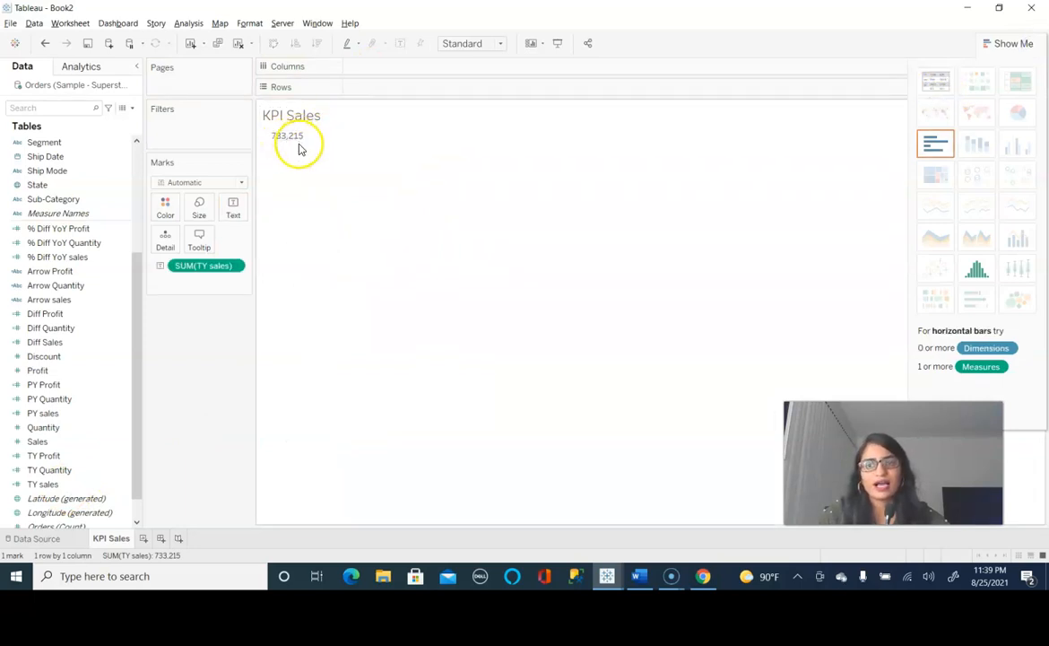
Step: Add Arrow sales and % Diff YoY sales as text marks beneath the TY sales figure
click(81, 314)
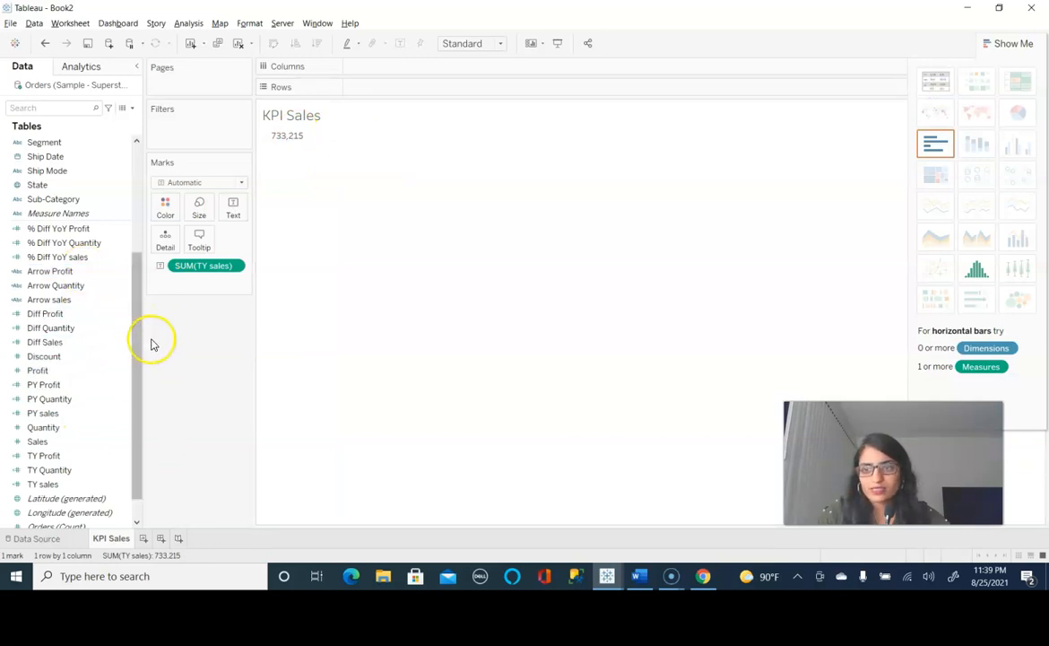
drag(89, 299, 251, 212)
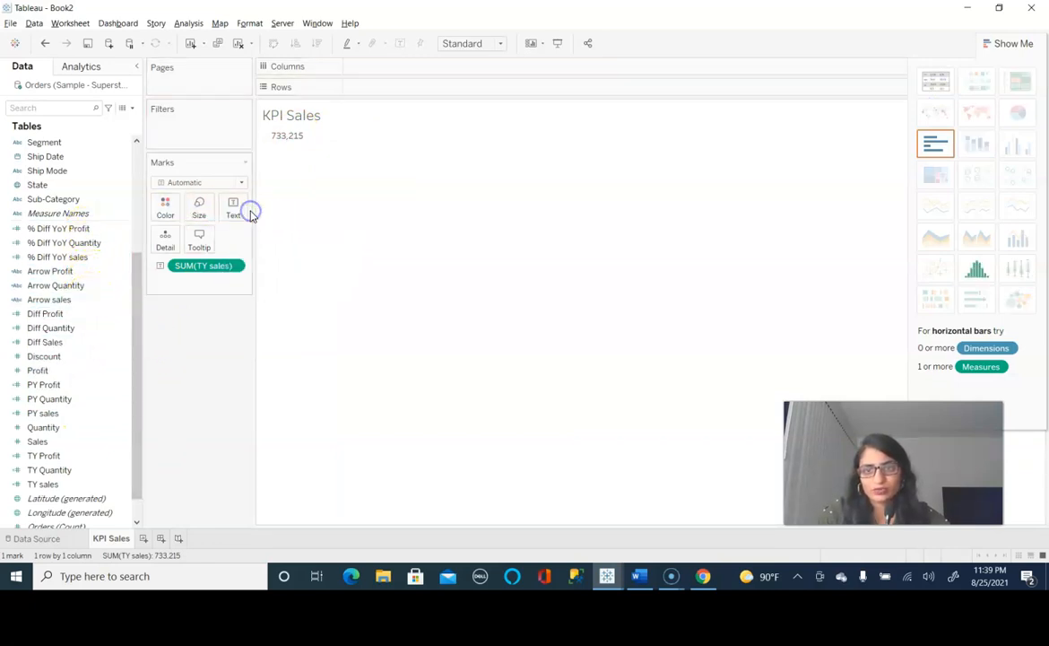
drag(89, 300, 231, 207)
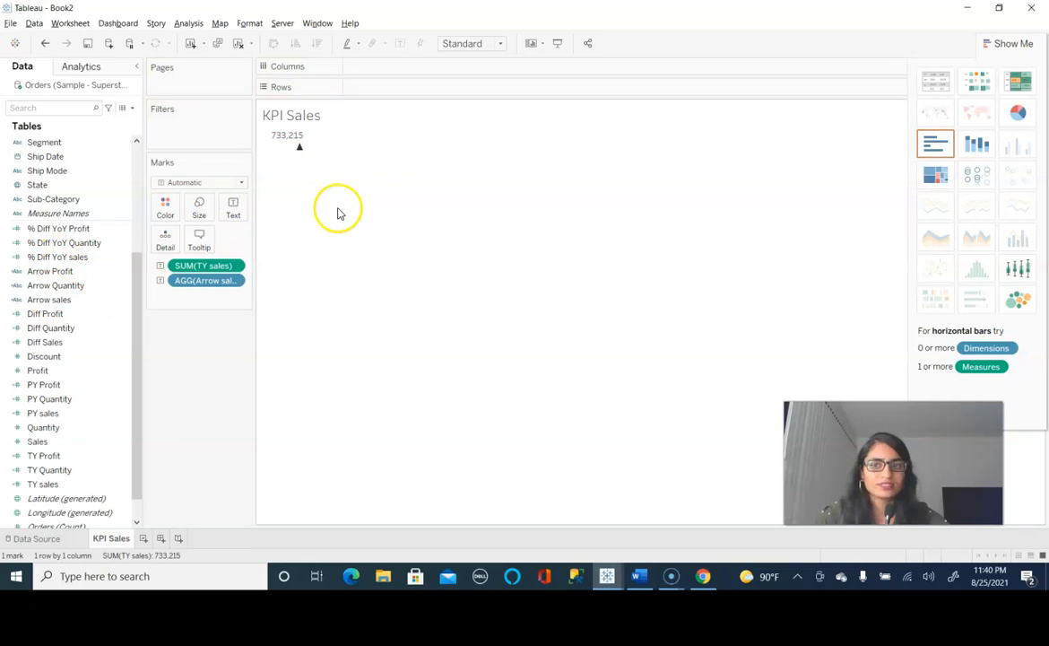
mouse_move(298, 150)
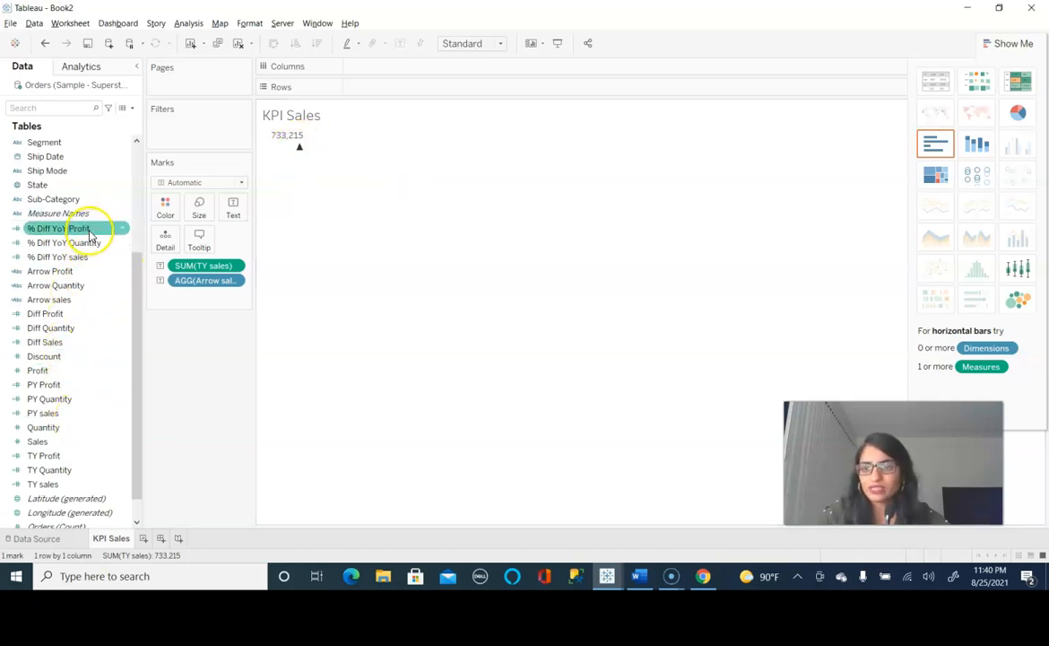
drag(83, 263, 242, 209)
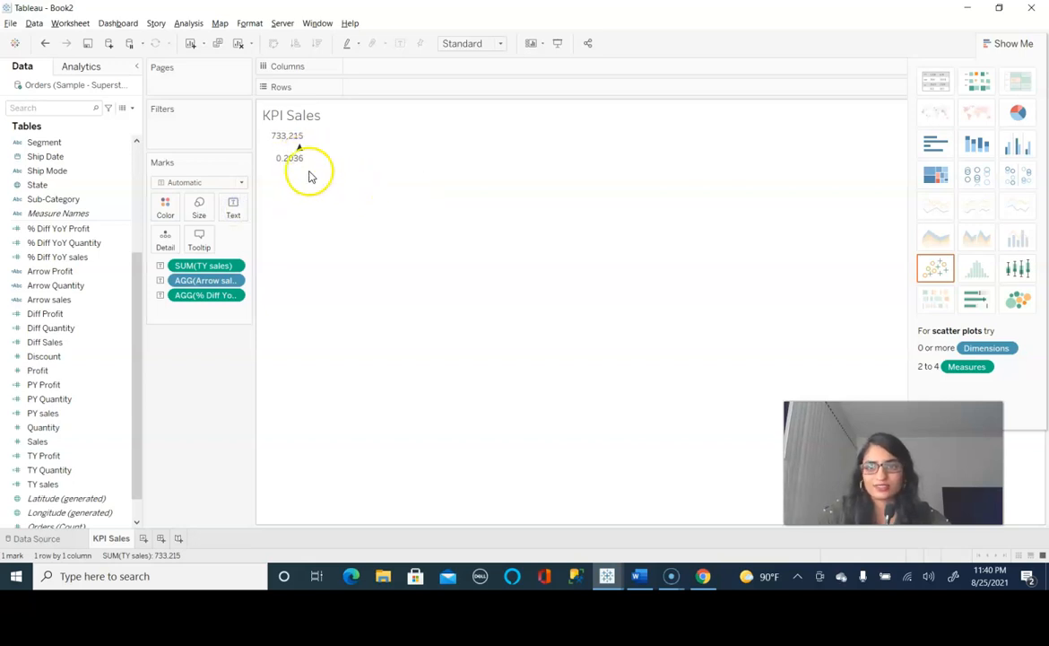
Step: Open the pane number format options for the % Diff YoY sales field
right_click(291, 146)
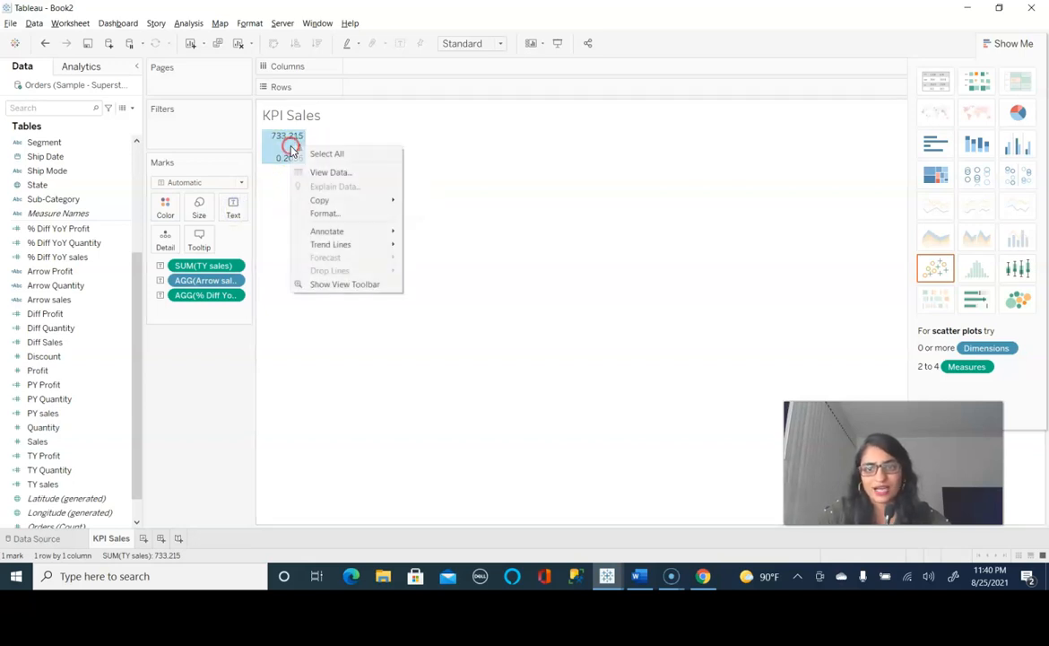
click(340, 215)
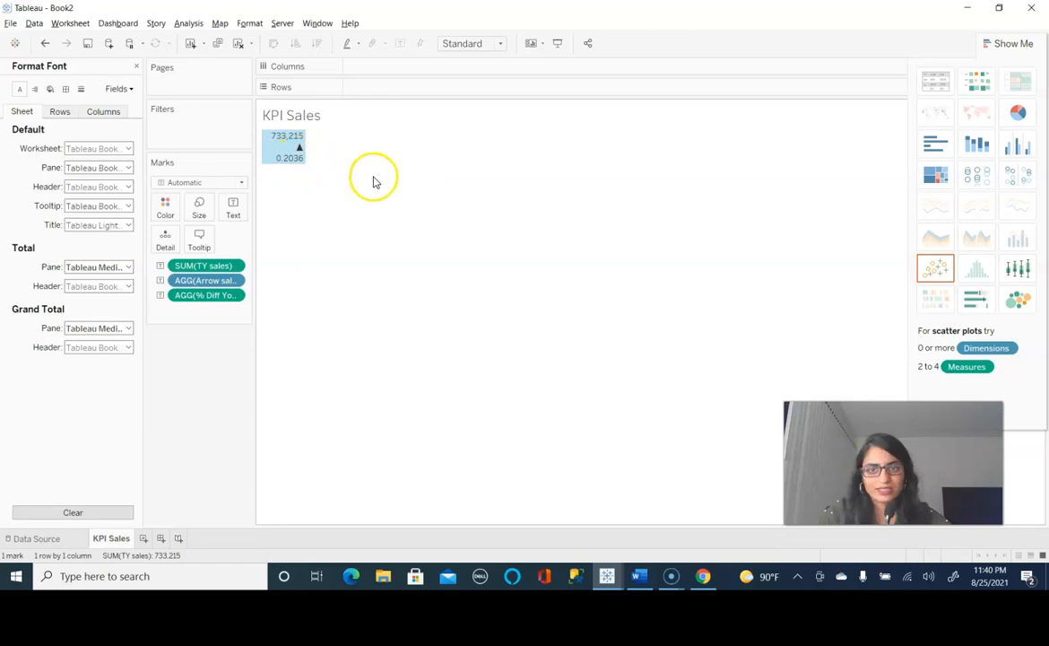
click(118, 88)
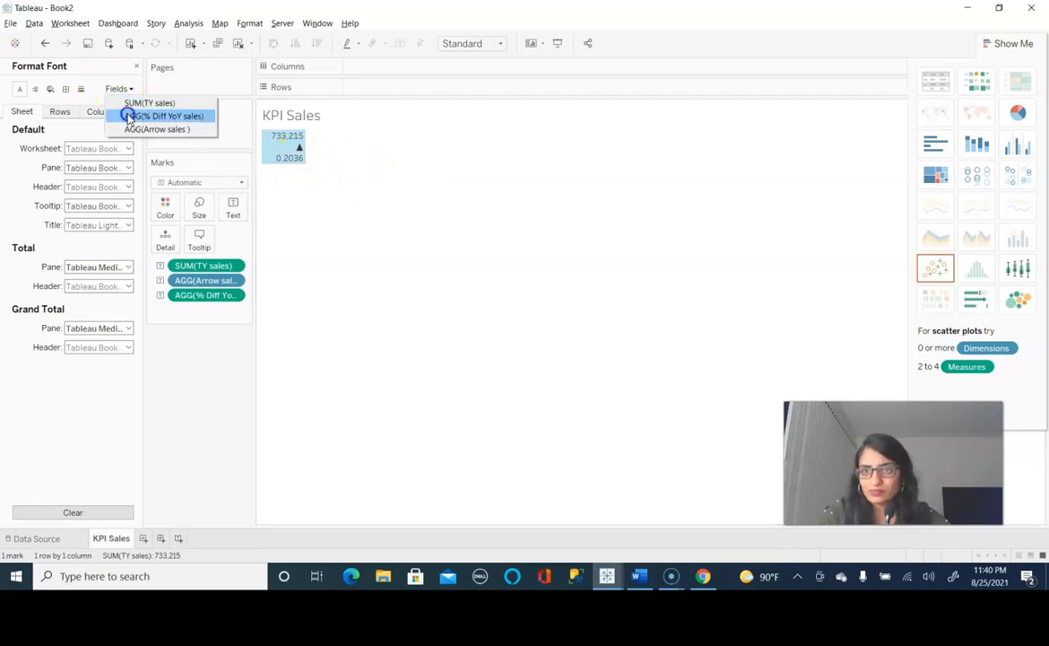
click(128, 116)
click(117, 190)
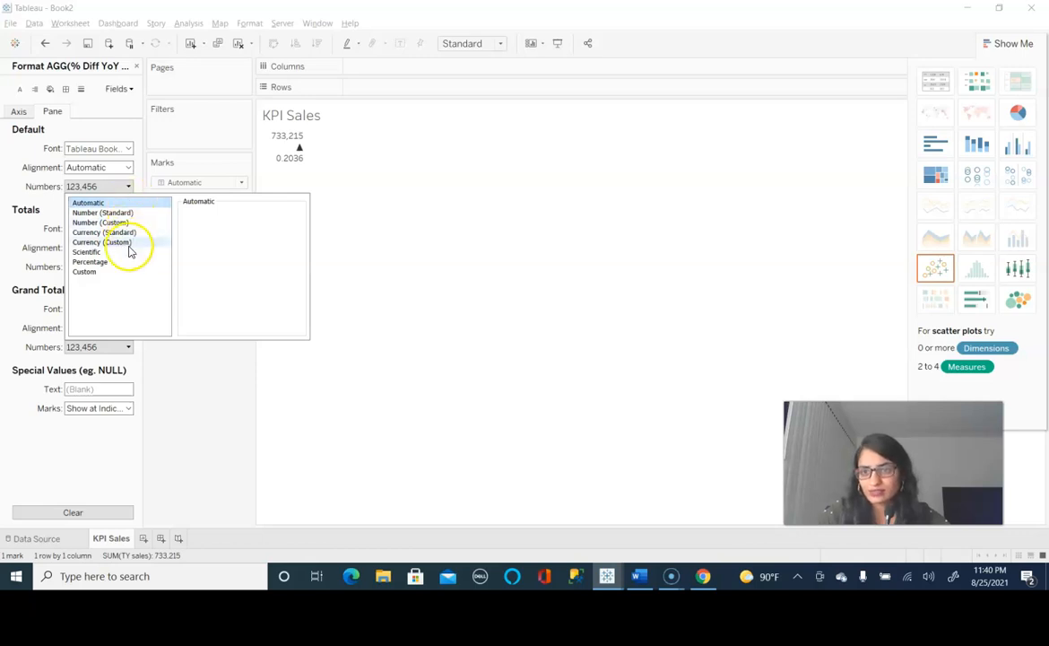
click(128, 243)
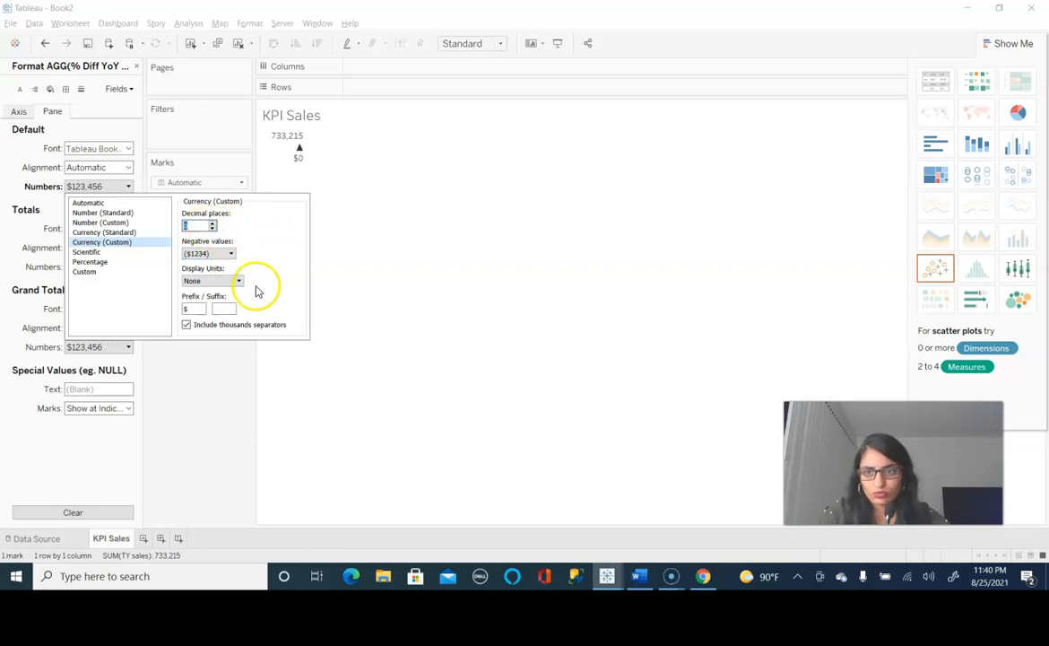
click(211, 280)
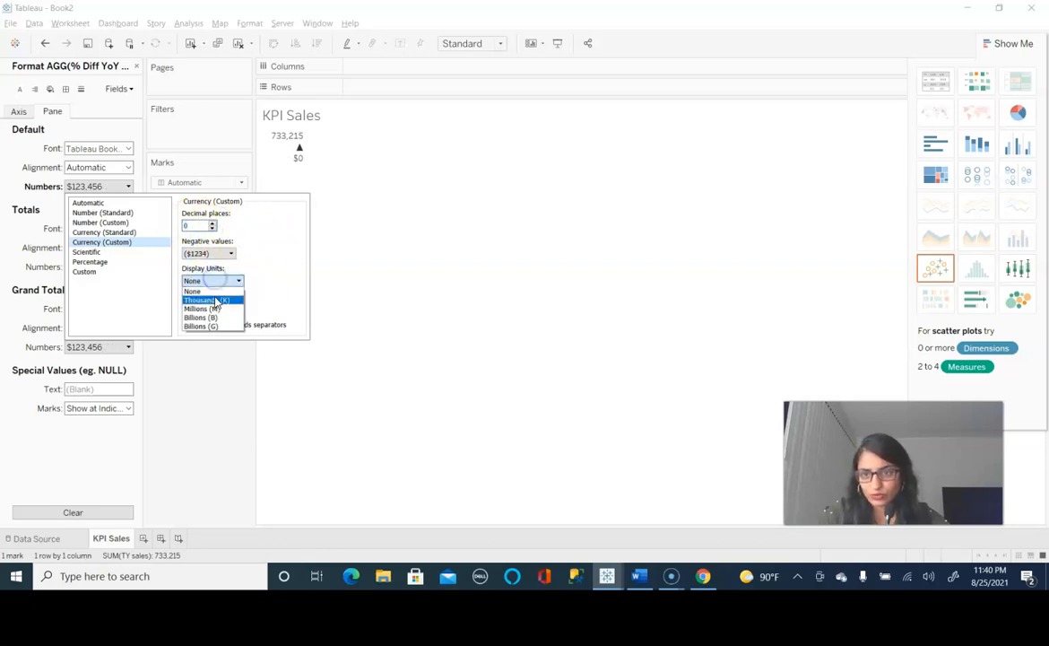
click(214, 294)
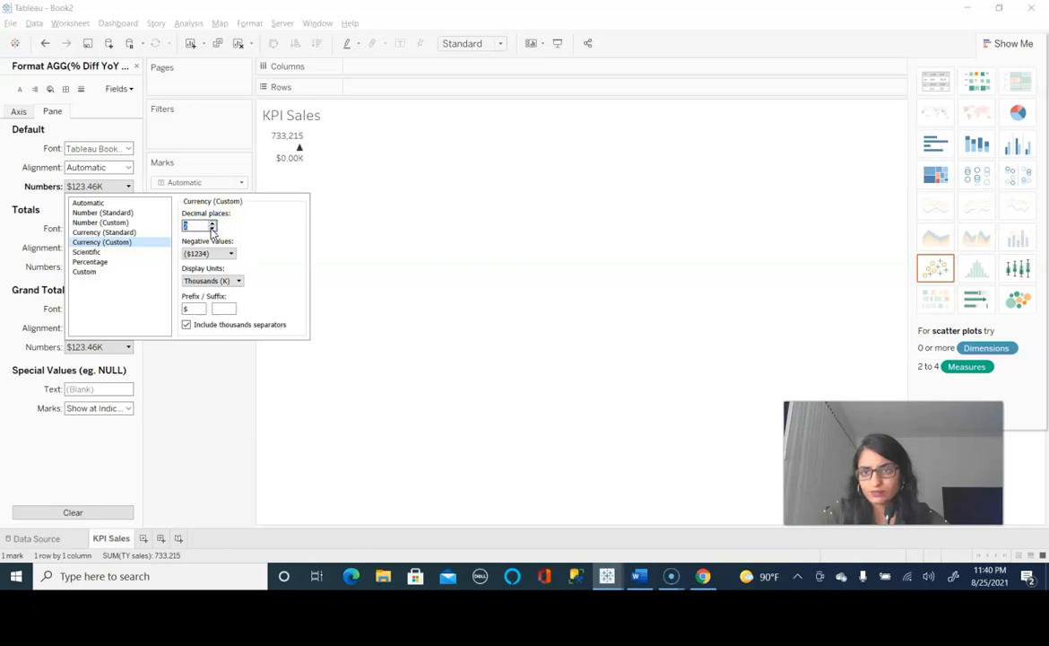
click(229, 282)
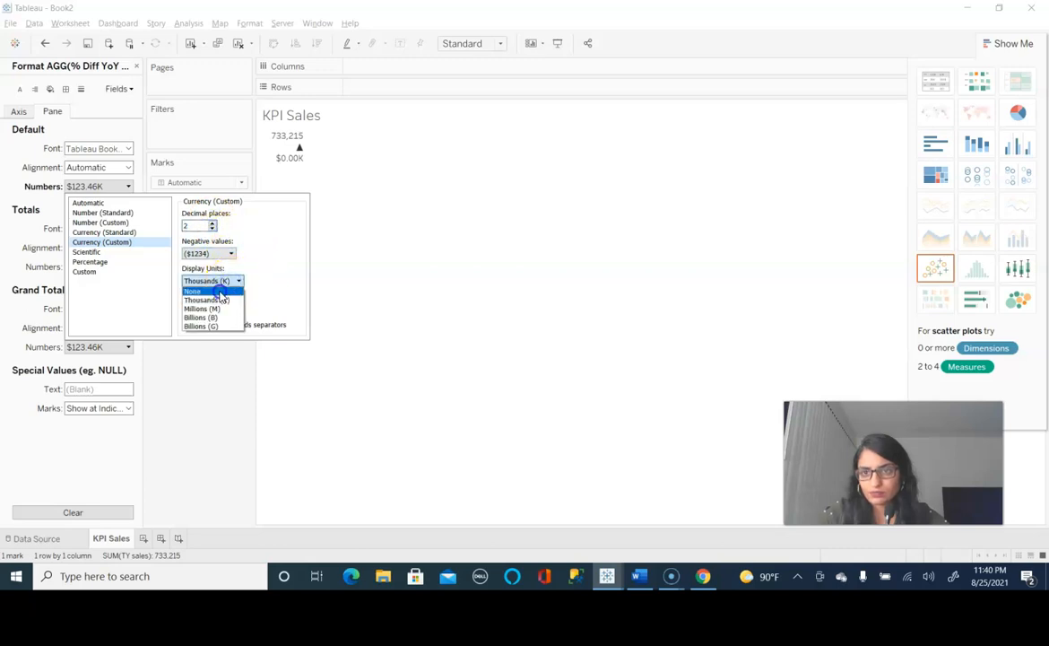
click(202, 290)
Step: Format the % Diff YoY sales numbers as a percentage with 1 decimal place
click(114, 262)
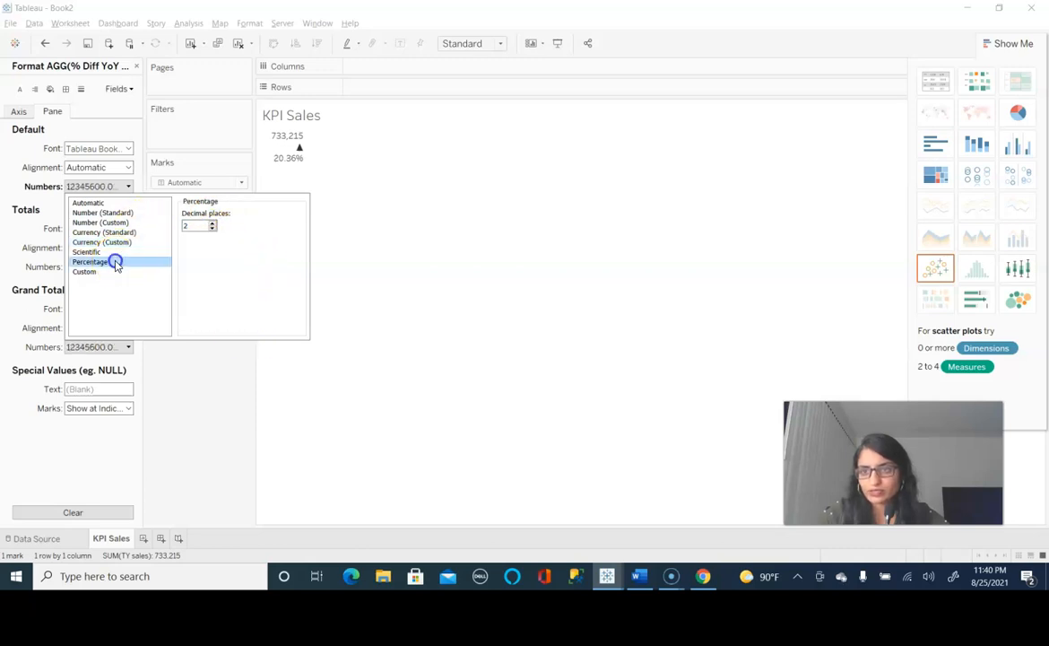
click(116, 89)
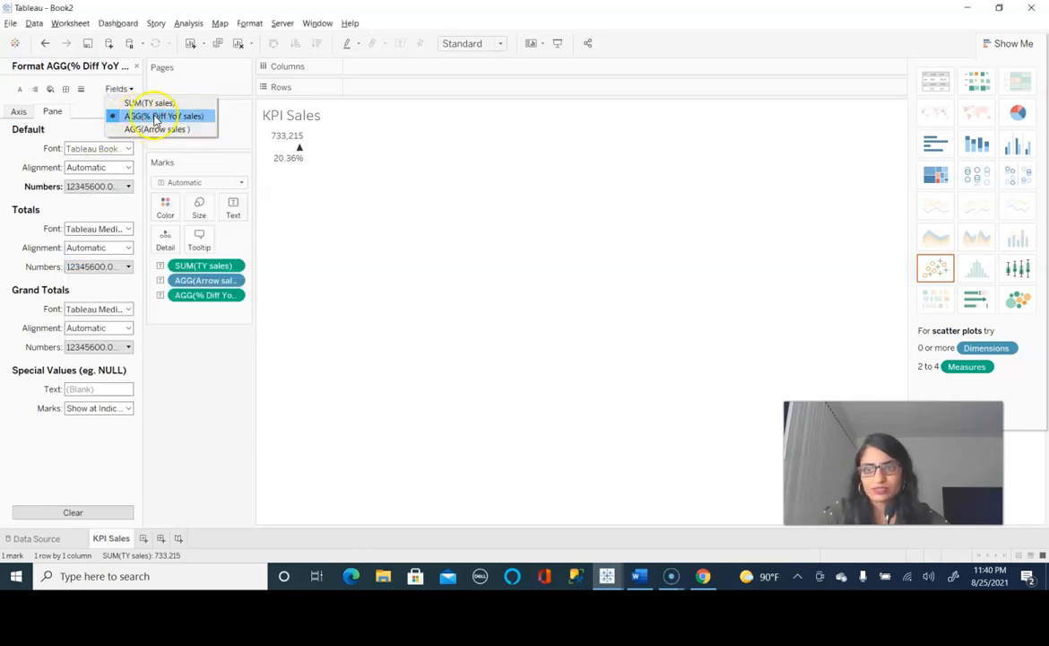
click(192, 119)
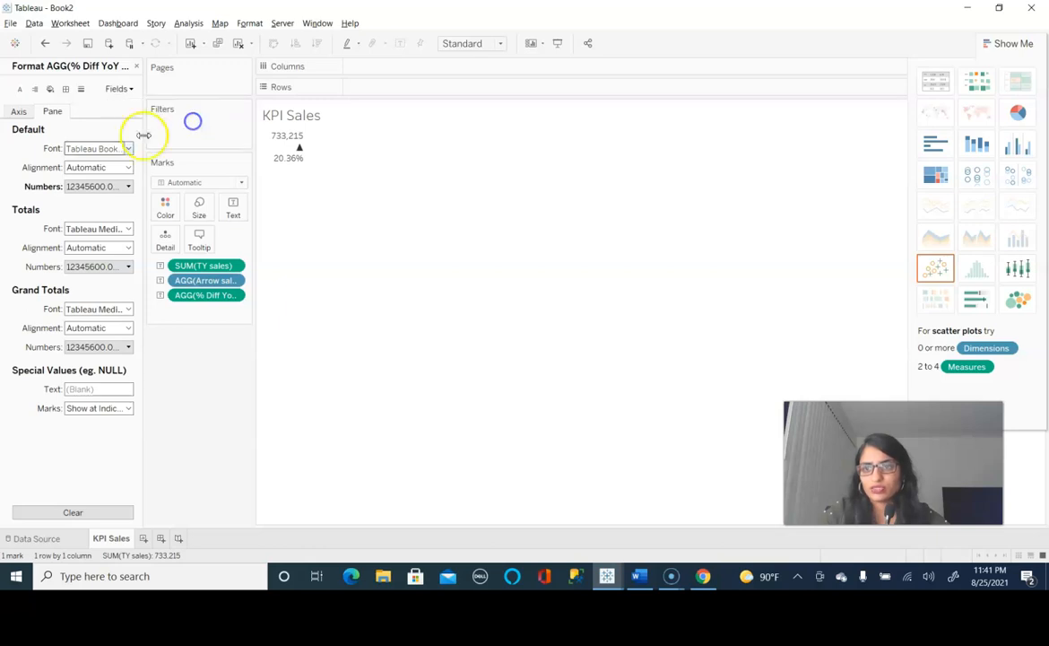
click(105, 186)
click(95, 263)
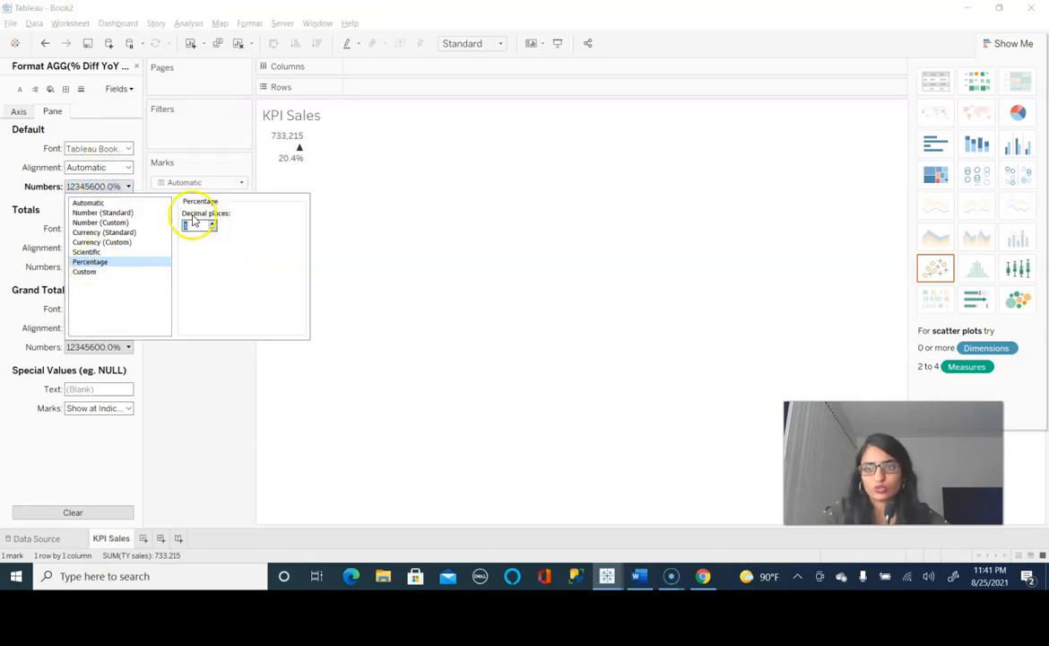
Step: Format the TY sales pane numbers as custom currency with 0 decimal places and display units in Thousands (K)
click(369, 235)
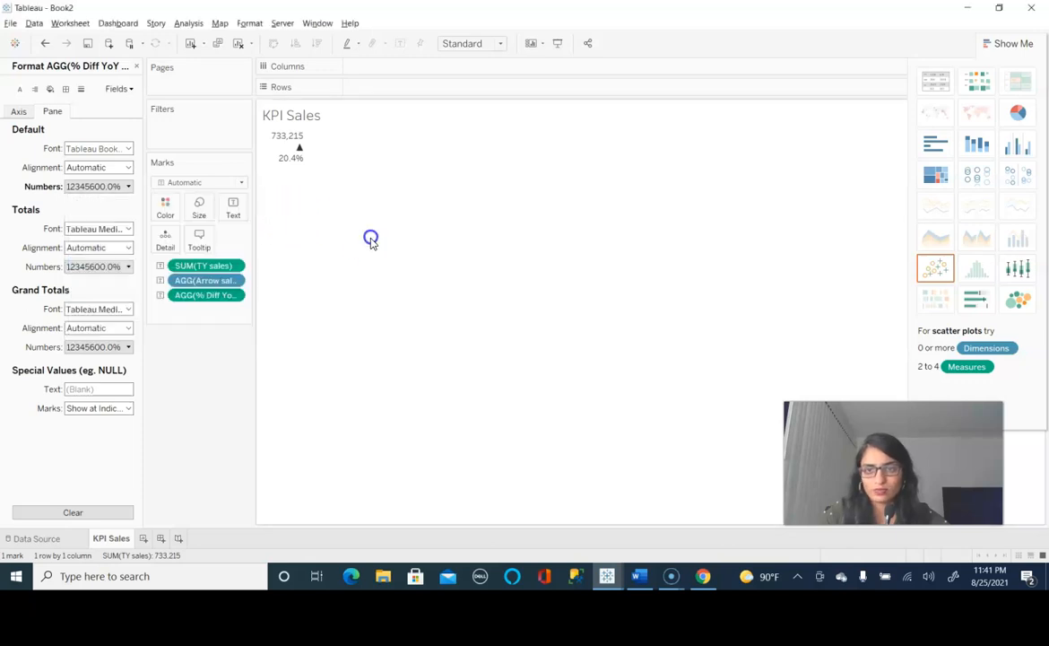
click(130, 90)
click(142, 104)
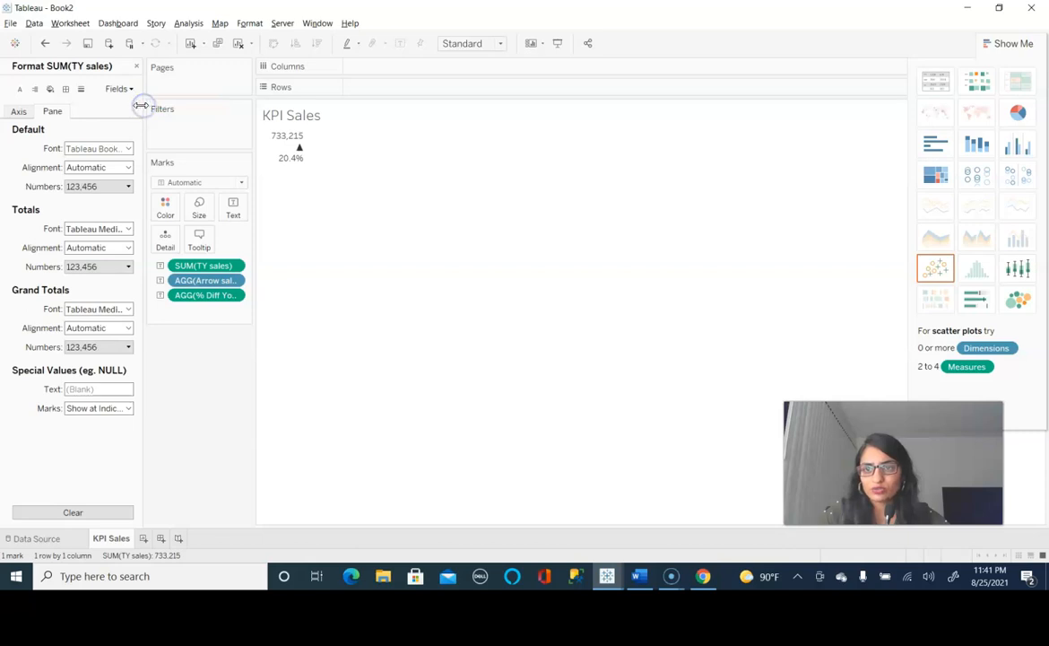
click(118, 187)
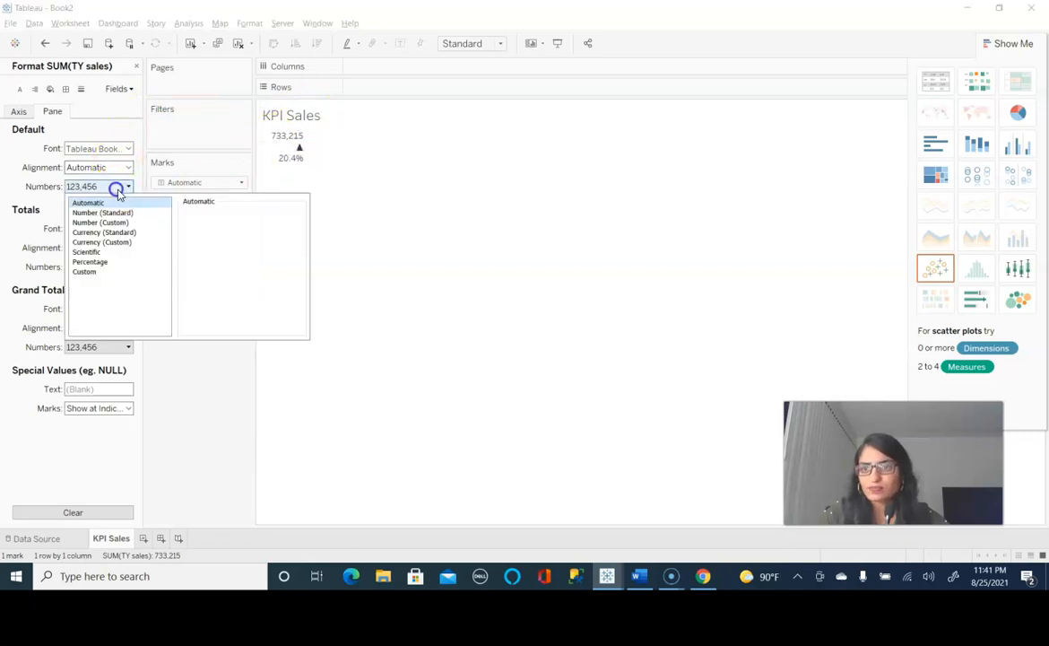
click(129, 243)
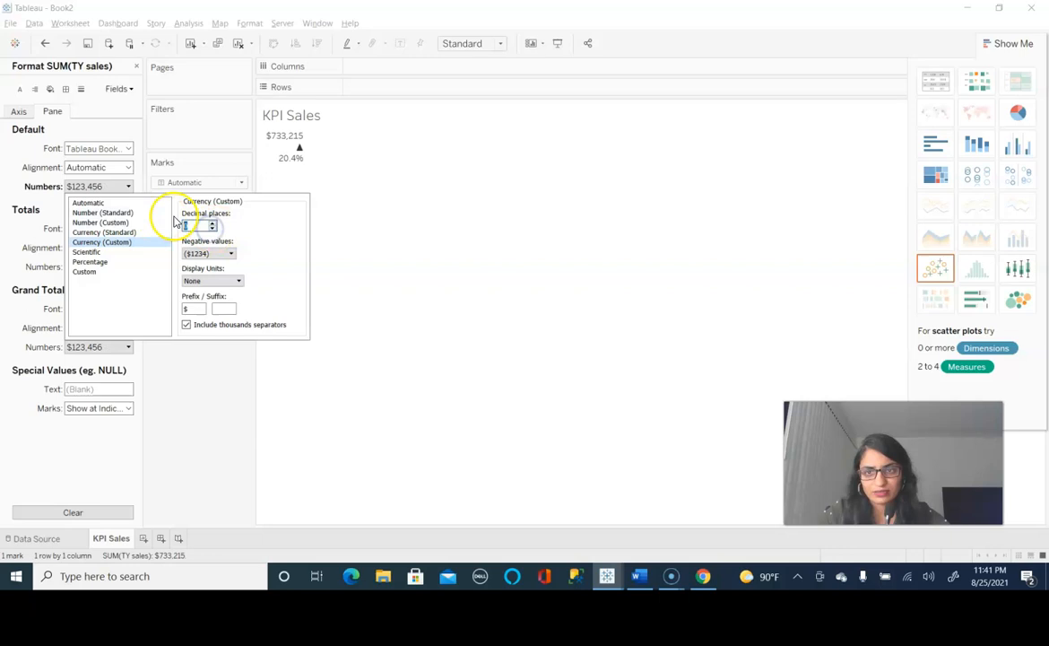
text(0)
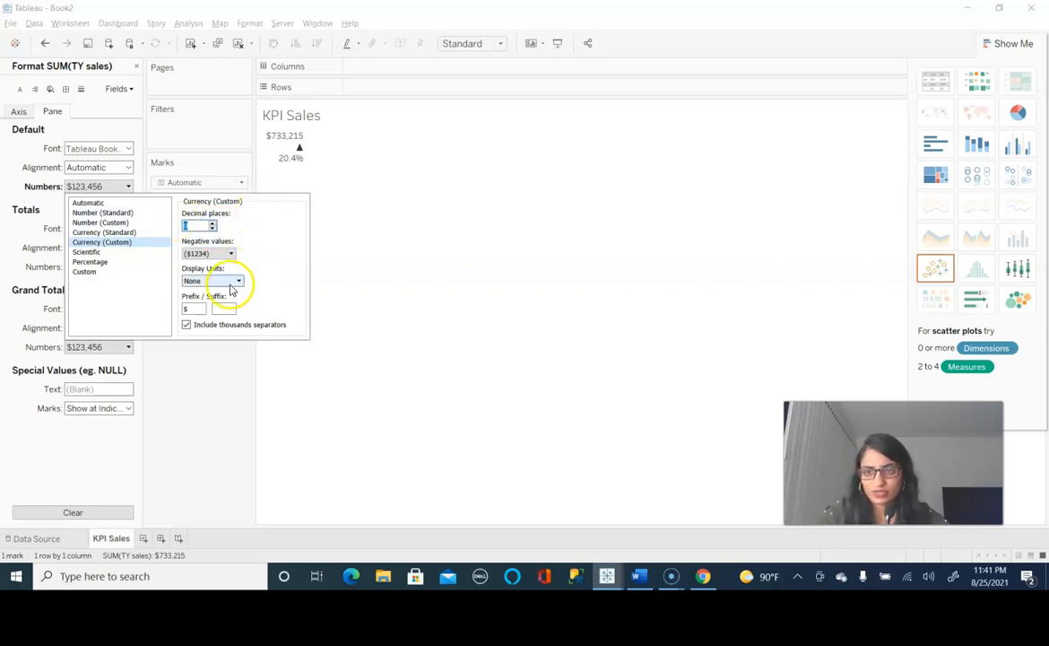
click(231, 280)
click(228, 300)
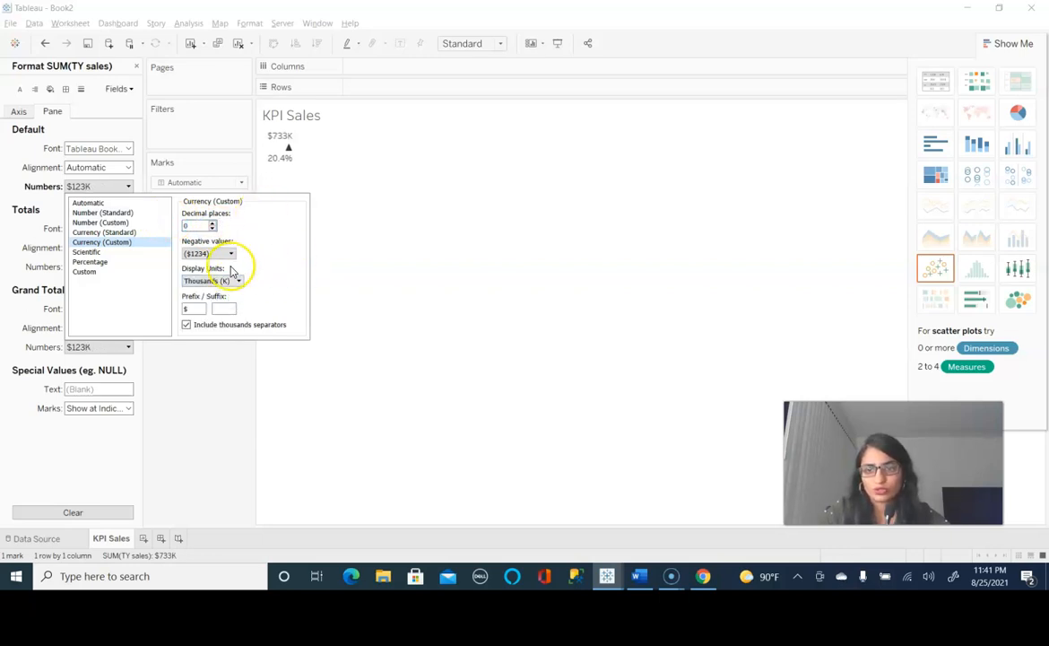
click(417, 293)
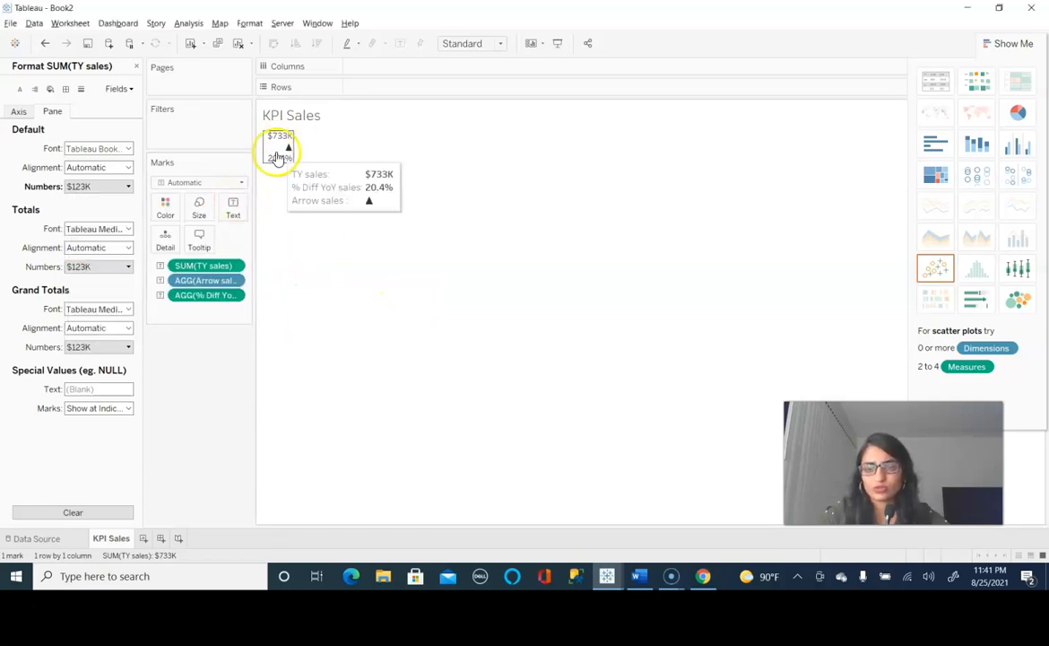
Step: Edit the text mark's label so that Arrow sales and % Diff YoY sales sit on the same line
click(233, 218)
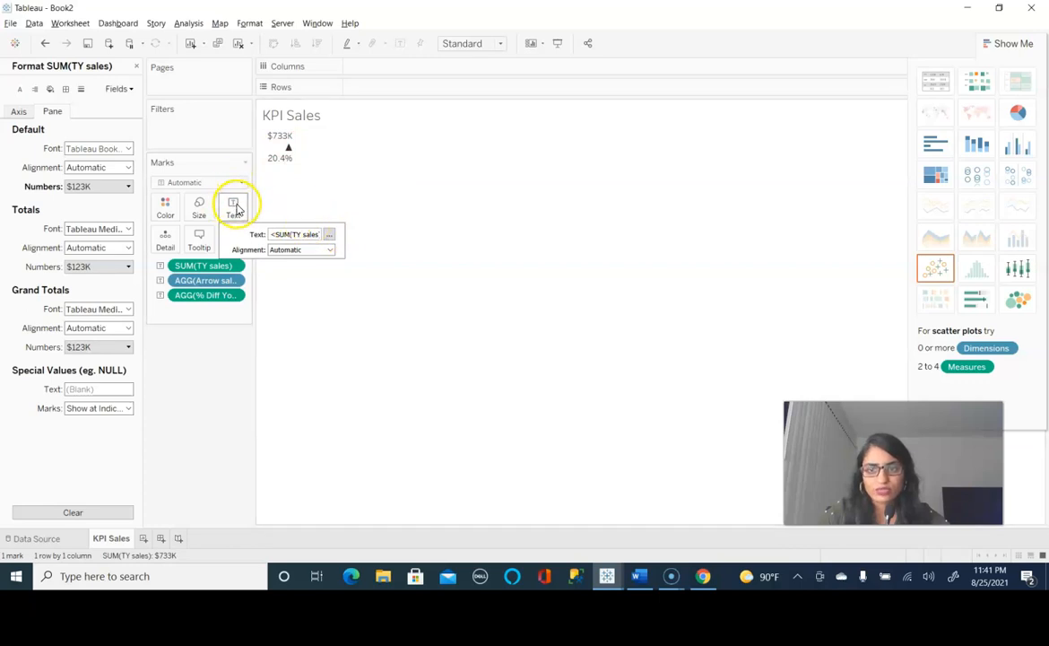
click(329, 234)
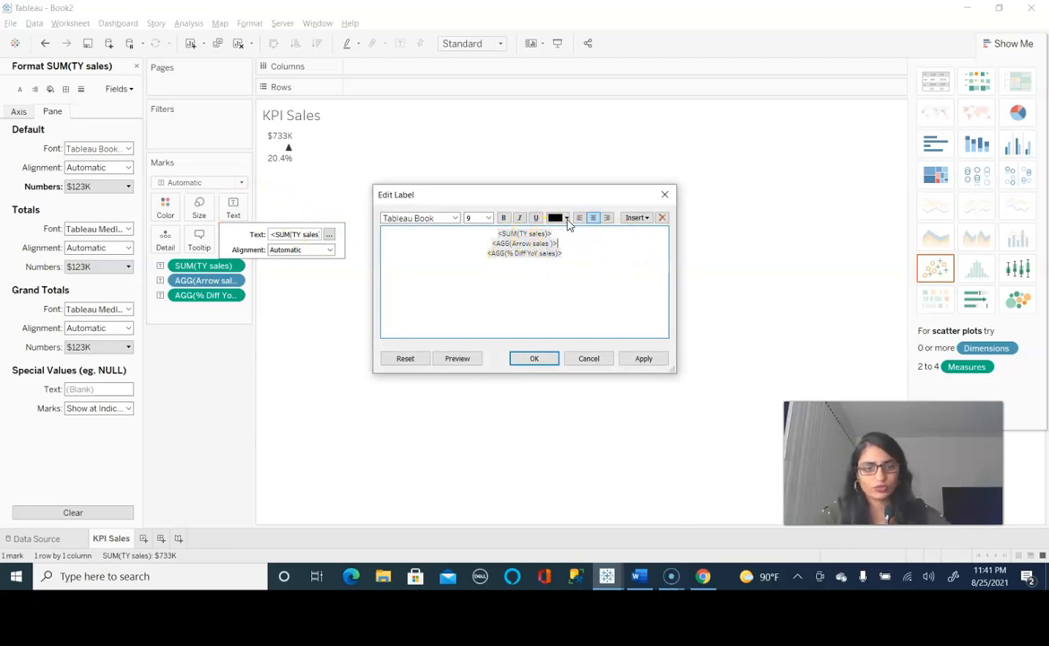
key(Delete)
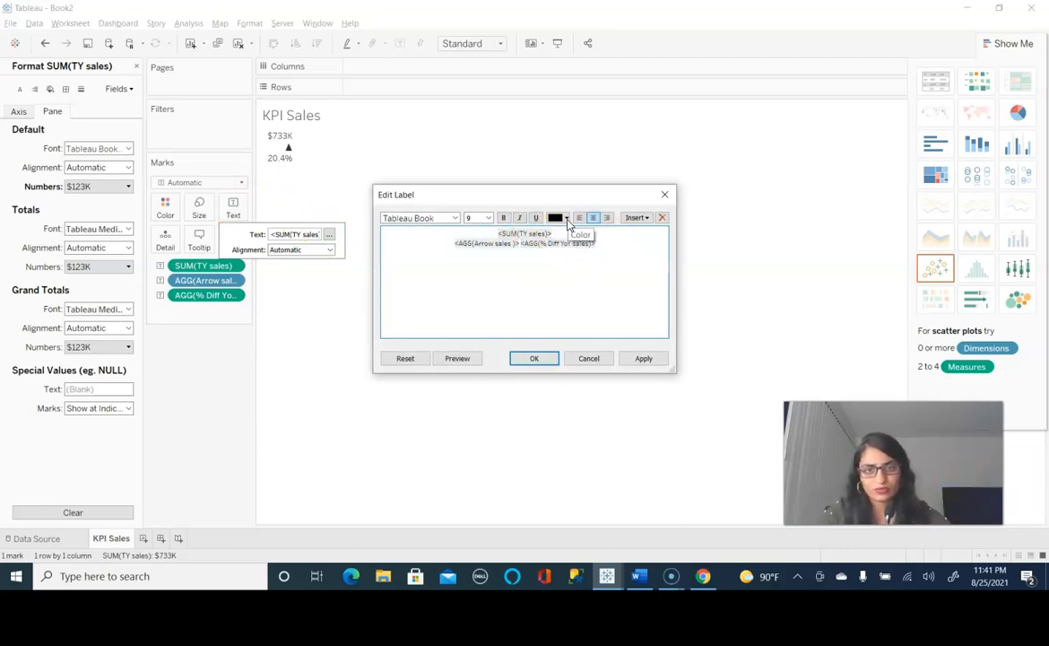
Step: Make the TY sales line of the label bold and set its font size to 28
drag(566, 235, 465, 235)
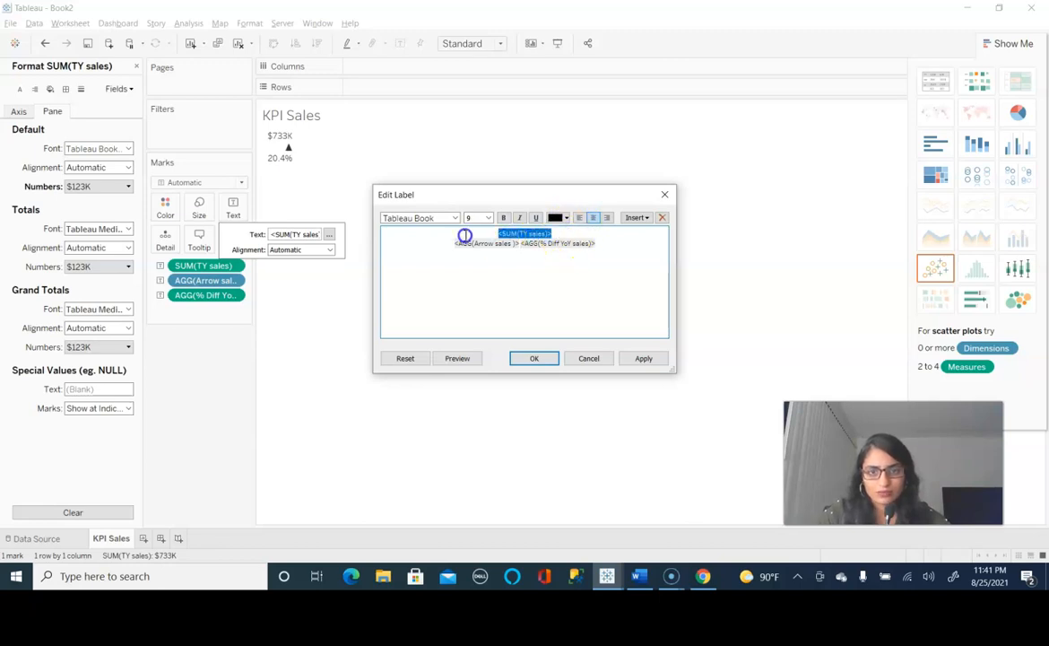
click(566, 219)
click(557, 232)
click(502, 217)
click(483, 219)
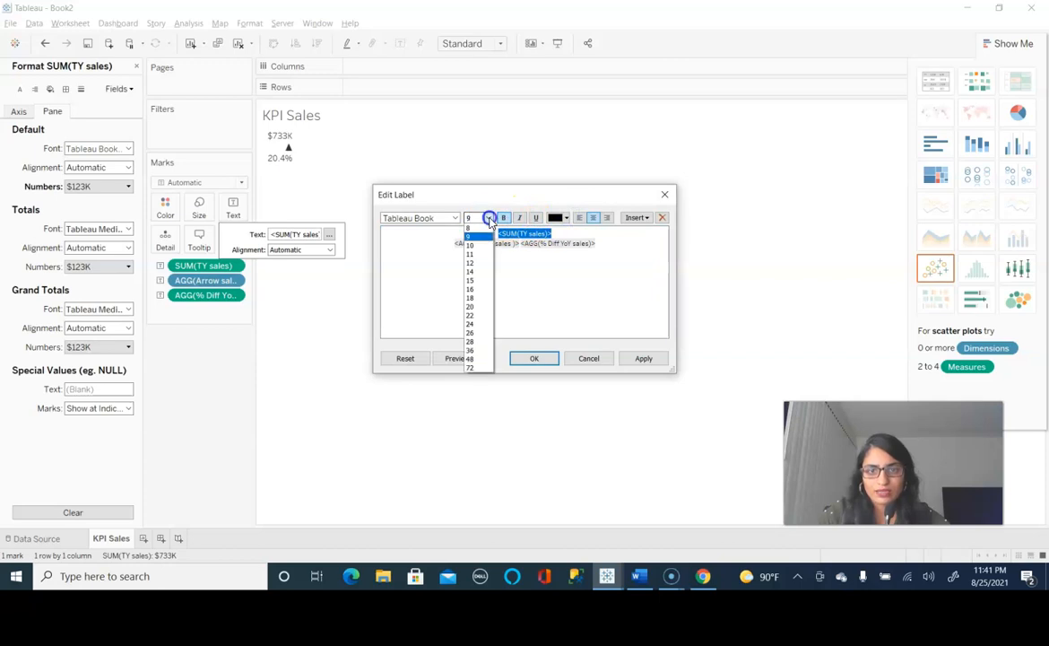
click(477, 343)
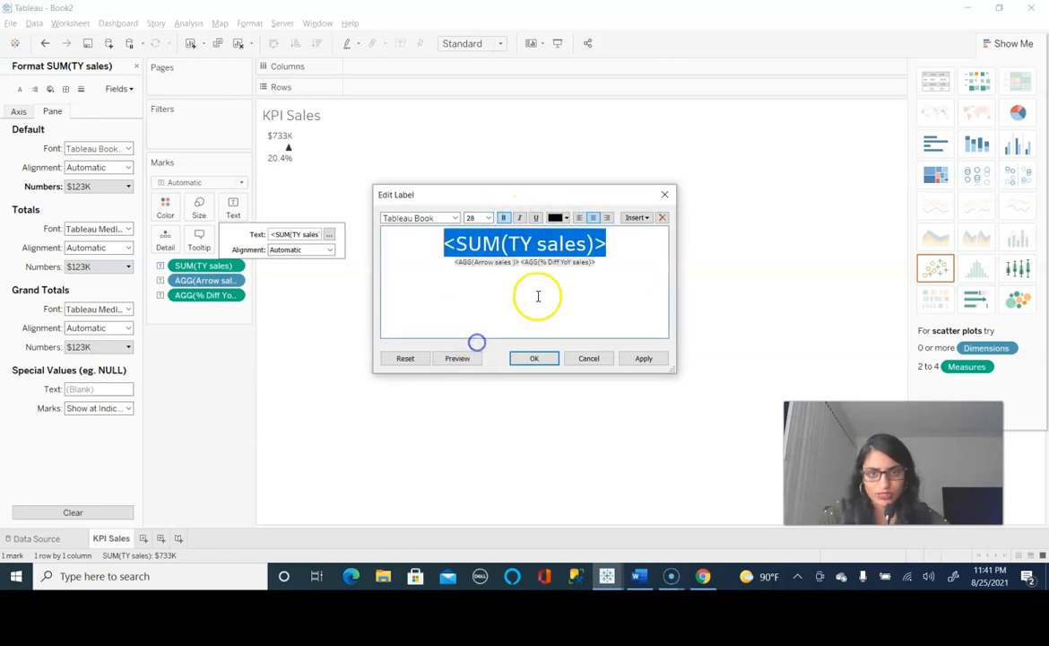
Step: Enlarge the font of the label line holding Arrow sales and % Diff YoY sales, and apply the label changes
drag(605, 262, 461, 263)
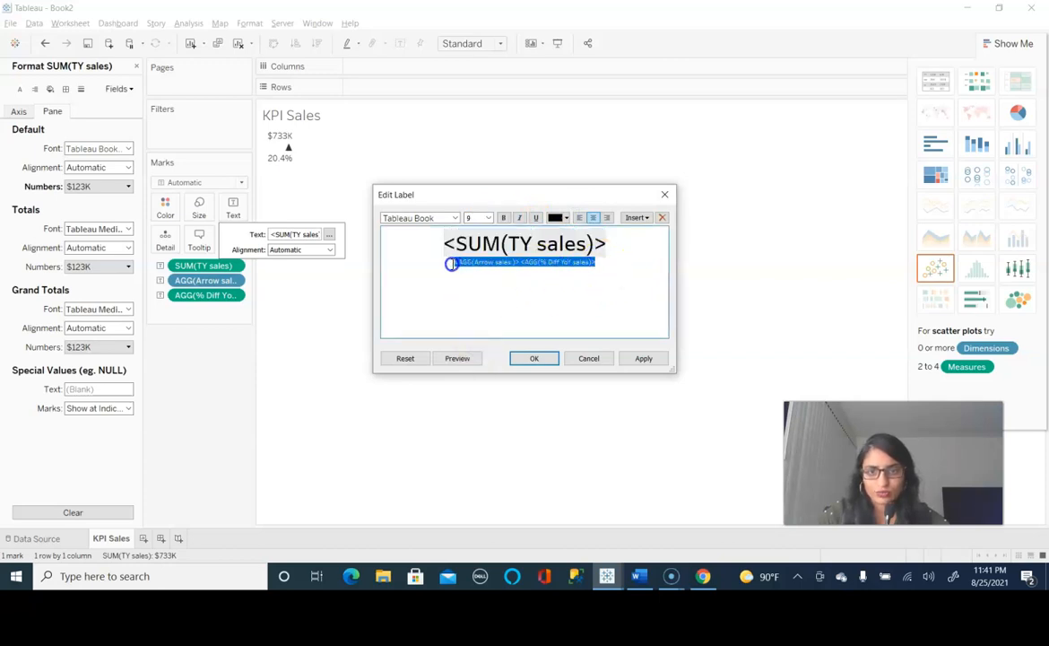
click(487, 218)
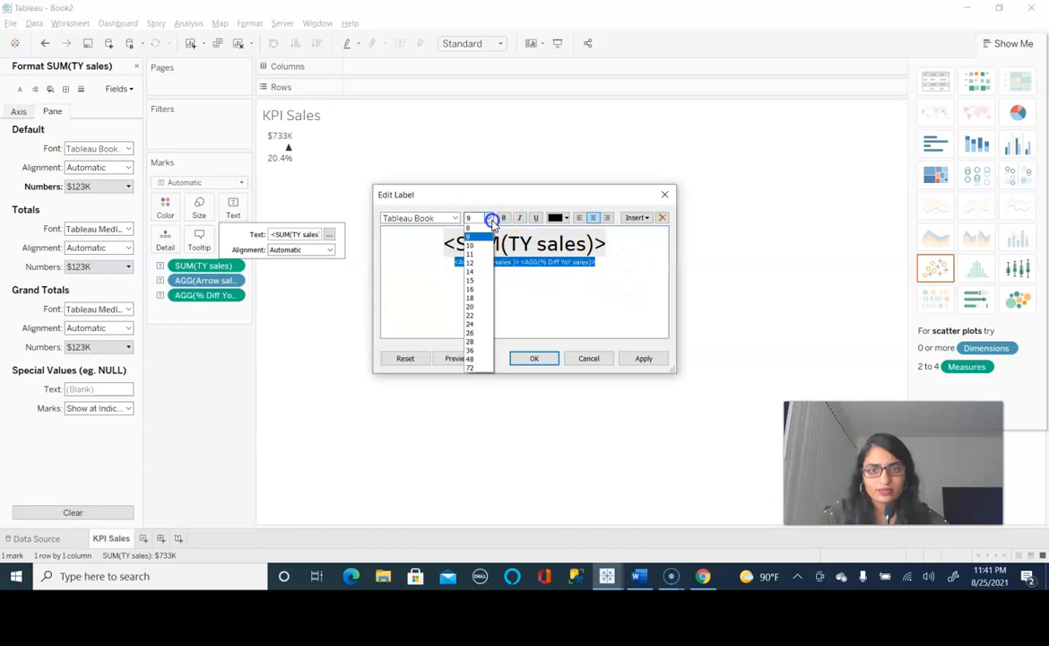
click(477, 336)
click(534, 358)
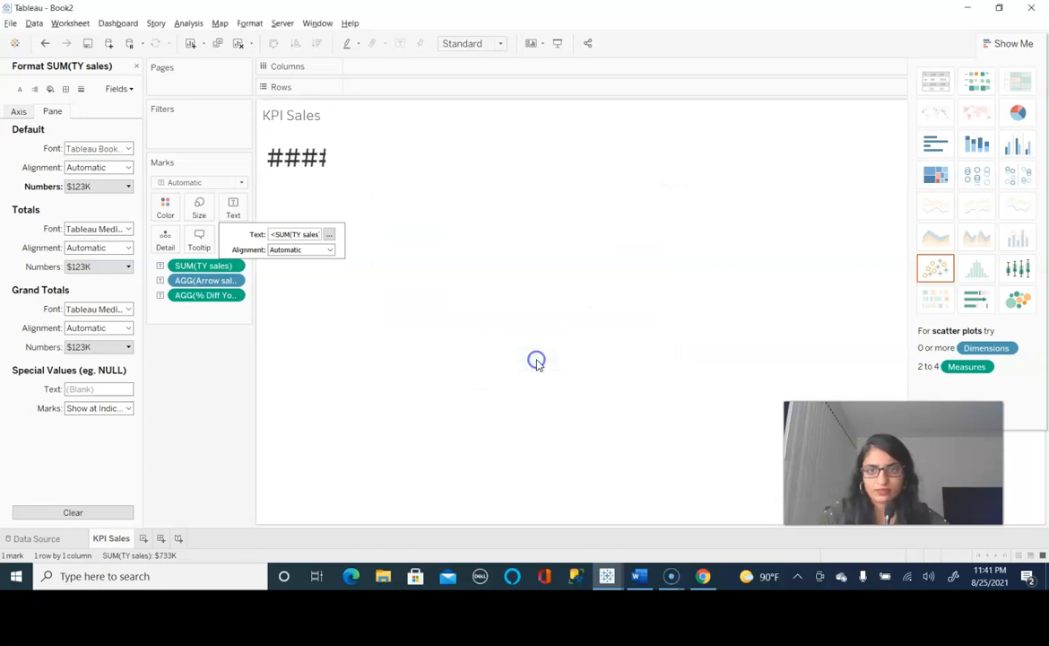
click(431, 321)
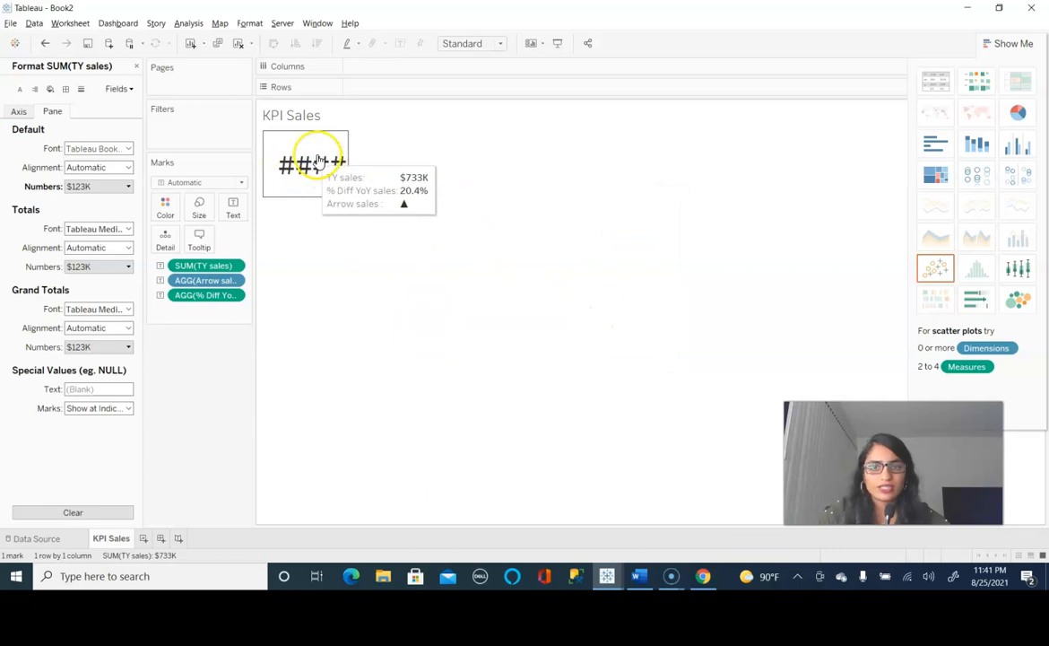
Step: Hide the chart type suggestions and fit the KPI Sales worksheet to Entire View
click(1014, 40)
click(499, 43)
click(476, 93)
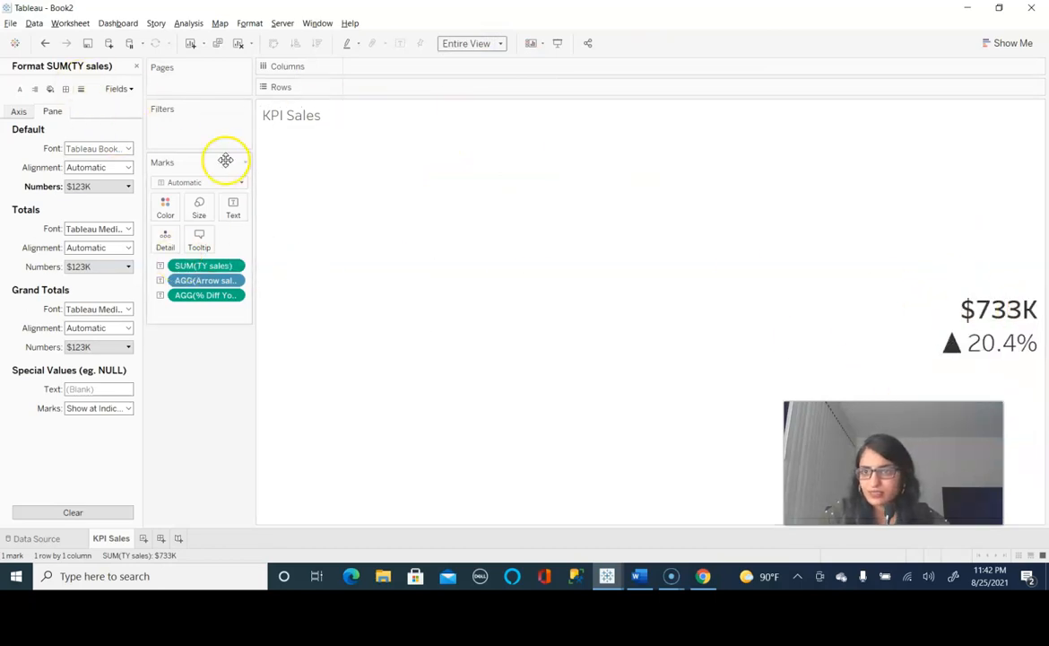
Step: Set the default pane alignment of the KPI Sales sheet to horizontally centered
click(34, 89)
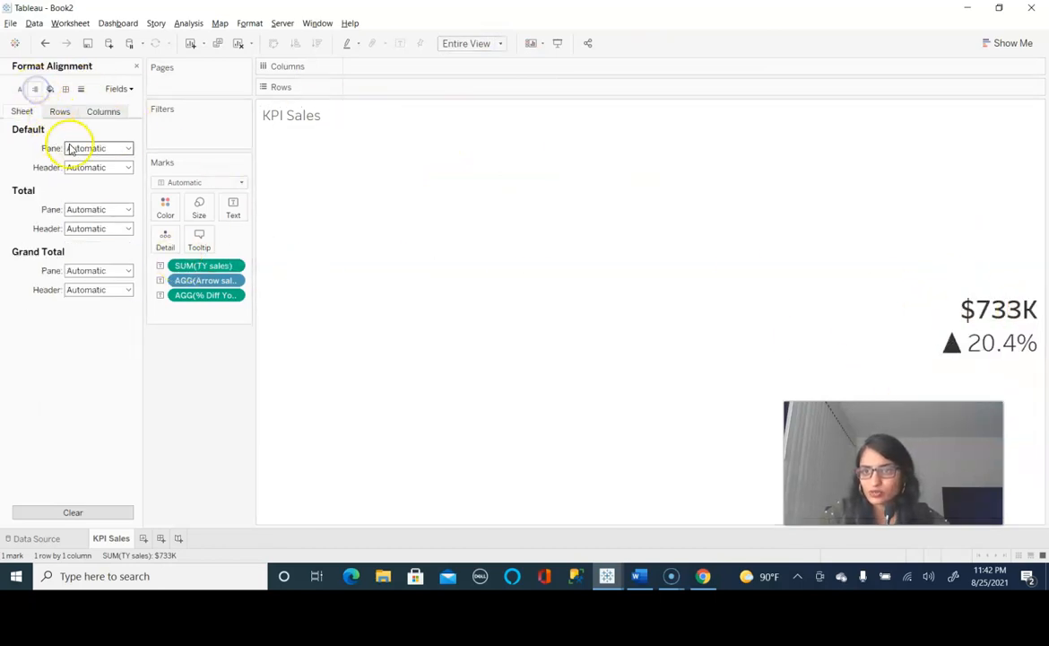
click(97, 148)
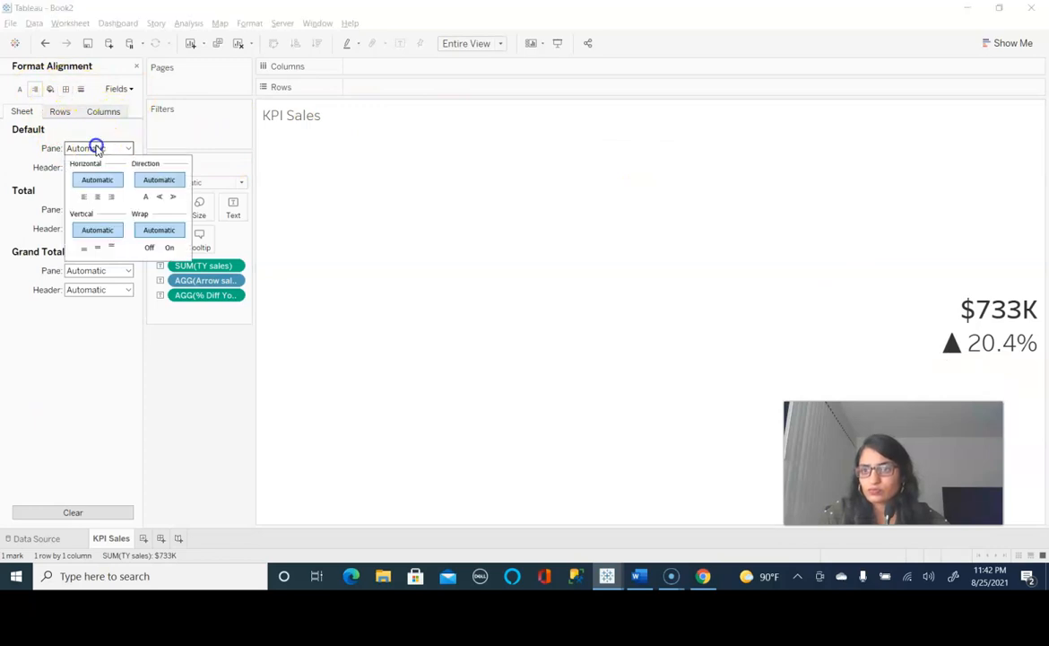
click(99, 197)
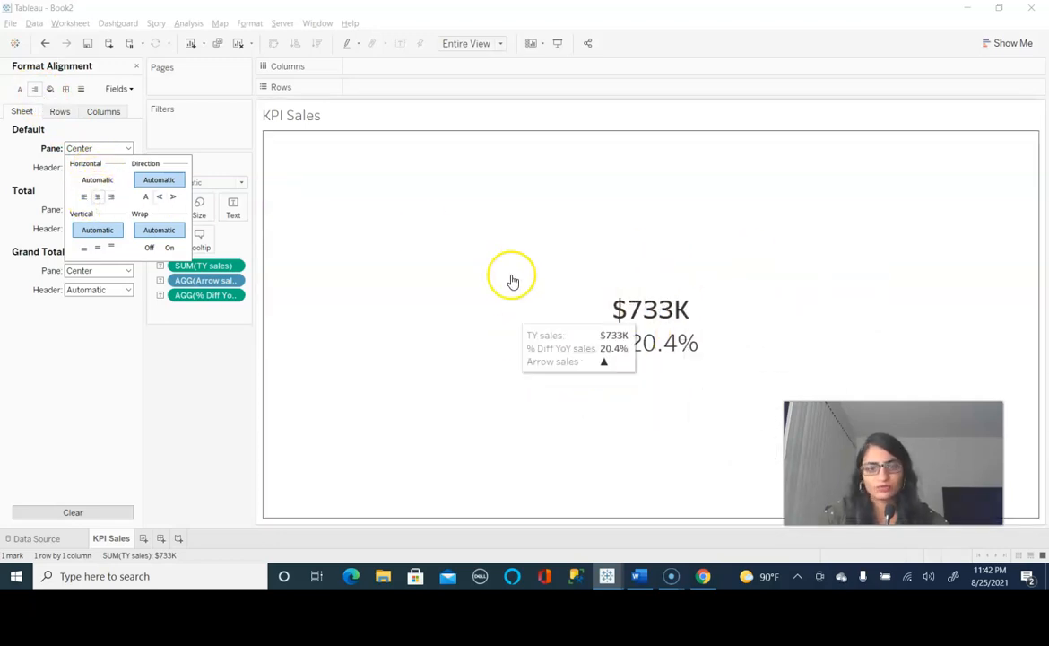
Step: Shade the background of the KPI Sales worksheet light gray
right_click(110, 538)
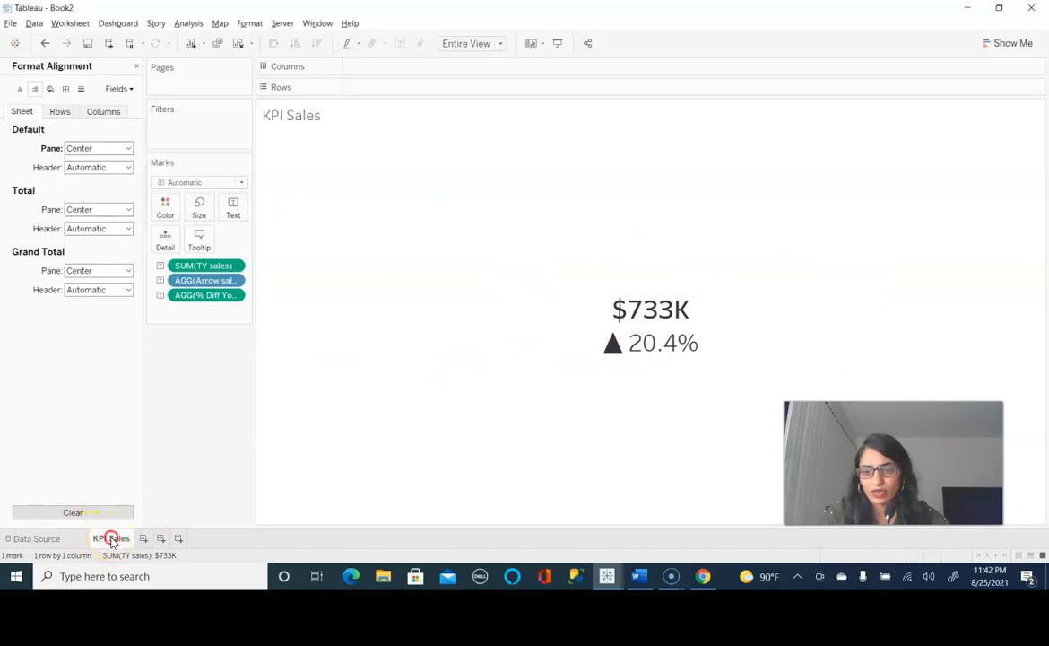
click(480, 218)
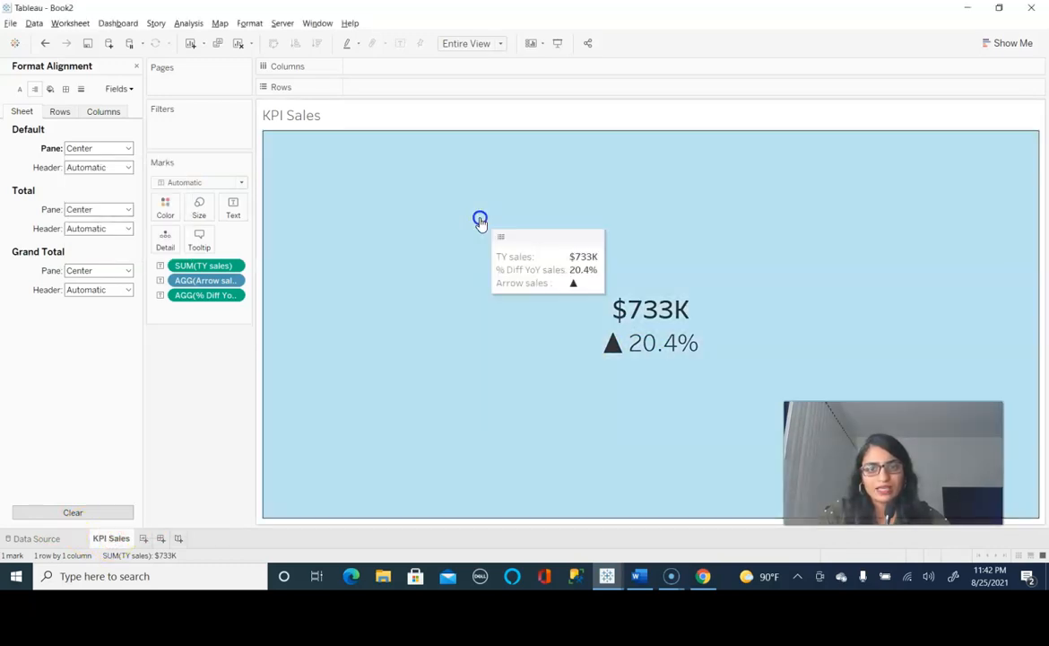
right_click(420, 226)
click(457, 290)
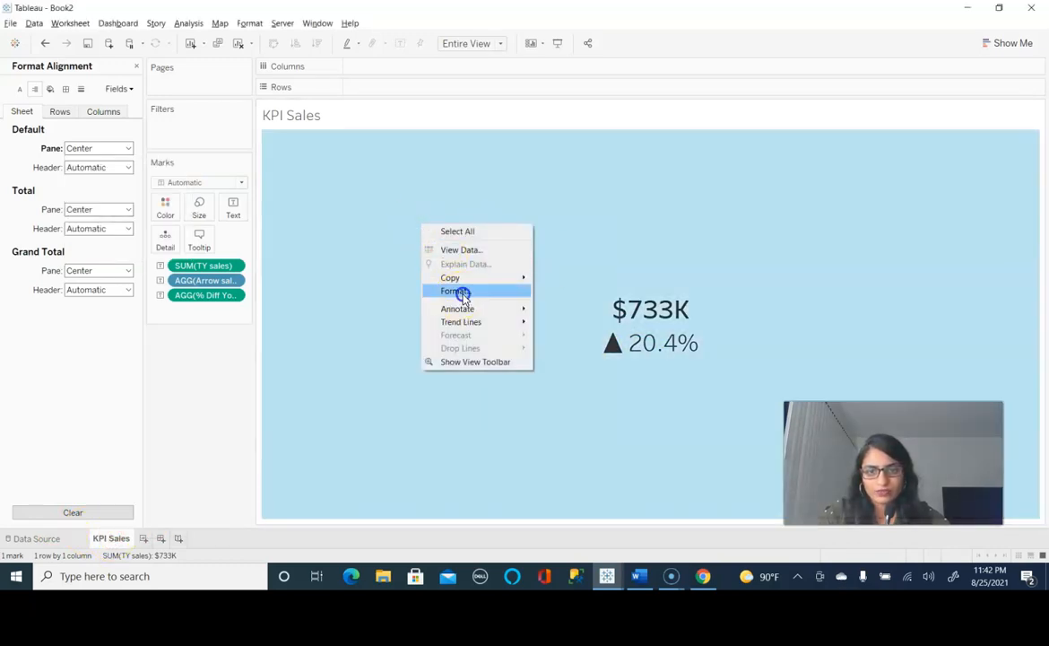
click(50, 91)
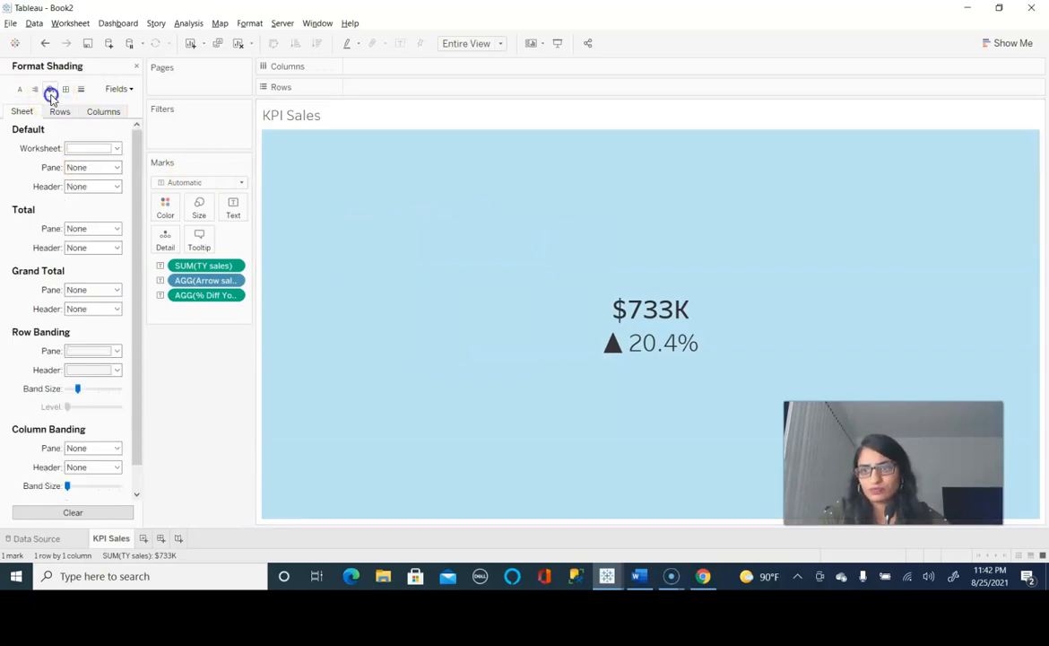
click(117, 149)
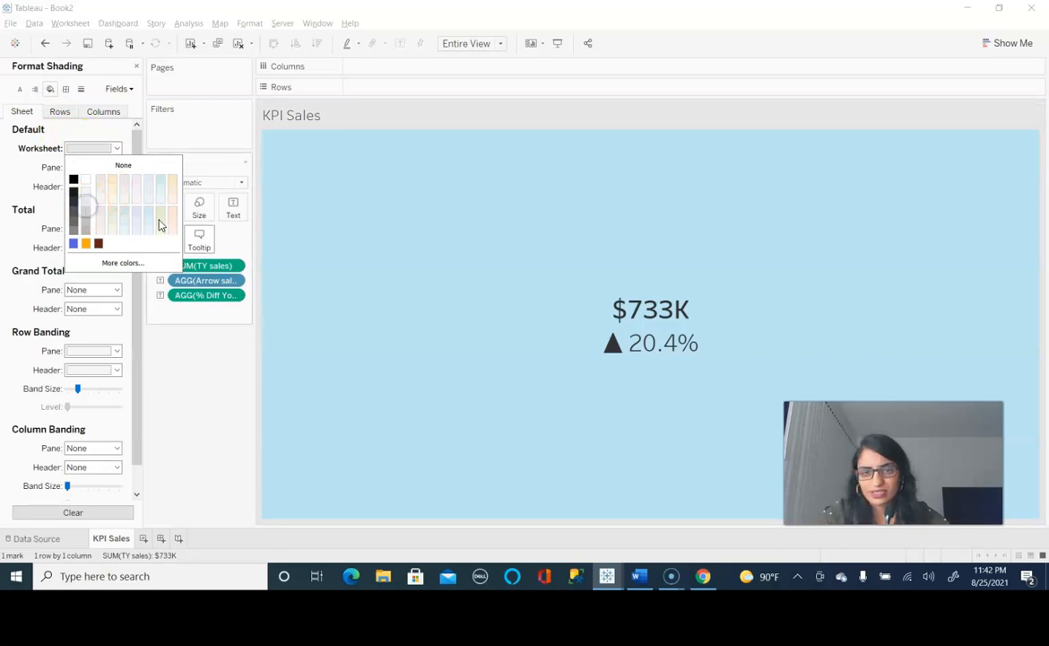
click(203, 397)
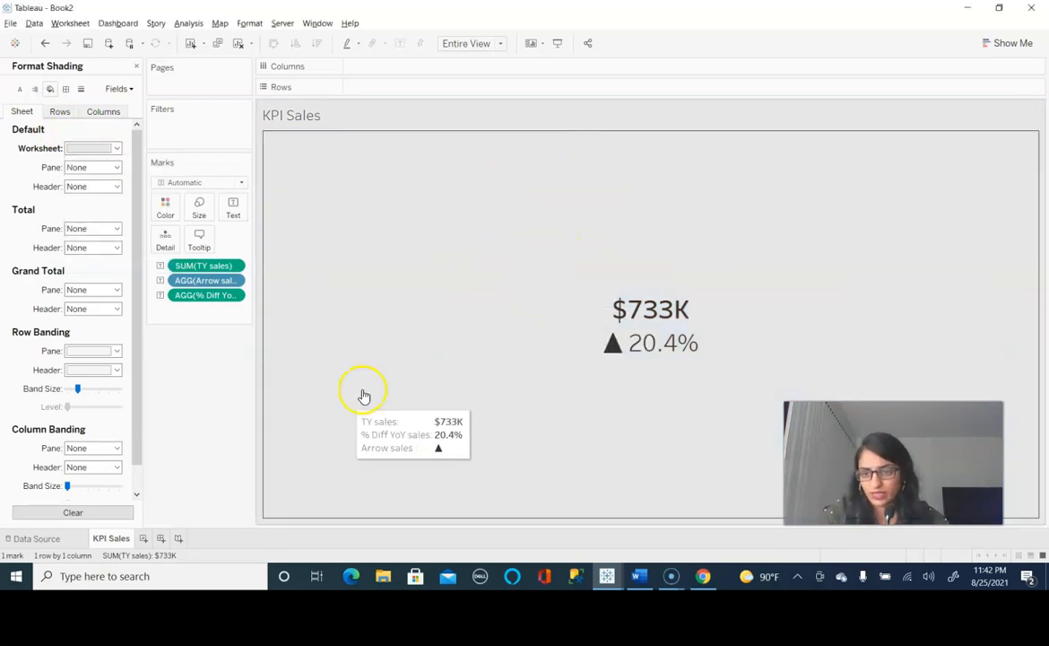
Step: Duplicate the KPI Sales sheet and rename the copy KPI Quantity
right_click(117, 543)
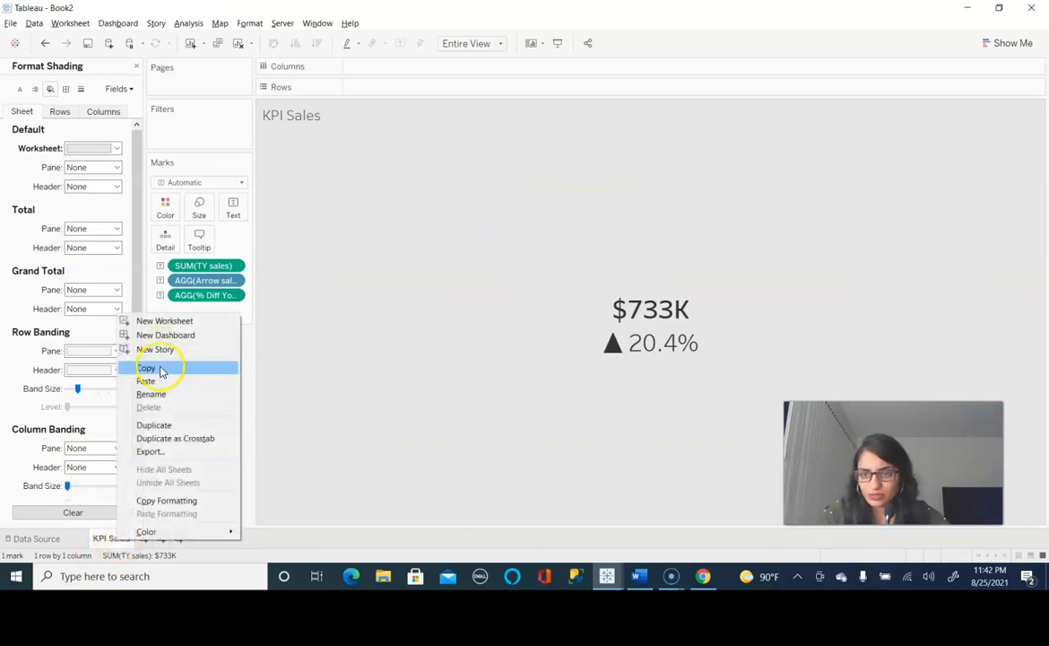
click(159, 424)
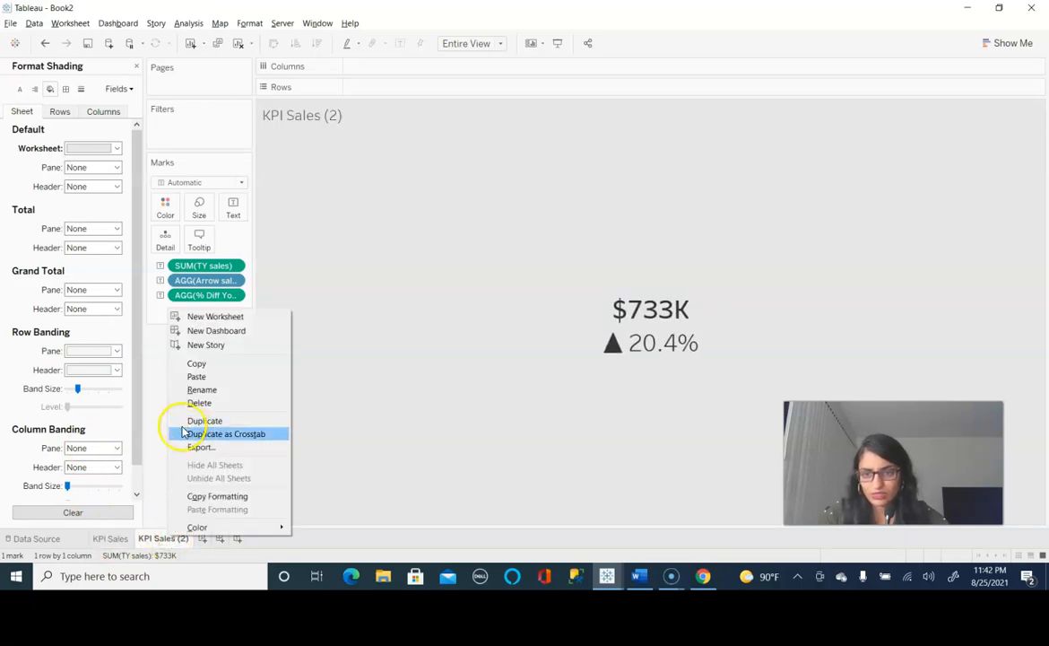
click(199, 390)
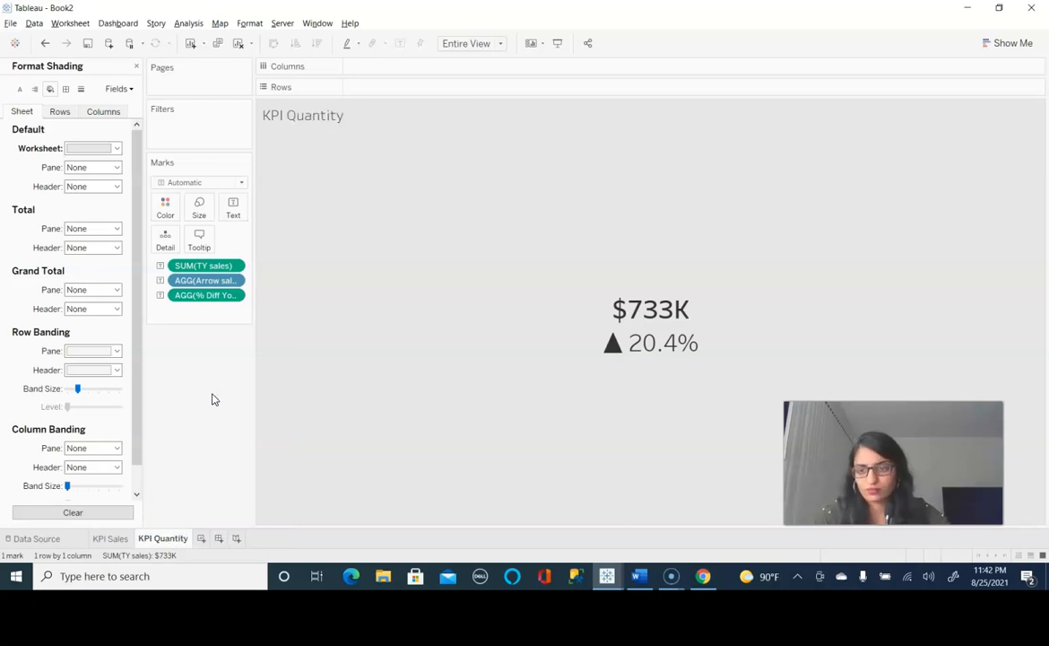
Step: Remove the TY sales, Arrow sales and % Diff YoY sales fields from the KPI Quantity sheet's marks
drag(202, 267, 213, 368)
drag(206, 264, 210, 367)
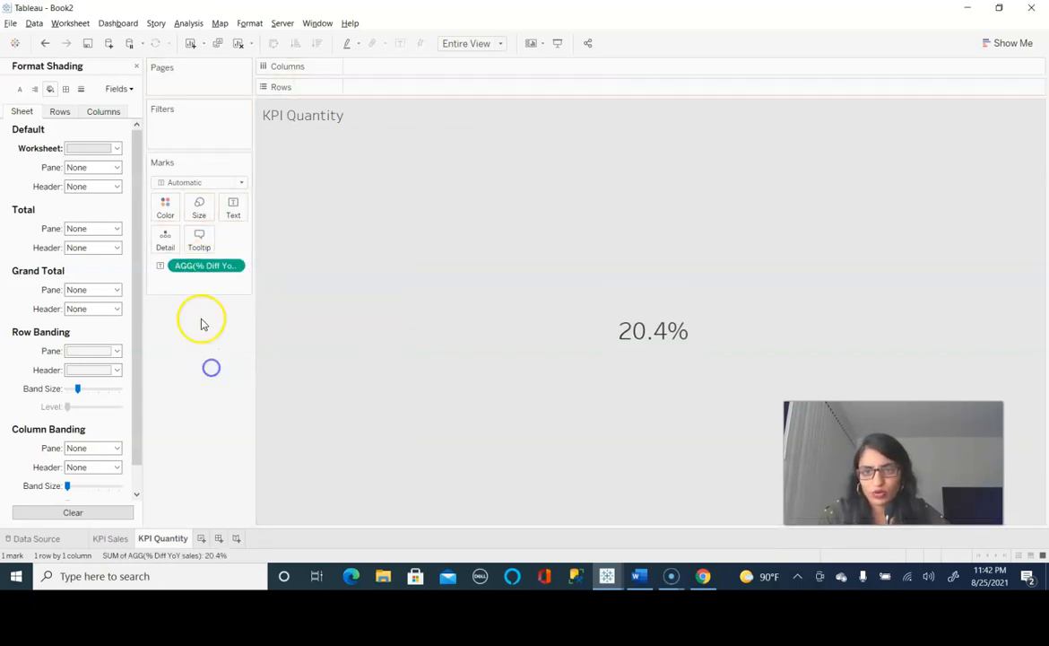
drag(206, 265, 211, 387)
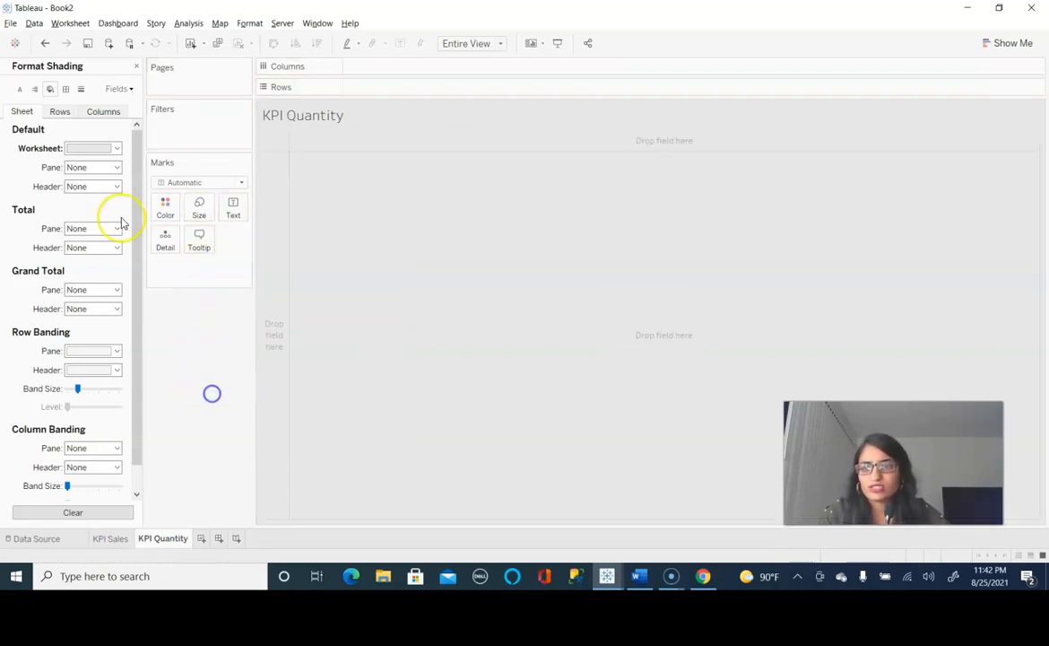
Step: Filter the data fields by "Q" and add TY Quantity to the rows of the KPI Quantity sheet
click(138, 68)
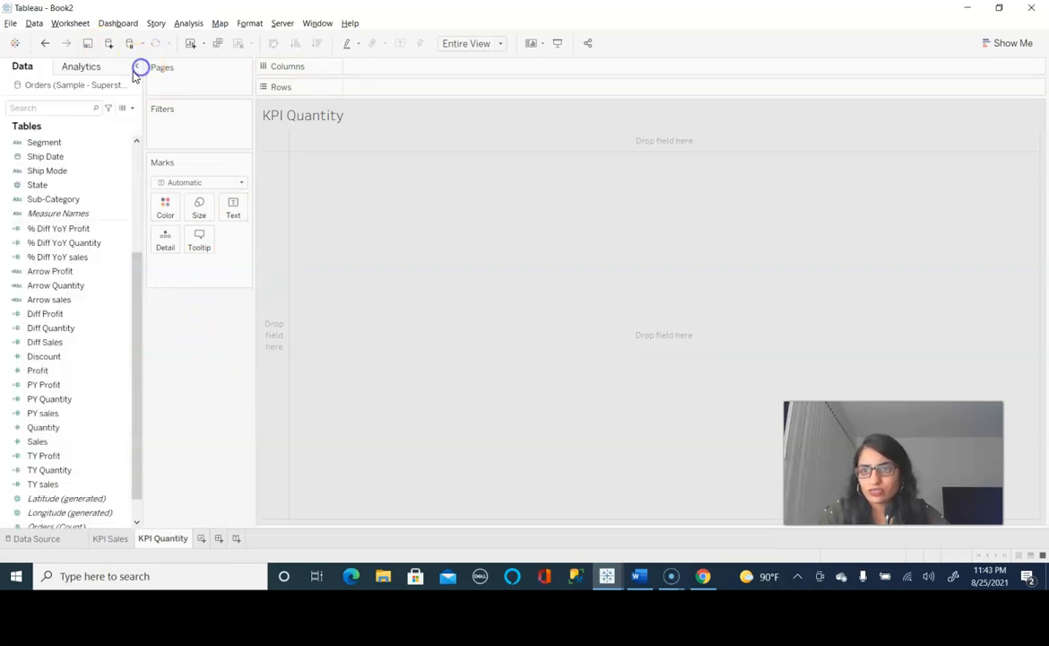
click(56, 109)
text(Q)
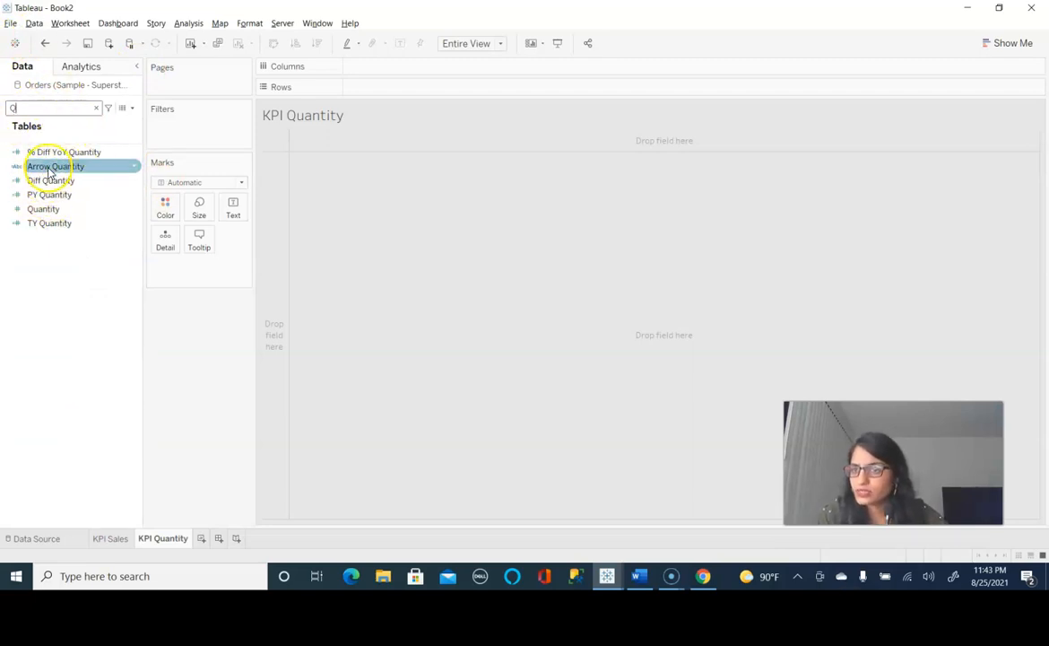
drag(61, 222, 375, 86)
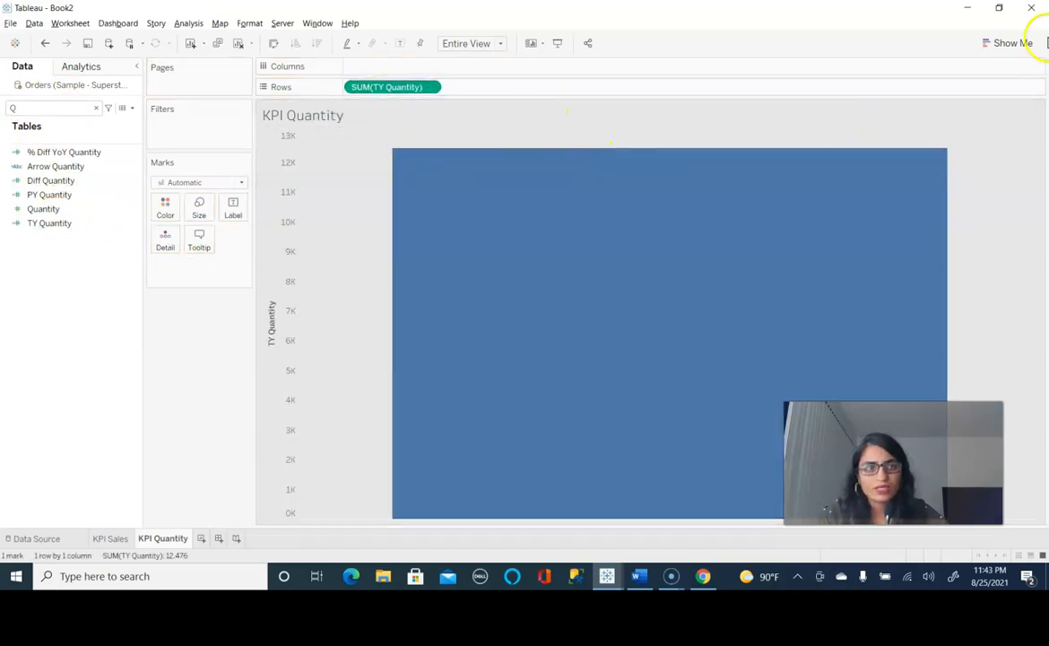
Step: Convert the KPI Quantity sheet's TY Quantity bar chart to a text table
click(1018, 43)
click(935, 80)
click(59, 231)
click(61, 152)
click(73, 184)
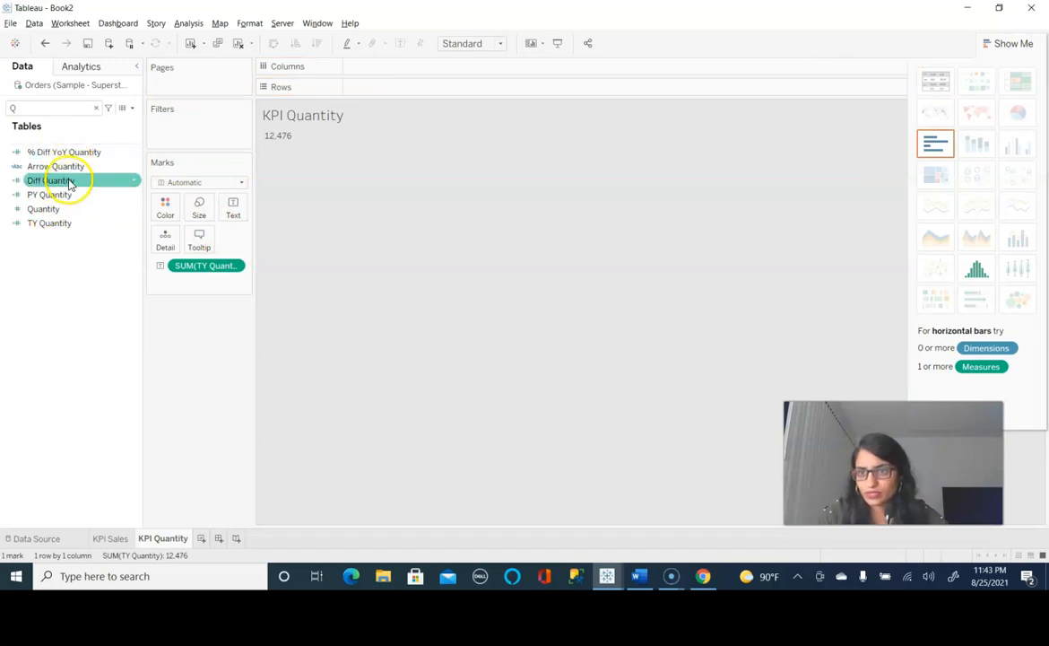
Step: Add Arrow Quantity and % Diff YoY Quantity to the text marks of the KPI Quantity sheet
drag(59, 167, 231, 211)
mouse_move(273, 141)
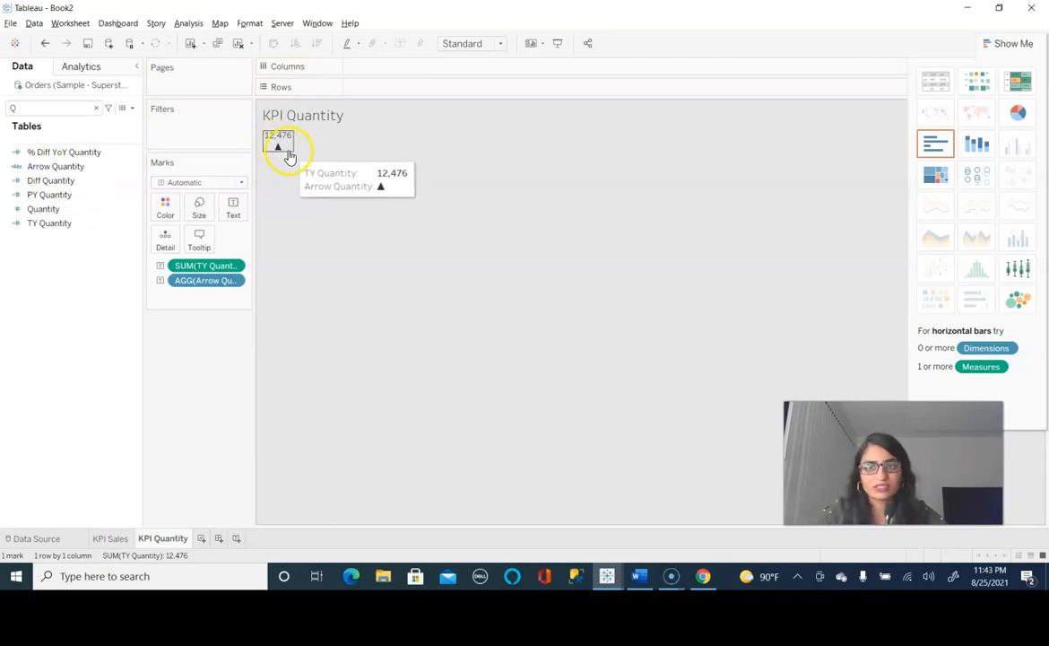
click(72, 199)
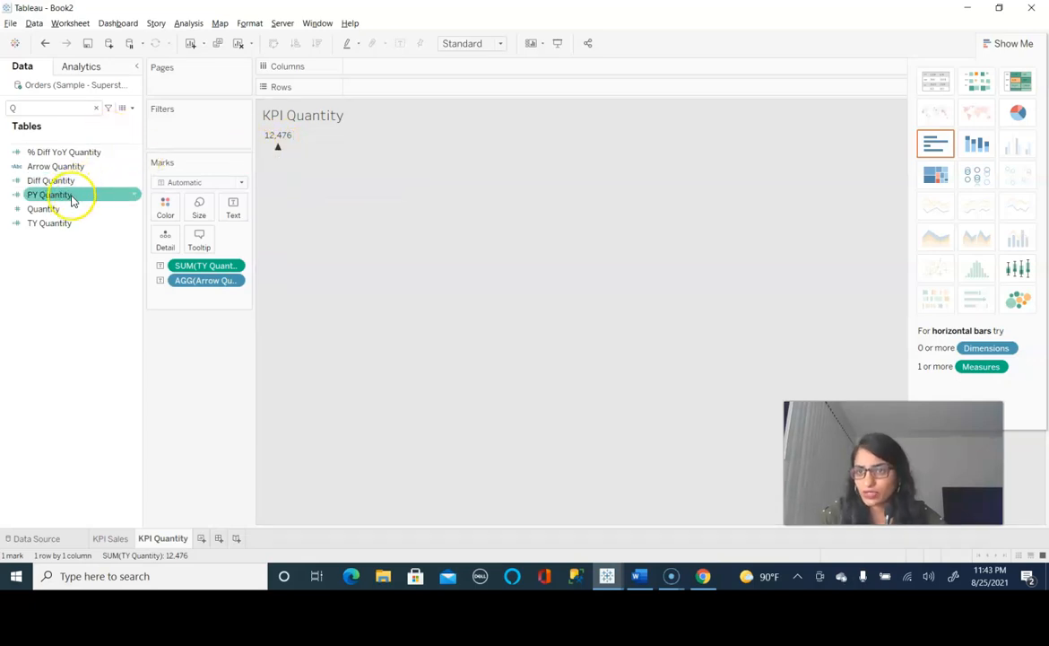
drag(90, 162, 235, 211)
Step: Format the TY Quantity values as a custom number with 0 decimal places and Thousands (K) display units
right_click(272, 151)
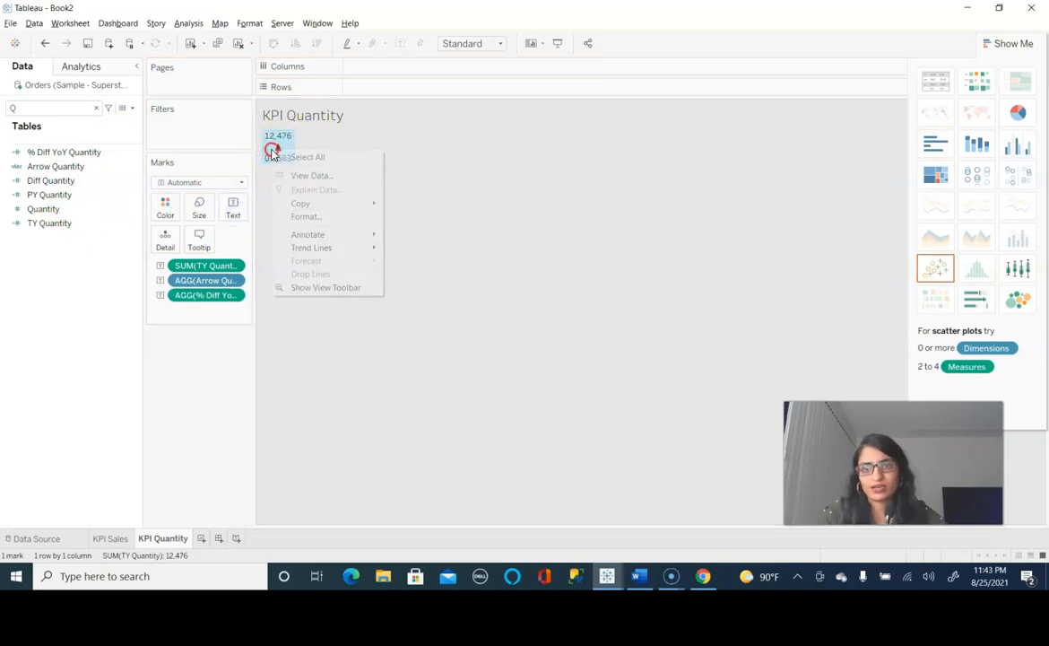
click(327, 217)
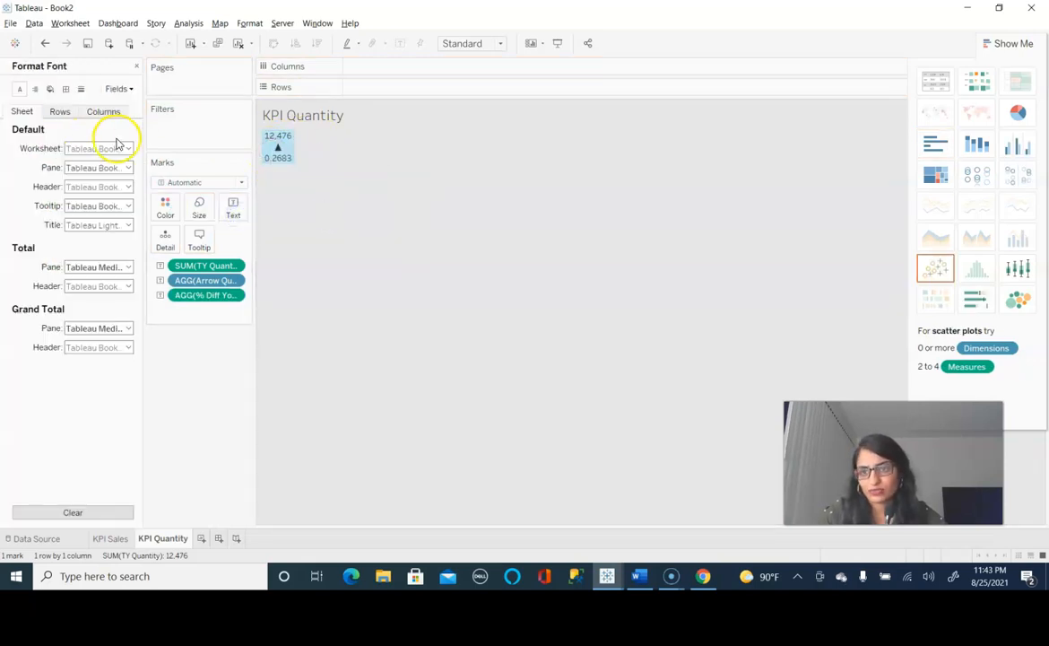
click(126, 89)
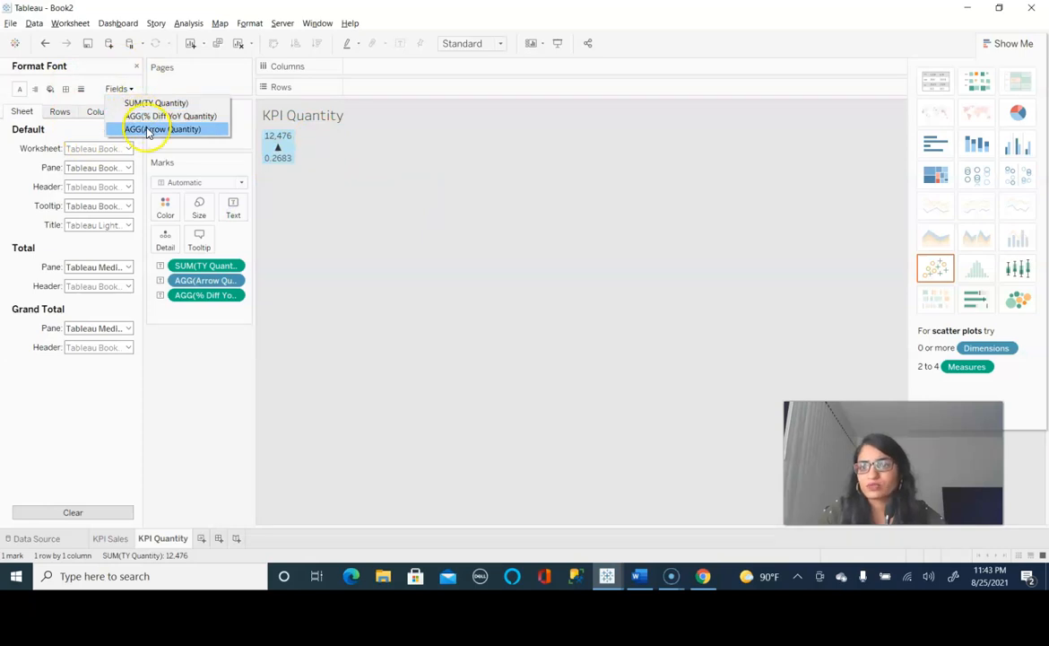
click(146, 103)
click(112, 185)
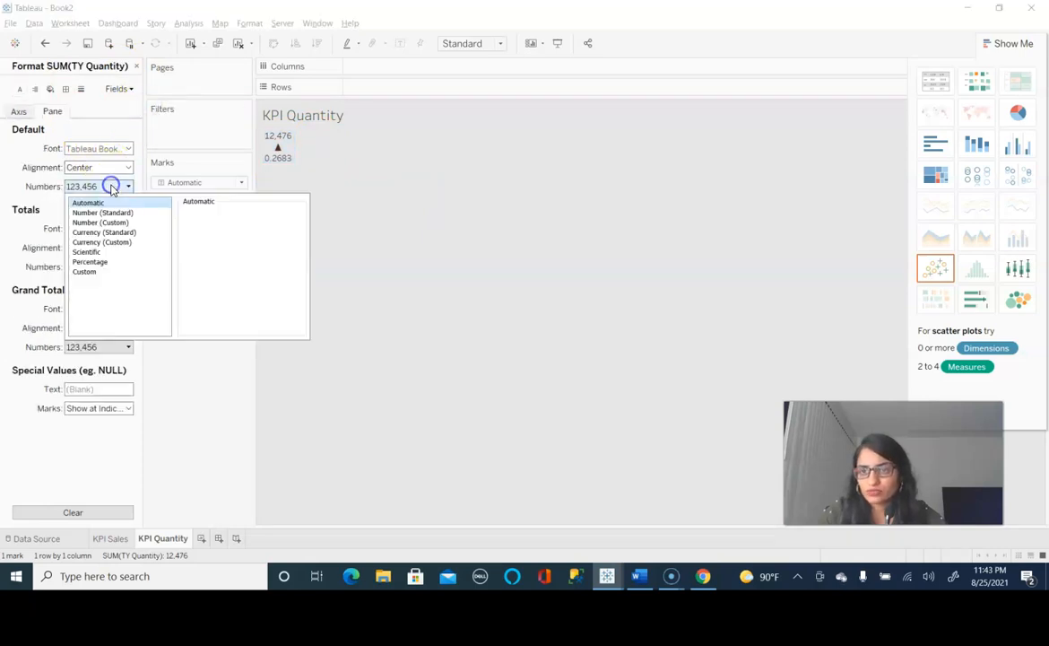
click(123, 222)
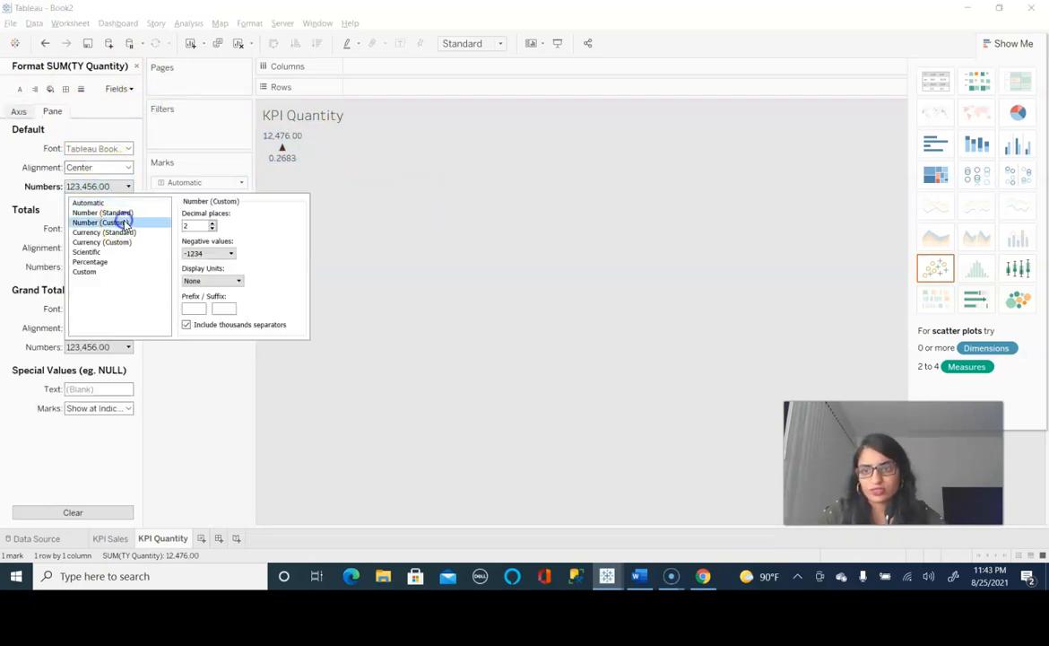
click(212, 229)
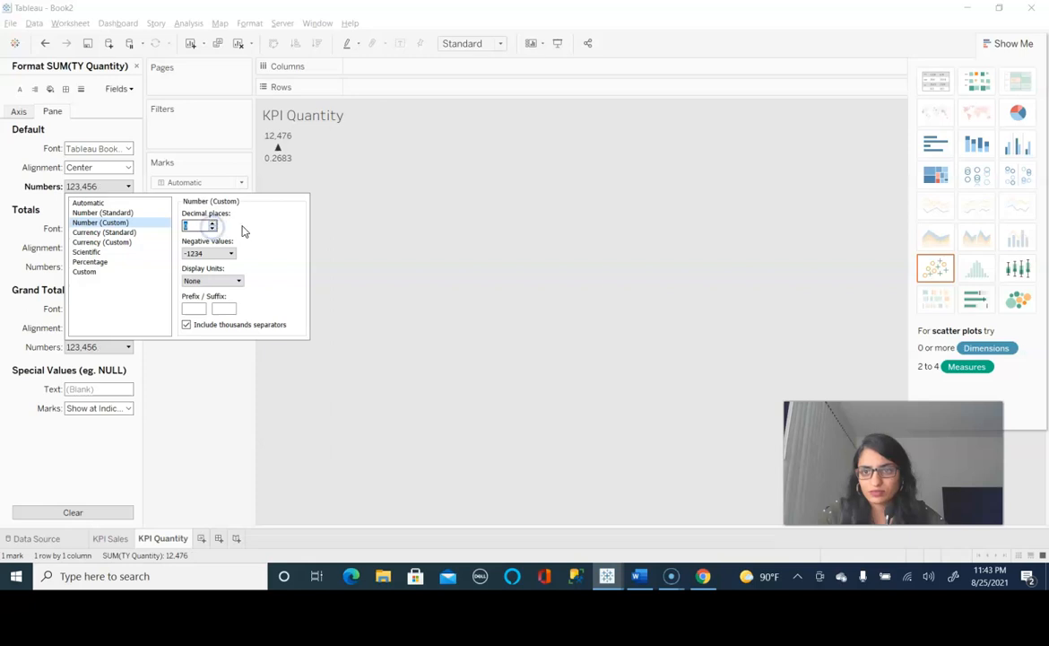
click(241, 284)
click(218, 295)
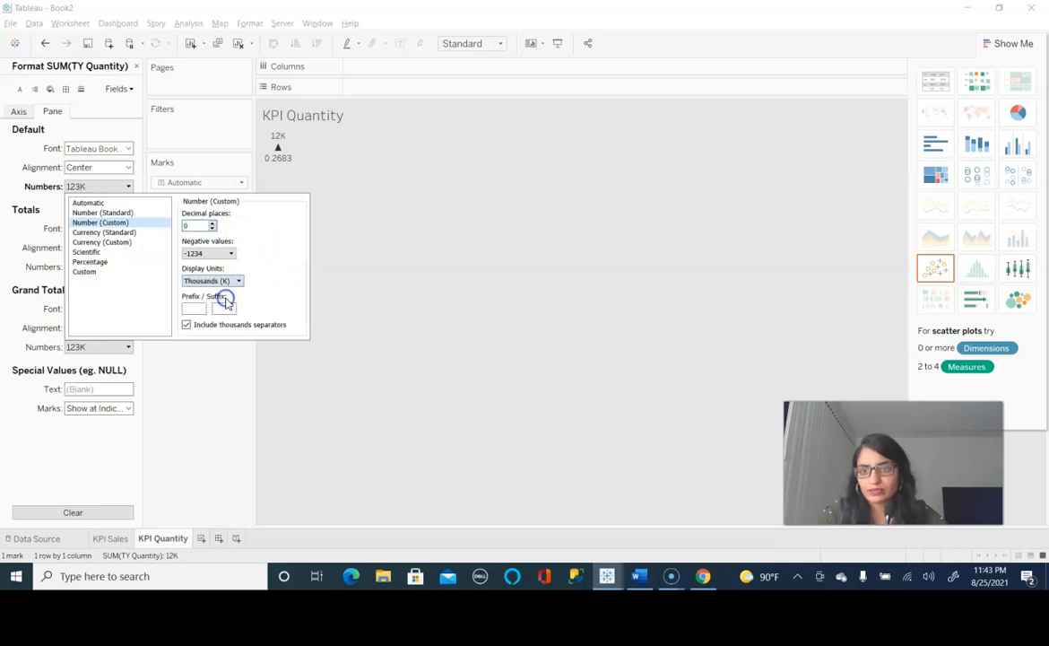
click(227, 286)
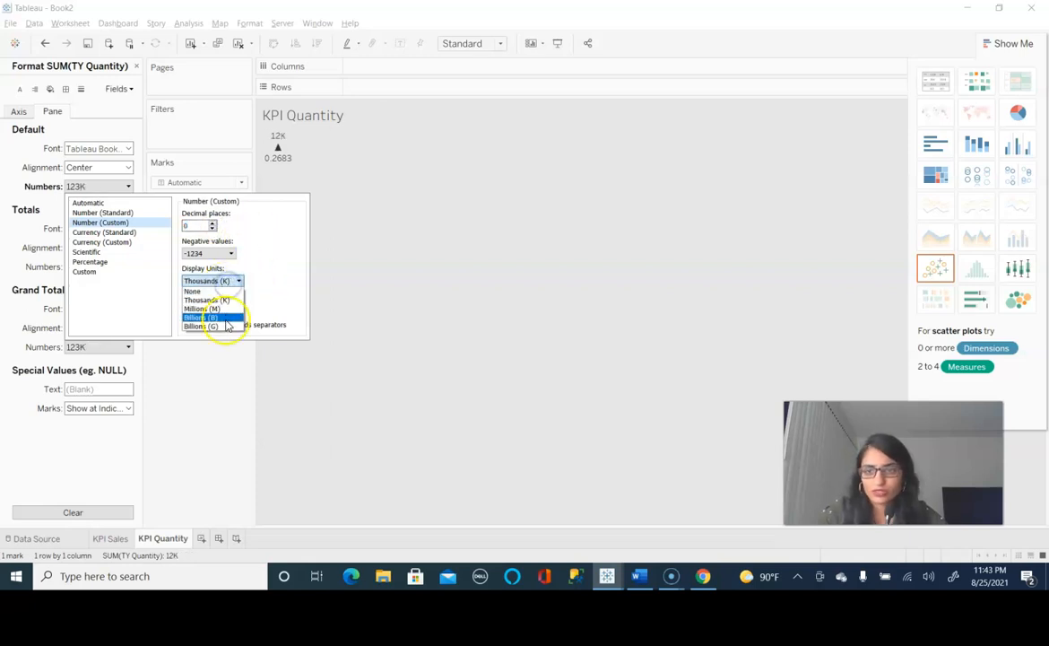
click(223, 304)
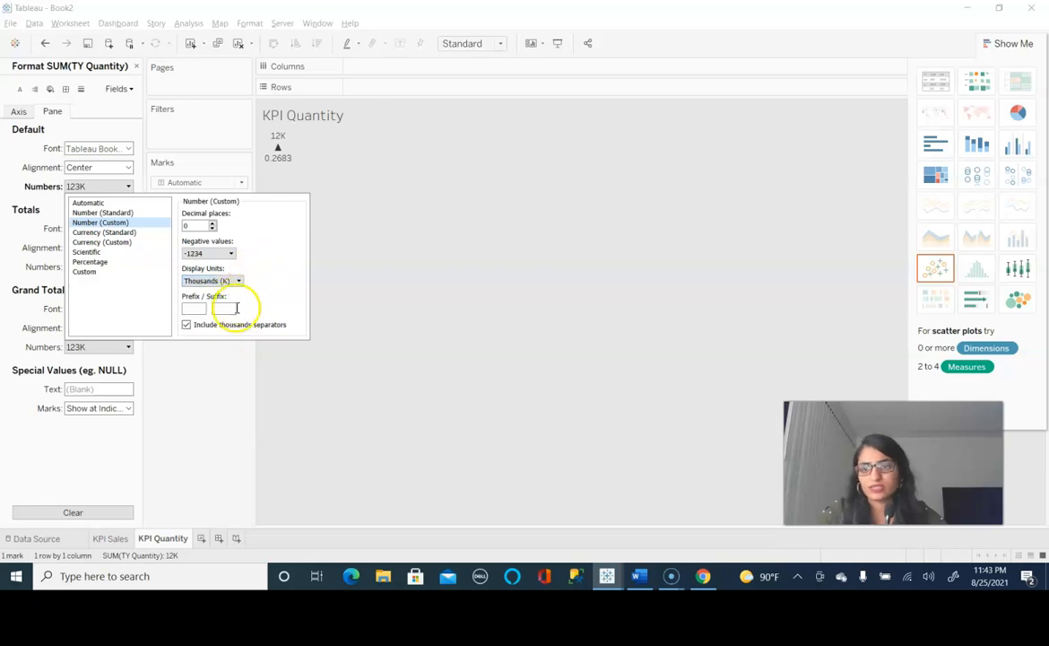
click(212, 412)
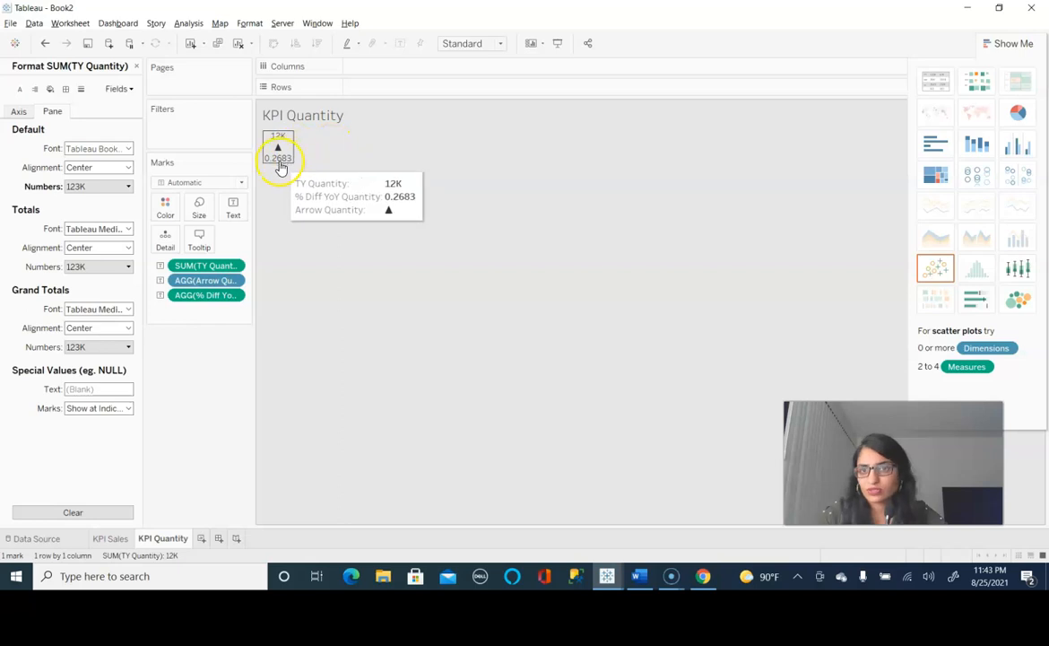
Step: Format the % Diff YoY Quantity values as a percentage with one decimal place
click(124, 89)
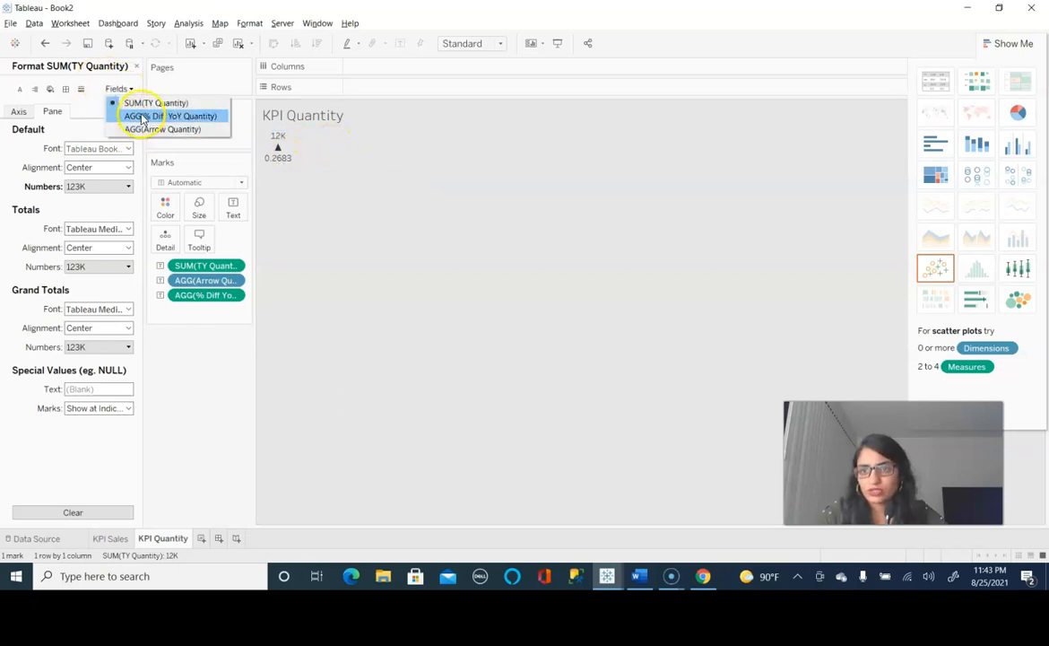
click(141, 115)
click(124, 186)
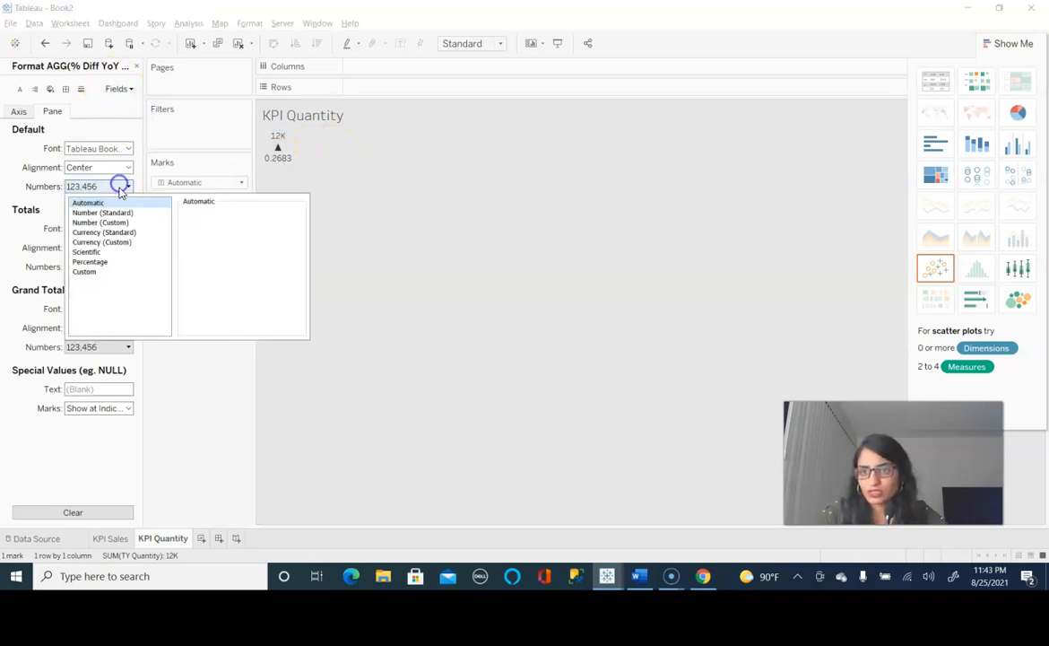
click(118, 262)
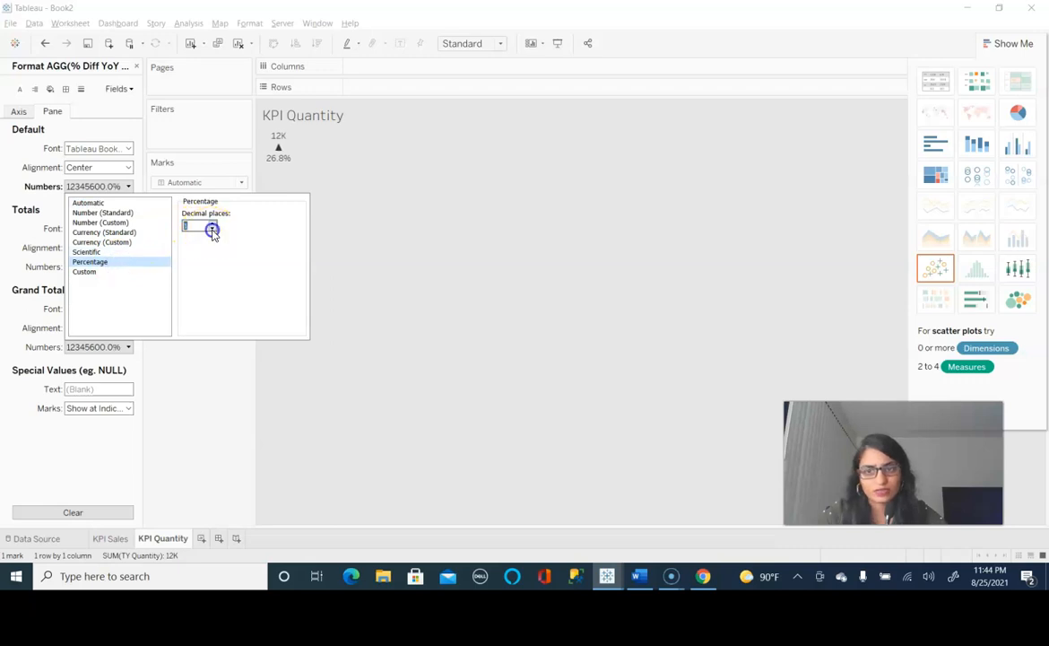
click(220, 397)
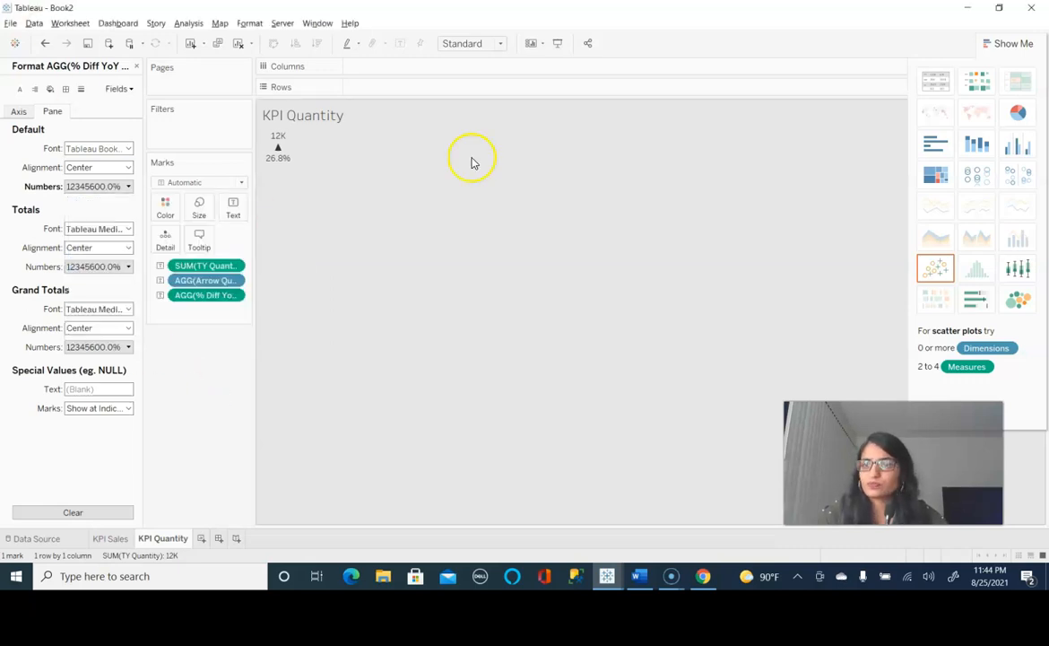
Step: Fit the sheet to Entire View and put Arrow Quantity and % Diff YoY Quantity on one line of the text label
click(501, 43)
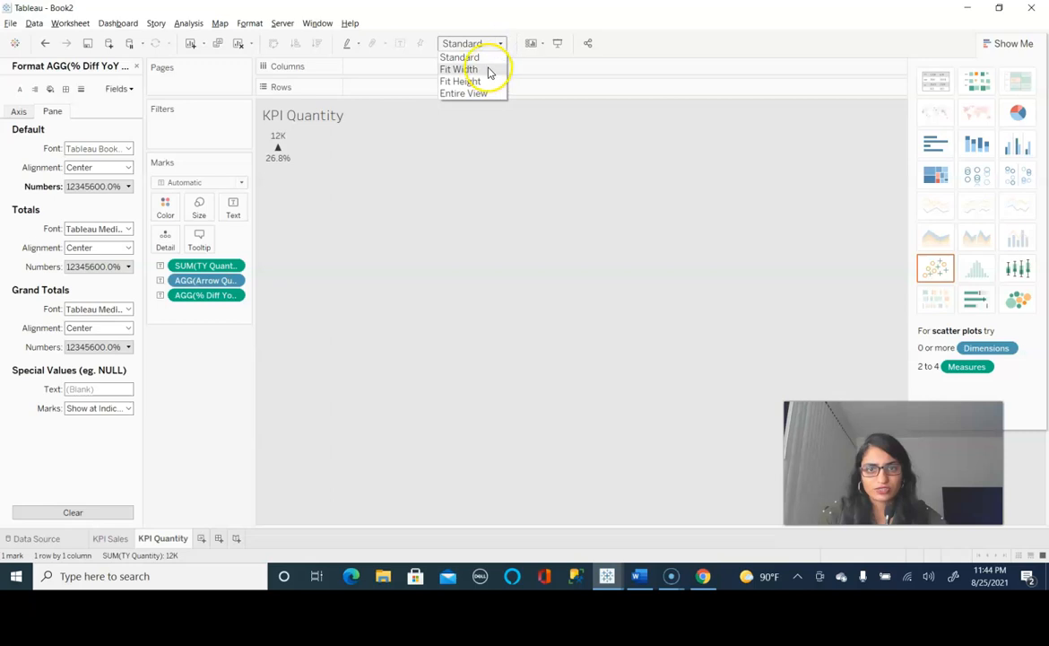
click(480, 93)
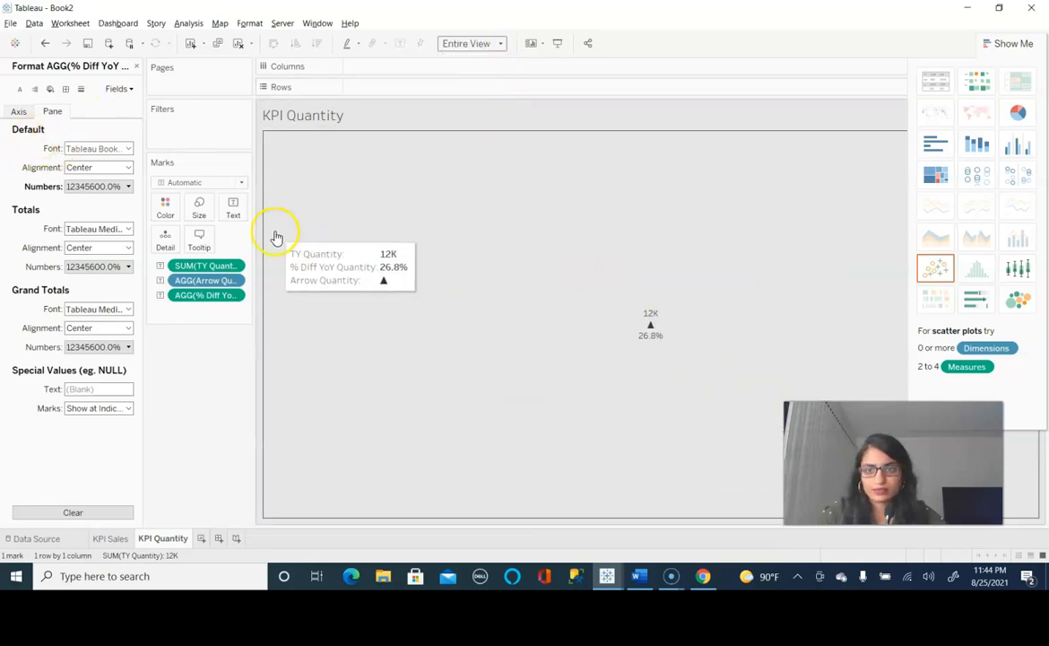
click(234, 209)
click(329, 234)
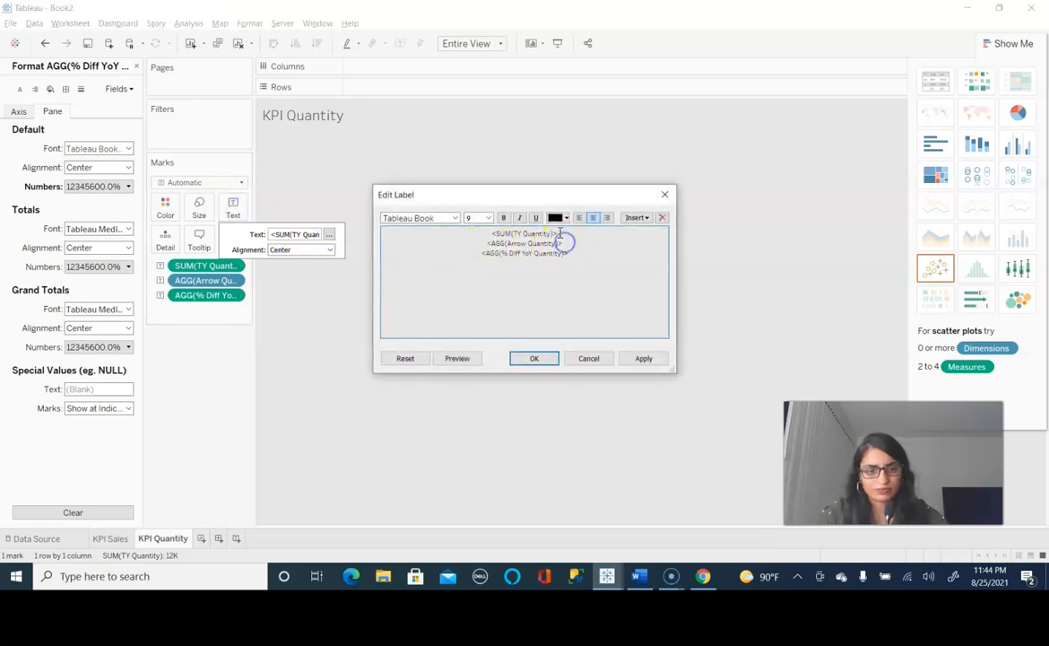
key(Delete)
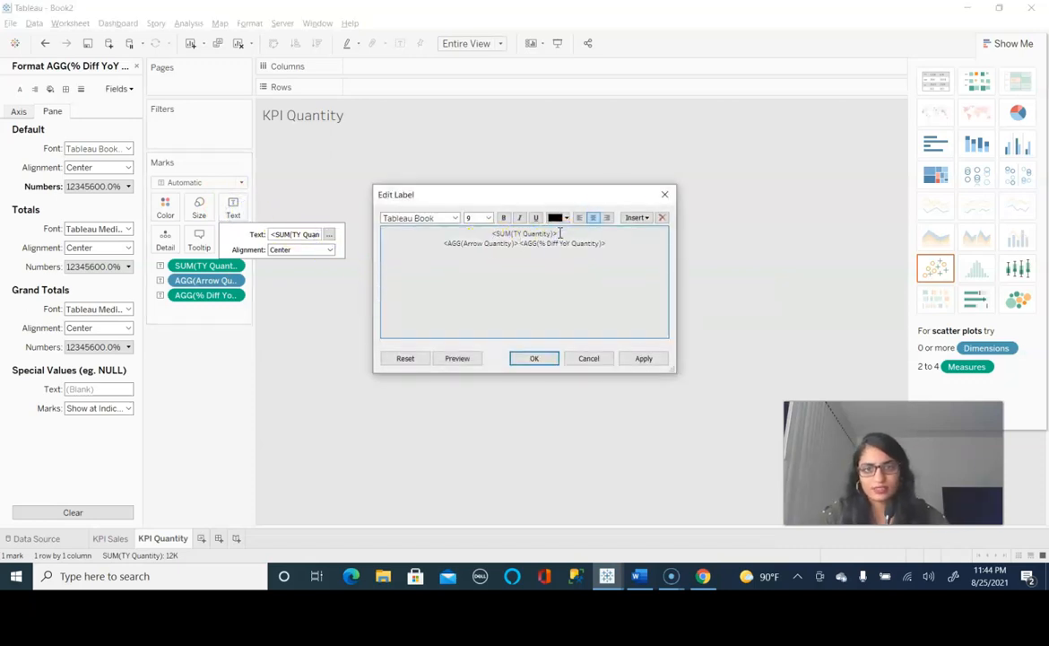
Step: Set the label's font size to 28 for TY Quantity and 26 for the arrow and percentage line
drag(446, 244, 468, 232)
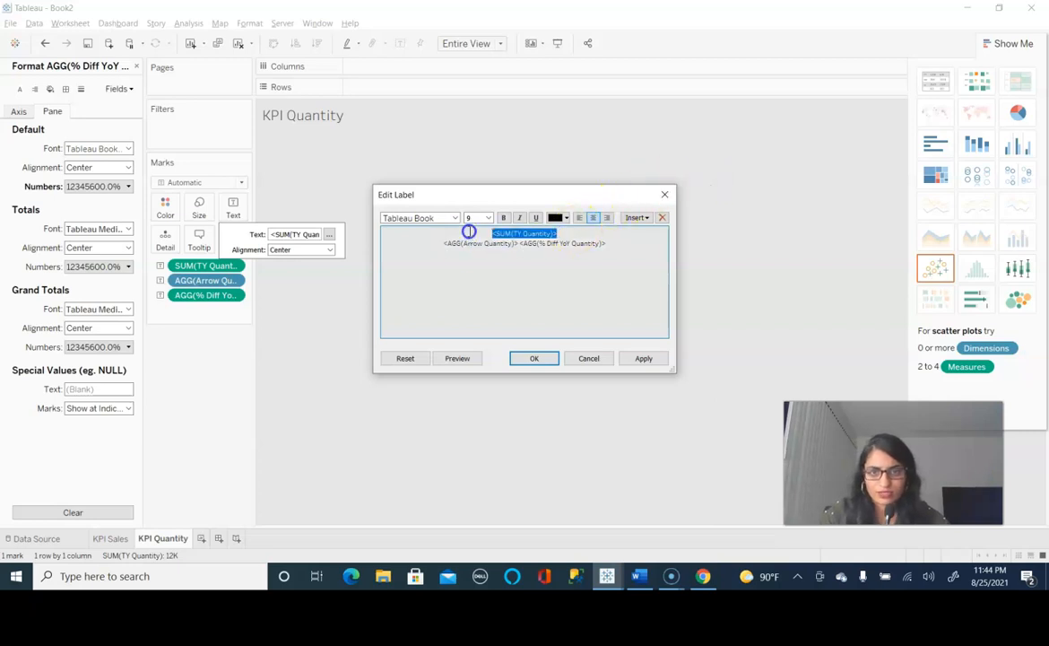
click(488, 218)
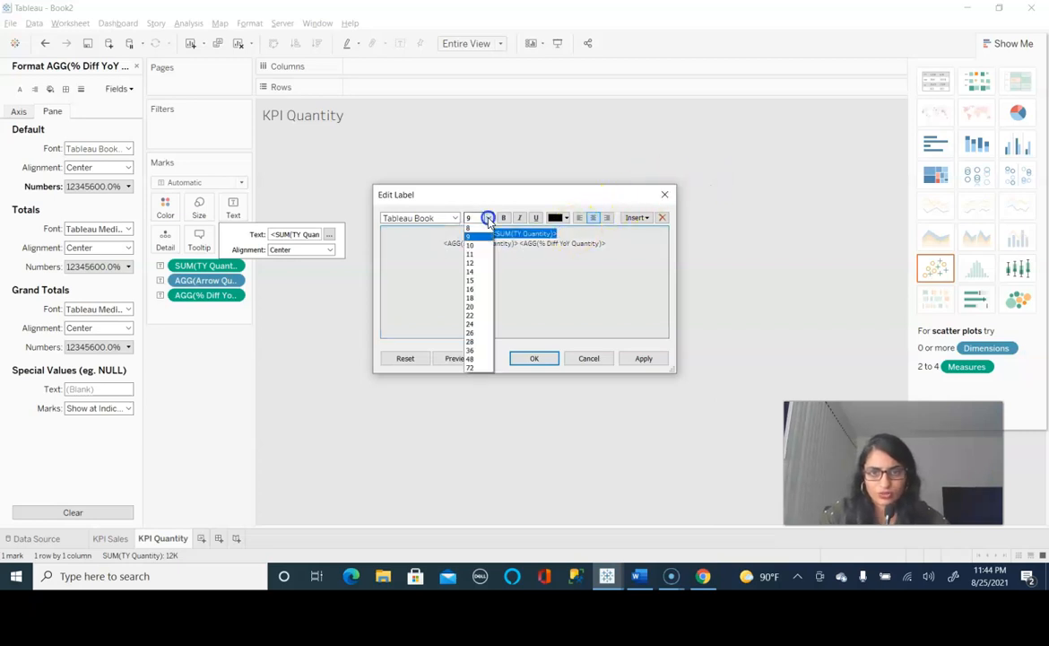
click(480, 340)
drag(604, 264, 440, 264)
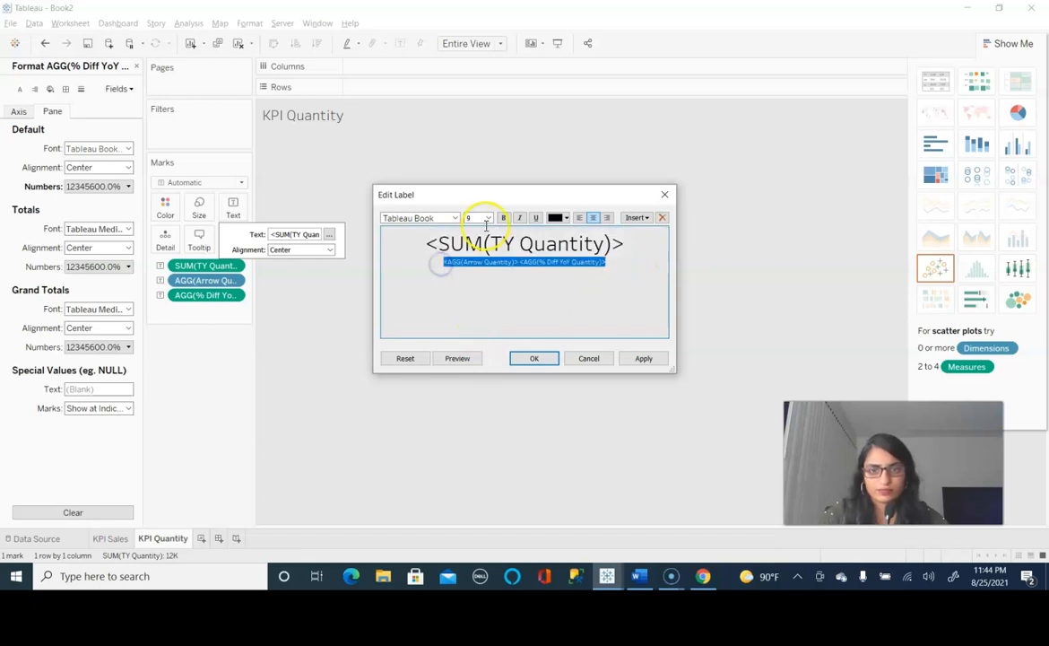
click(488, 217)
click(473, 330)
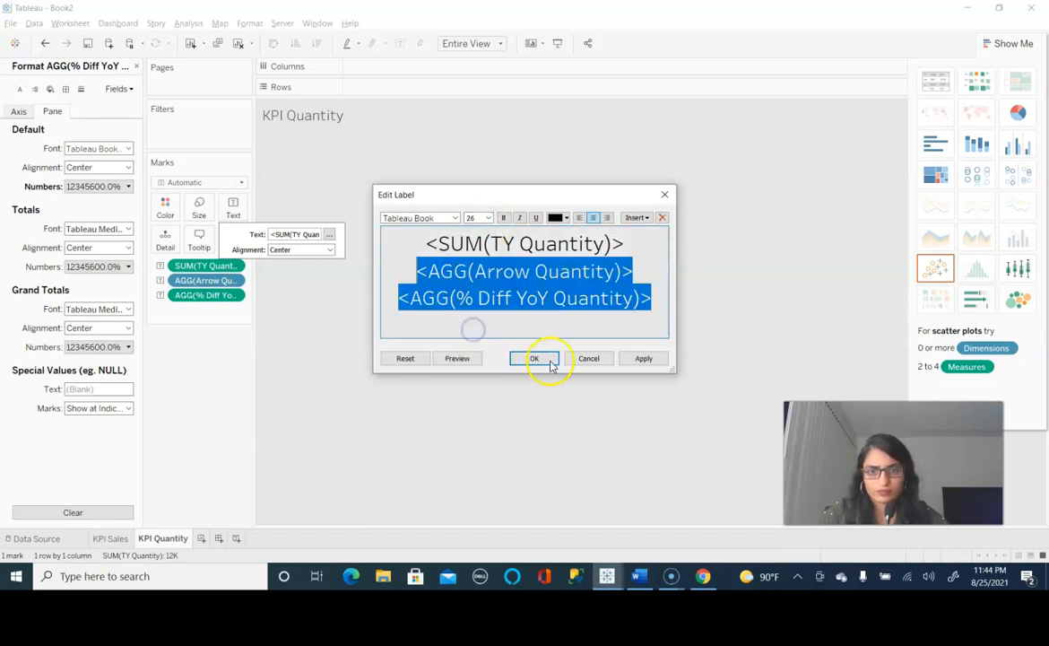
click(647, 358)
click(535, 360)
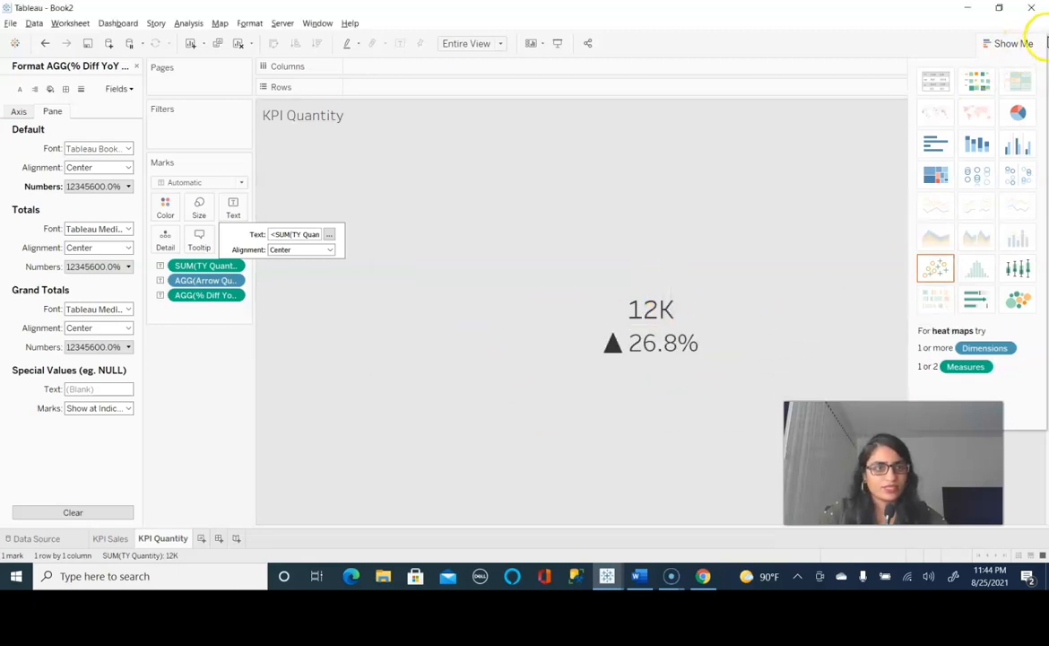
Step: Hide the Show Me chart suggestions and close the formatting options to return to the data fields
click(1012, 43)
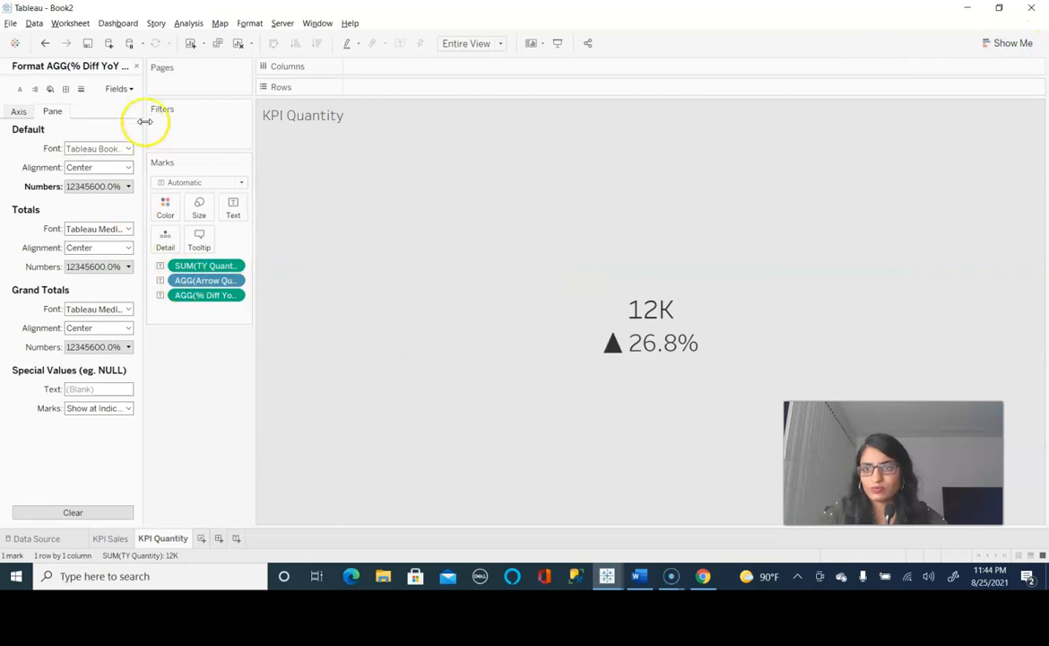
click(136, 66)
click(59, 182)
Step: Duplicate the KPI Quantity sheet and rename the copy KPI Profit
click(162, 540)
right_click(164, 541)
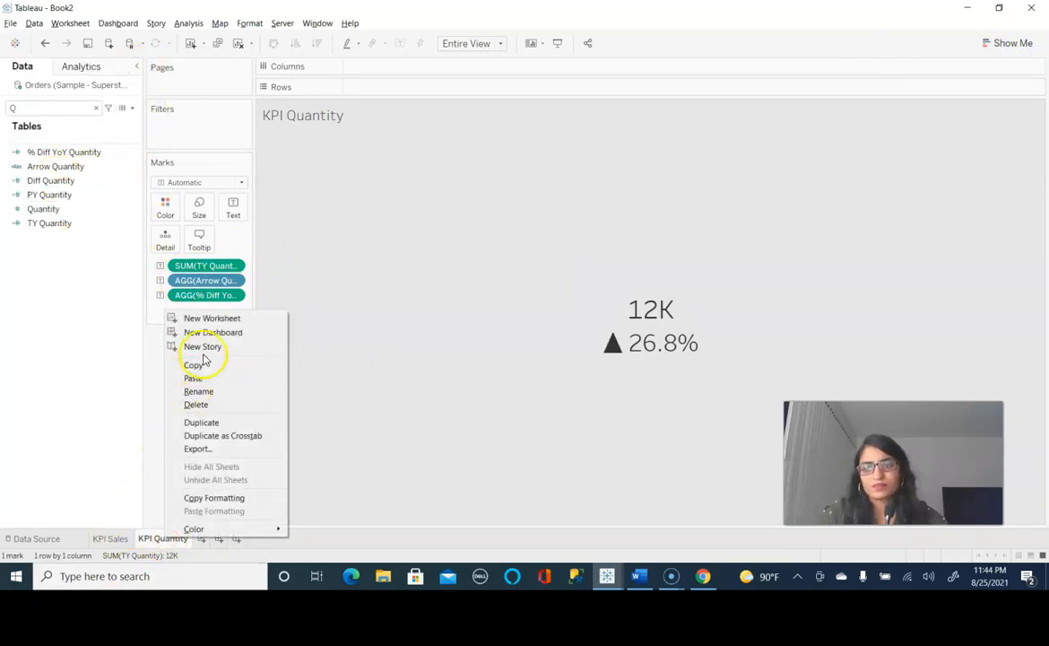
click(203, 422)
right_click(220, 541)
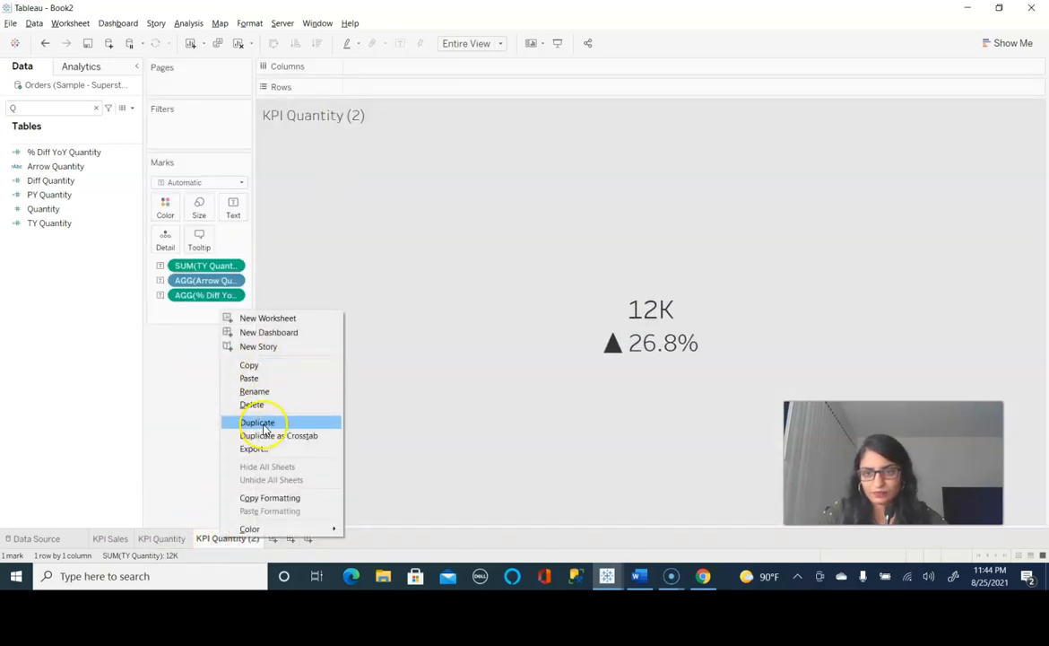
double_click(220, 538)
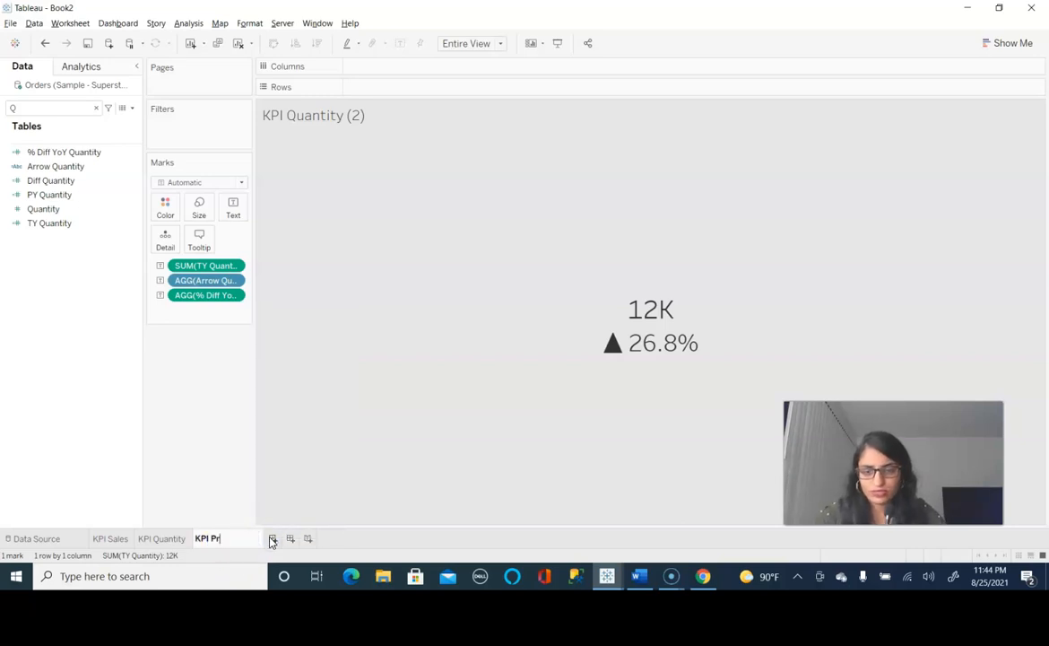
click(207, 478)
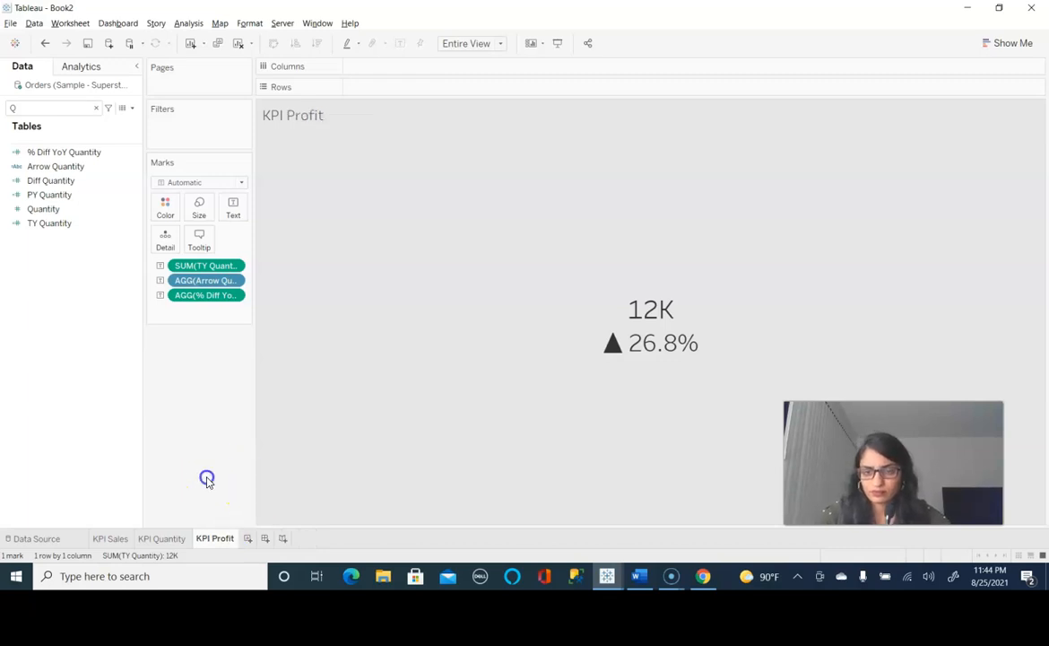
Step: Remove all three quantity fields from the KPI Profit sheet's marks and clear the data field search
drag(176, 264, 208, 356)
drag(199, 279, 206, 394)
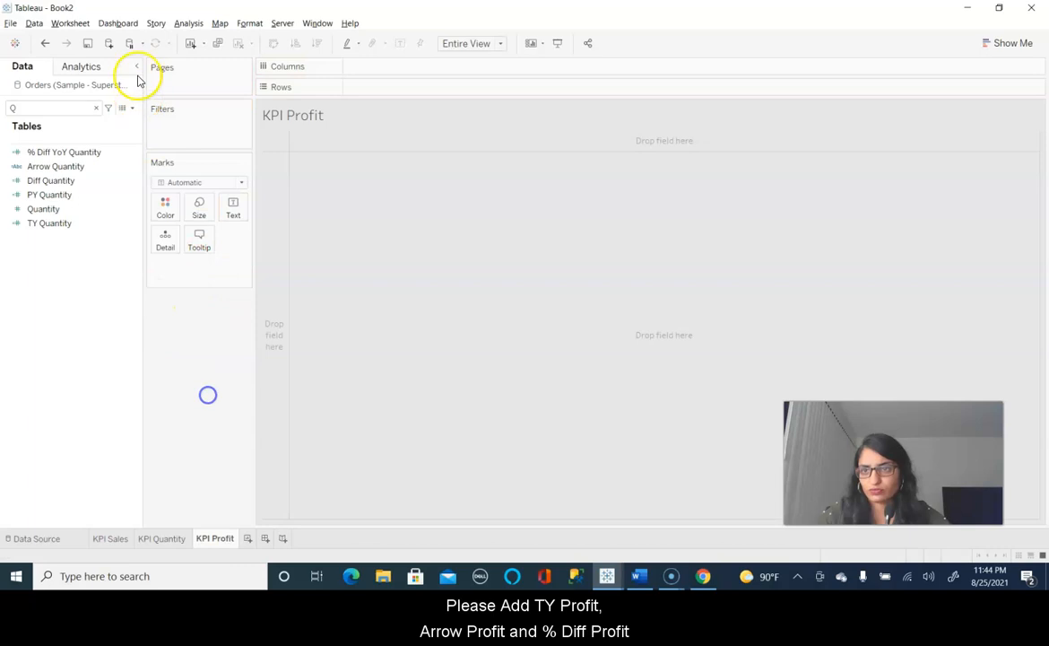
click(96, 108)
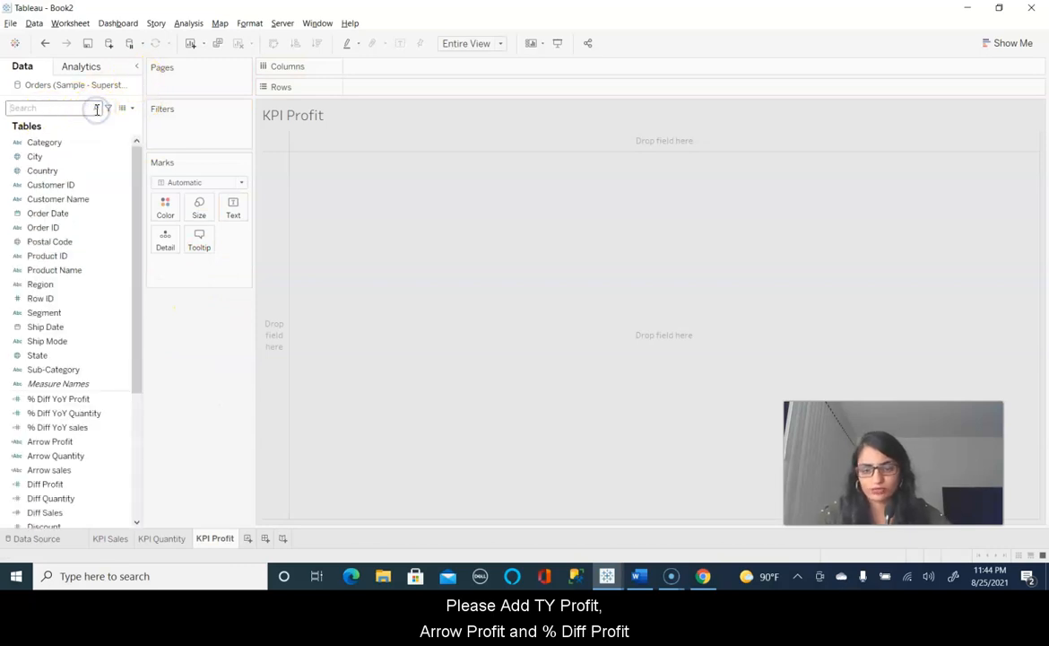
Step: Filter the data fields by "sa" and add TY sales to the text marks of the KPI Profit sheet
text(sa)
click(54, 223)
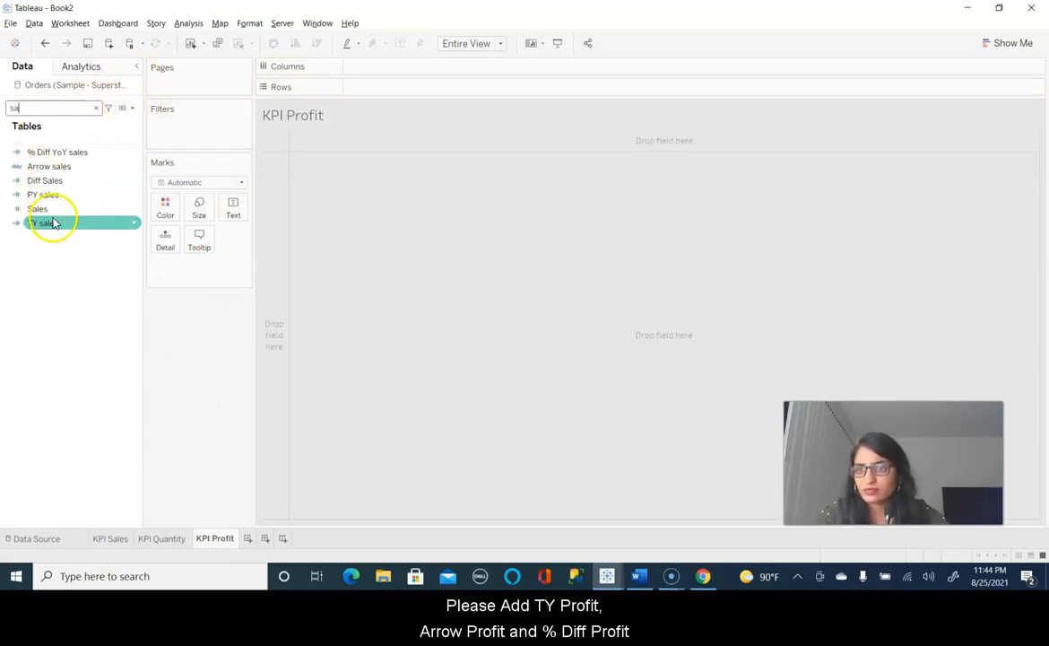
drag(51, 225, 234, 206)
click(33, 163)
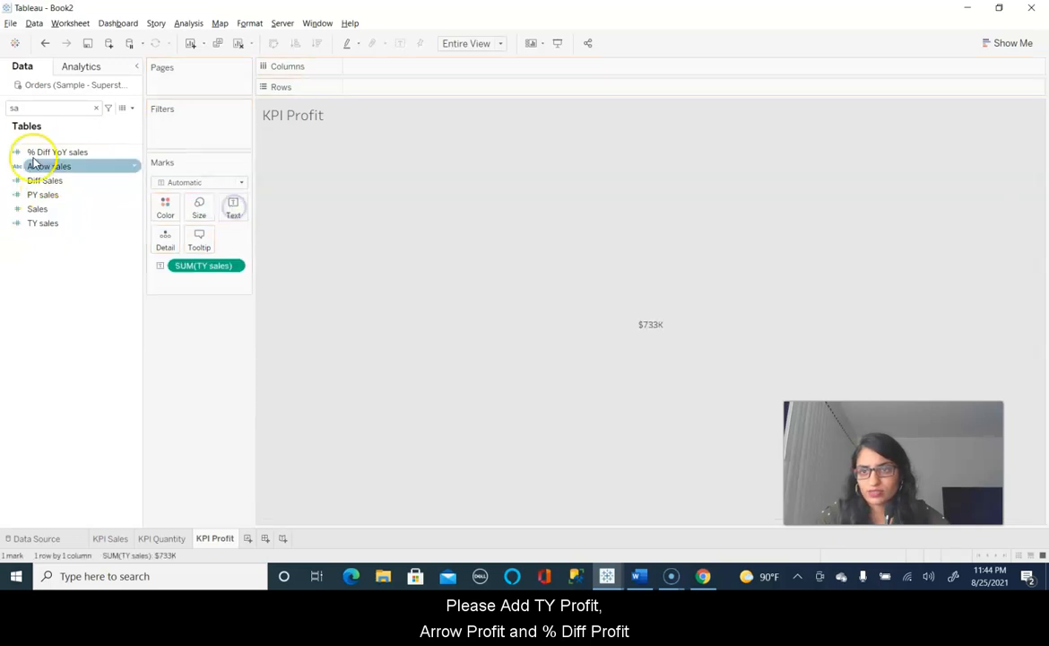
Step: Add Arrow sales and % Diff YoY sales to the text marks of the KPI Profit sheet
drag(60, 172, 257, 208)
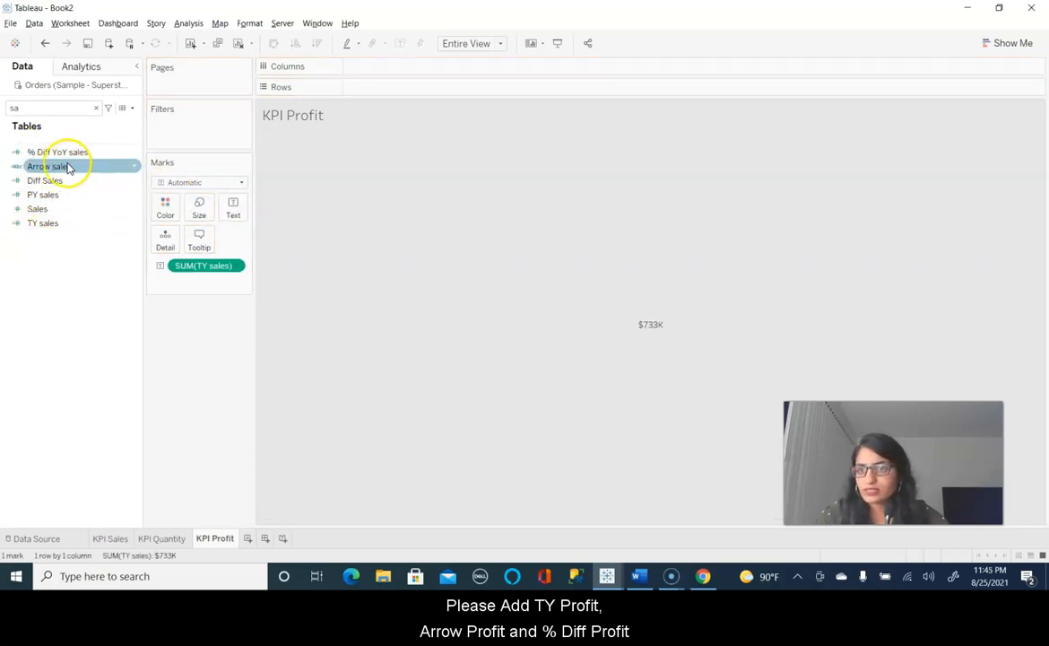
drag(68, 171, 232, 212)
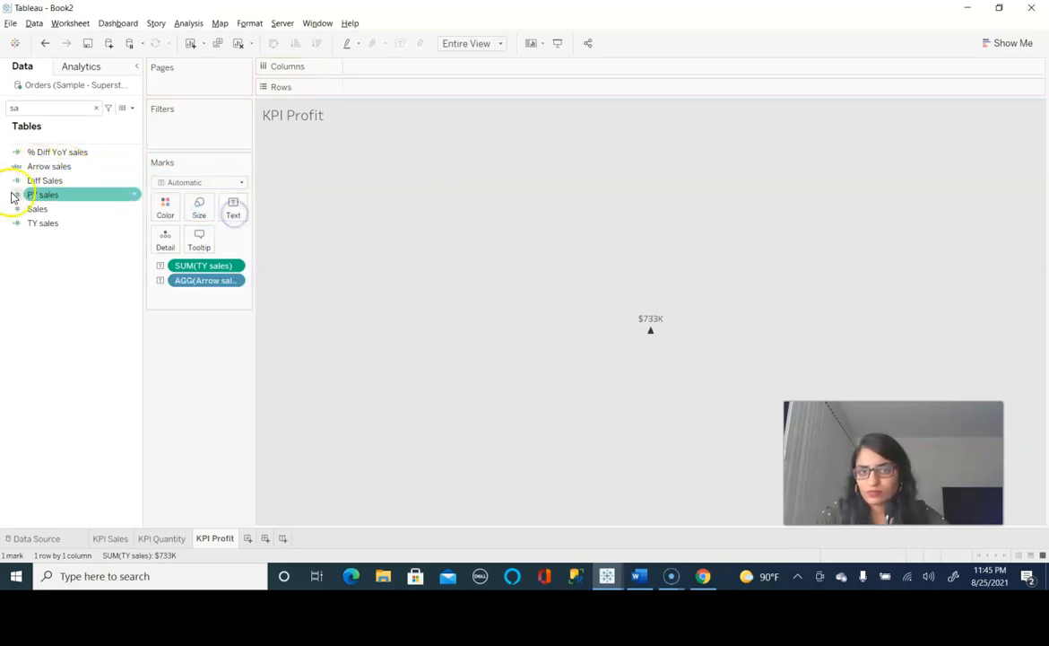
drag(26, 152, 225, 214)
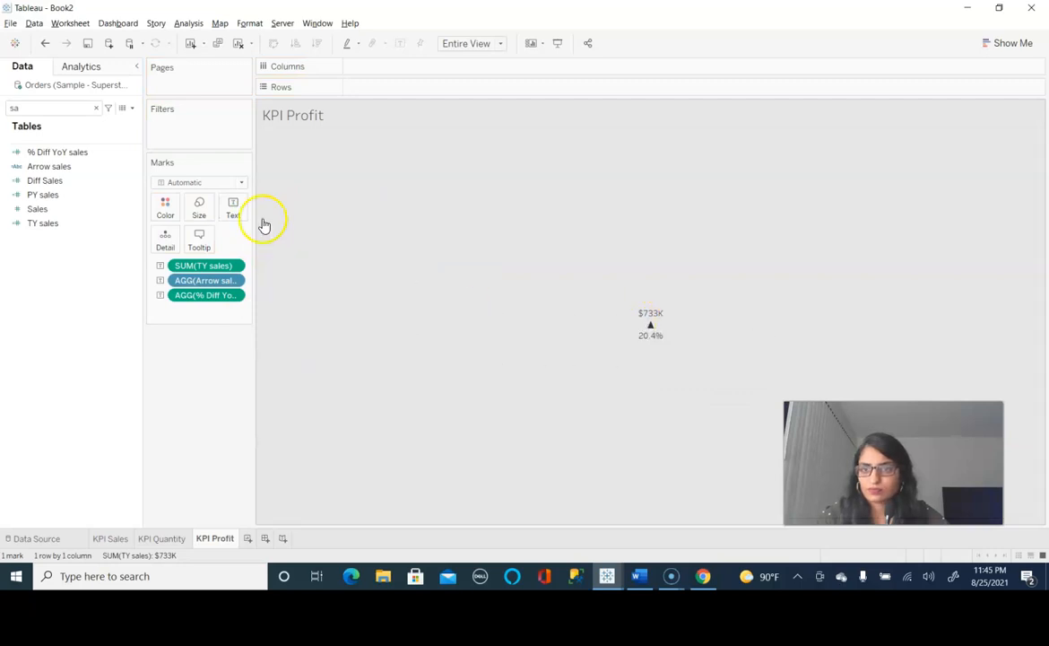
Step: In the KPI Profit label, put the arrow and % Diff YoY sales on one line at size 26 and set TY sales to size 28
click(232, 212)
click(329, 234)
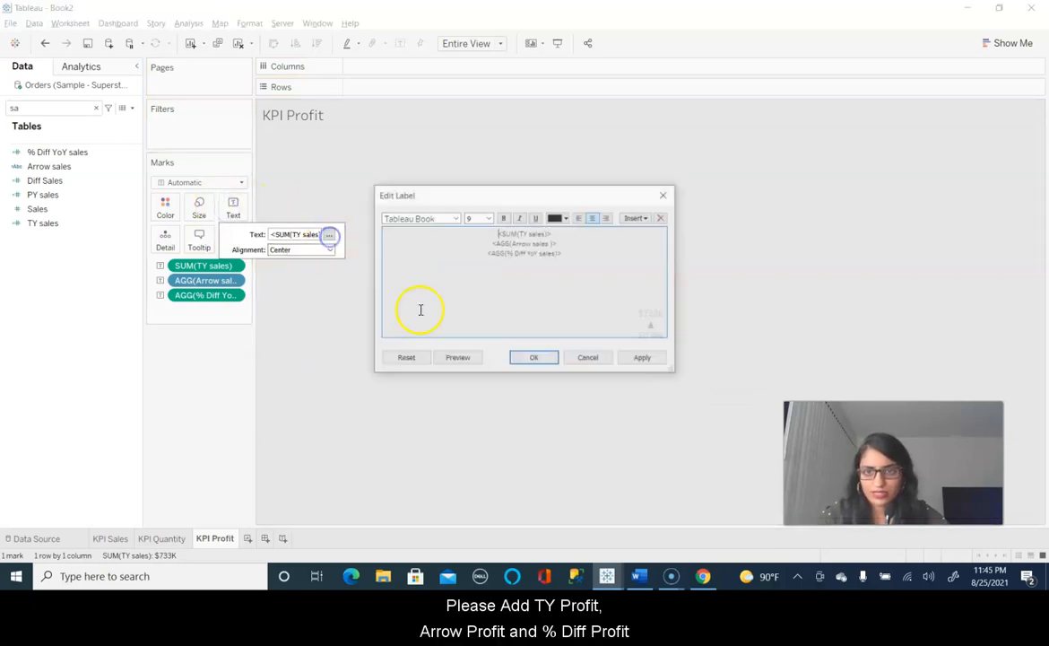
click(556, 244)
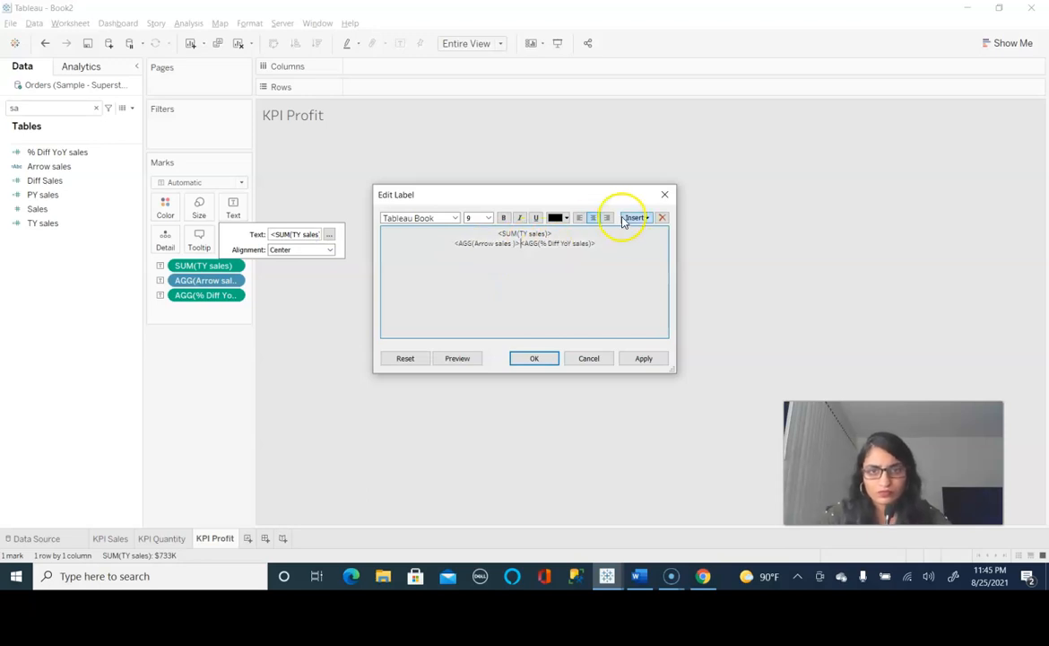
click(487, 220)
click(488, 341)
triple_click(476, 261)
click(487, 218)
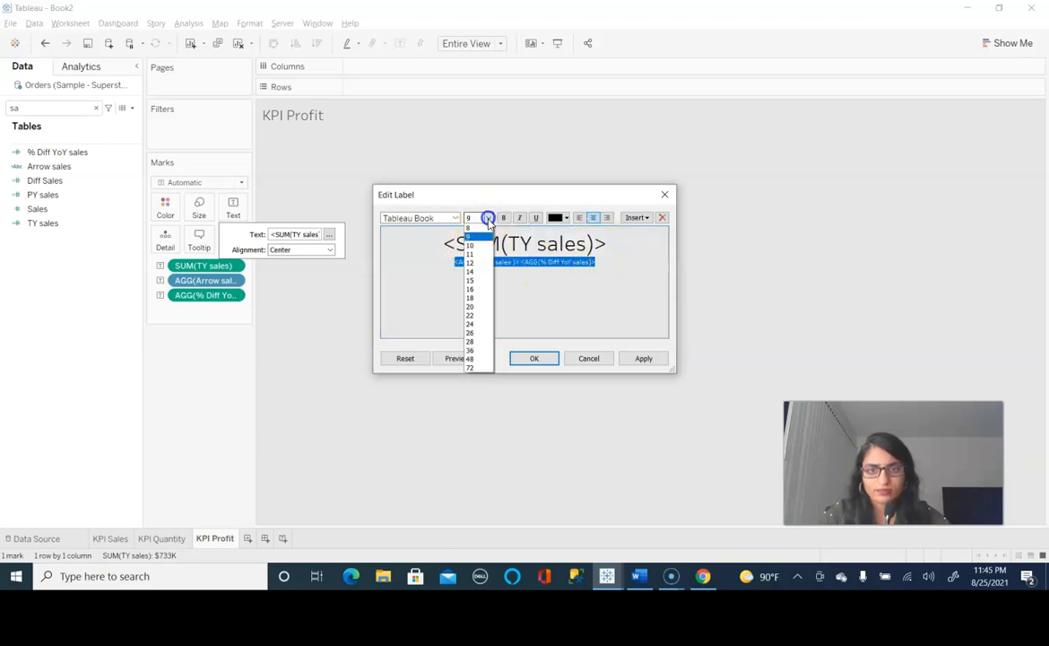
click(478, 332)
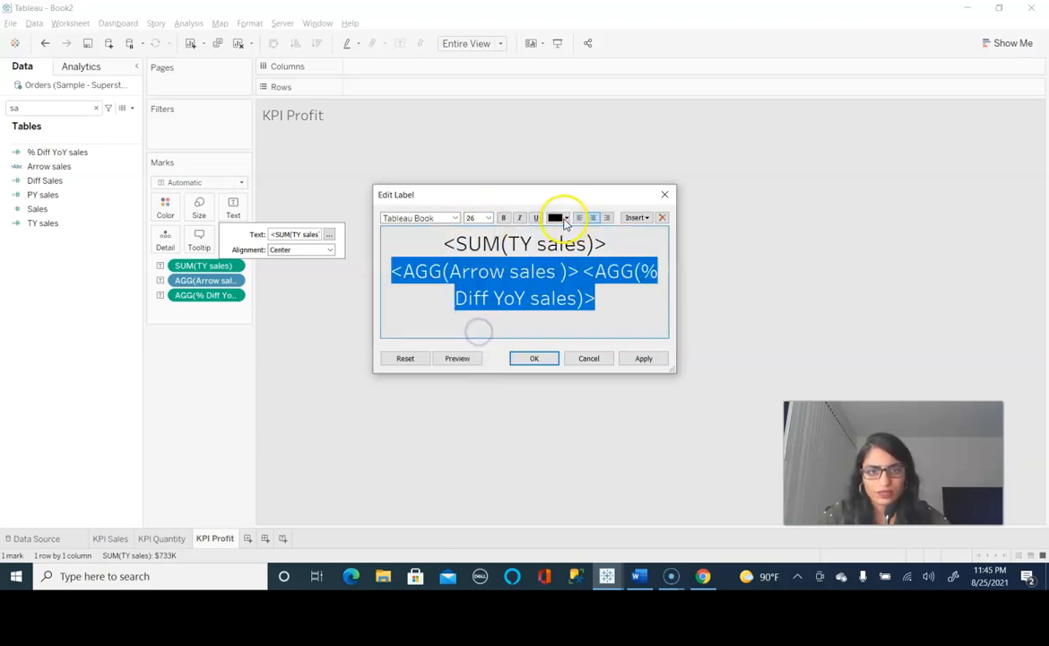
Step: Make both lines of the KPI Profit label bold, apply the label and compare it with the KPI Quantity sheet
click(504, 217)
drag(631, 241, 351, 243)
click(504, 219)
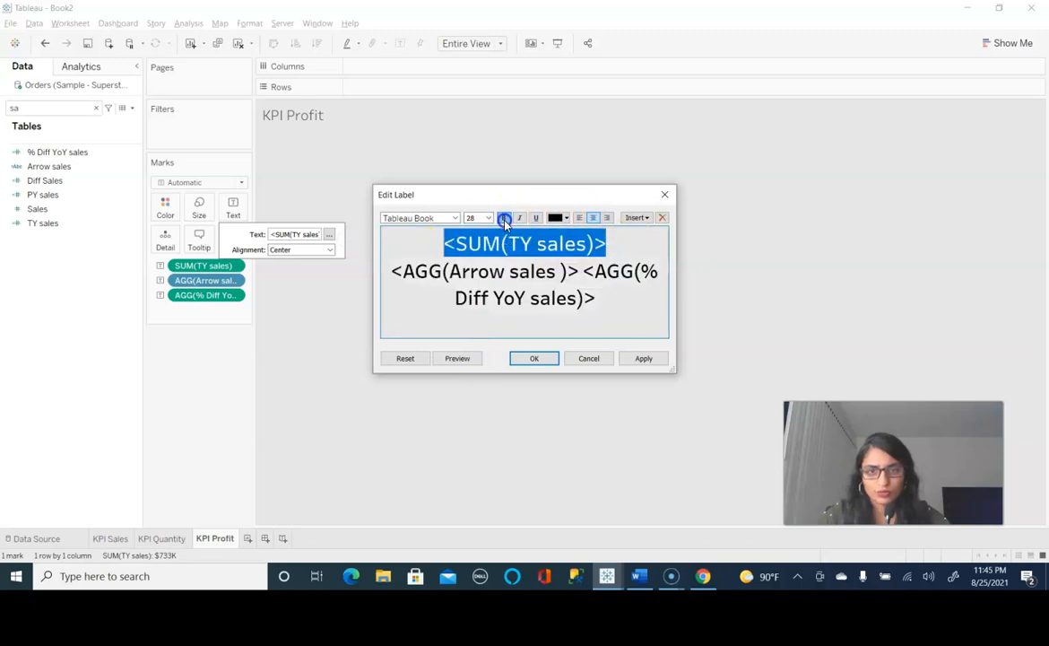
click(538, 357)
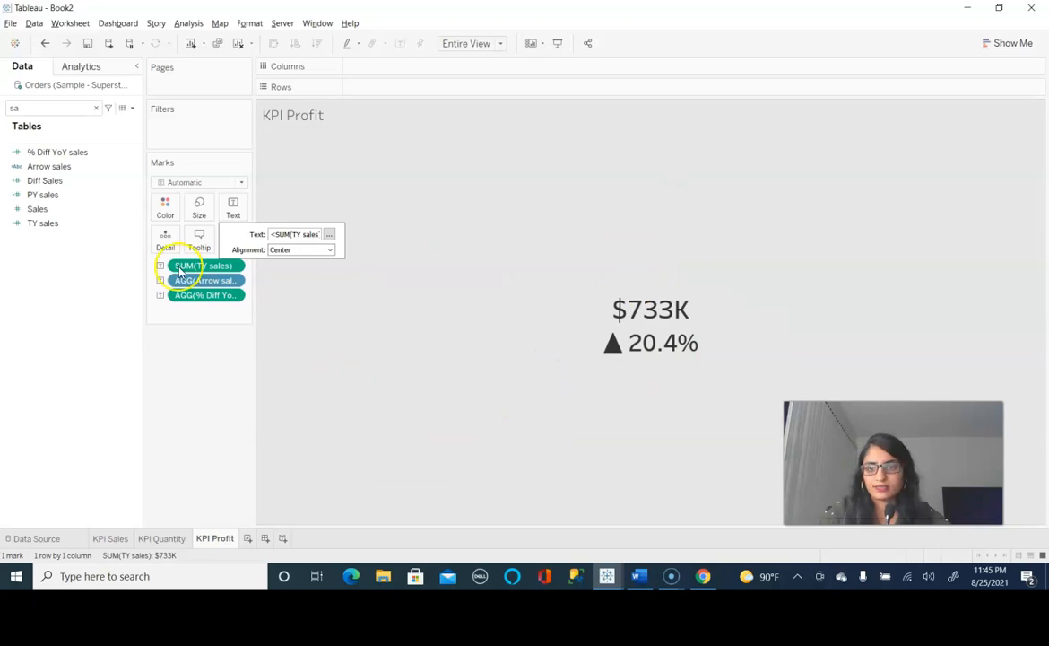
click(167, 540)
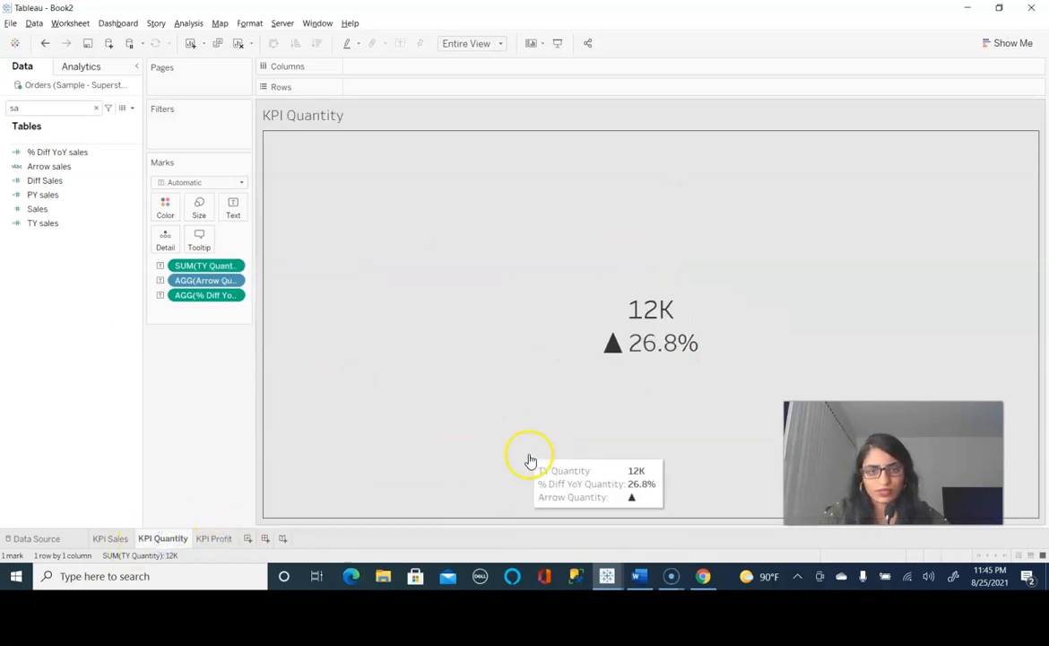
click(217, 539)
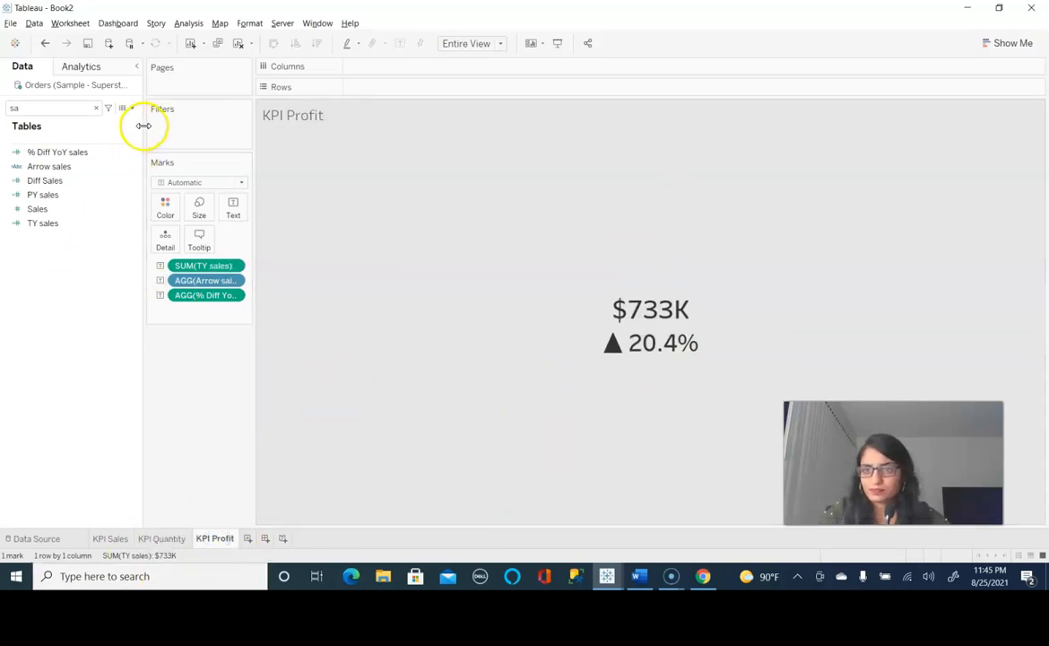
Step: Create a new worksheet named Week over Data and place Order Date in its columns
click(248, 539)
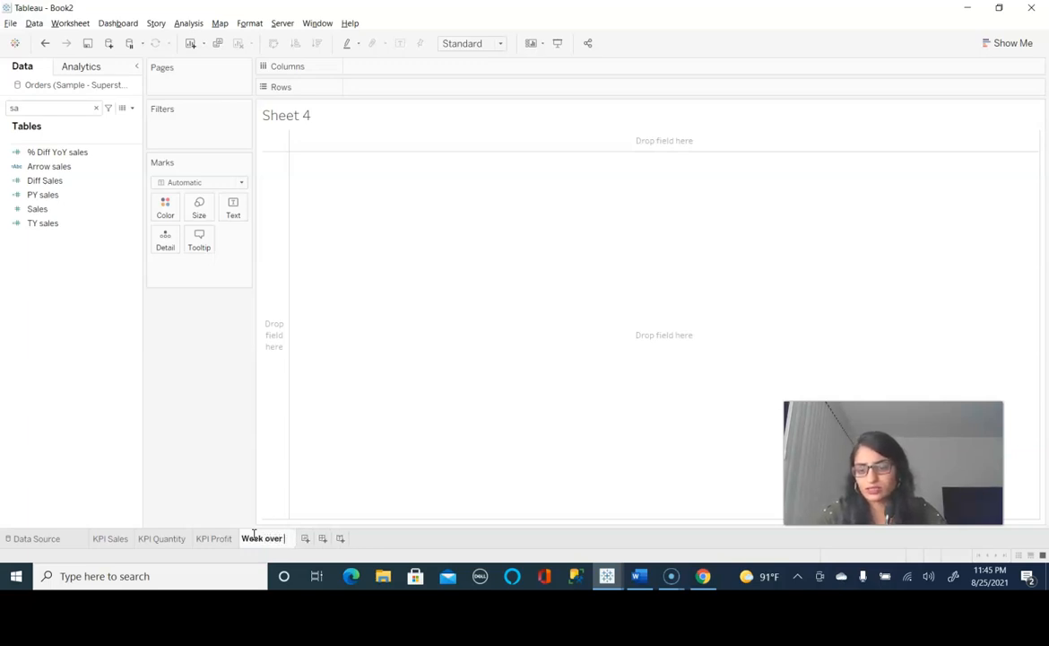
click(327, 322)
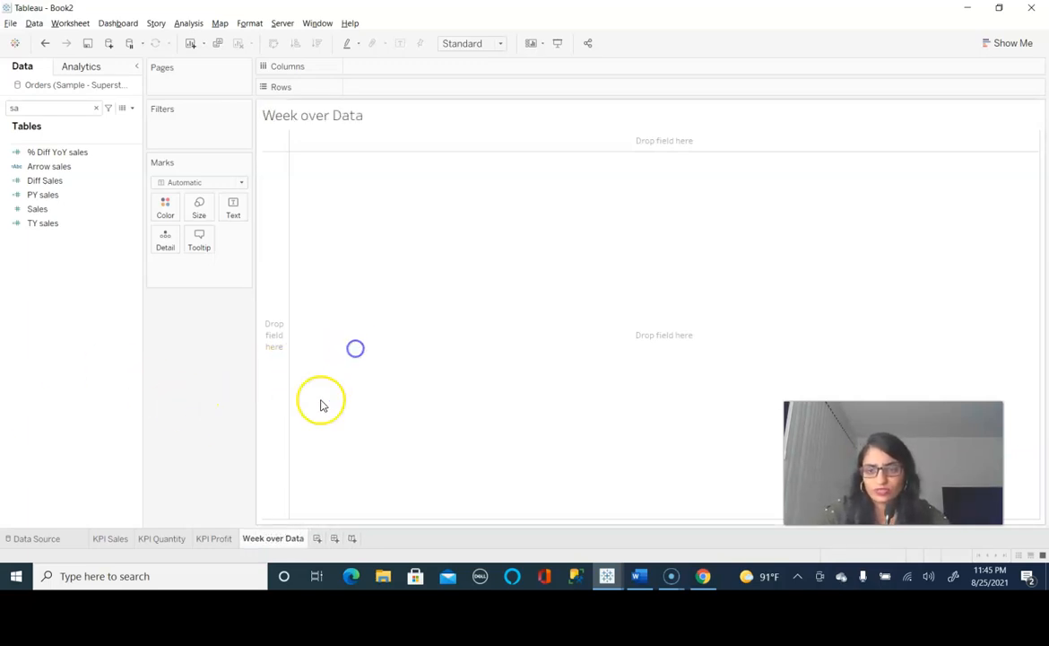
click(99, 108)
drag(66, 214, 387, 71)
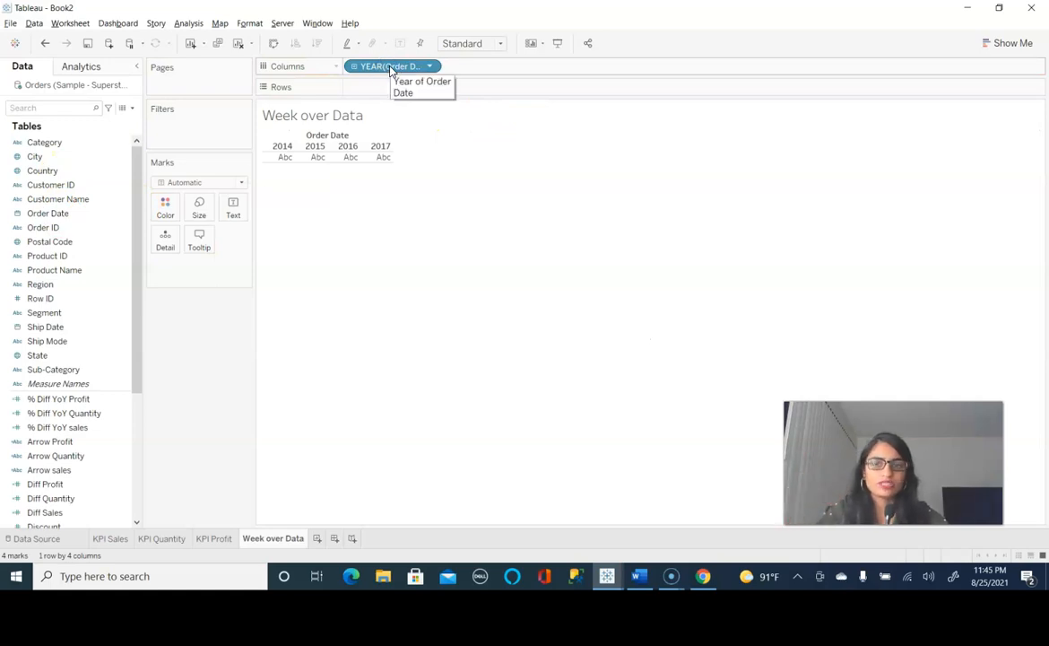
Step: Keep only the year 2017 and list Order Date by week number in the rows of the Week over Data sheet
click(383, 148)
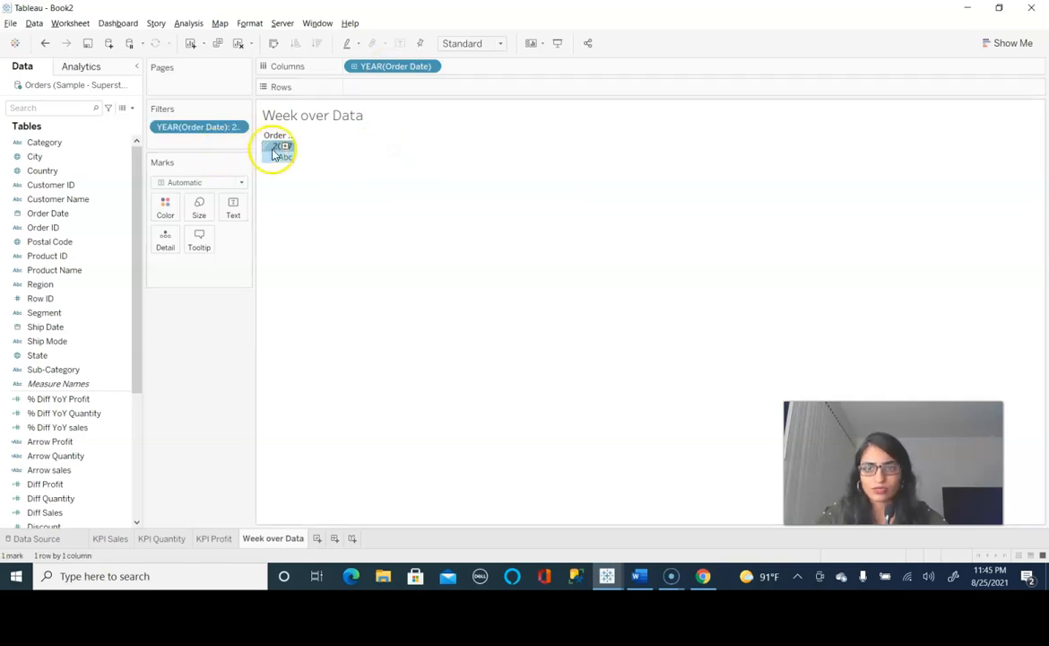
right_click(381, 66)
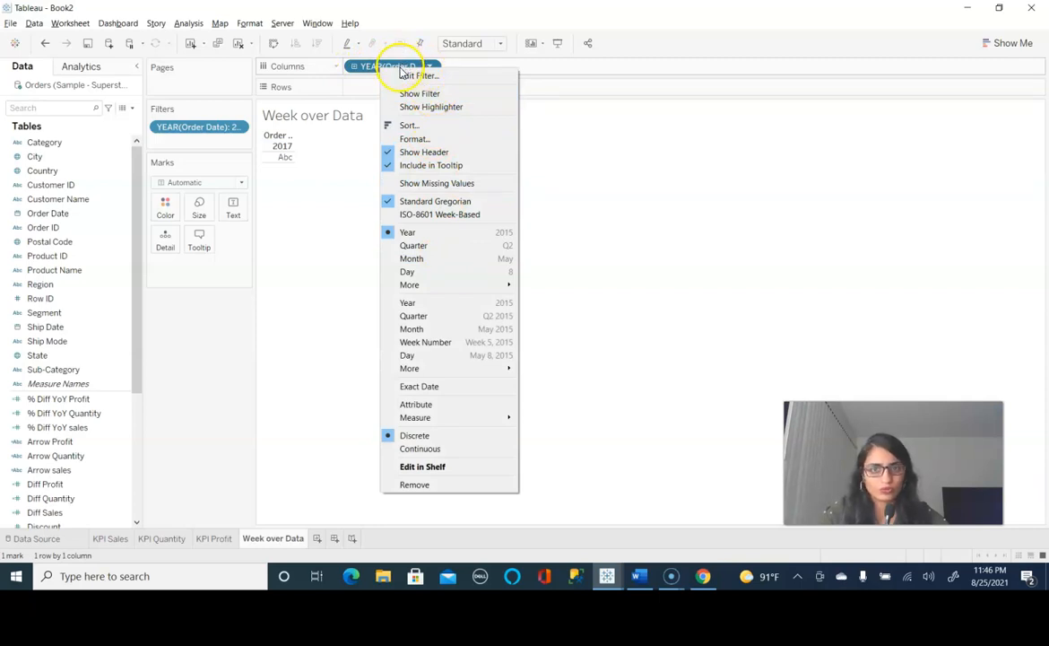
click(425, 285)
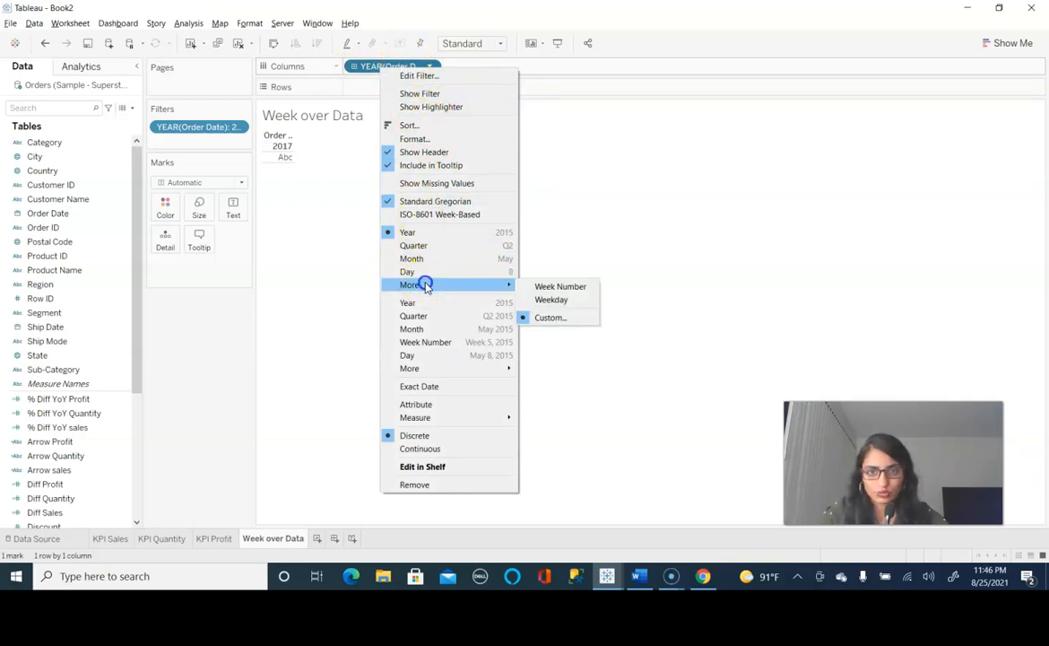
click(551, 289)
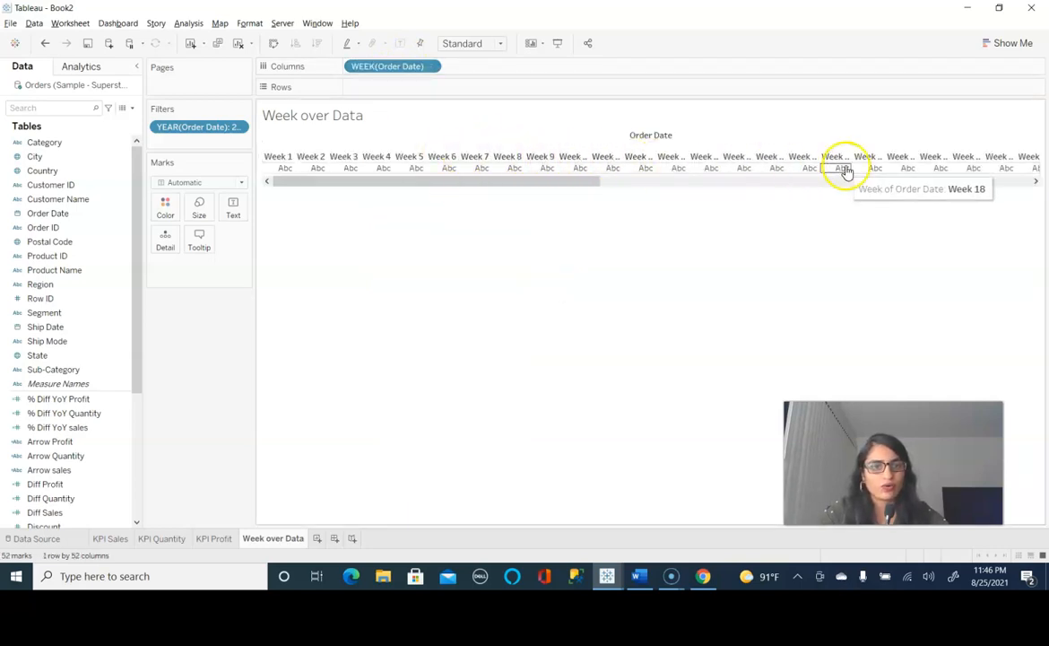
drag(536, 183, 1025, 157)
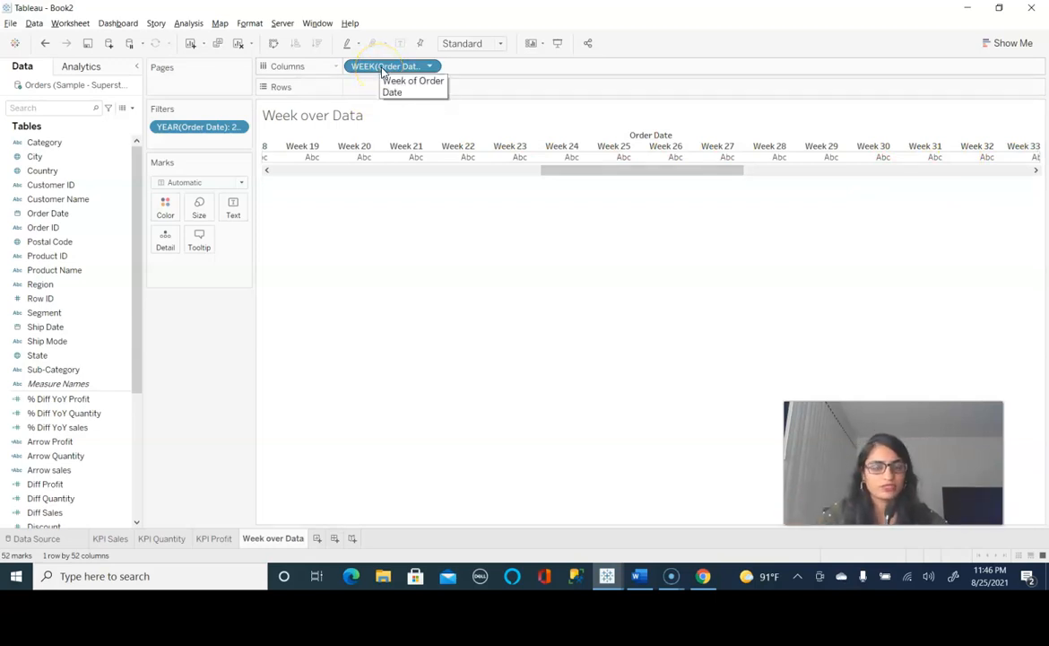
drag(380, 76, 395, 94)
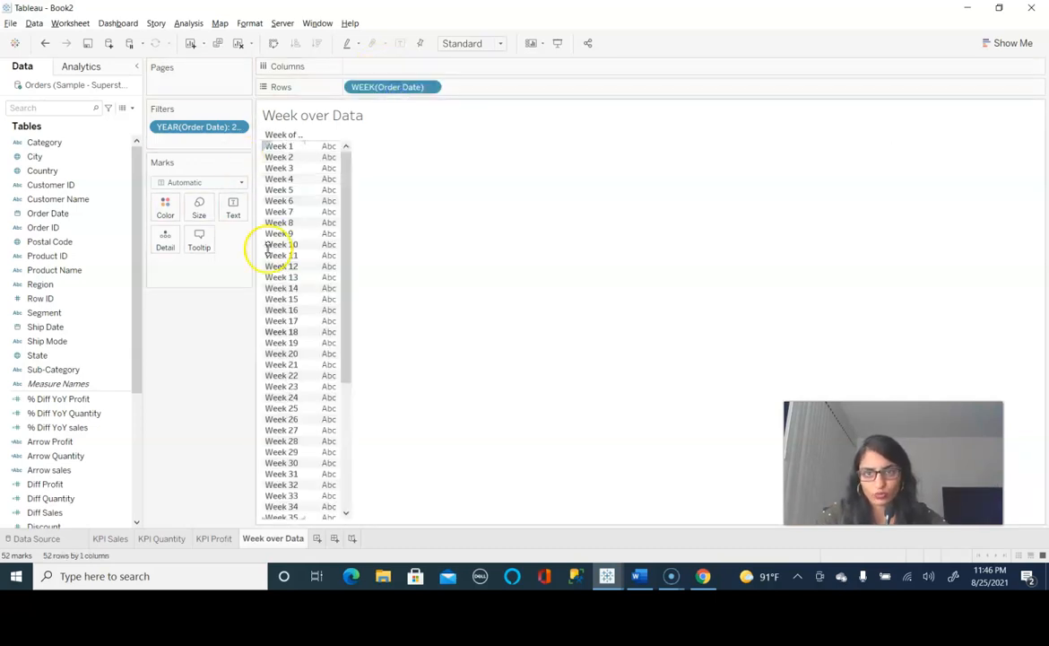
Step: Find the Sales and Discount fields and add both to the text marks of the weekly table
click(85, 143)
click(63, 109)
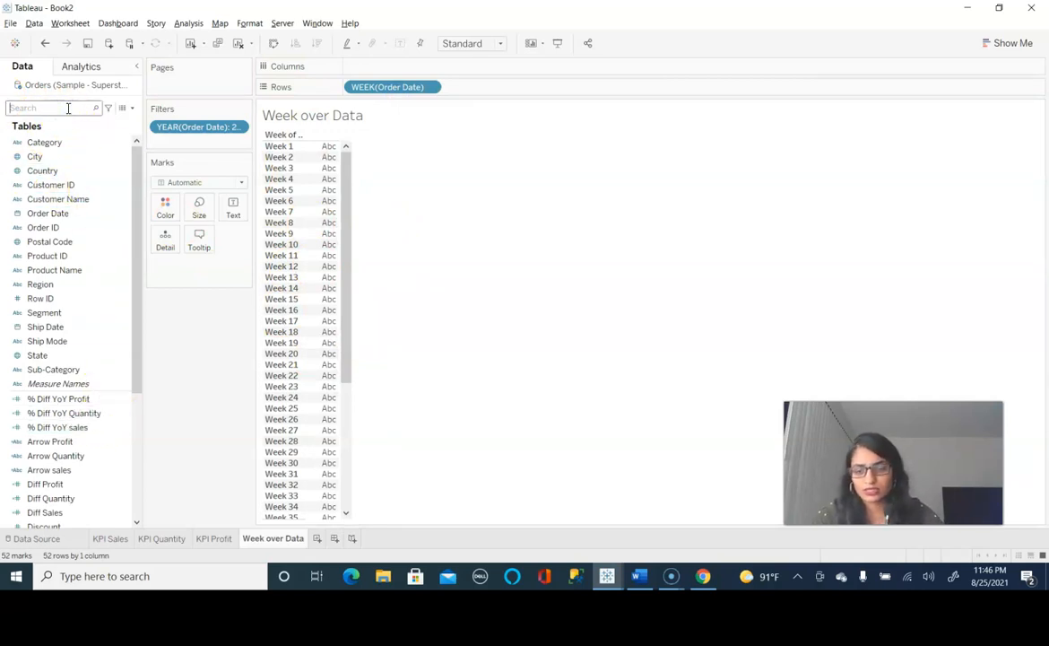
text(sal)
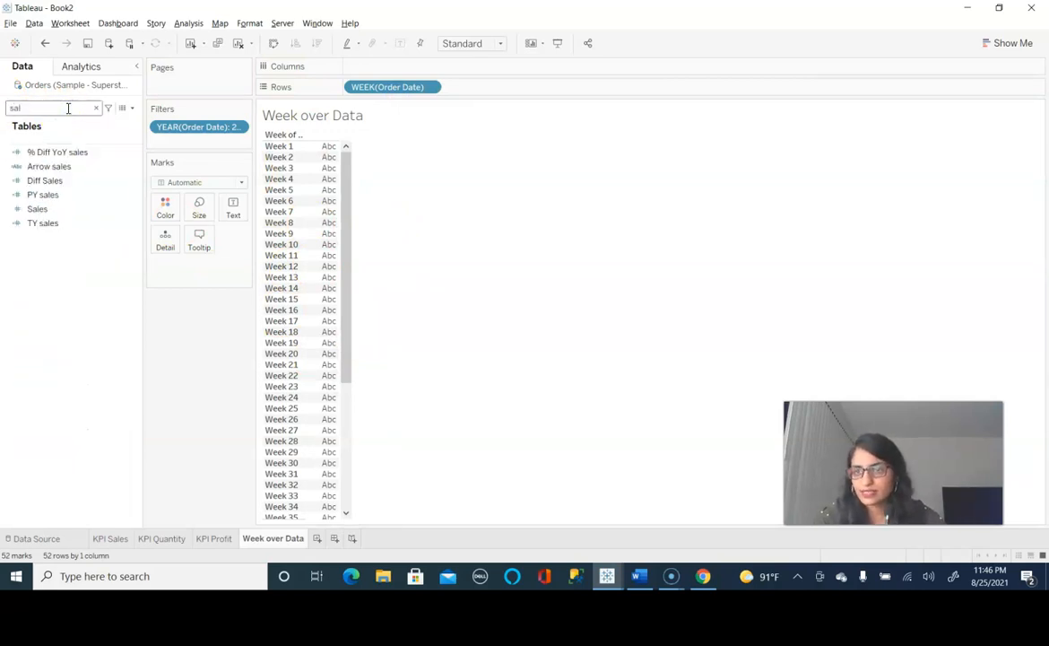
drag(37, 208, 230, 208)
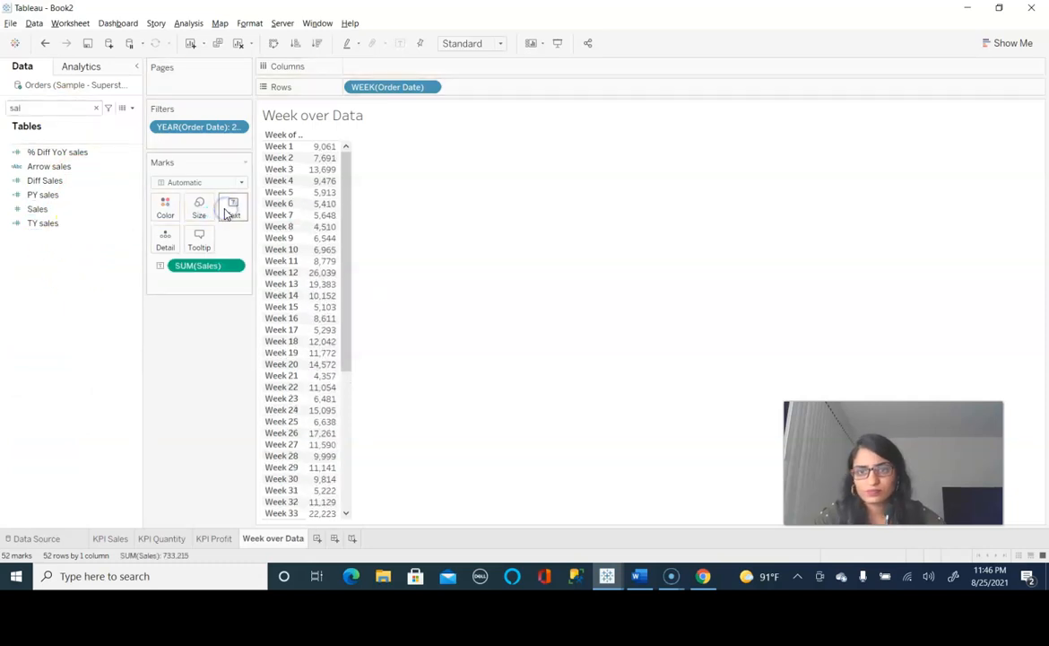
click(96, 108)
text(dis)
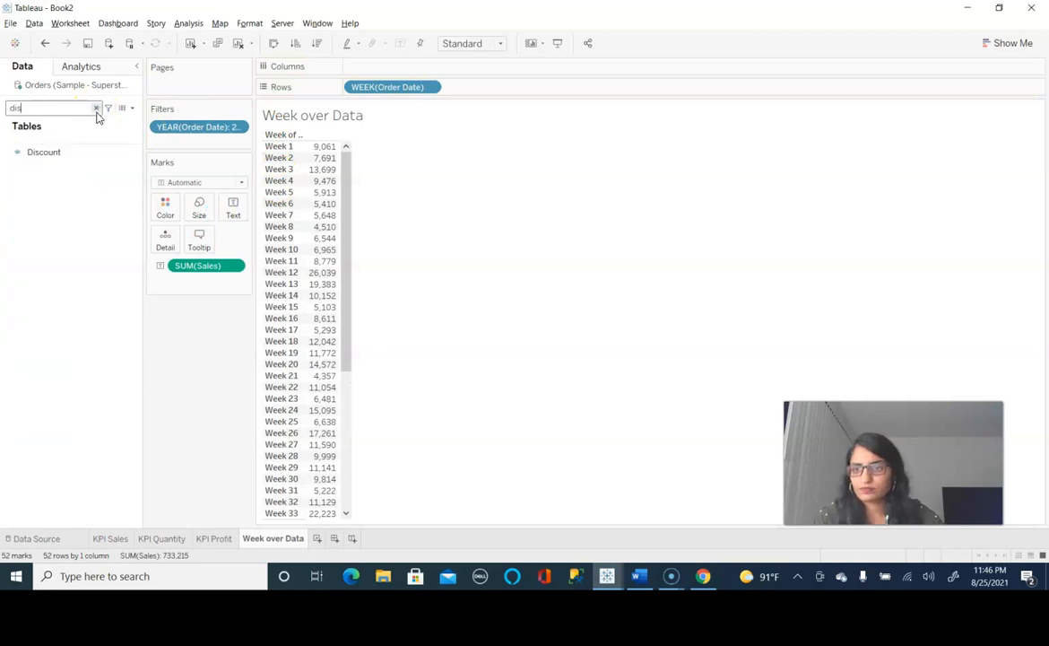
drag(45, 152, 231, 207)
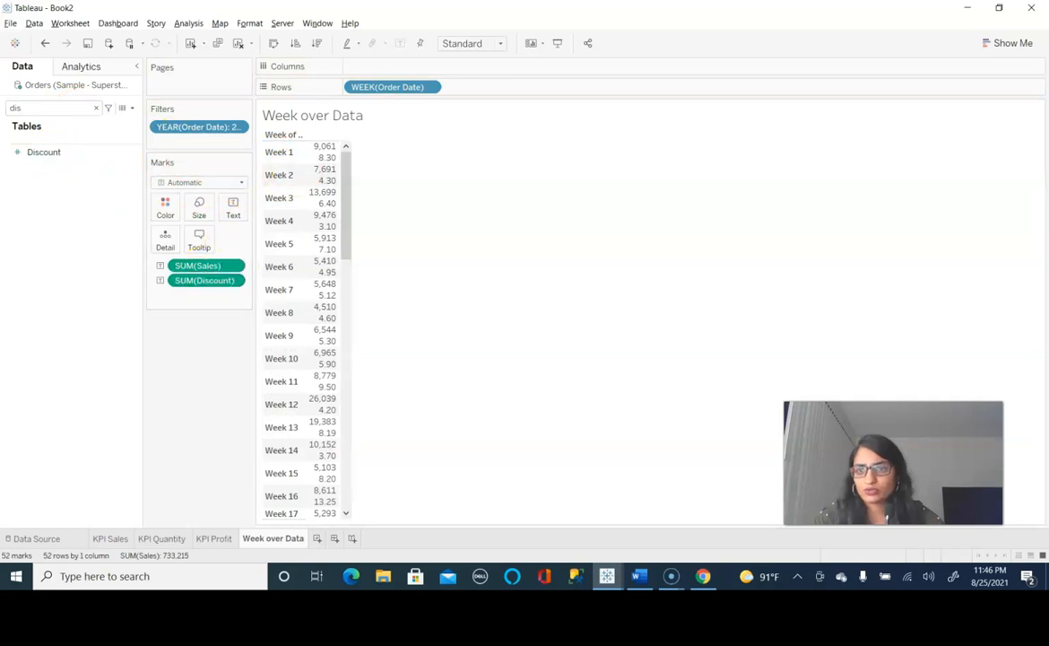
Step: Find the Quantity and Profit fields and add both to the text marks of the weekly table
click(96, 109)
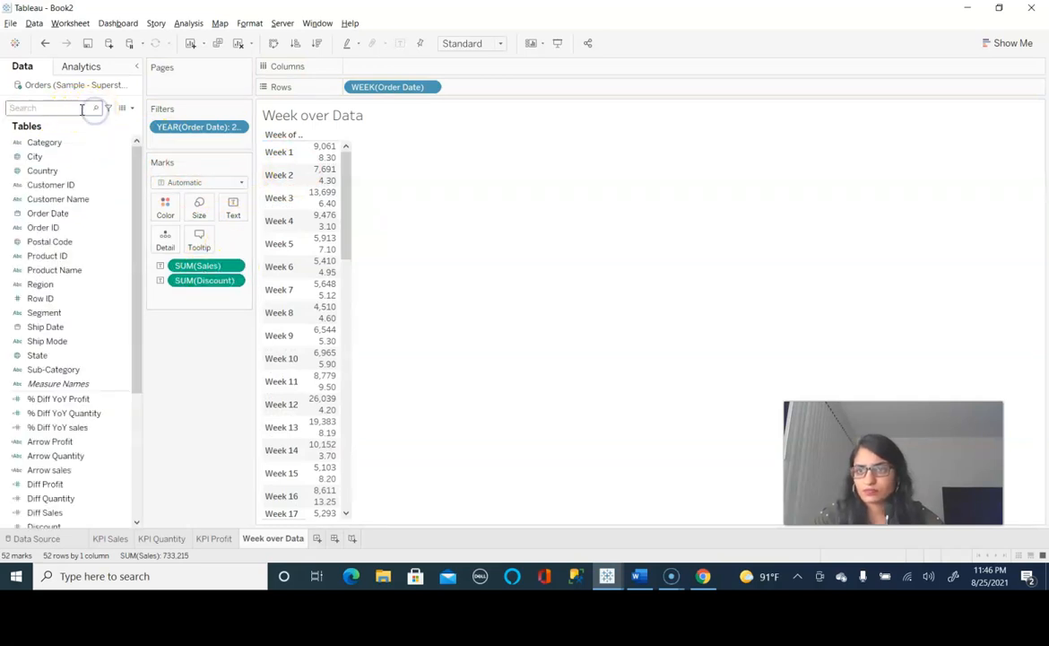
text(Q)
drag(45, 209, 244, 212)
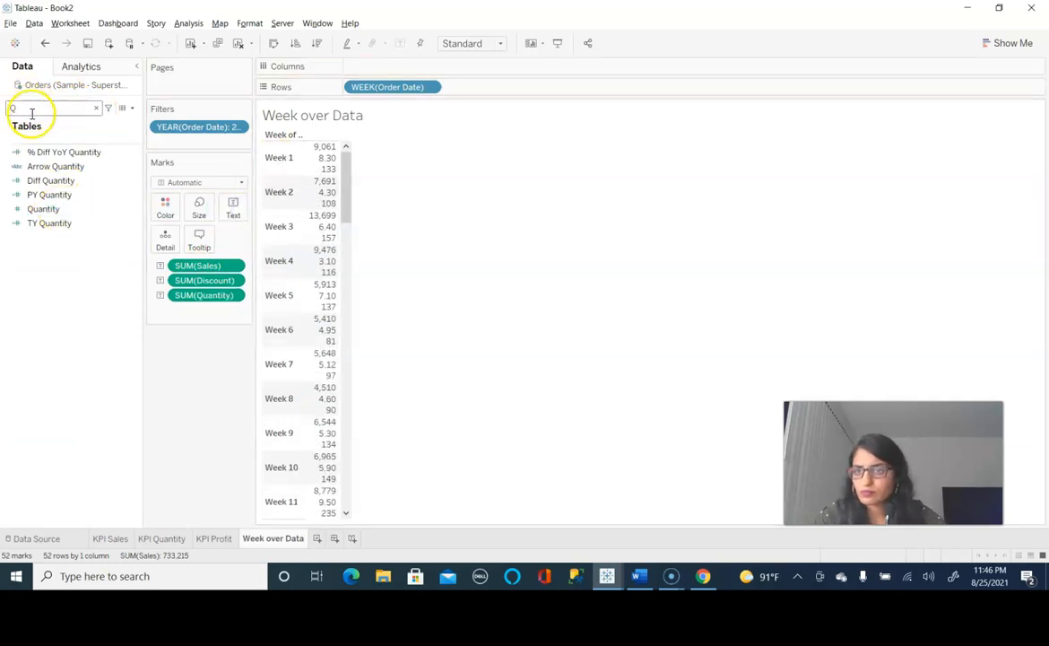
click(96, 109)
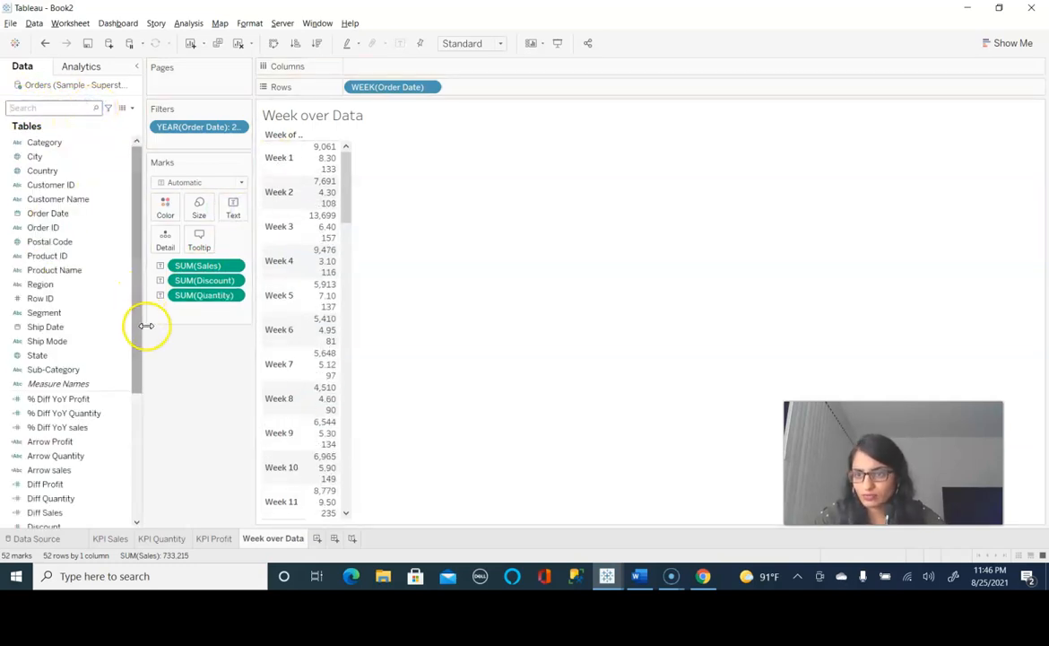
scroll(43, 352, down, 4)
scroll(43, 352, down, 1)
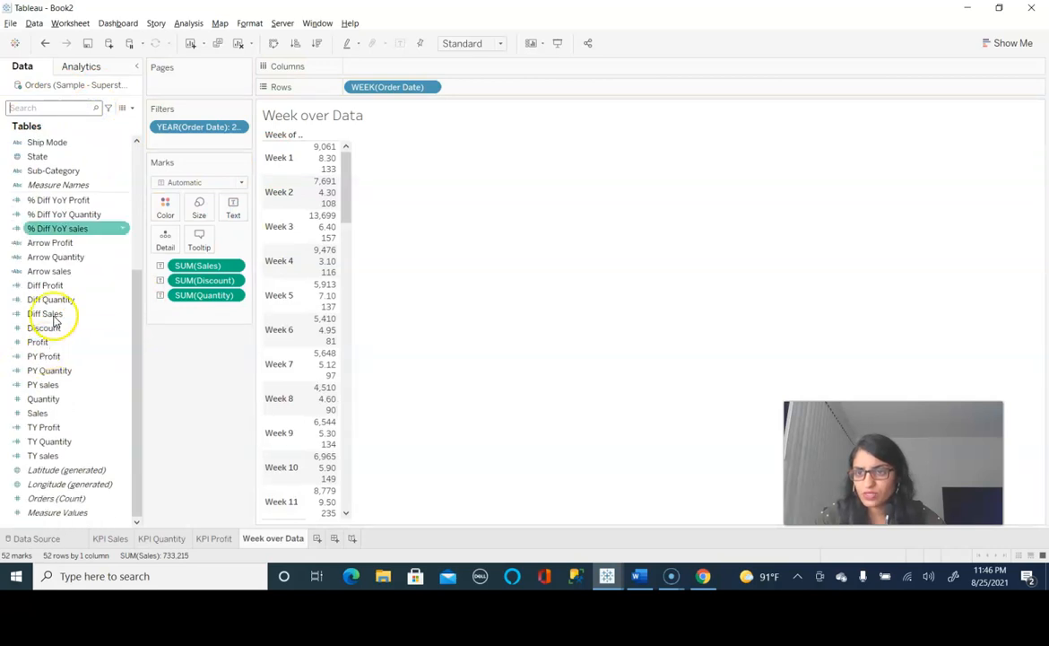
click(42, 108)
text(Pro)
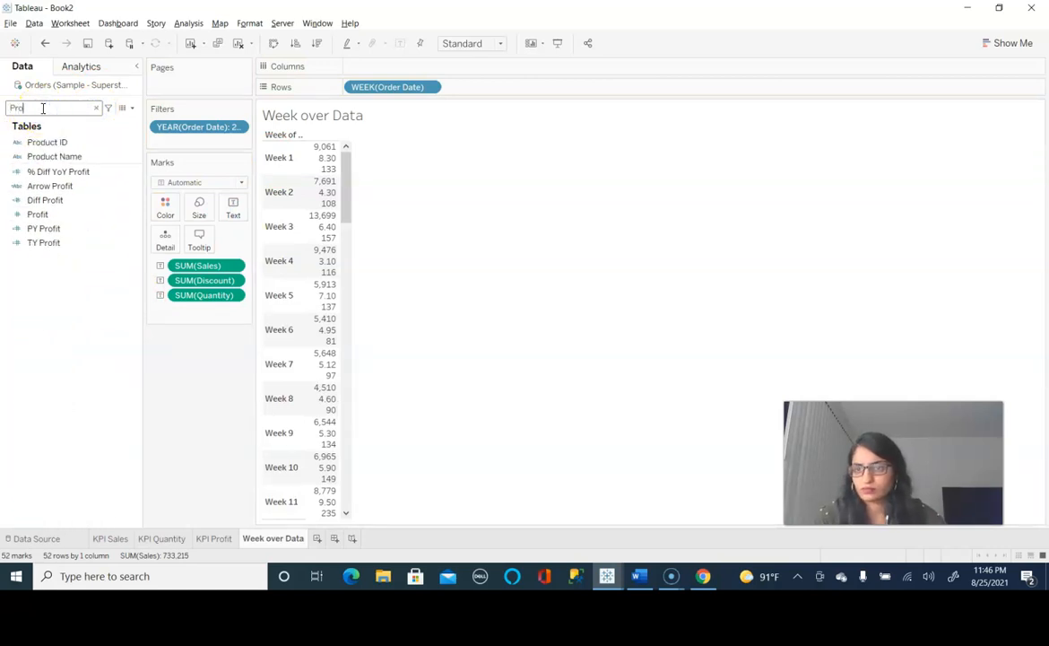
drag(38, 216, 230, 212)
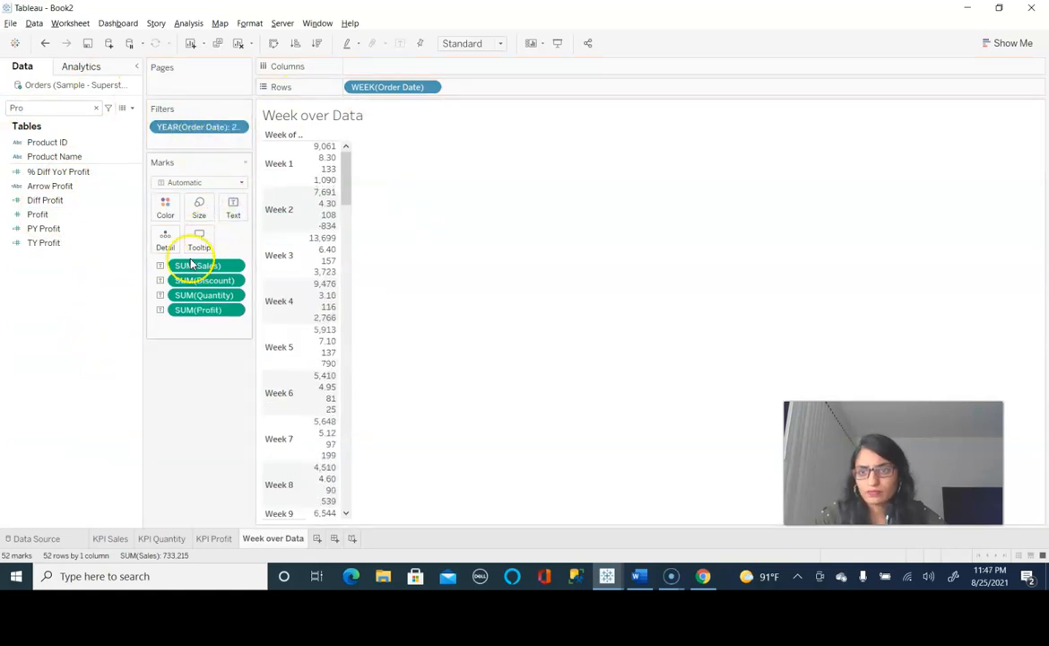
Step: Move Sales, Discount, Quantity and Profit from the marks to the columns, in that order
drag(191, 267, 386, 70)
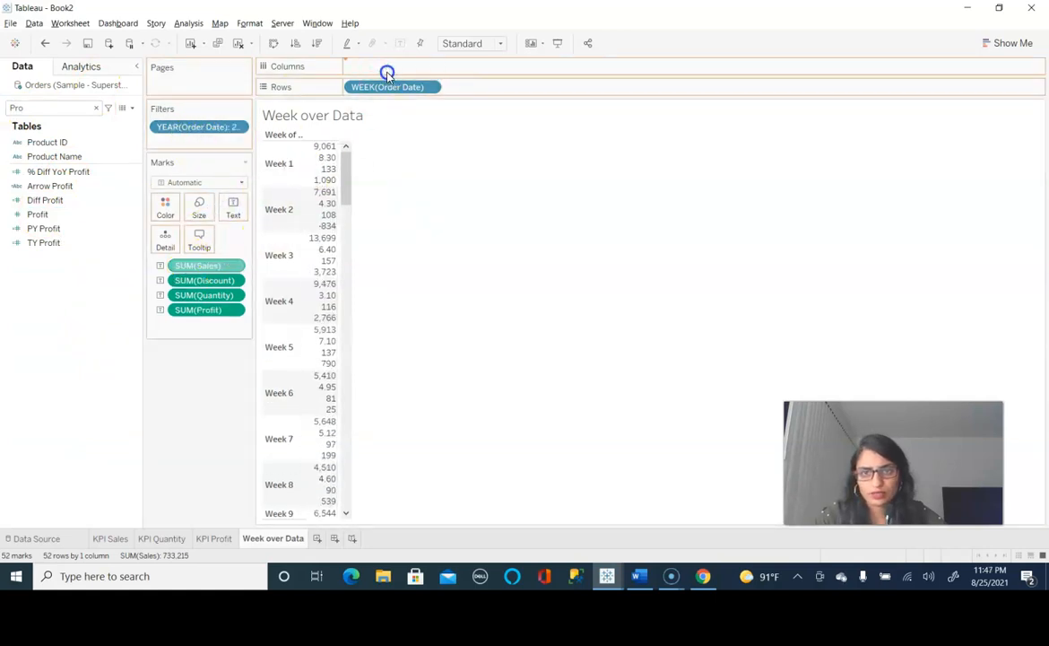
drag(204, 265, 485, 72)
drag(204, 287, 592, 67)
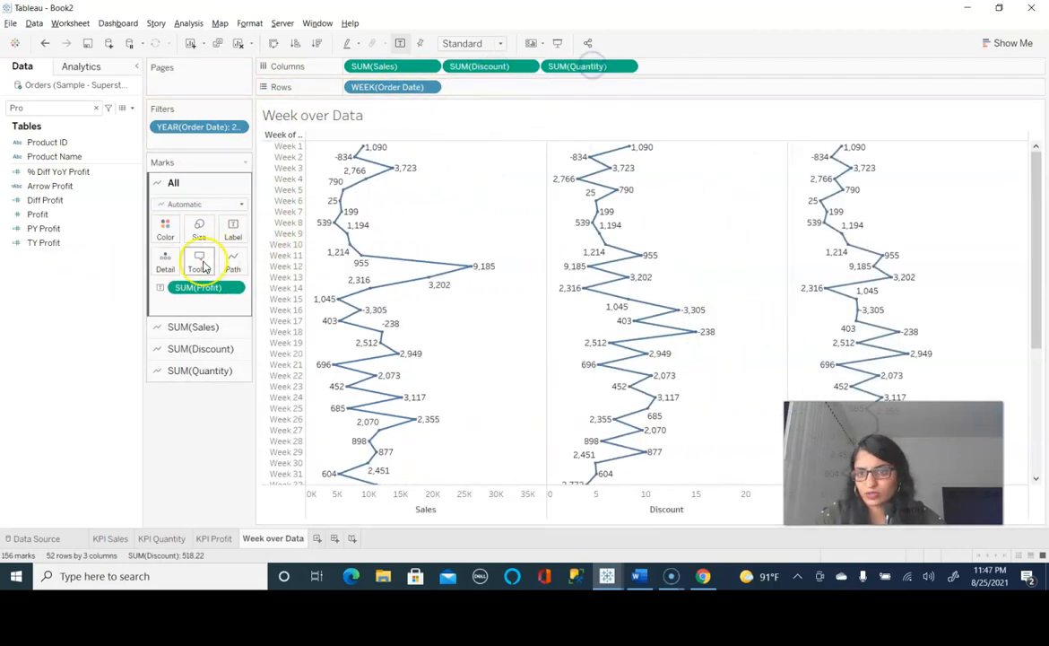
drag(199, 286, 681, 65)
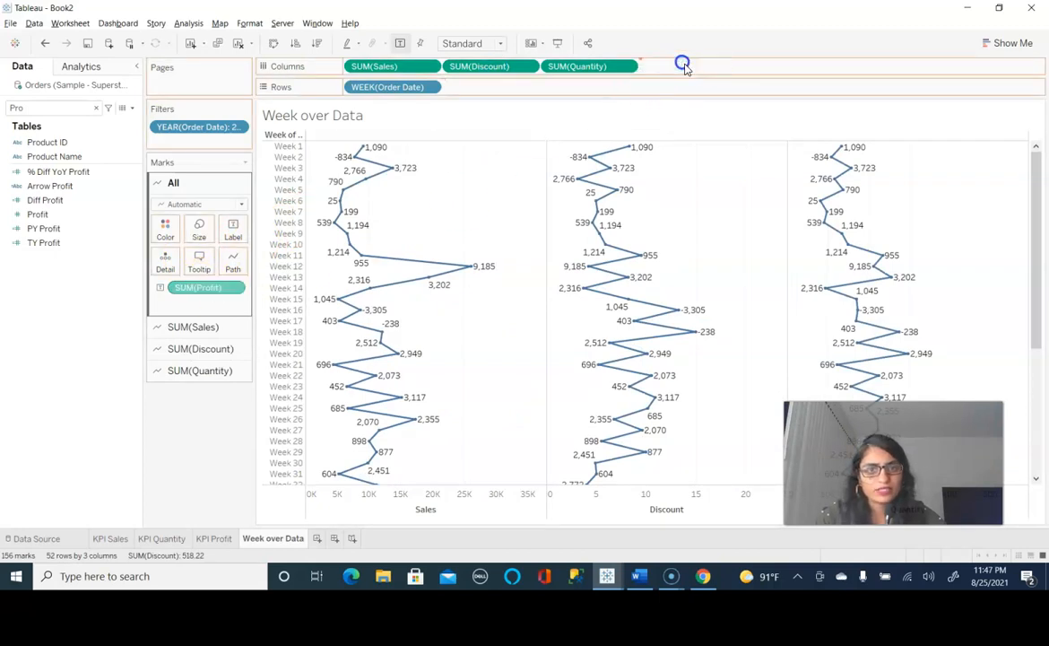
Step: Convert the weekly line charts to a text table with Order Date weeks in rows and Measure Names in columns
click(1009, 44)
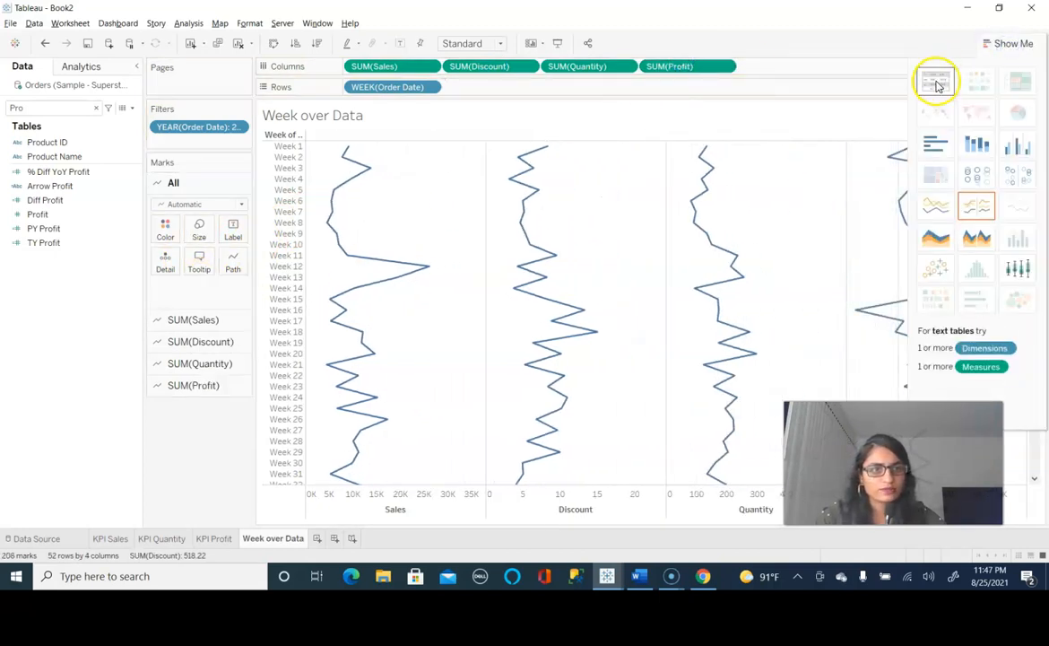
click(937, 79)
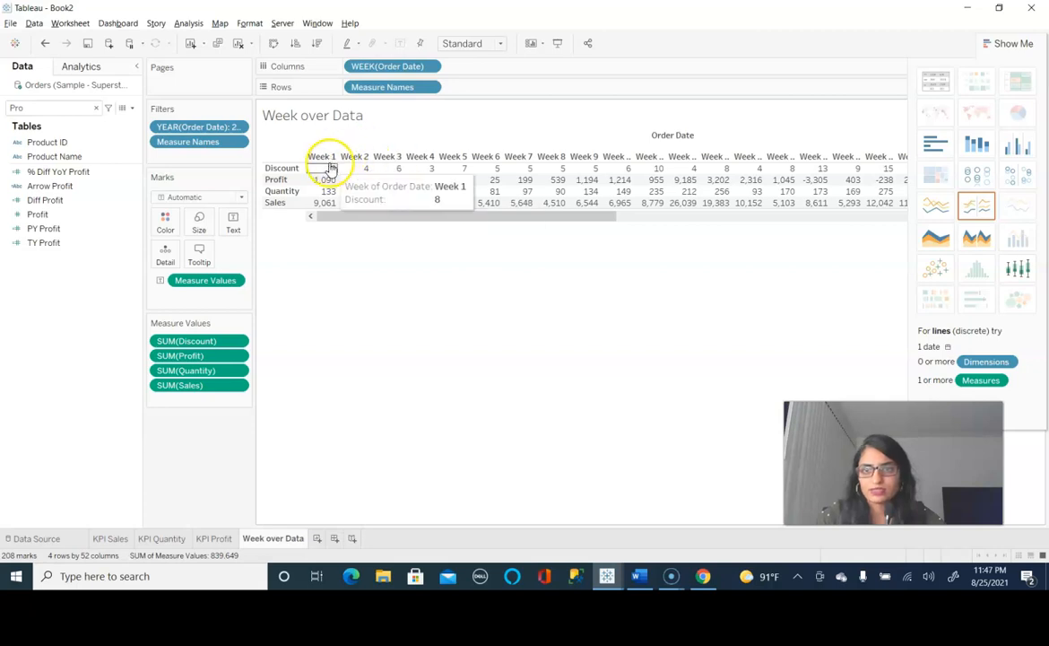
drag(373, 72, 485, 87)
drag(388, 90, 397, 68)
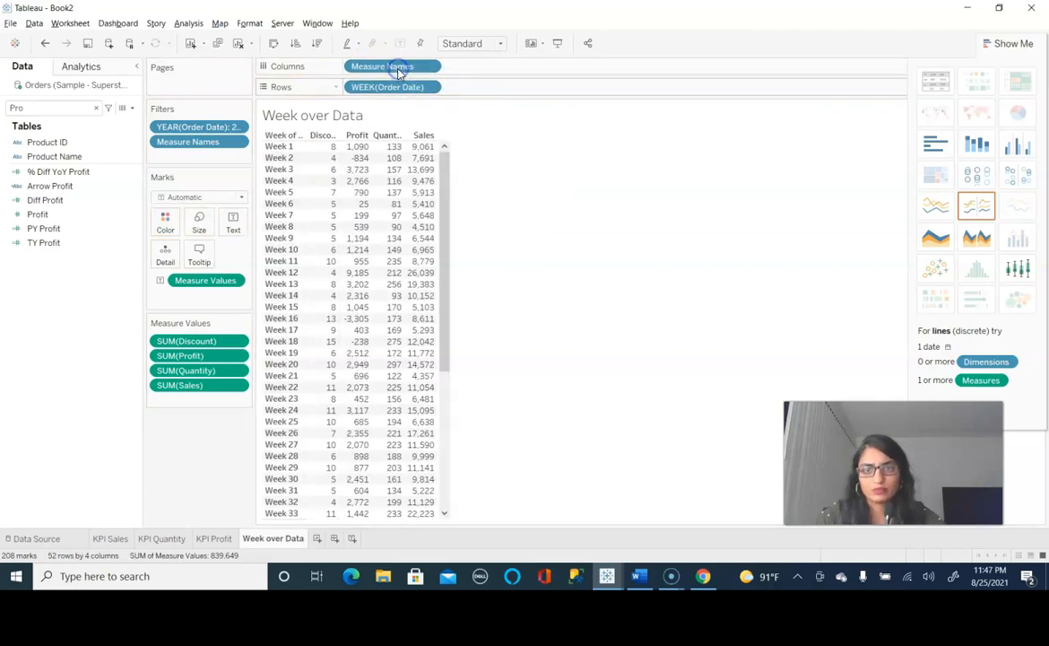
Step: Fit the weekly table to the width of the view and hide the chart type suggestions
click(500, 45)
click(486, 89)
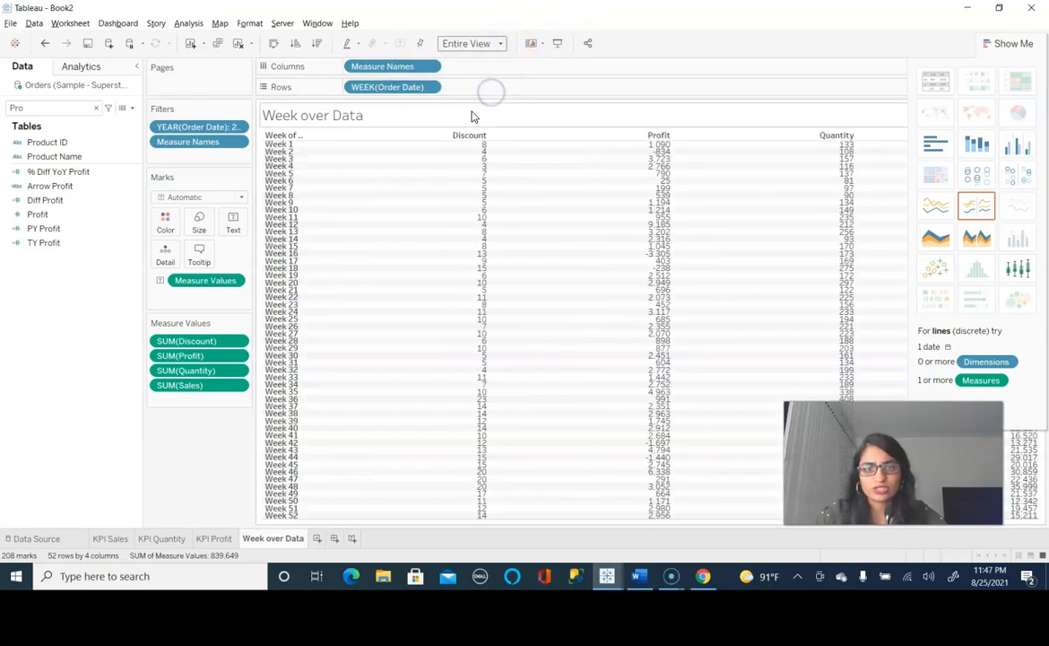
click(1009, 44)
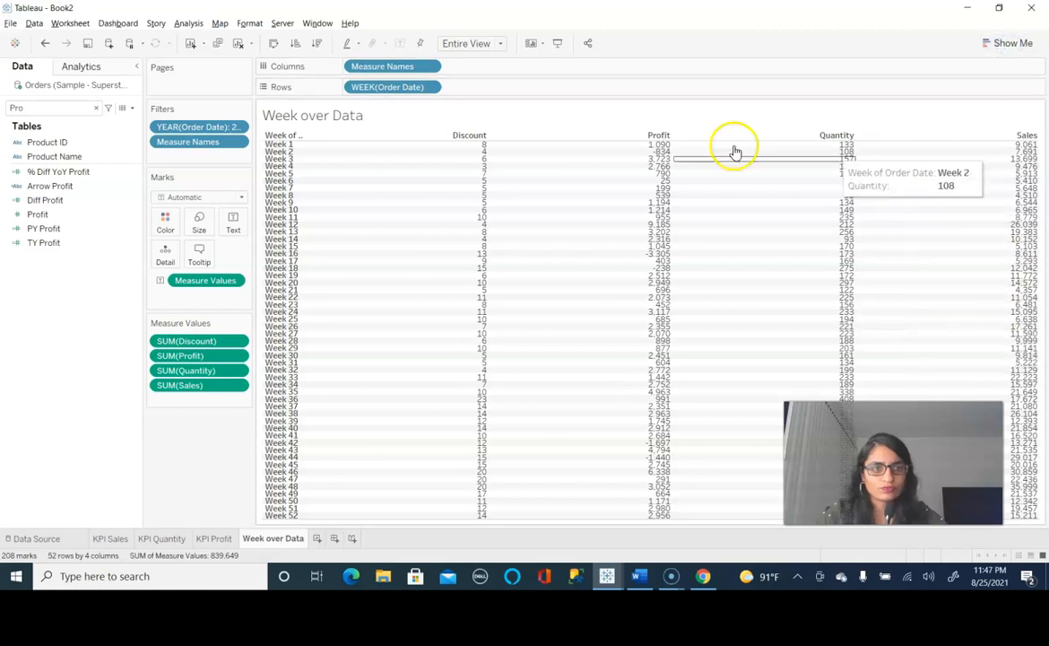
click(502, 43)
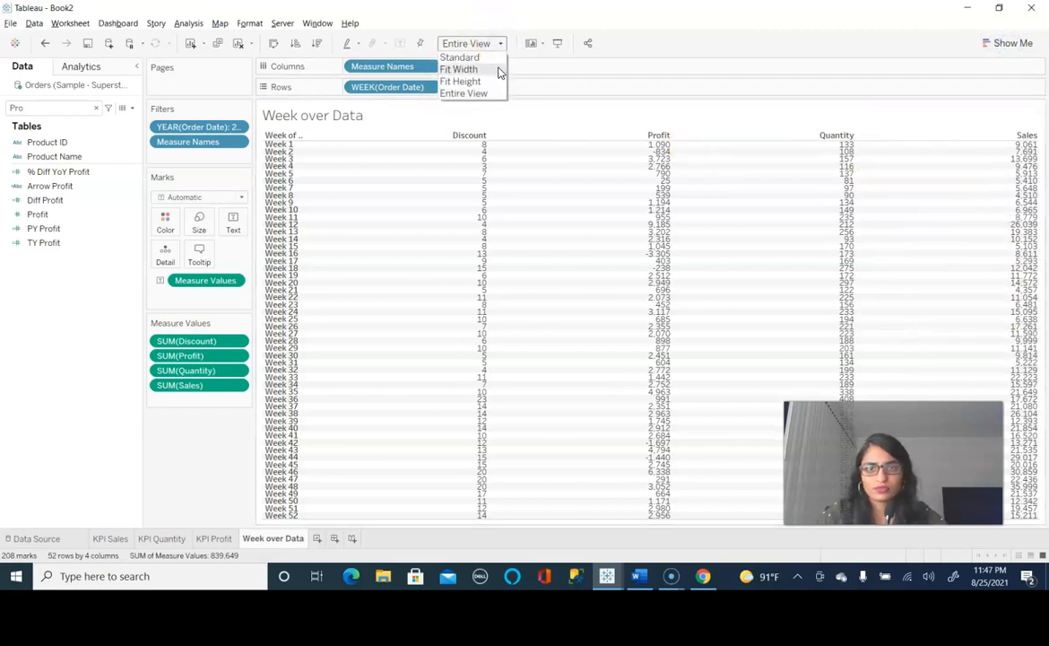
click(486, 70)
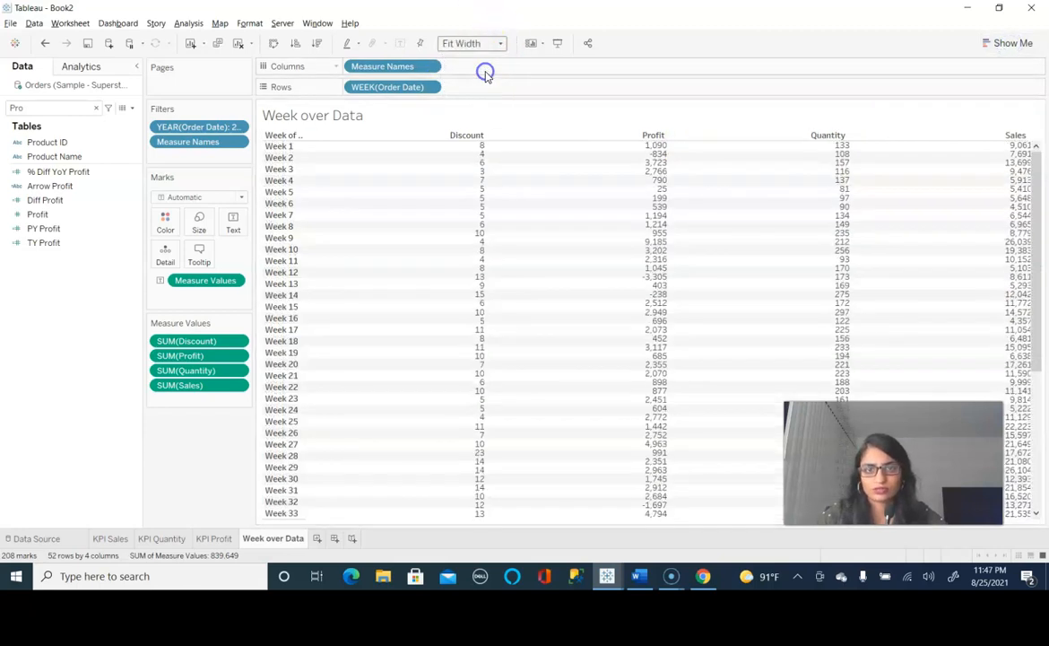
Step: Format the Measure Names headers of the weekly table with light grey shading and a bold font
click(476, 134)
right_click(476, 135)
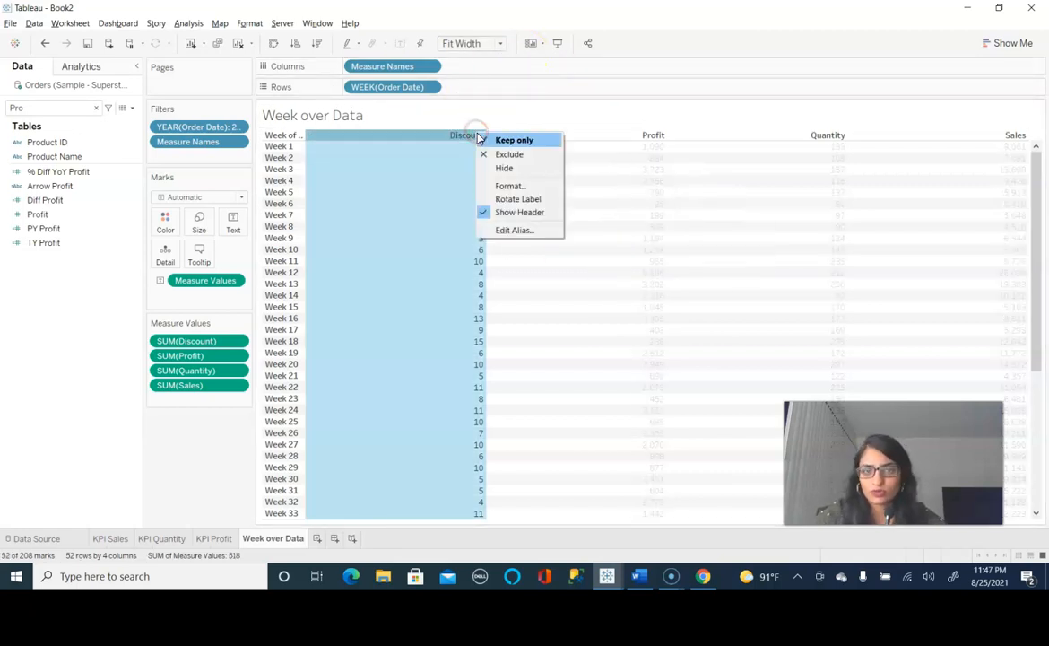
click(513, 186)
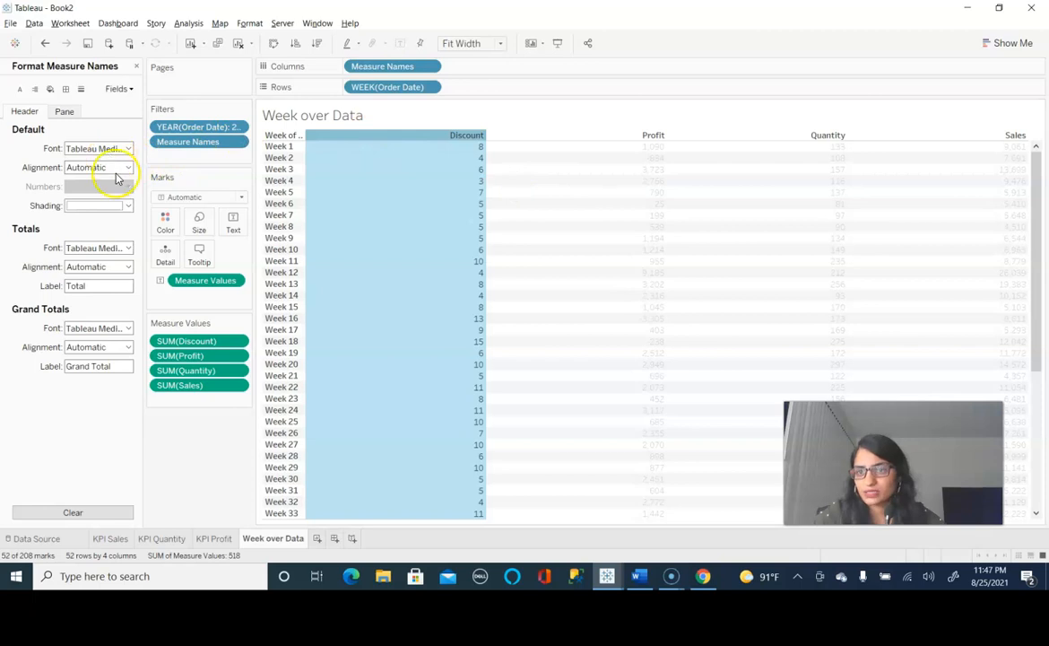
click(126, 207)
click(86, 243)
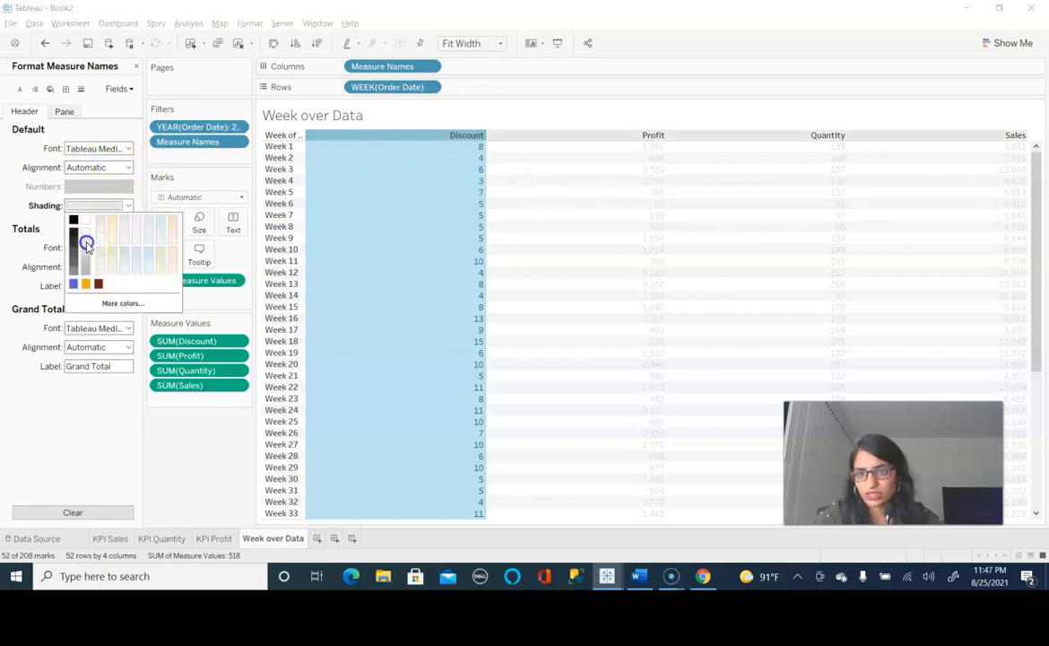
click(125, 149)
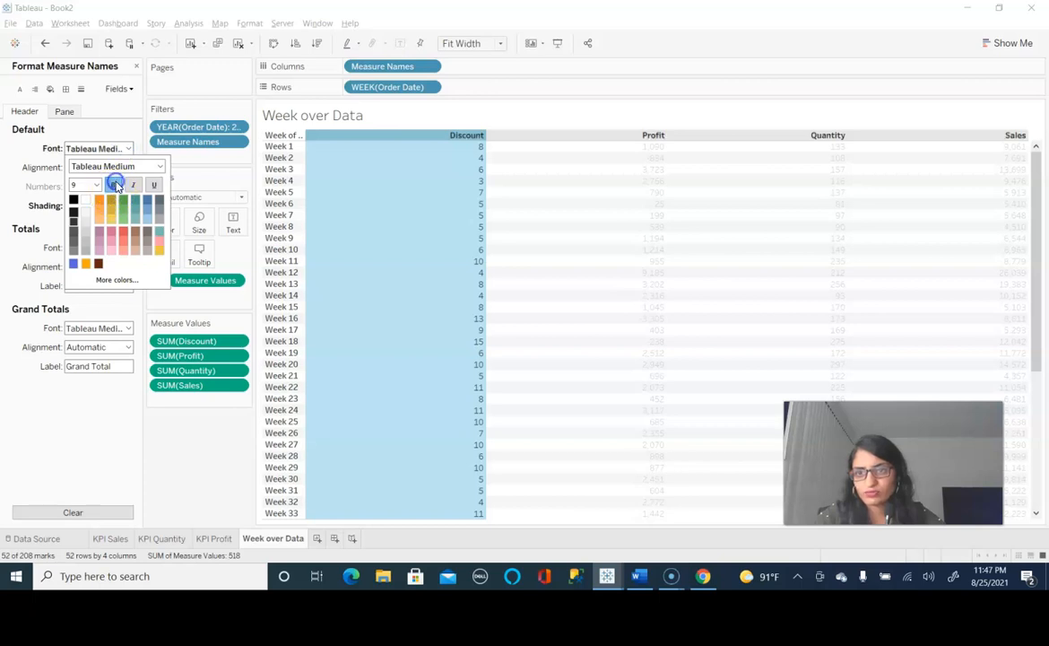
click(123, 132)
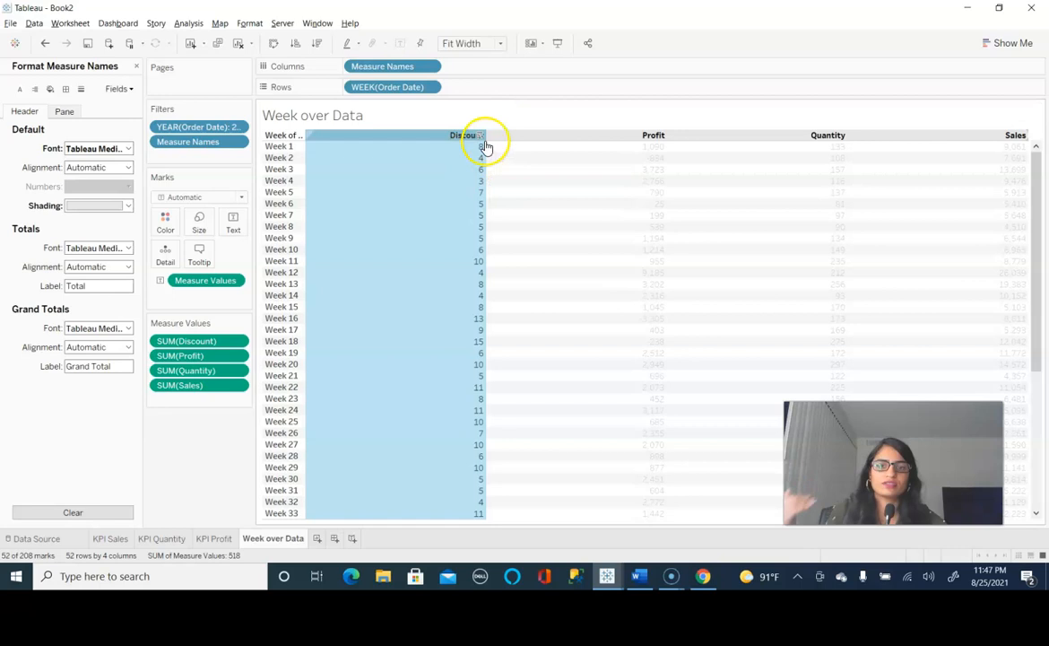
click(281, 138)
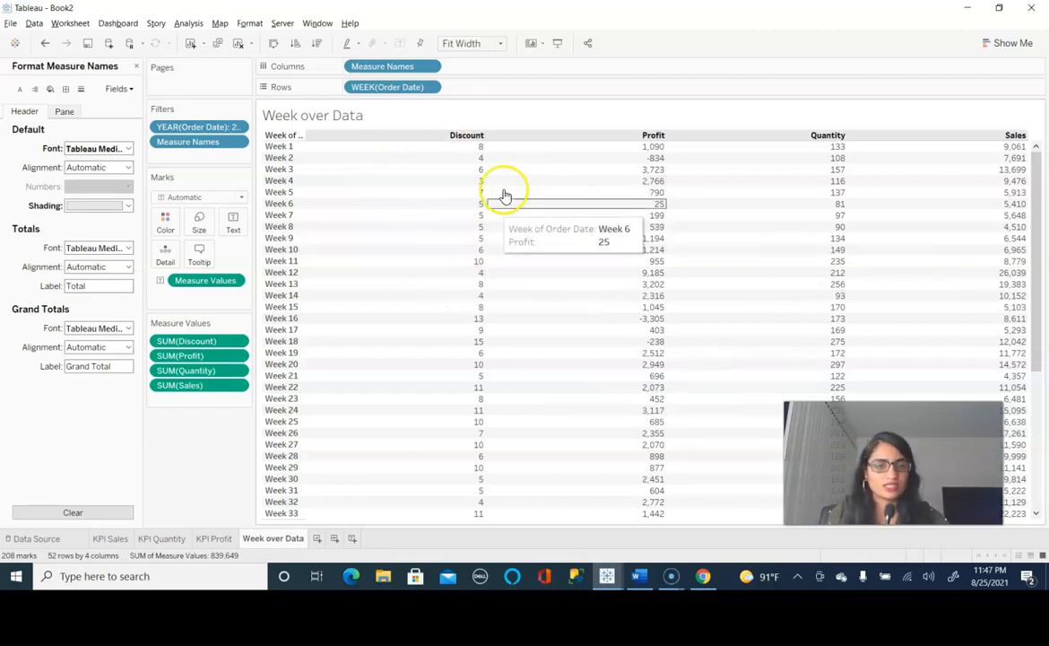
Step: Create a new dashboard and add a text object reading "KPI Dashboard"
click(333, 539)
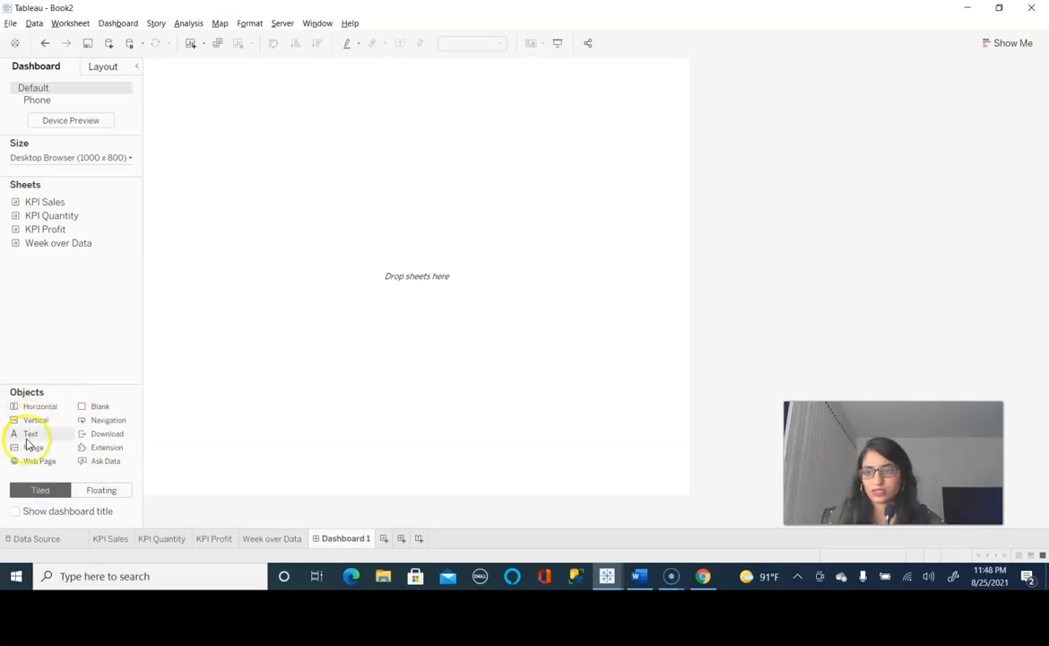
drag(37, 436, 323, 87)
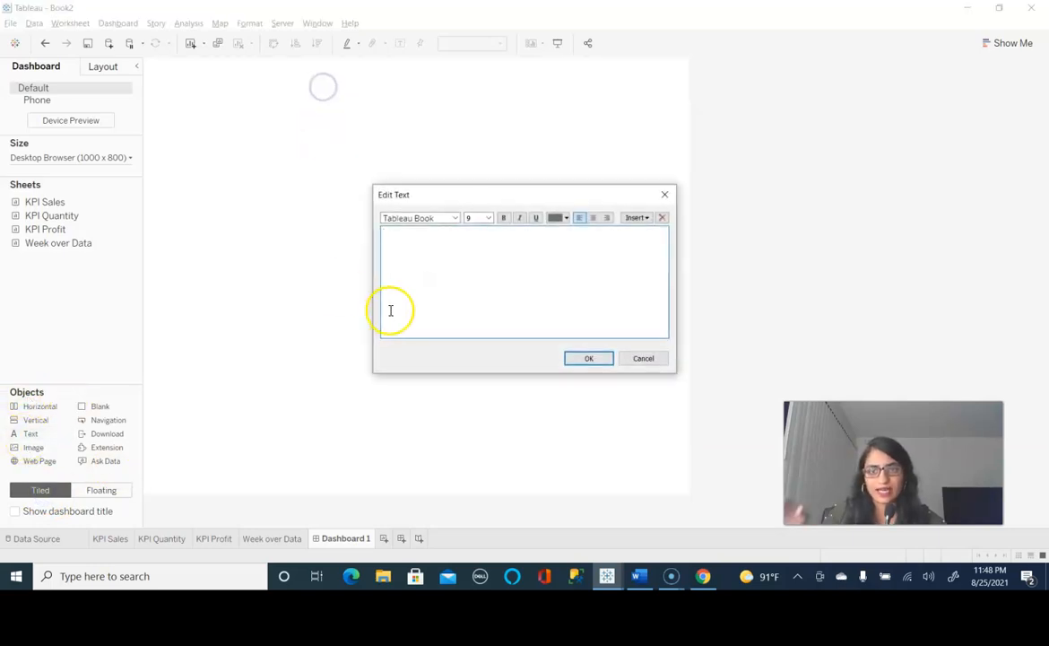
text(shboard)
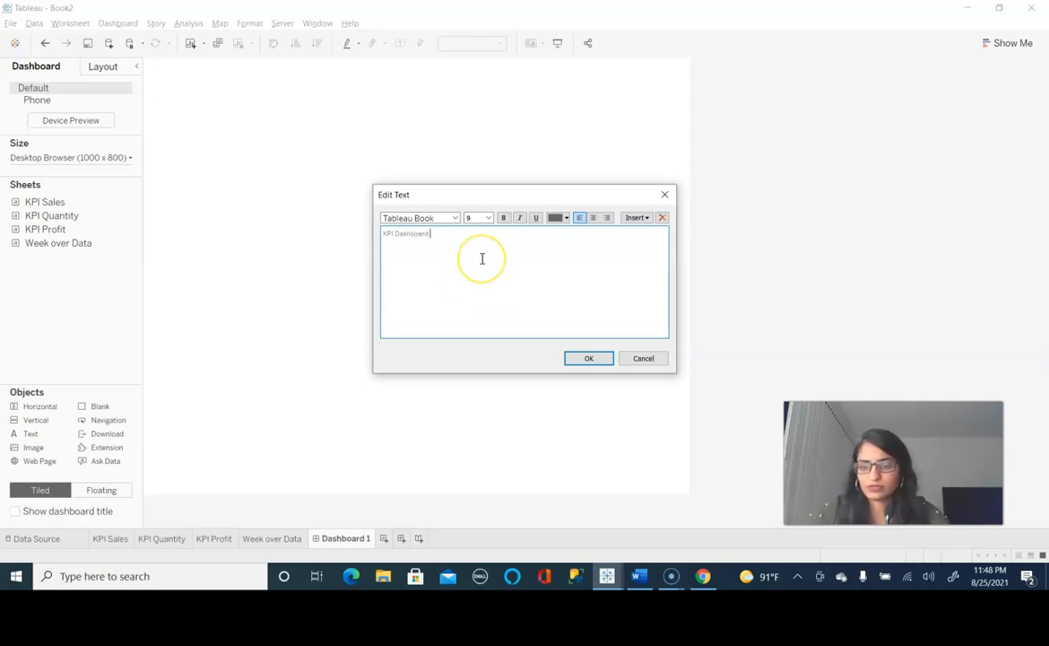
Step: Format the KPI Dashboard title text as centred, black, bold and size 16, and place it on the dashboard
click(593, 219)
click(565, 218)
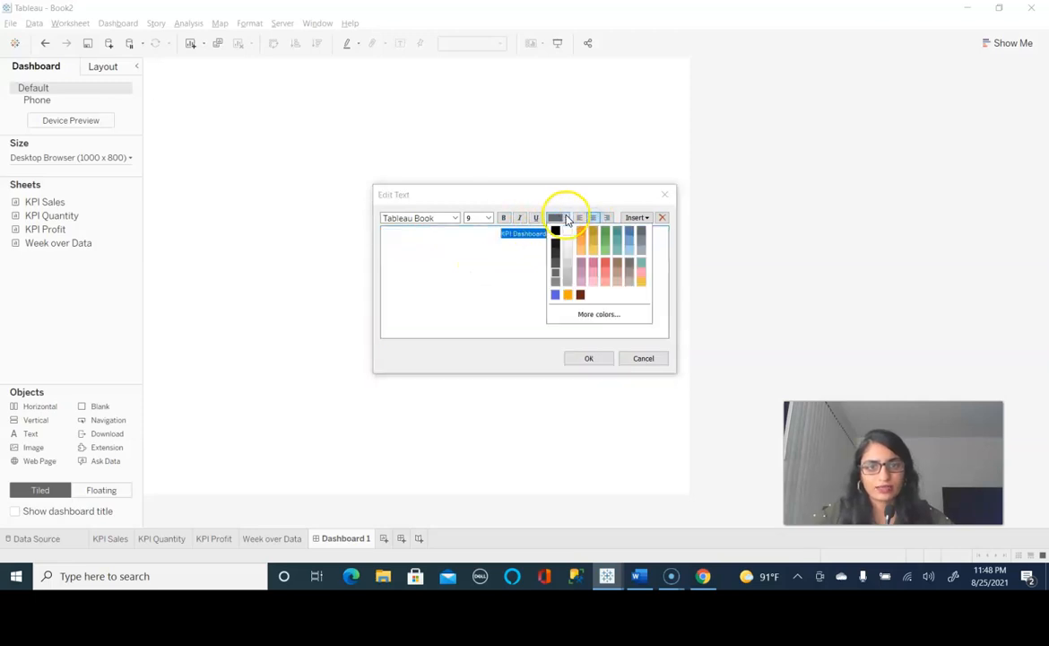
click(554, 232)
click(505, 220)
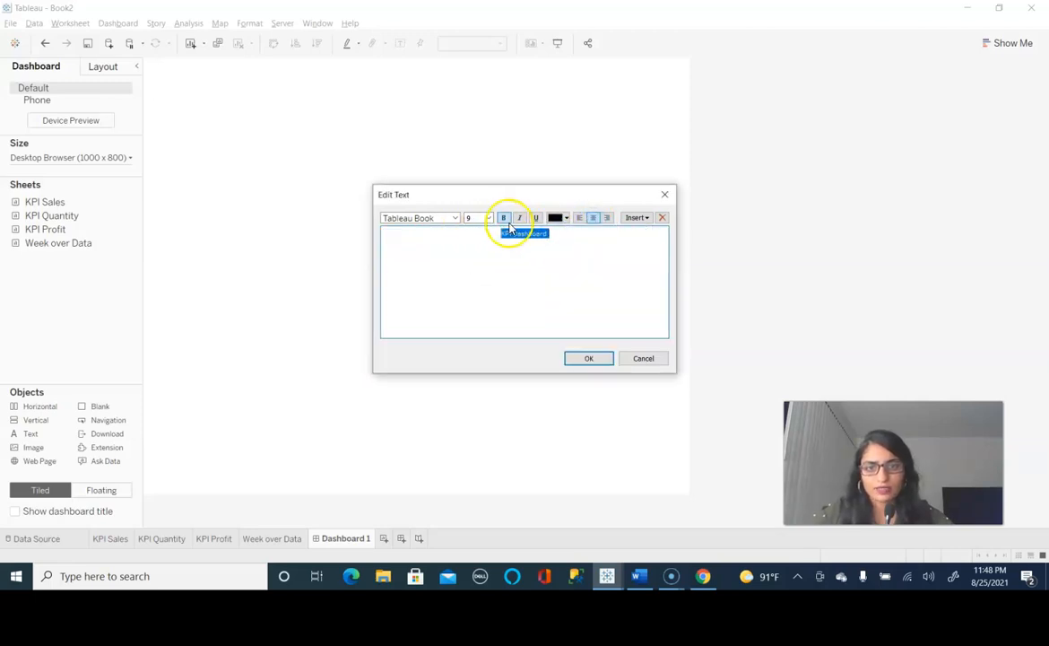
click(485, 218)
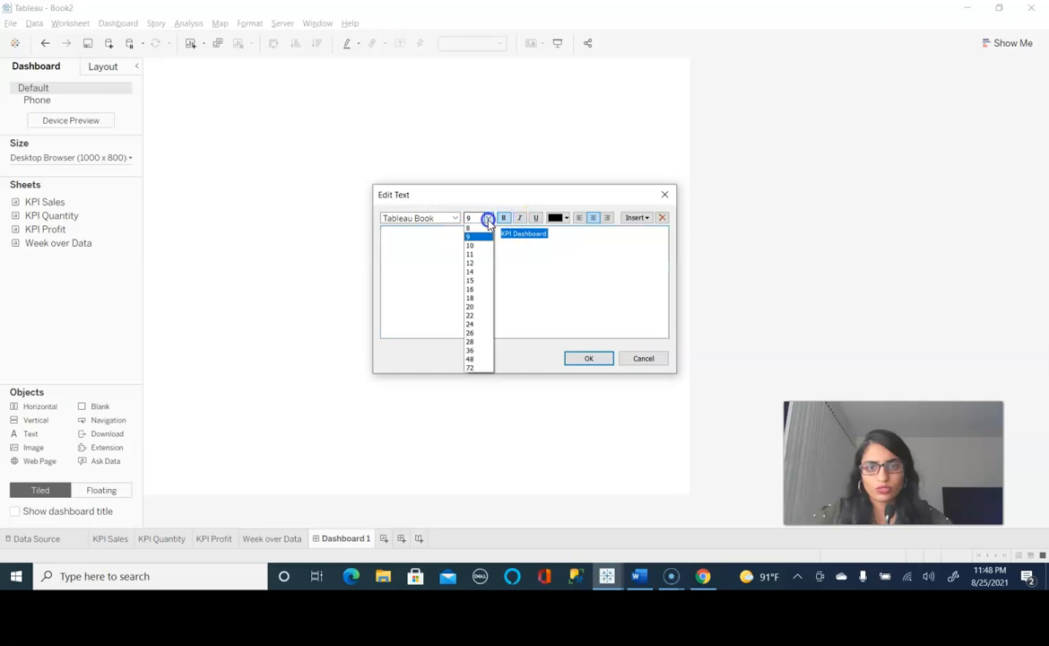
click(479, 290)
click(589, 358)
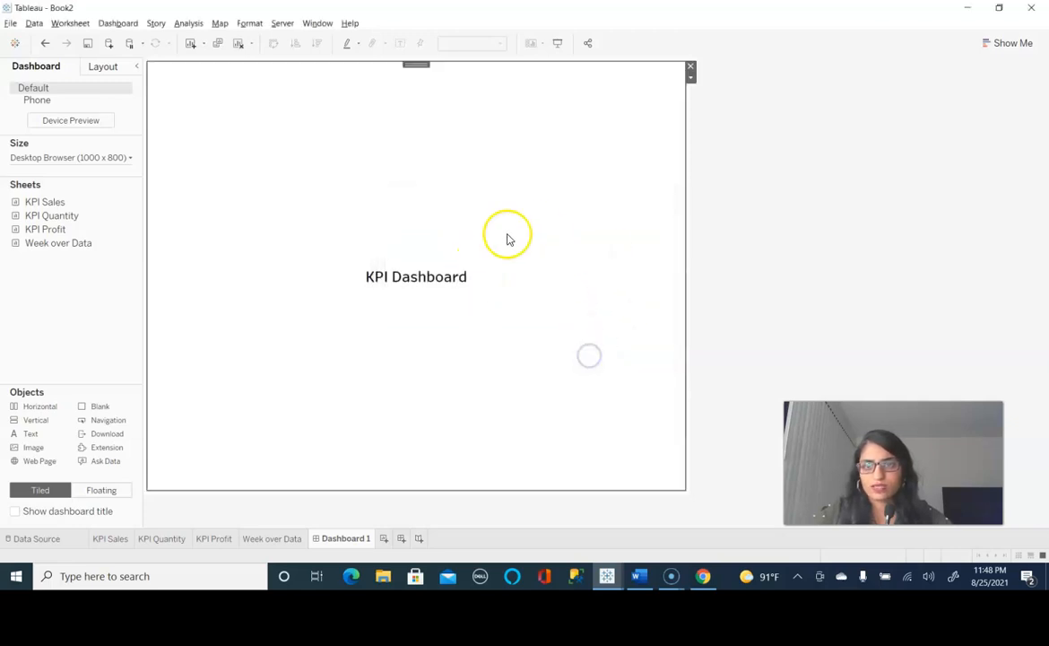
Step: Stack two horizontal containers below the dashboard title and shrink the title area to a narrow band
drag(42, 407, 399, 375)
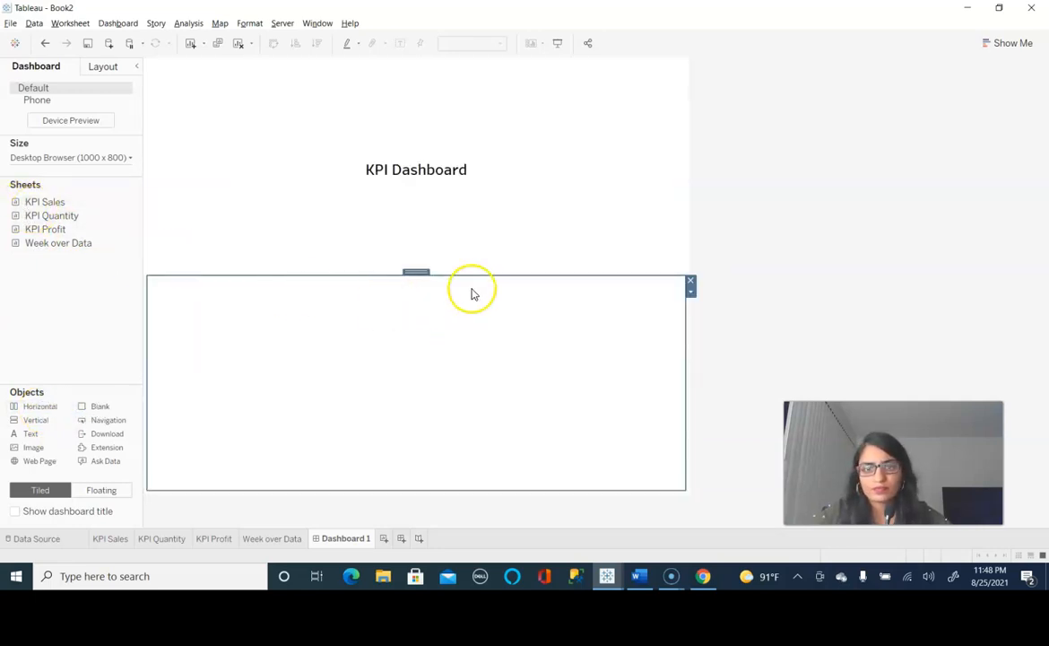
mouse_move(44, 204)
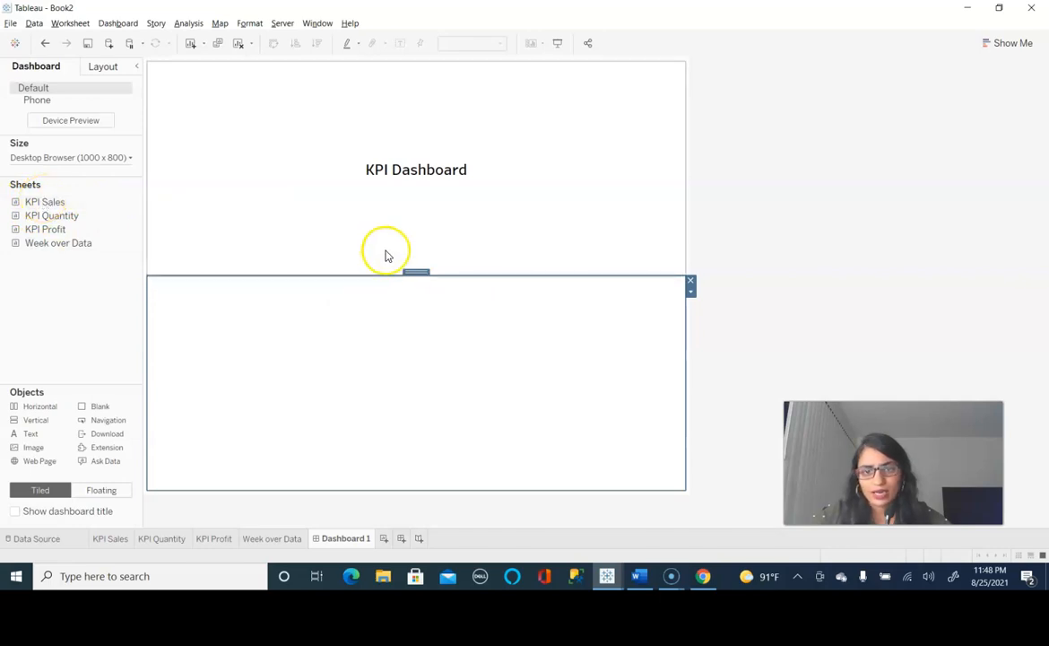
drag(471, 275, 501, 123)
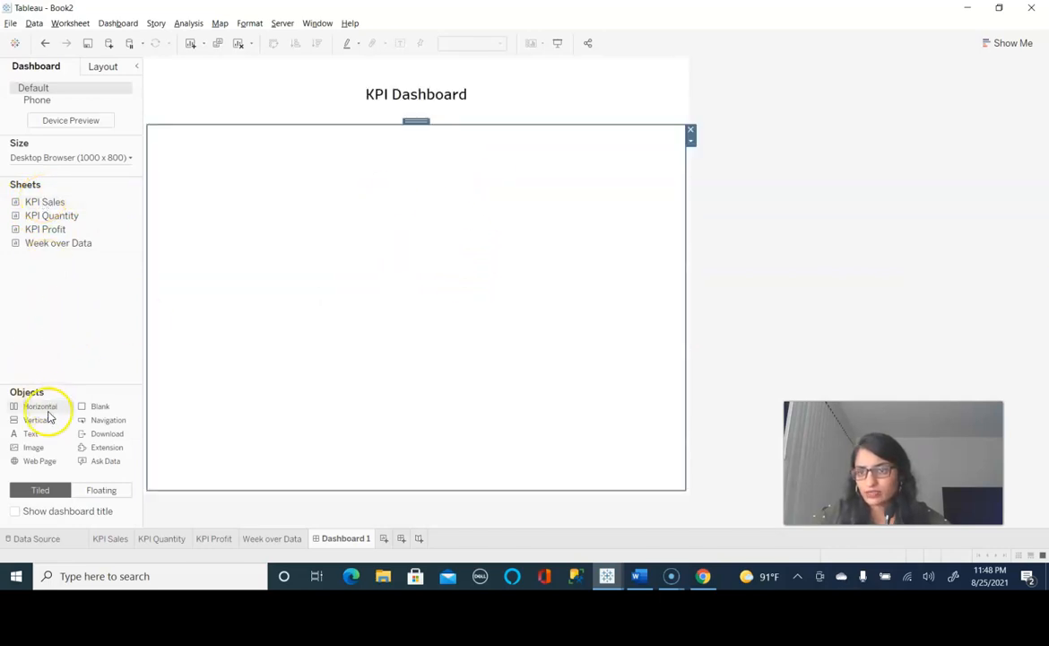
drag(41, 408, 308, 411)
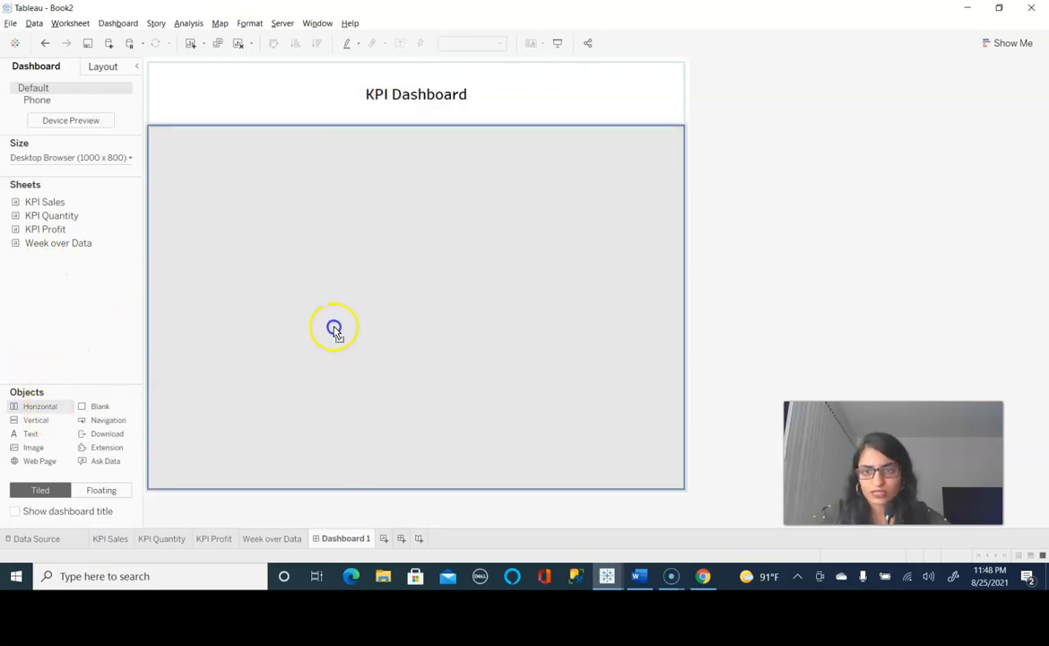
drag(453, 421, 447, 483)
Step: Place the KPI Quantity, KPI Sales and KPI Profit sheets side by side in the upper horizontal container
double_click(32, 203)
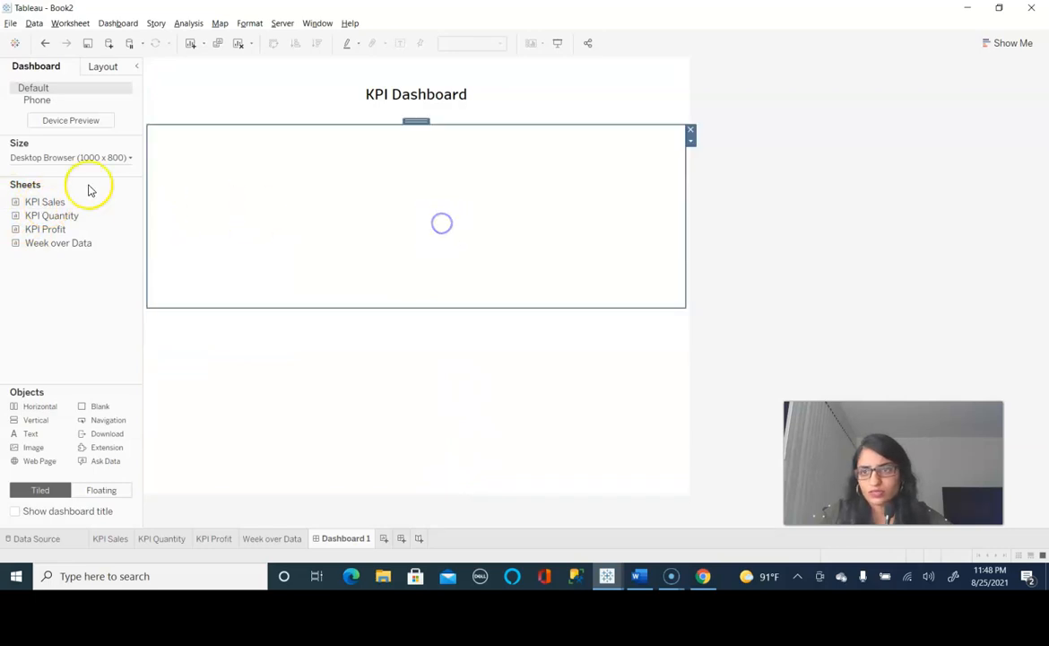
drag(47, 202, 393, 218)
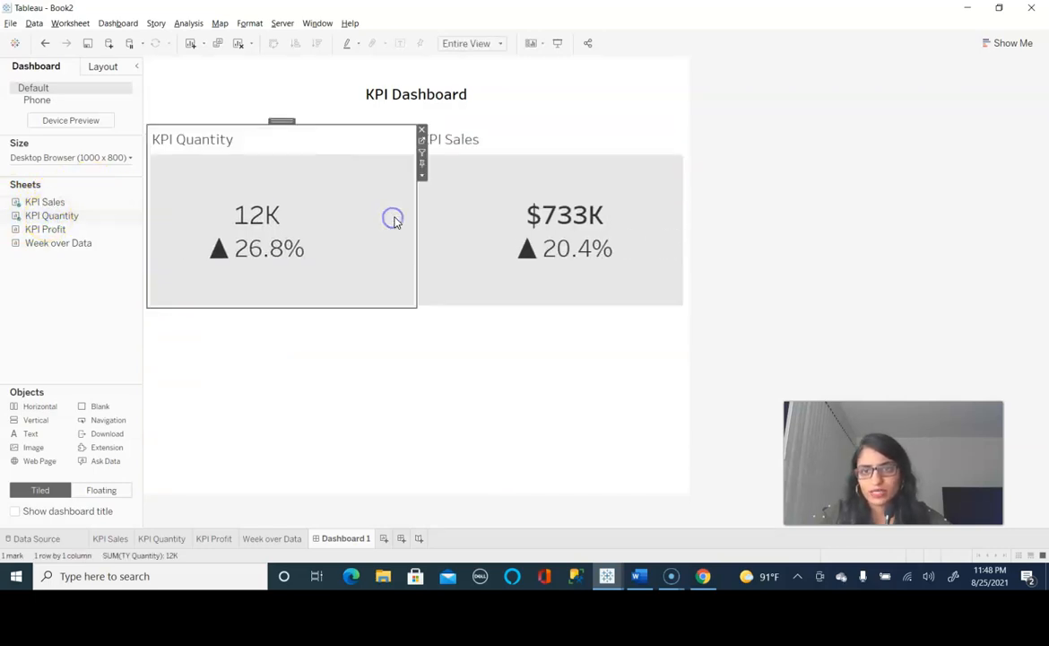
drag(536, 238, 627, 237)
Step: Place the Week over Data sheet in the empty container below the KPI sheets
click(229, 436)
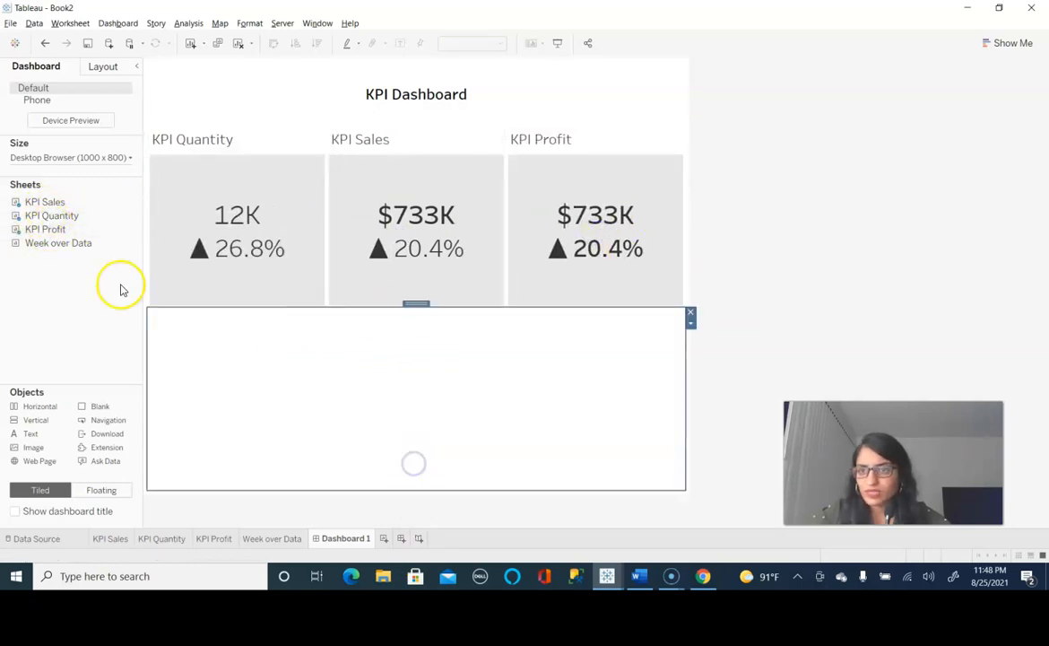
drag(43, 244, 261, 397)
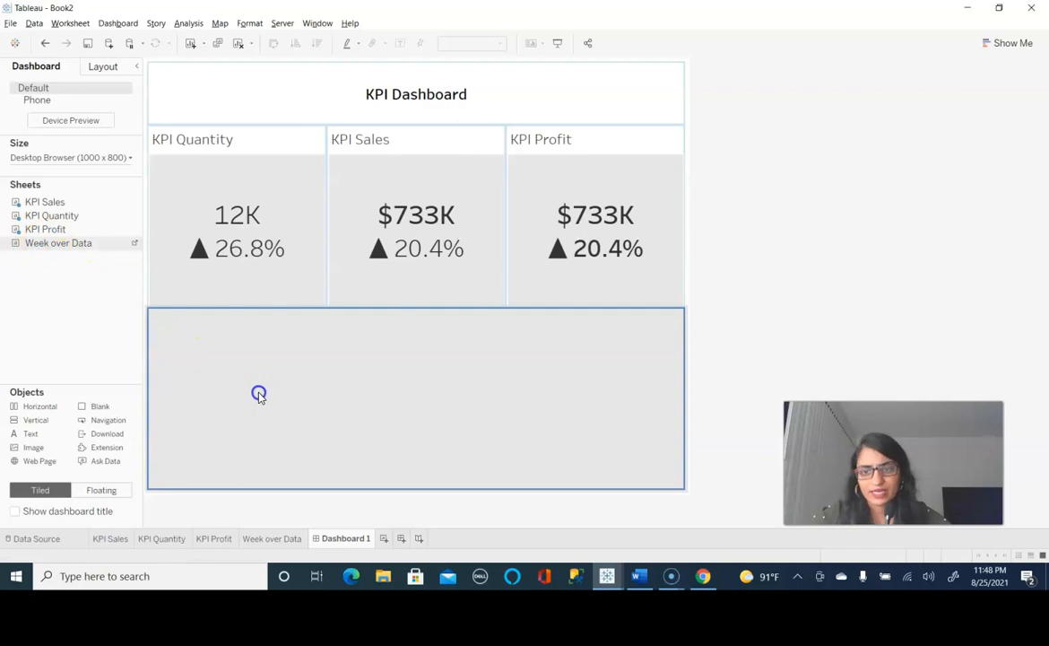
click(239, 329)
click(779, 250)
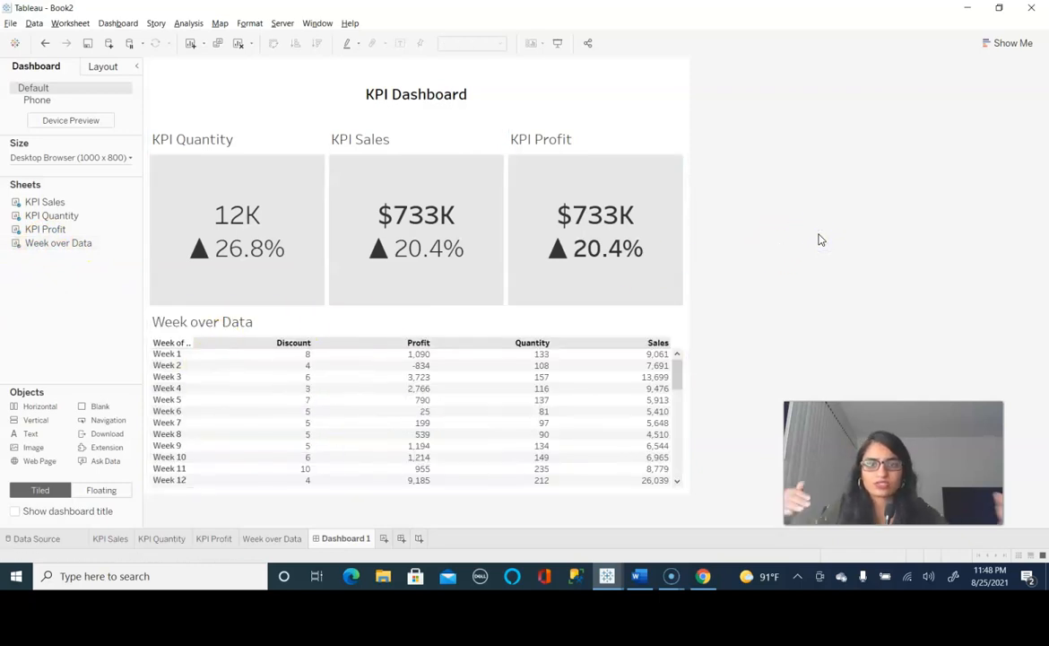
Step: Reduce the dashboard title's height to about 71 and give it a thin solid black border
click(546, 115)
drag(546, 105, 436, 100)
click(498, 82)
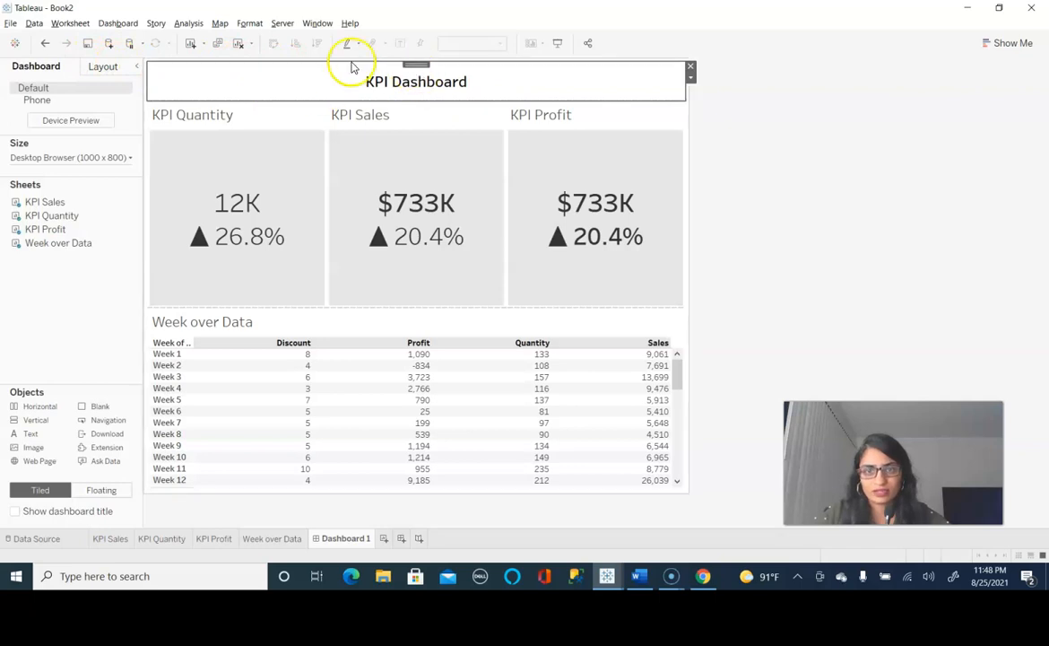
click(119, 68)
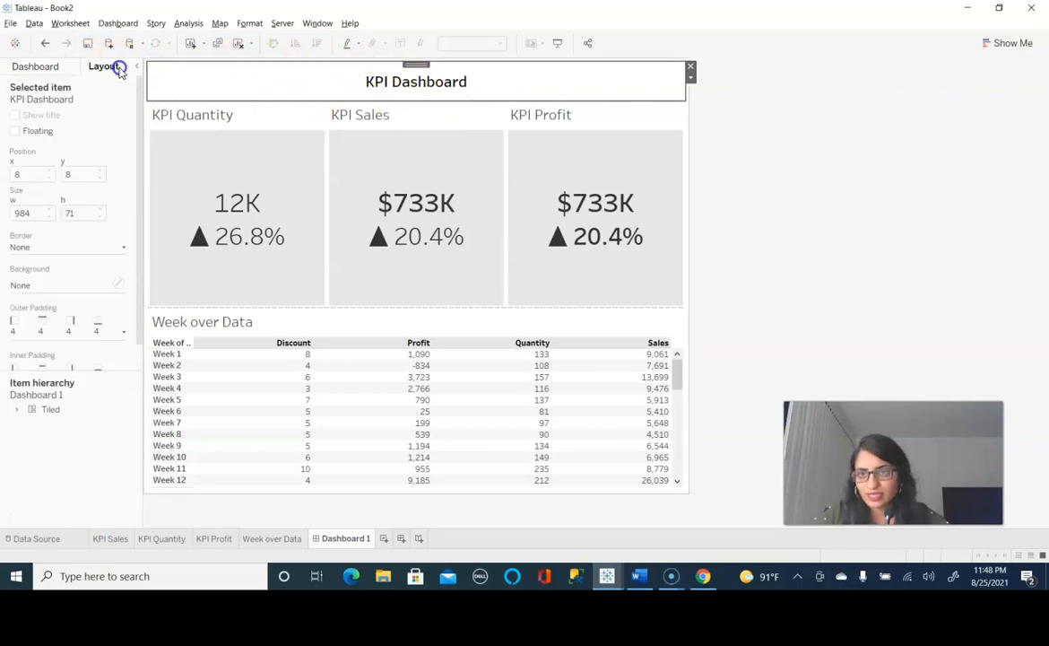
click(79, 247)
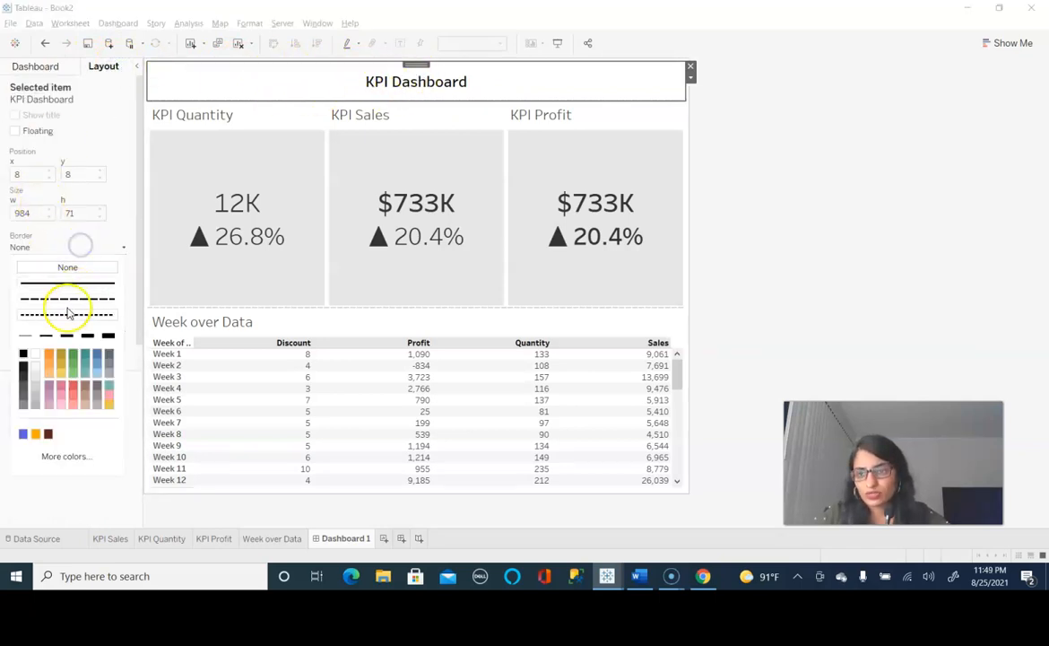
click(22, 282)
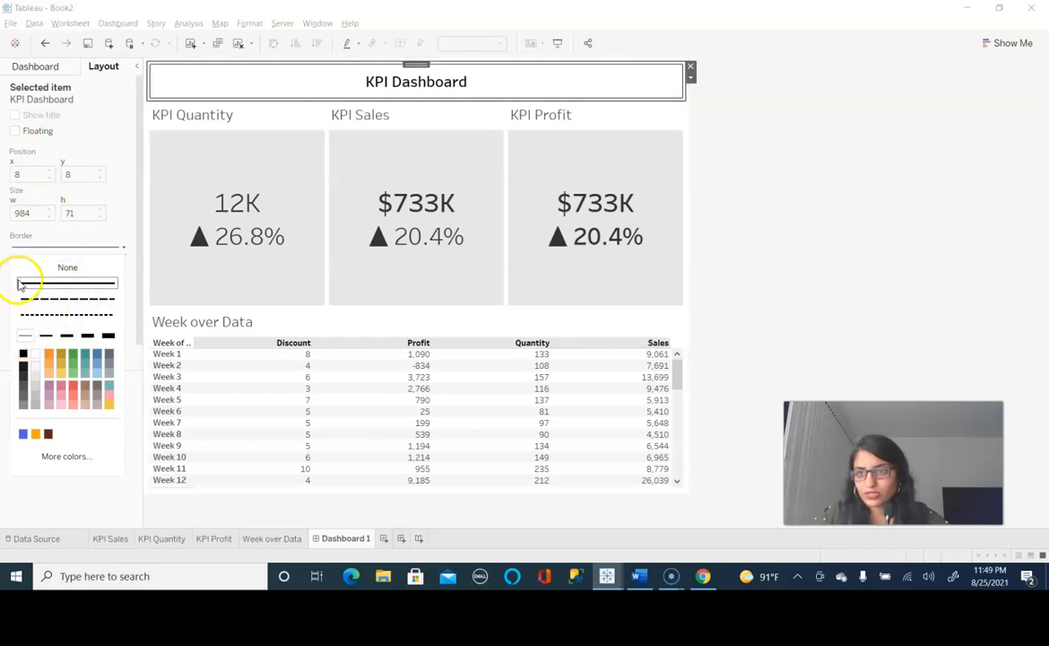
click(34, 381)
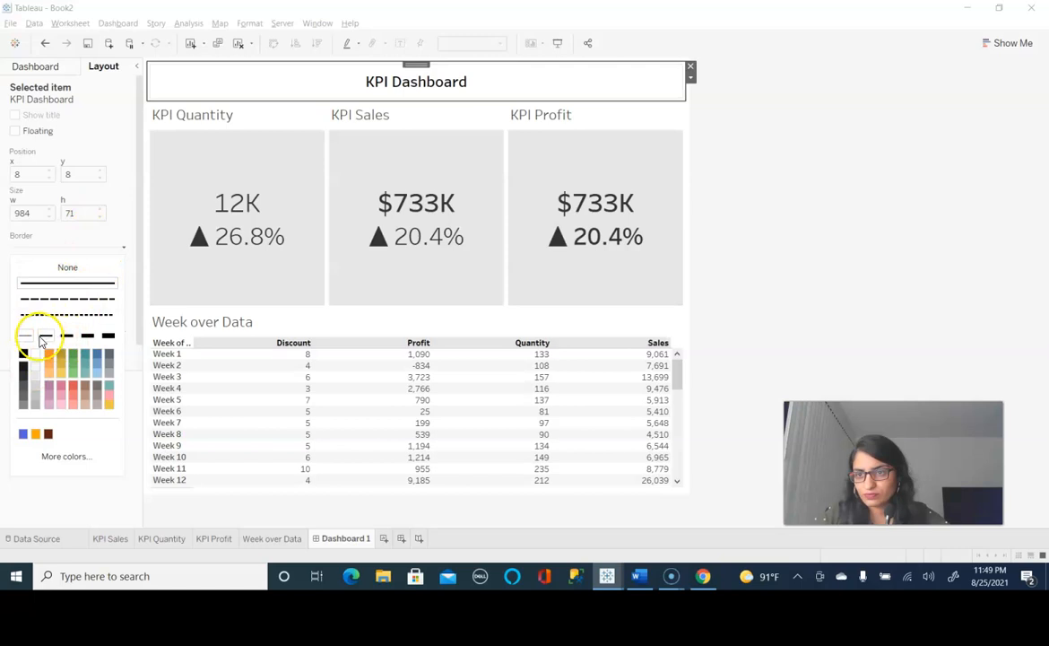
click(25, 354)
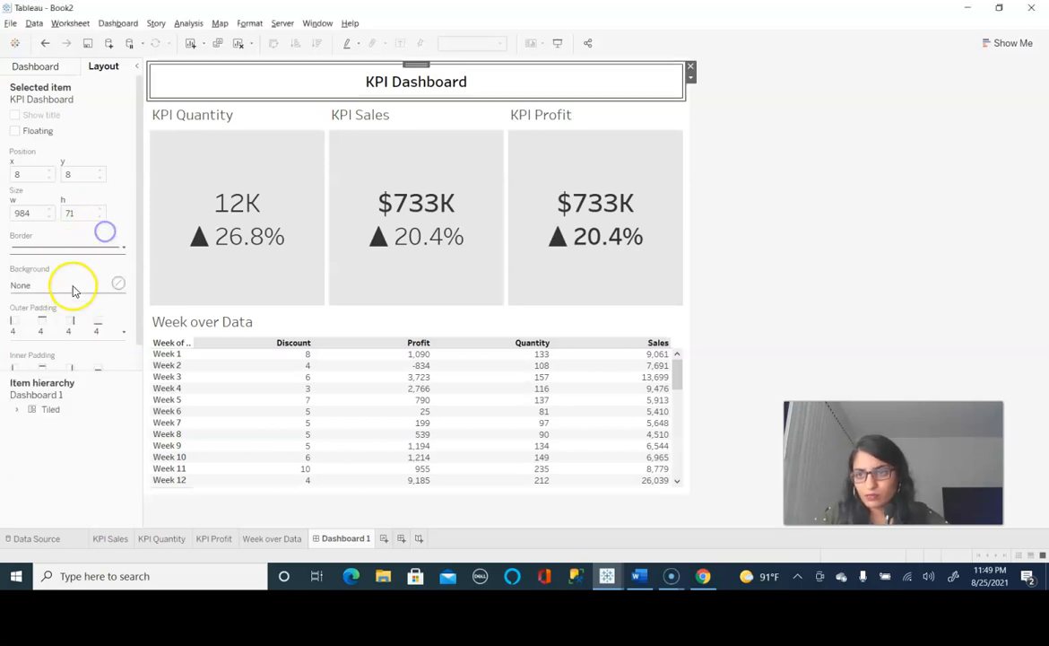
Step: Fill the KPI Dashboard title's background with light grey
click(73, 286)
click(36, 349)
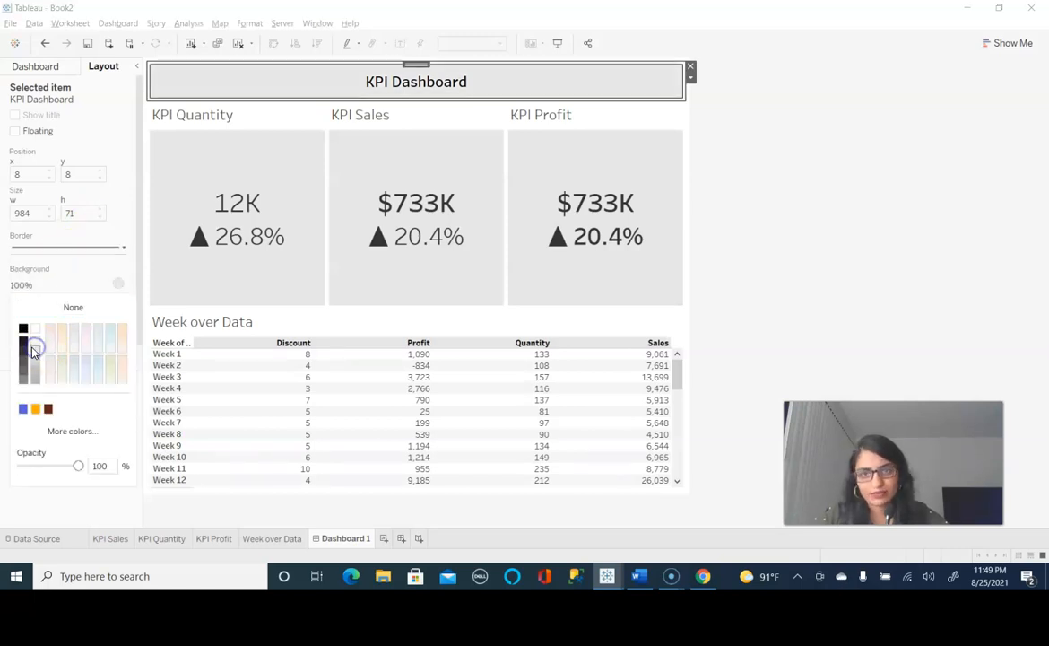
click(739, 193)
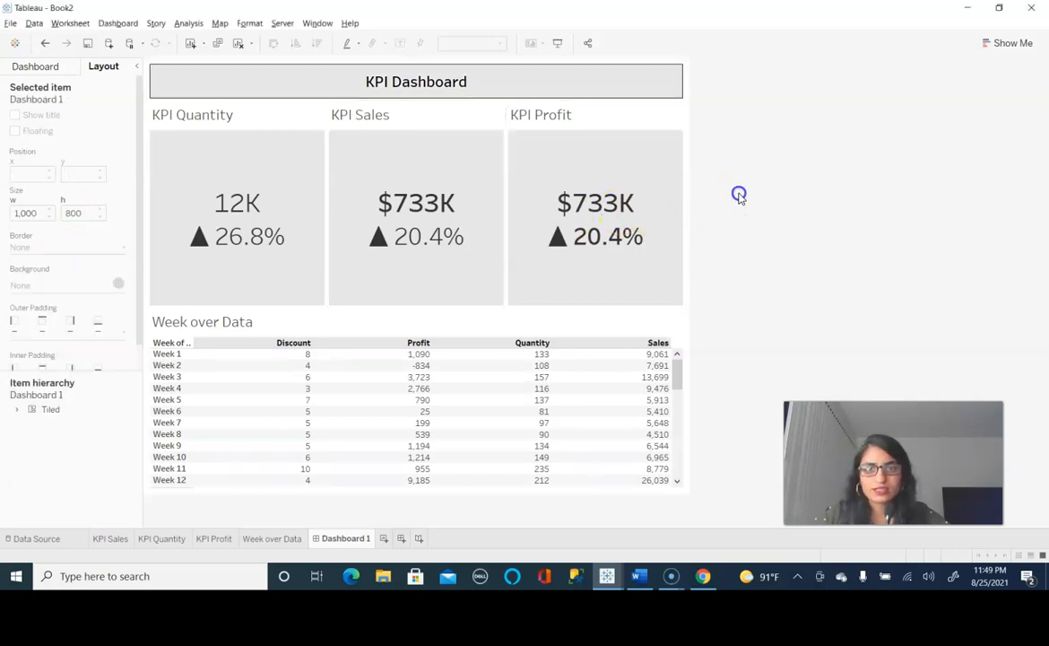
Step: Hide the sheet titles of KPI Quantity, KPI Sales and KPI Profit on the dashboard
right_click(201, 114)
click(242, 147)
right_click(377, 113)
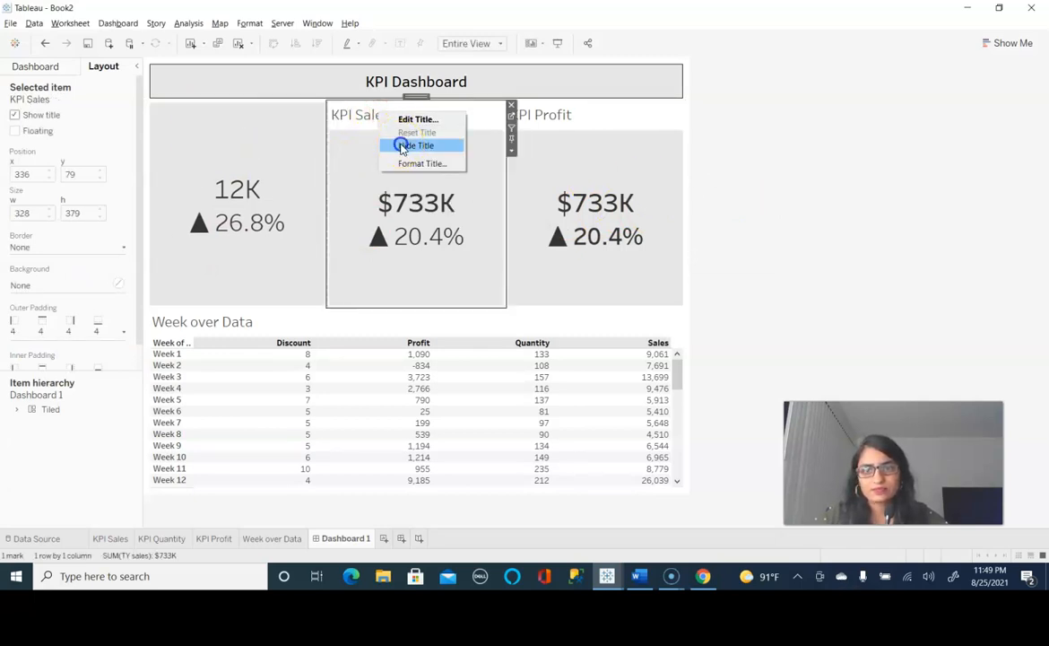
click(401, 146)
right_click(599, 113)
click(617, 147)
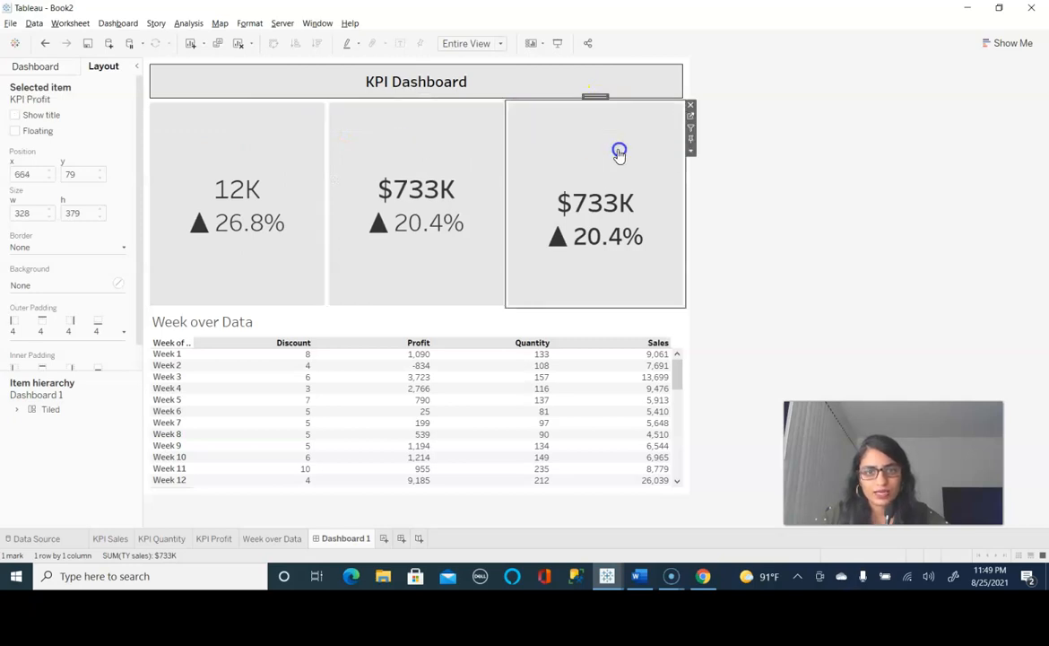
right_click(187, 107)
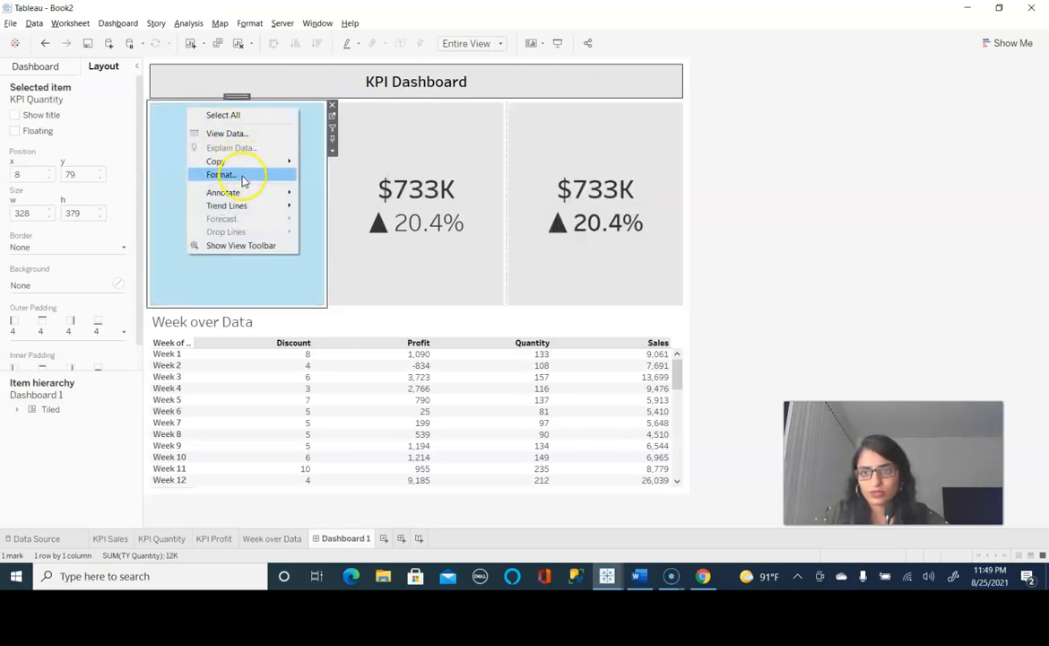
mouse_move(260, 193)
click(863, 177)
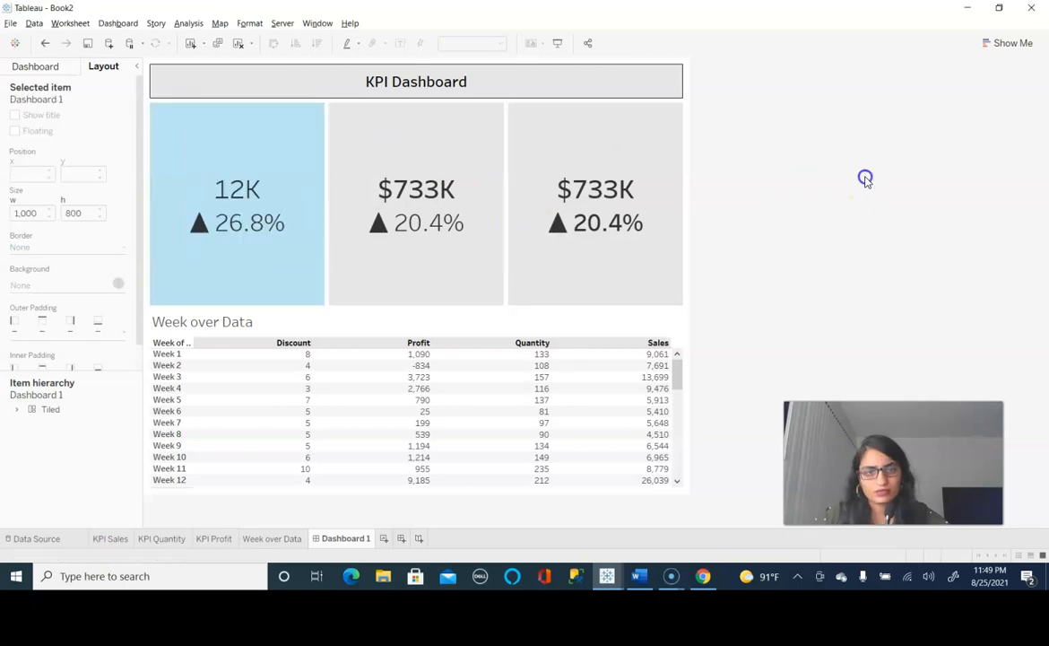
Step: Hide the Week over Data sheet's title on the dashboard
right_click(234, 321)
click(294, 354)
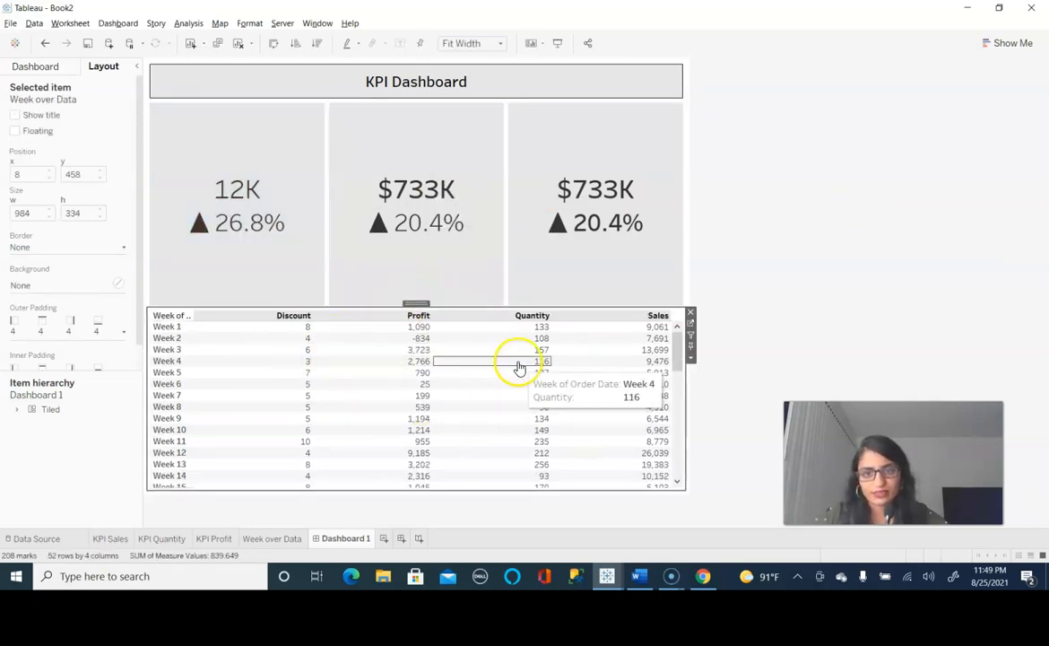
click(738, 253)
Step: Give the horizontal container holding the KPI sheets a thin solid black border and shorten it to about two thirds of its height
click(572, 187)
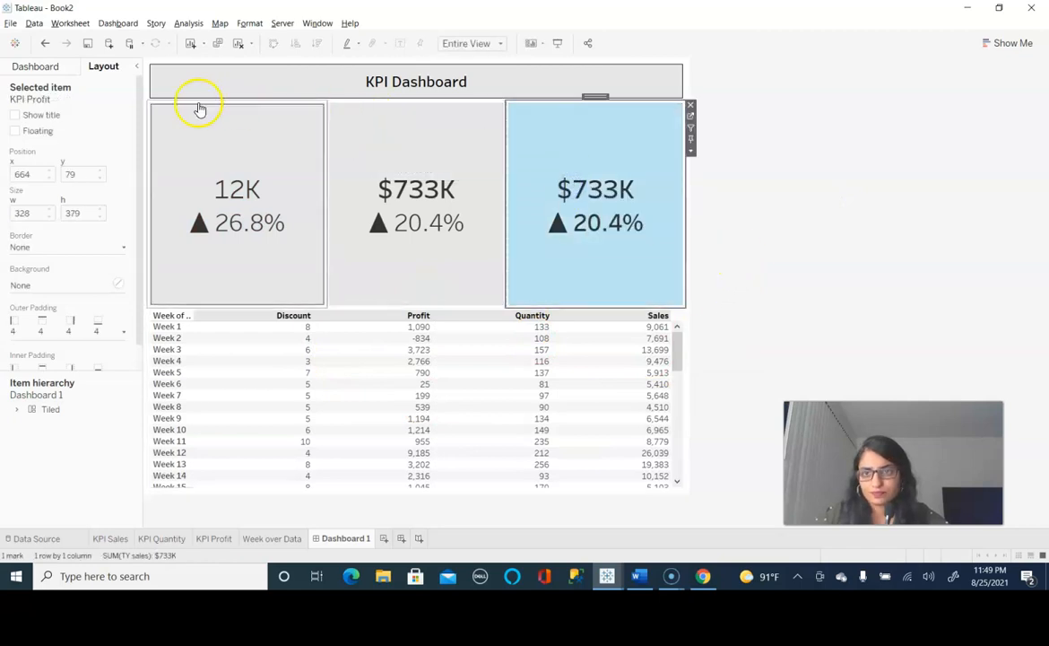
click(157, 101)
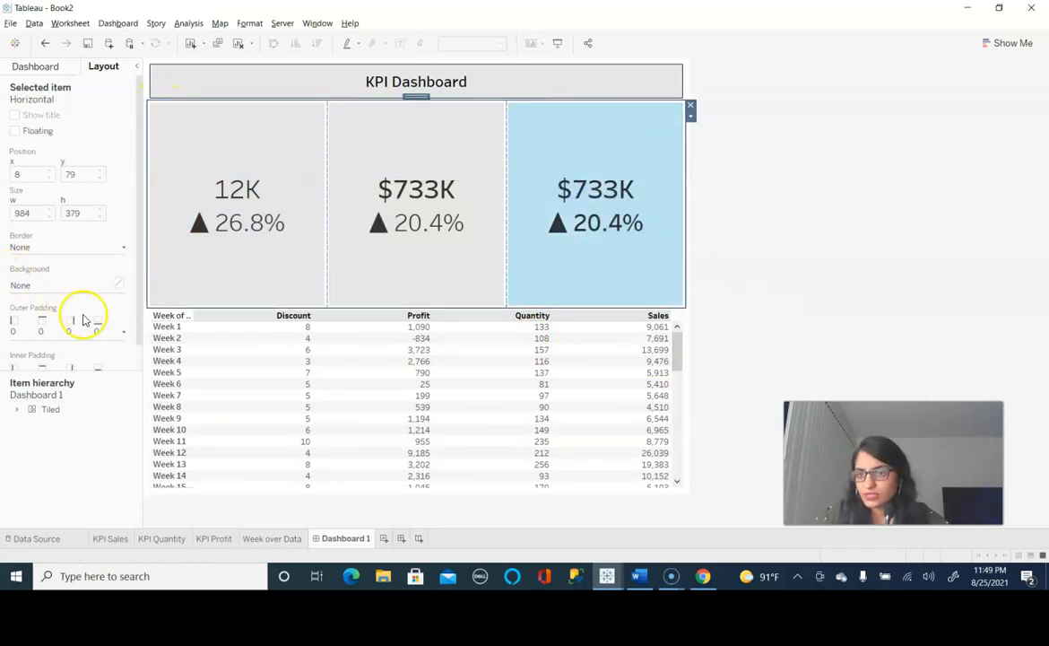
click(86, 248)
click(88, 287)
click(24, 334)
click(73, 238)
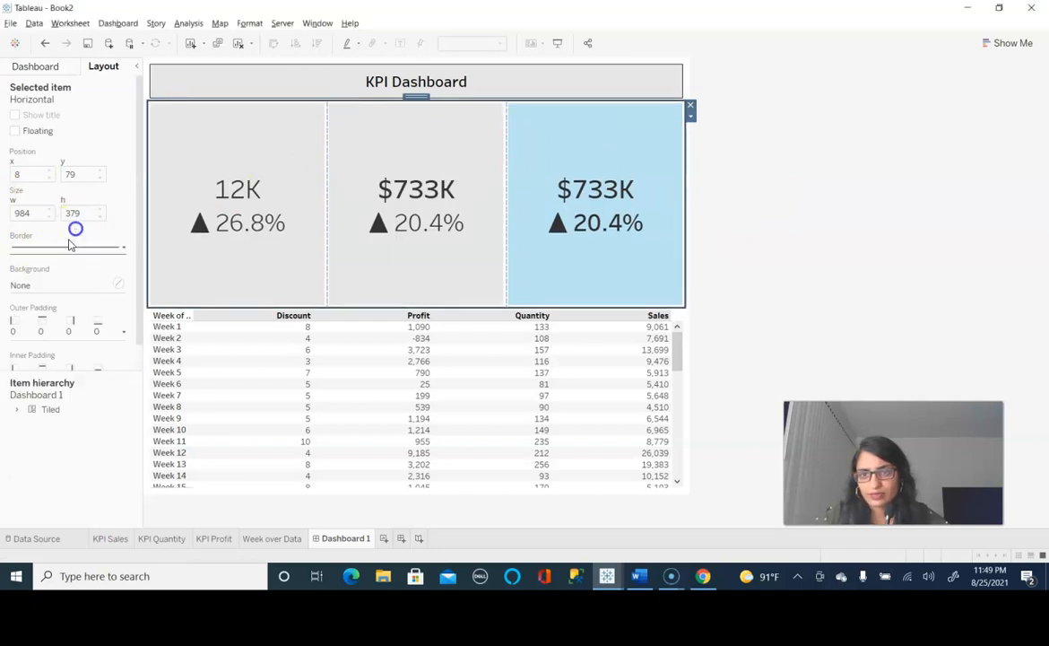
click(56, 288)
click(69, 273)
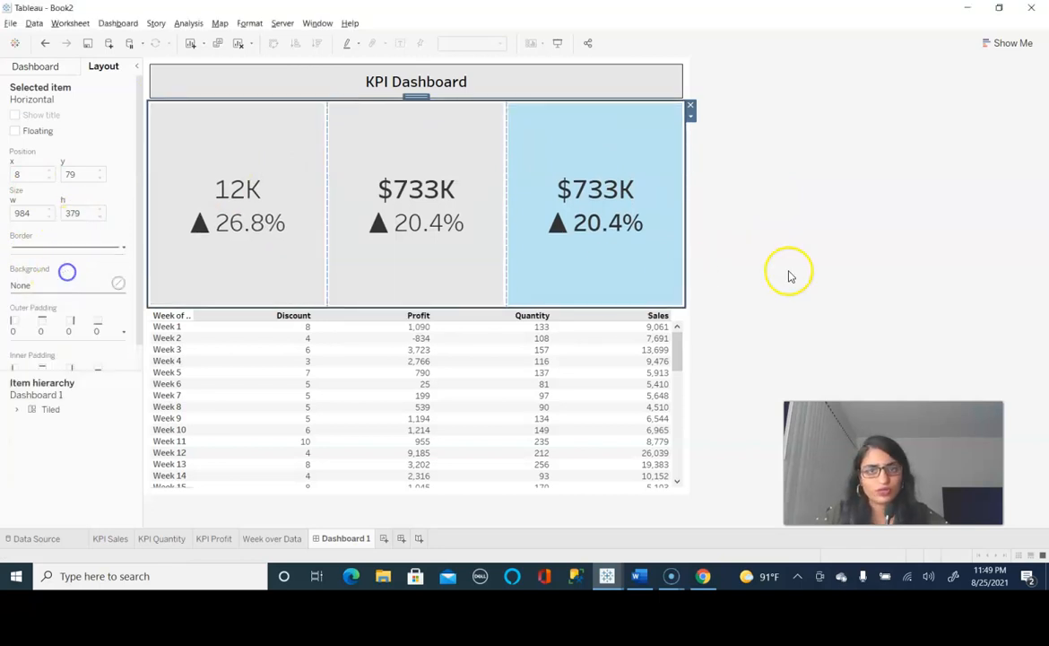
click(930, 239)
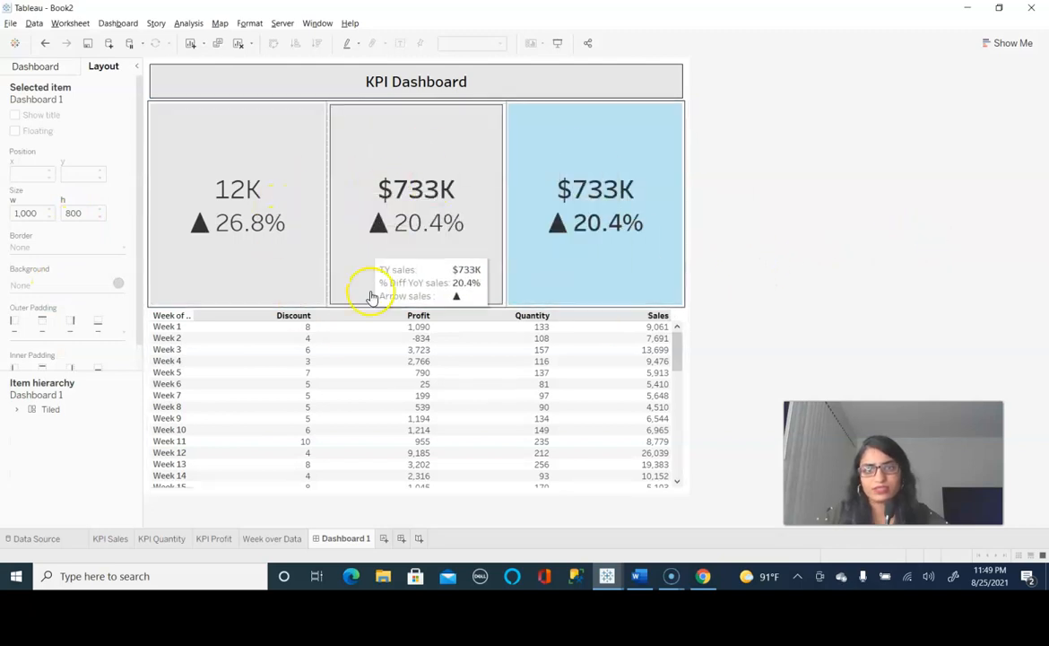
drag(412, 305, 433, 232)
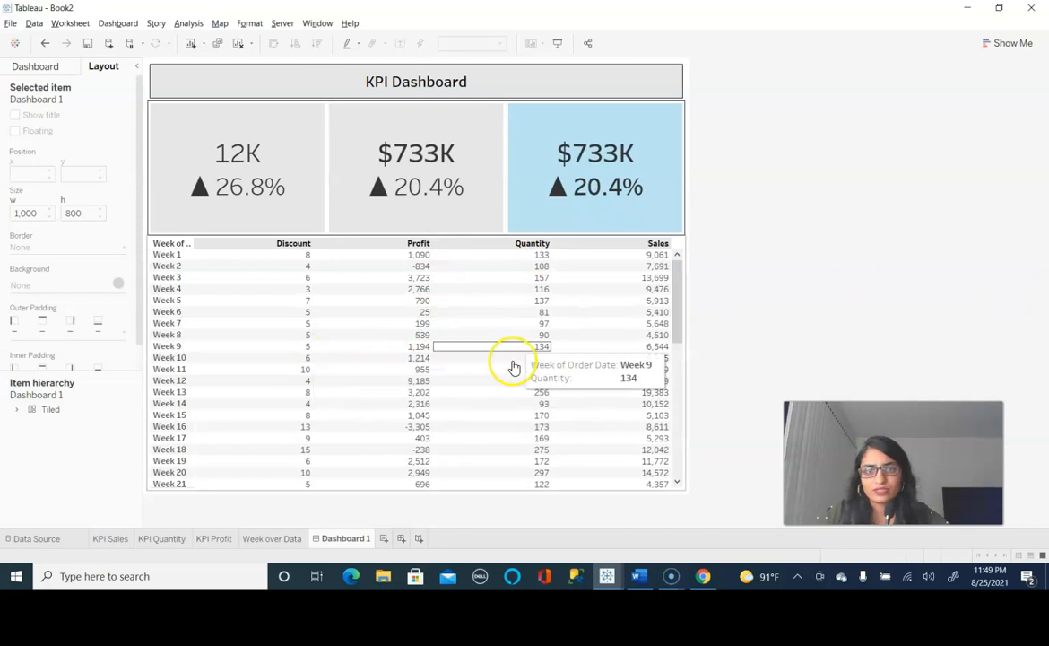
Step: Put a thin solid black border around the Week over Data table
click(224, 278)
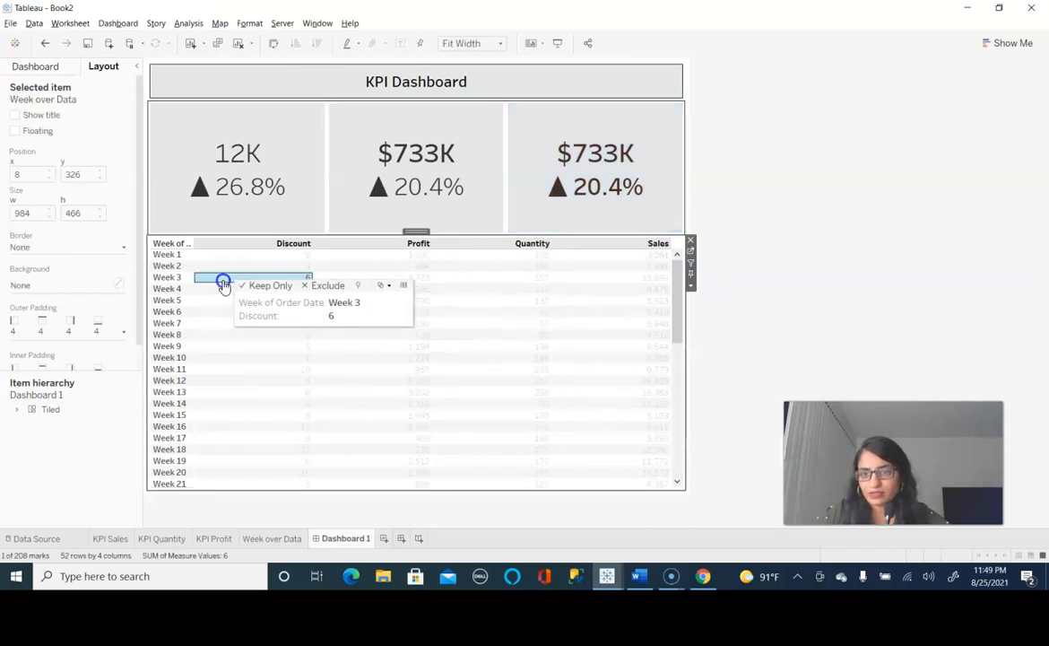
click(47, 244)
click(25, 338)
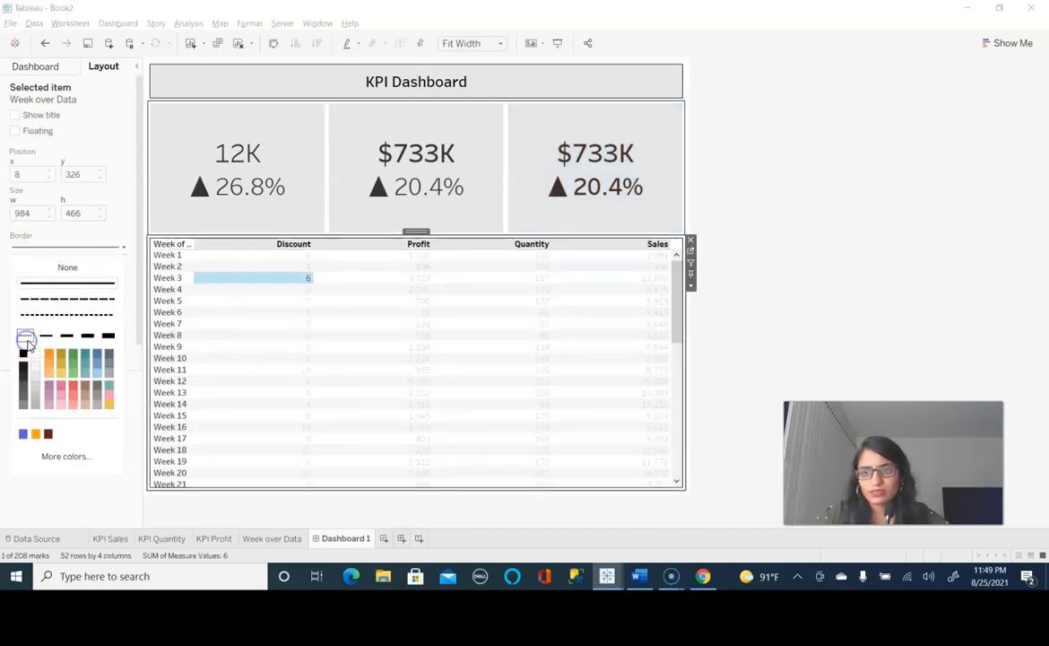
click(890, 251)
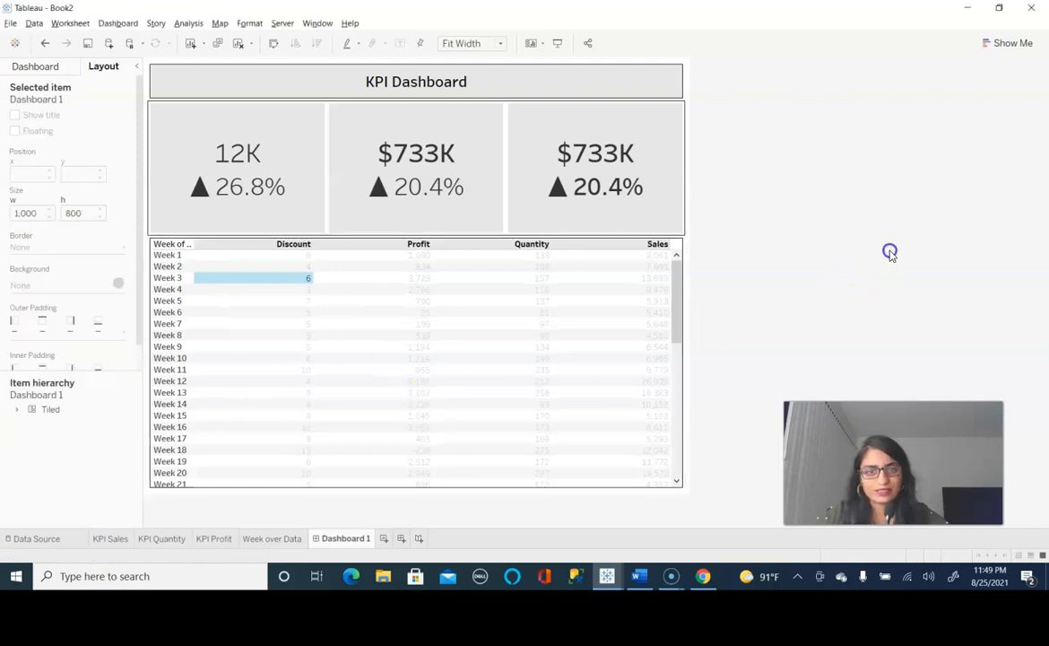
click(156, 244)
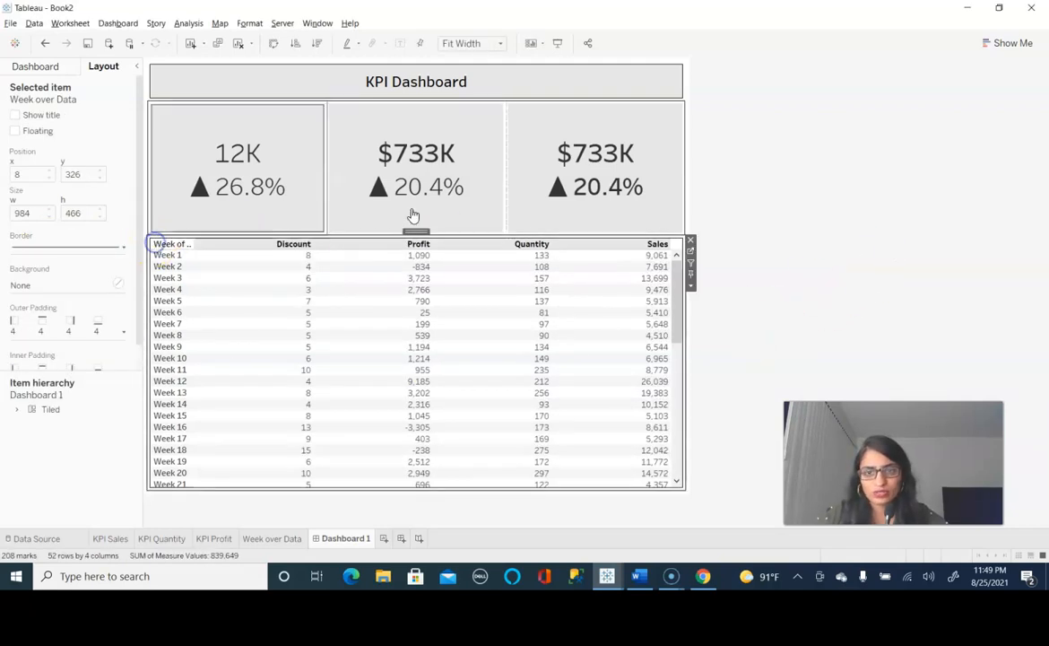
click(806, 185)
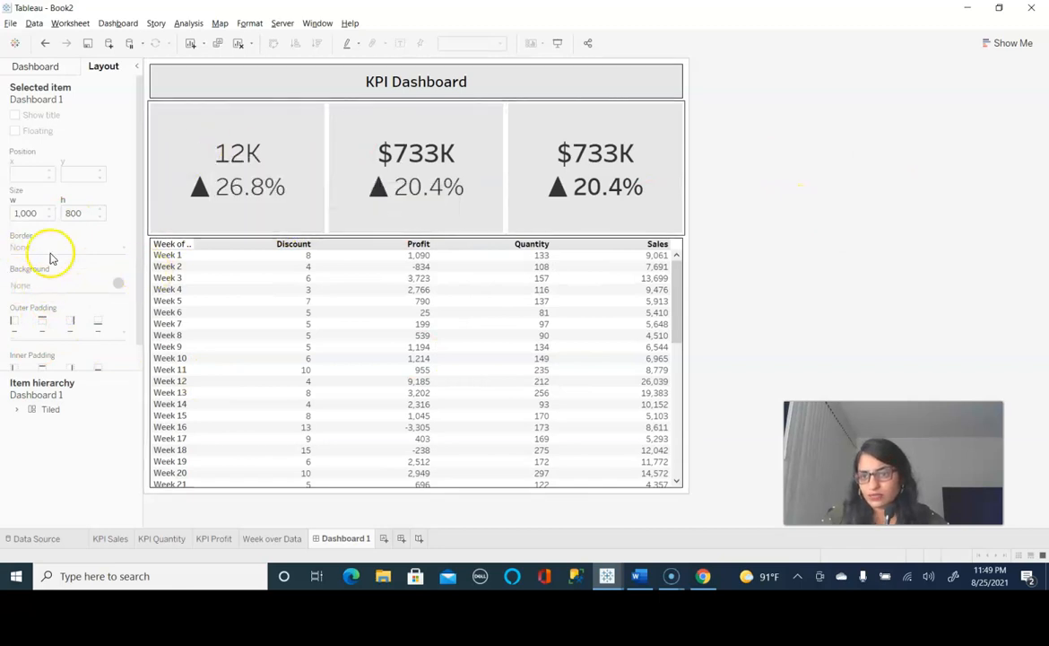
Step: Add a text object above the KPI sheets reading Quantity, Sales and Profit, spaced out to match the three columns
click(32, 66)
drag(32, 434, 282, 102)
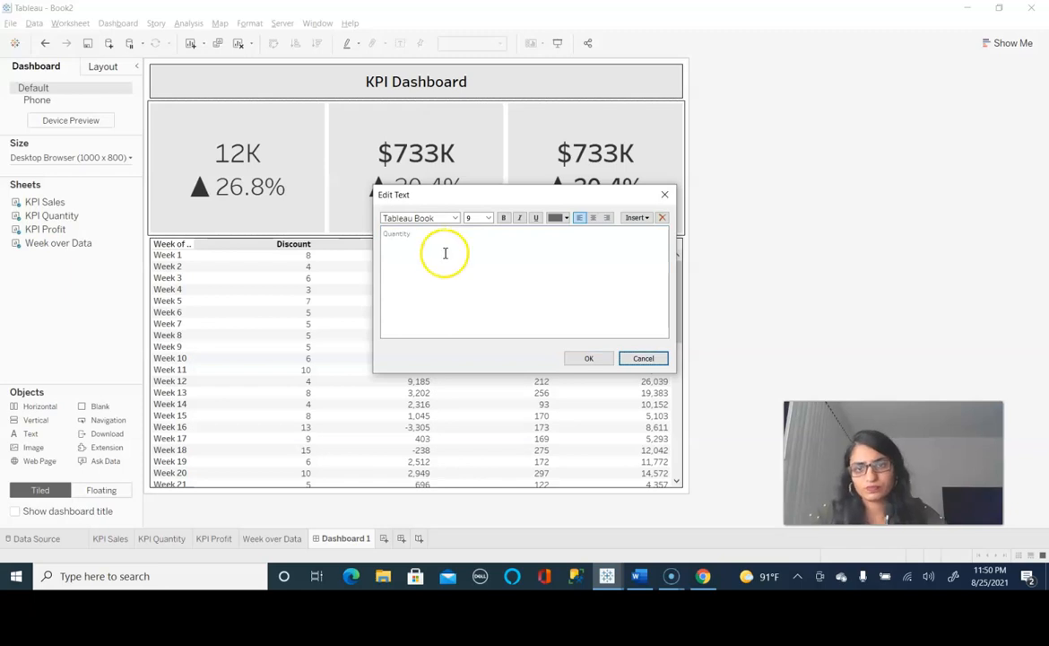
click(440, 239)
key(Tab)
key(Tab)
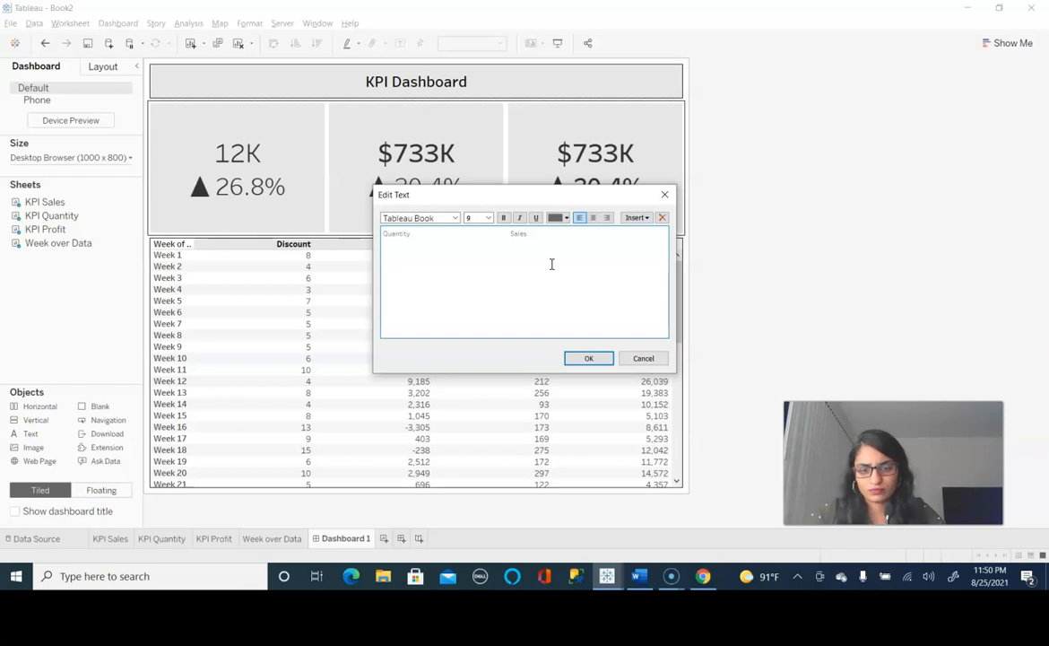
click(559, 231)
Step: Format the whole Quantity, Sales, Profit header text as bold, black and size 12
triple_click(488, 248)
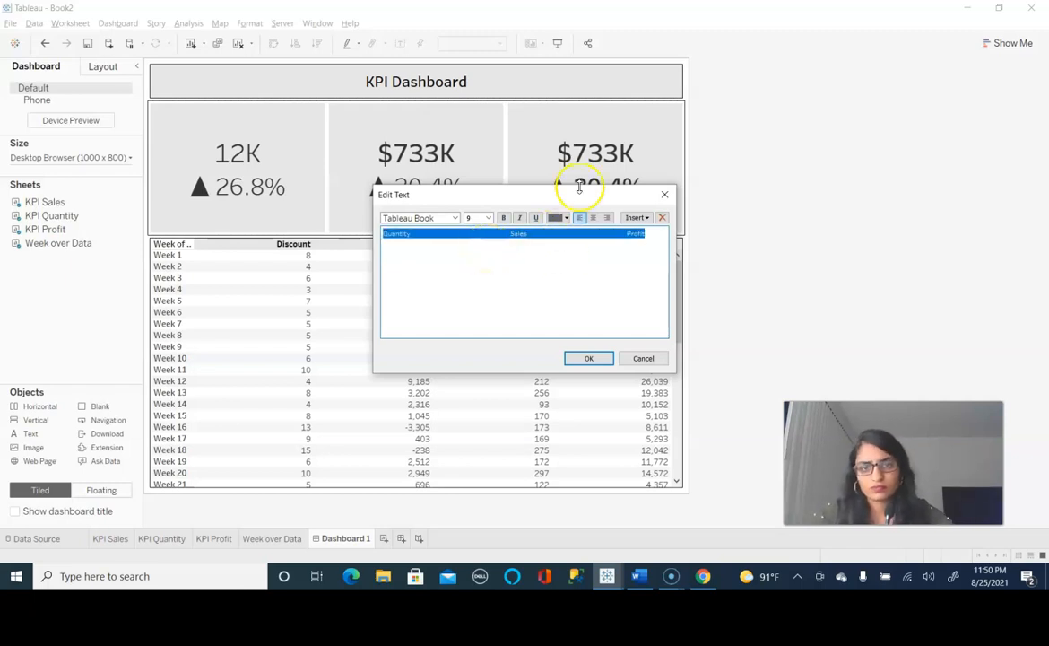
click(502, 217)
click(567, 217)
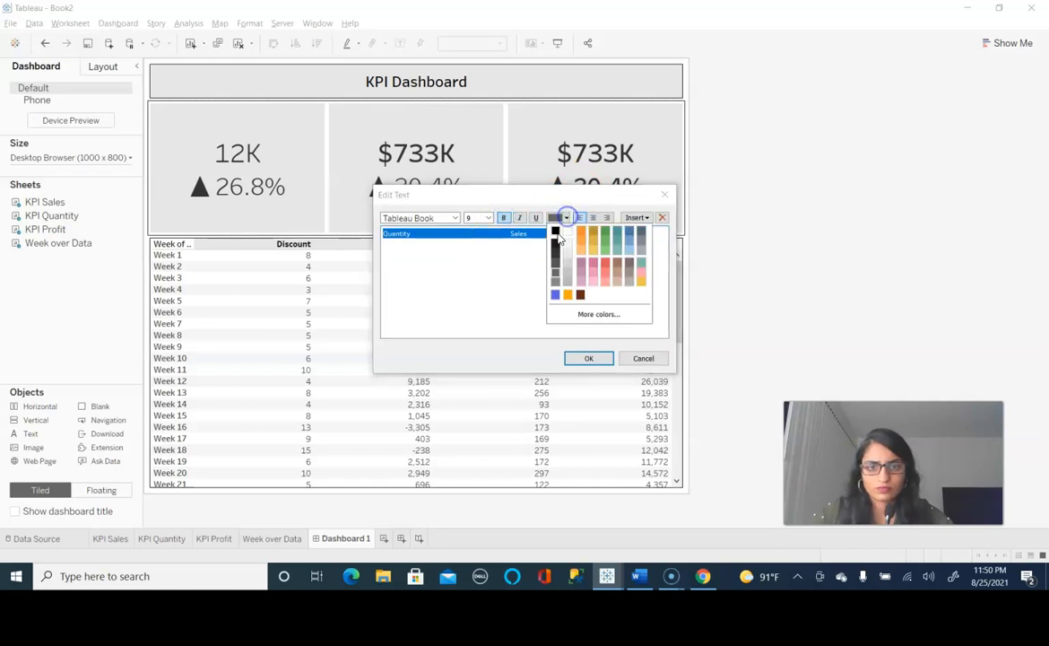
click(556, 233)
click(487, 217)
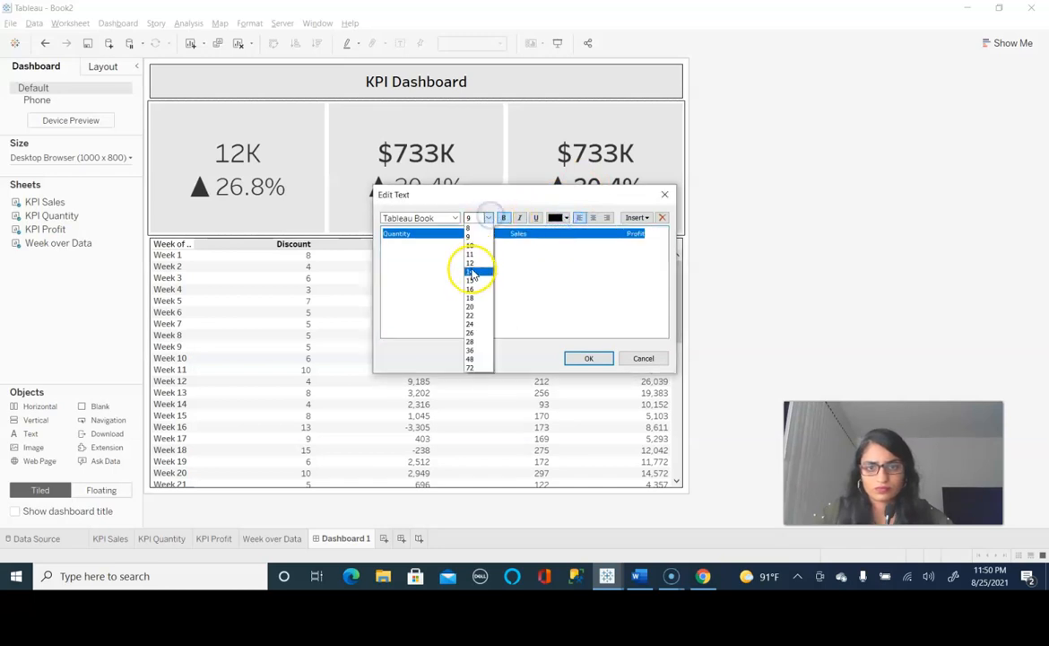
click(475, 262)
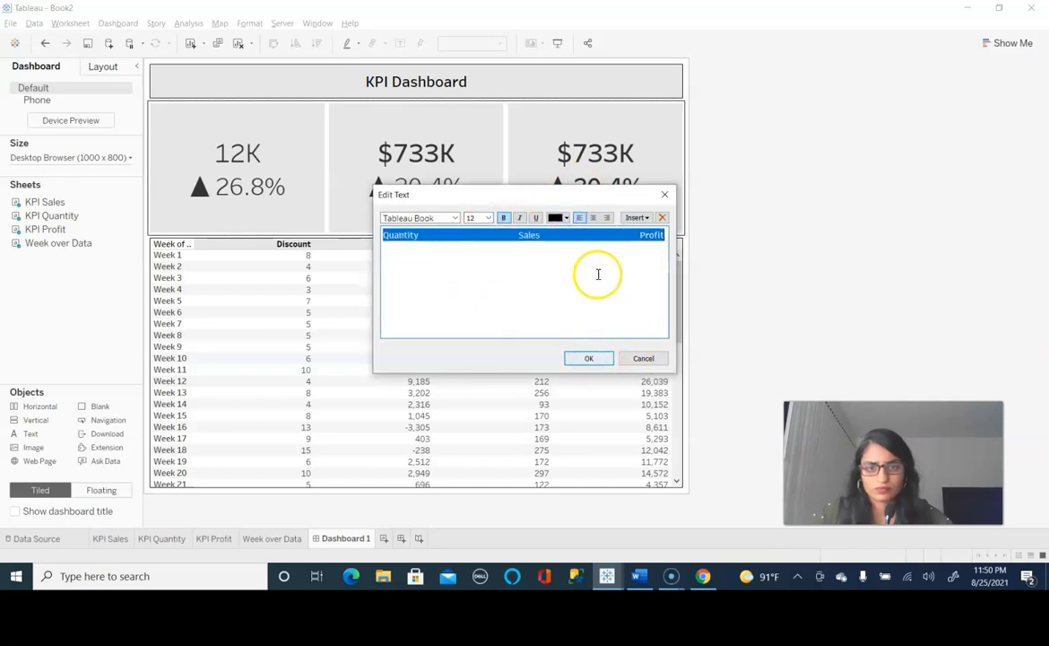
click(588, 359)
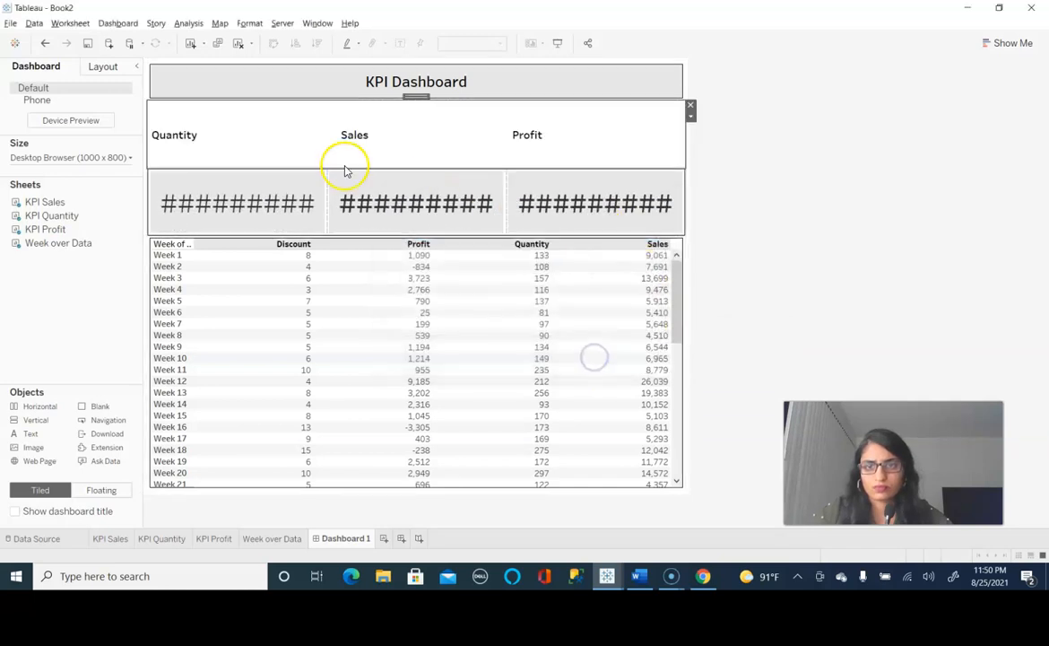
Step: Reduce the header text object's height to about 48 and give it a thin solid black border
drag(365, 170, 383, 127)
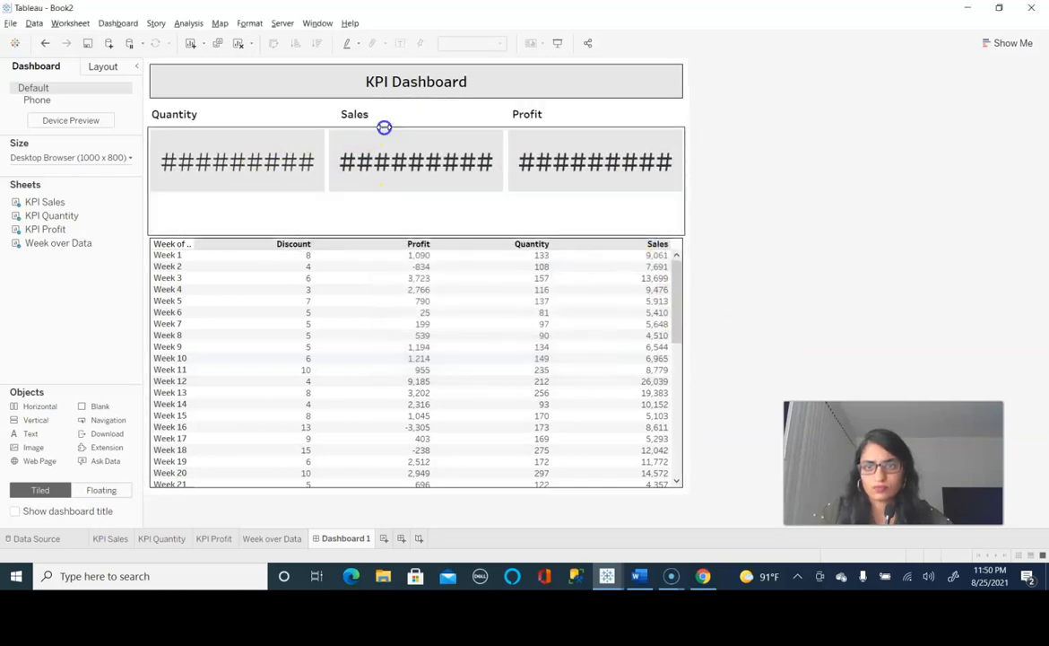
click(104, 68)
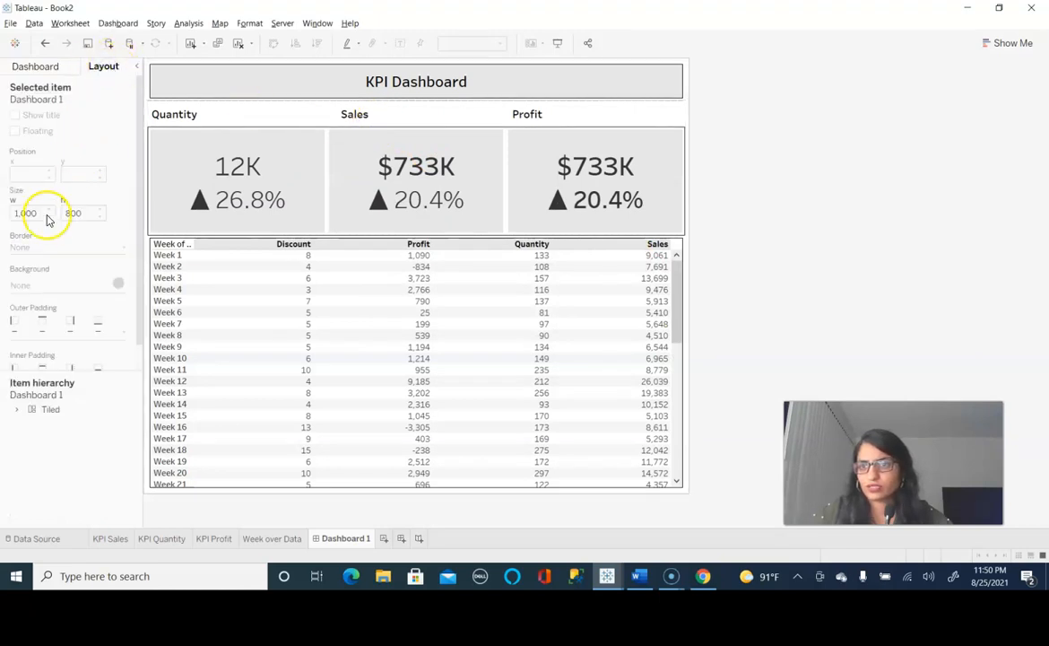
click(220, 117)
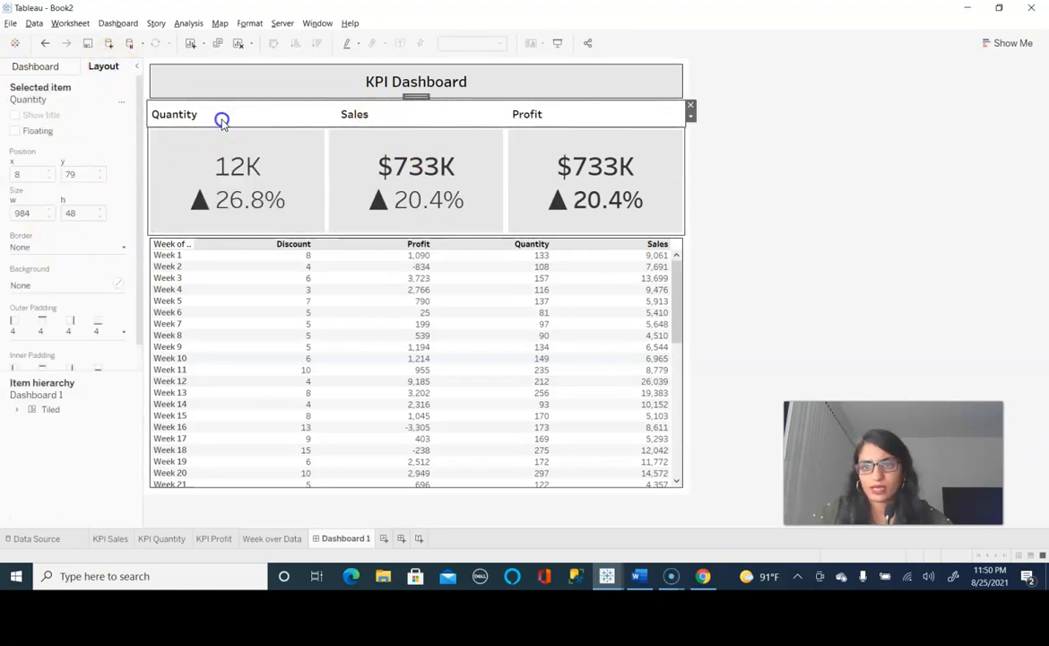
click(60, 246)
click(52, 283)
click(97, 180)
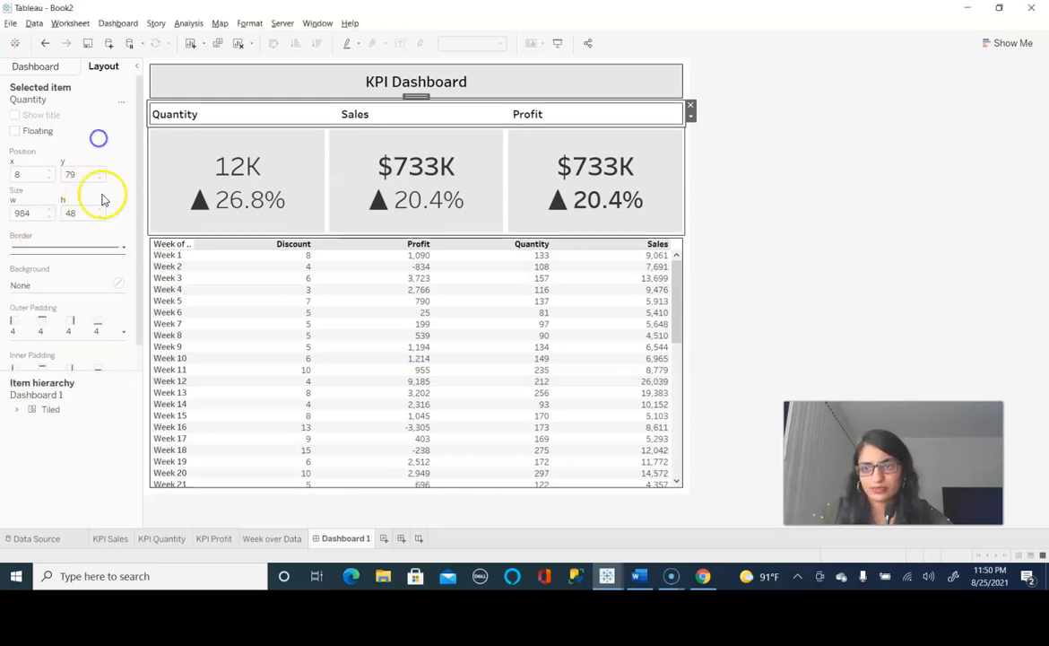
Step: Fill the Quantity, Sales, Profit header's background with light grey
click(56, 287)
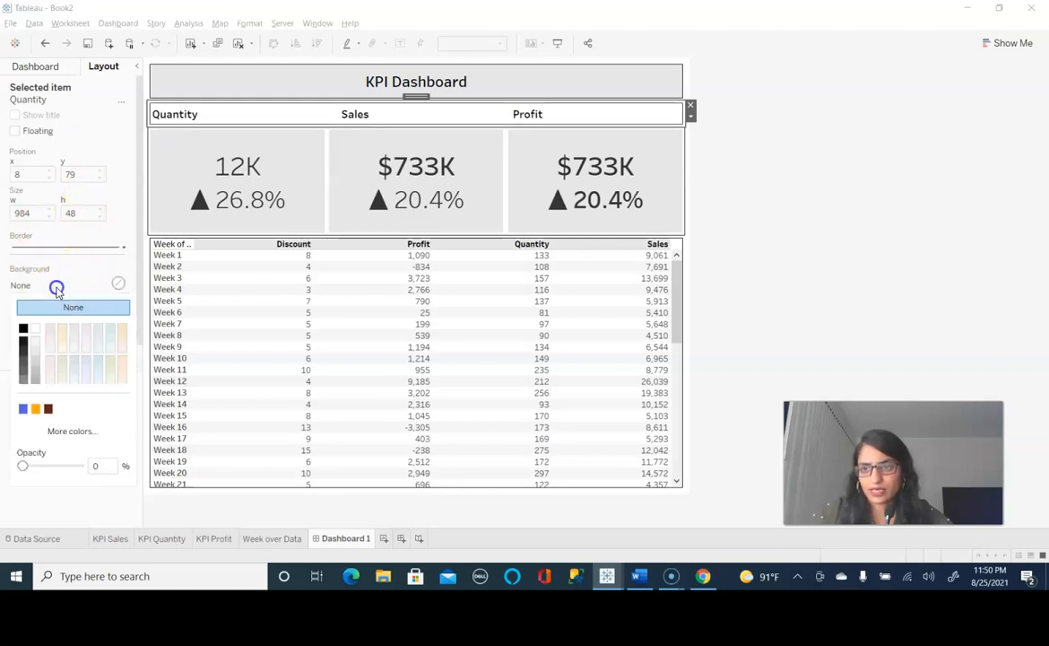
click(35, 352)
click(987, 183)
click(987, 184)
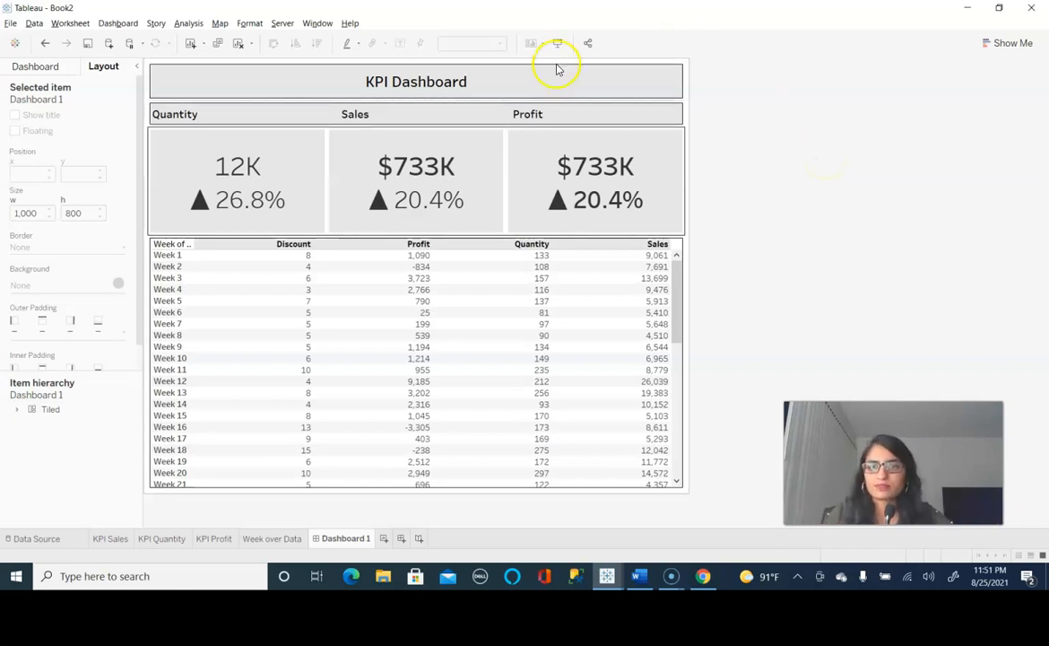
Step: Remove the KPI Profit sheet from the dashboard and place it again in the same spot beside KPI Sales
mouse_move(593, 166)
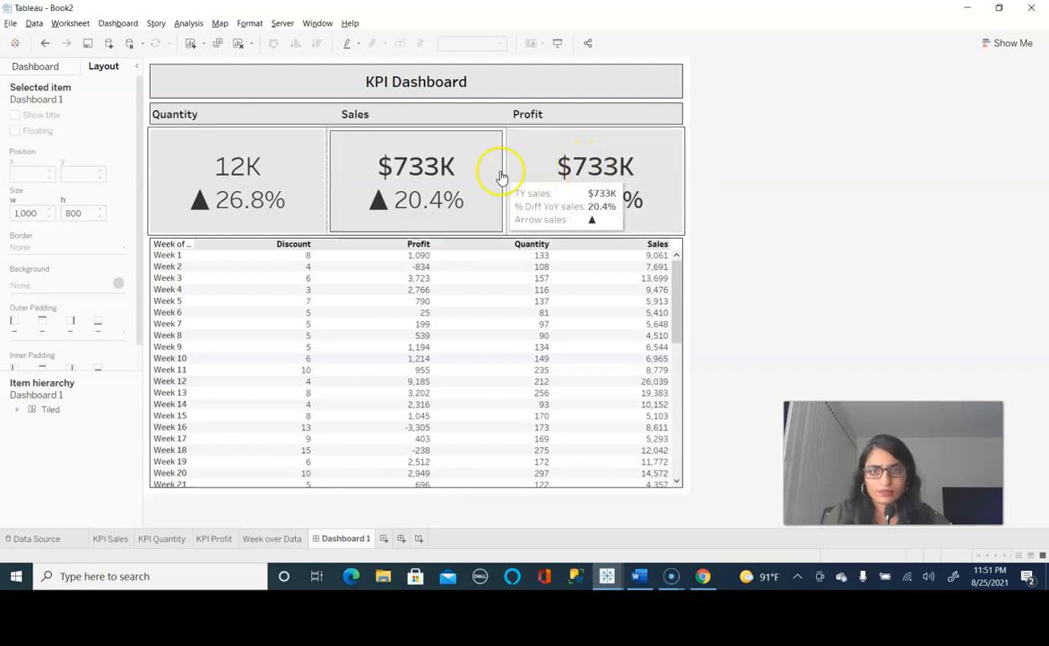
mouse_move(258, 171)
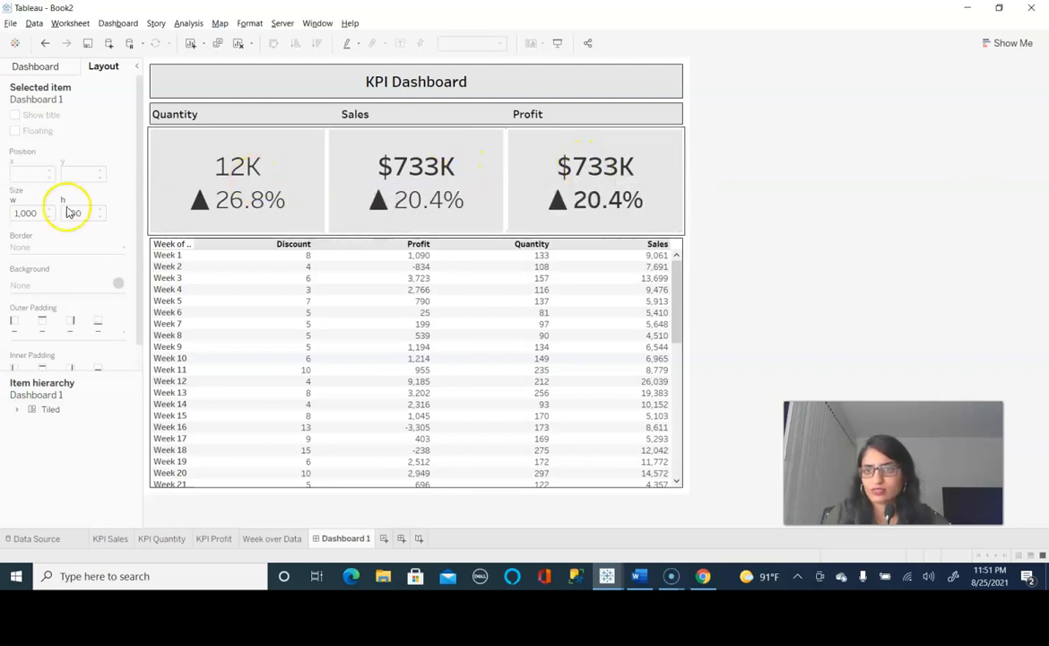
click(38, 66)
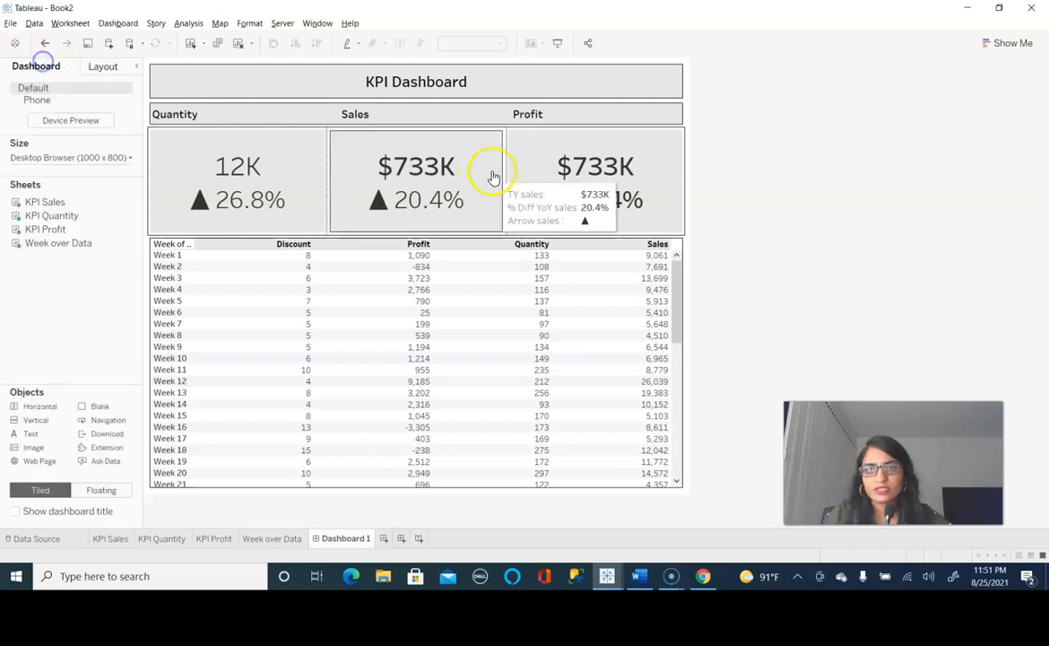
click(543, 162)
drag(592, 124, 742, 188)
drag(49, 229, 607, 187)
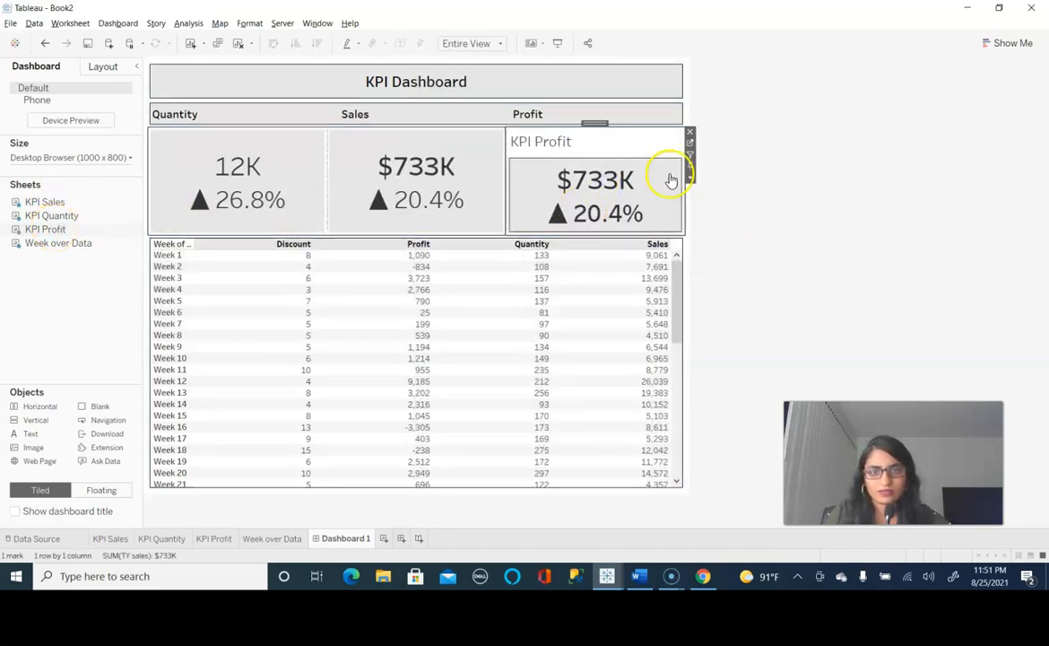
Step: Hide the title of the newly placed KPI Profit sheet
right_click(555, 142)
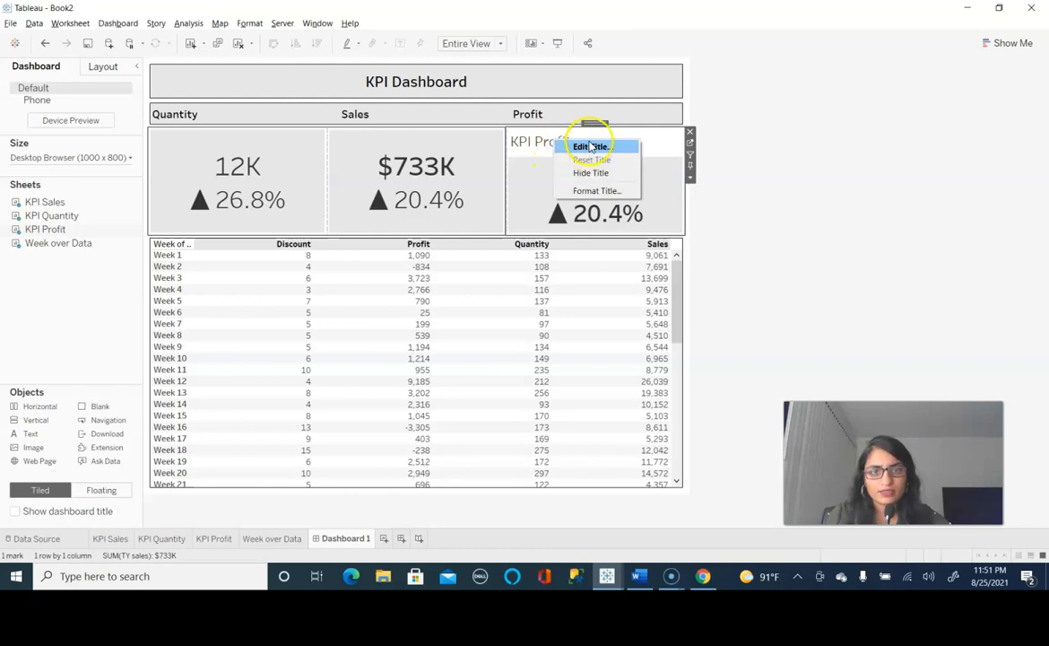
click(590, 147)
click(590, 359)
right_click(544, 145)
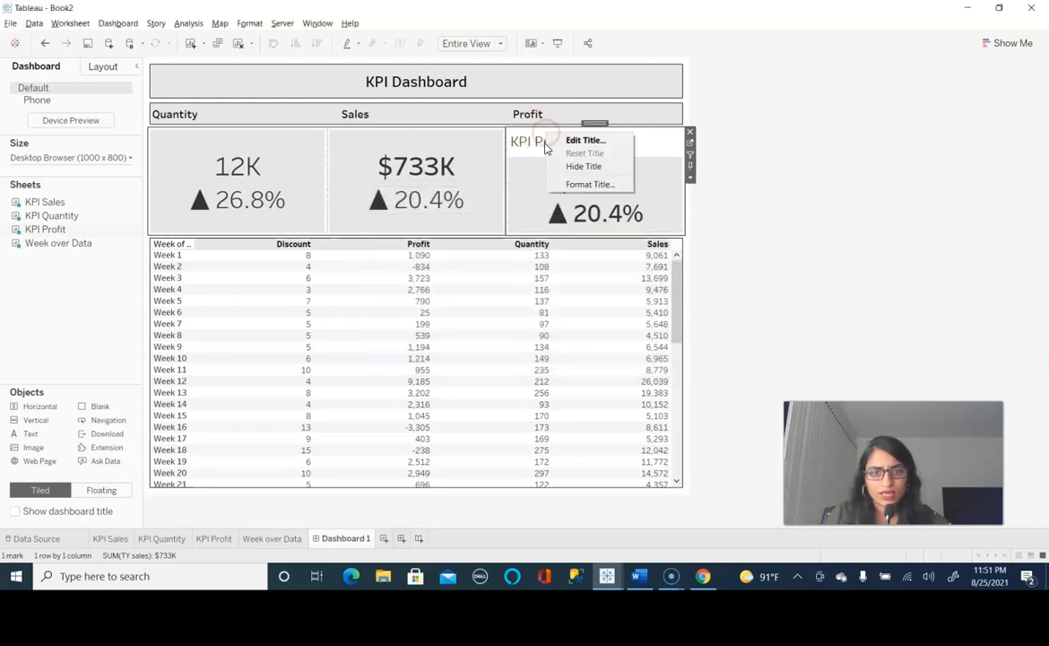
click(584, 165)
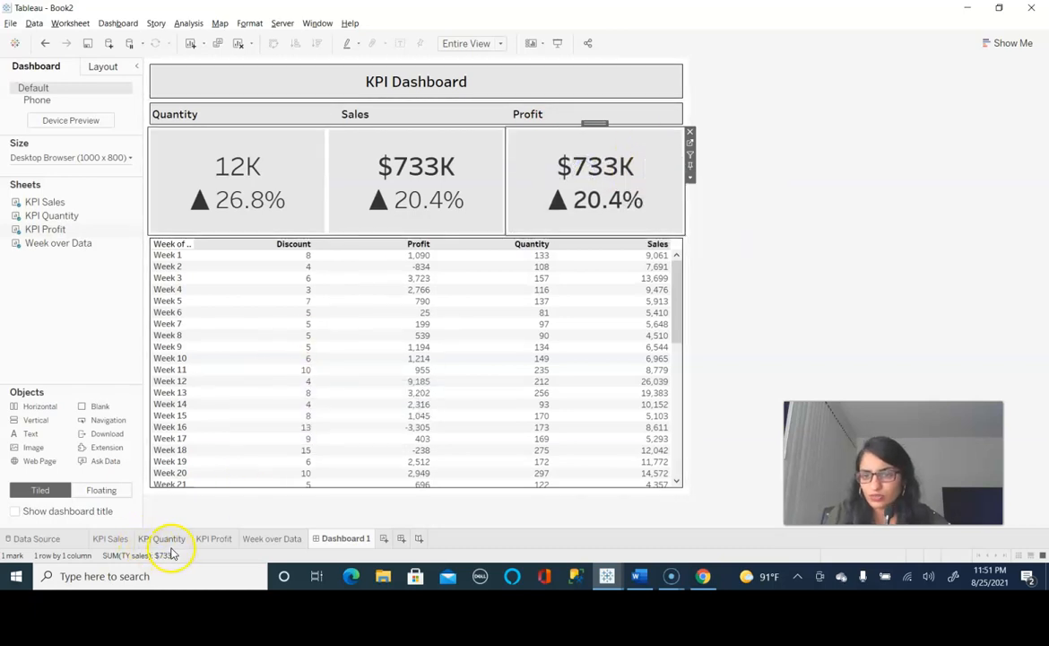
Step: Check which fields the KPI Profit worksheet uses on its marks, and return to Dashboard 1
click(215, 540)
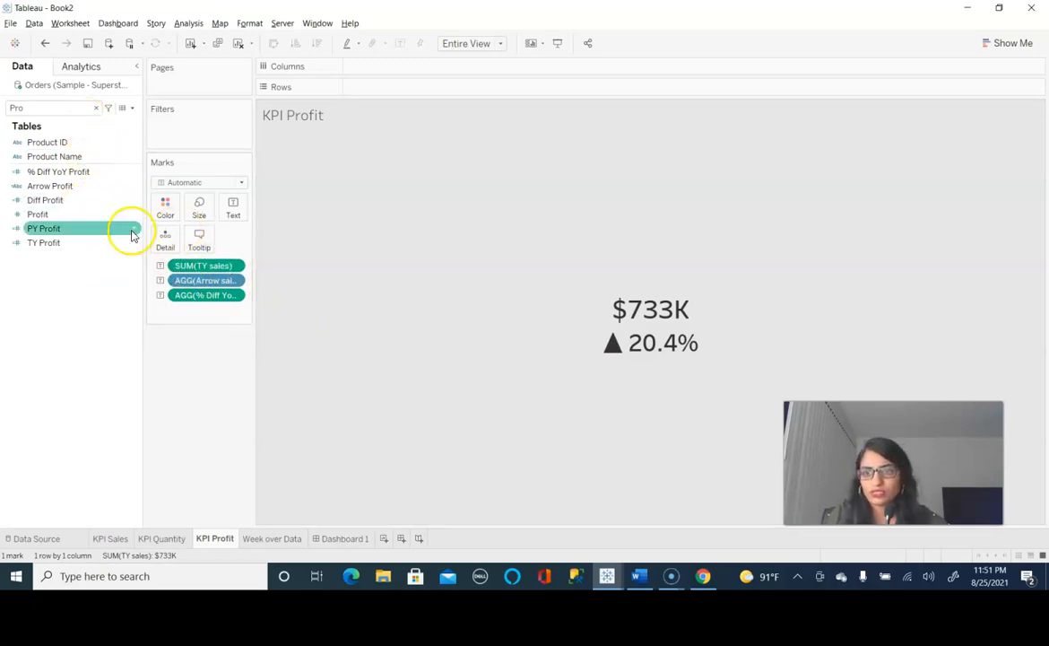
click(345, 538)
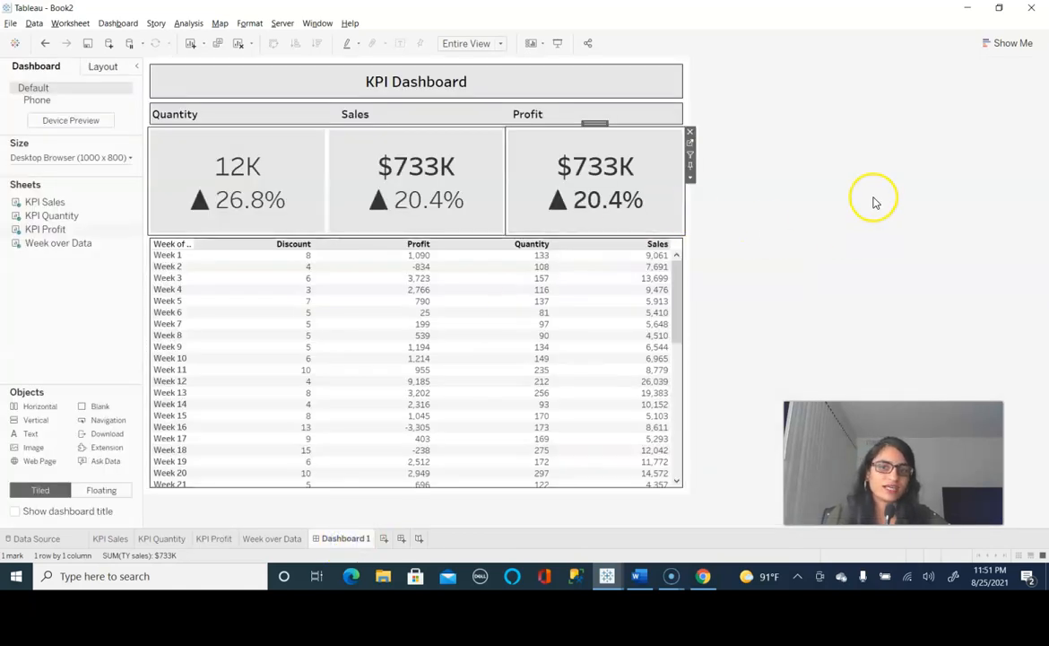